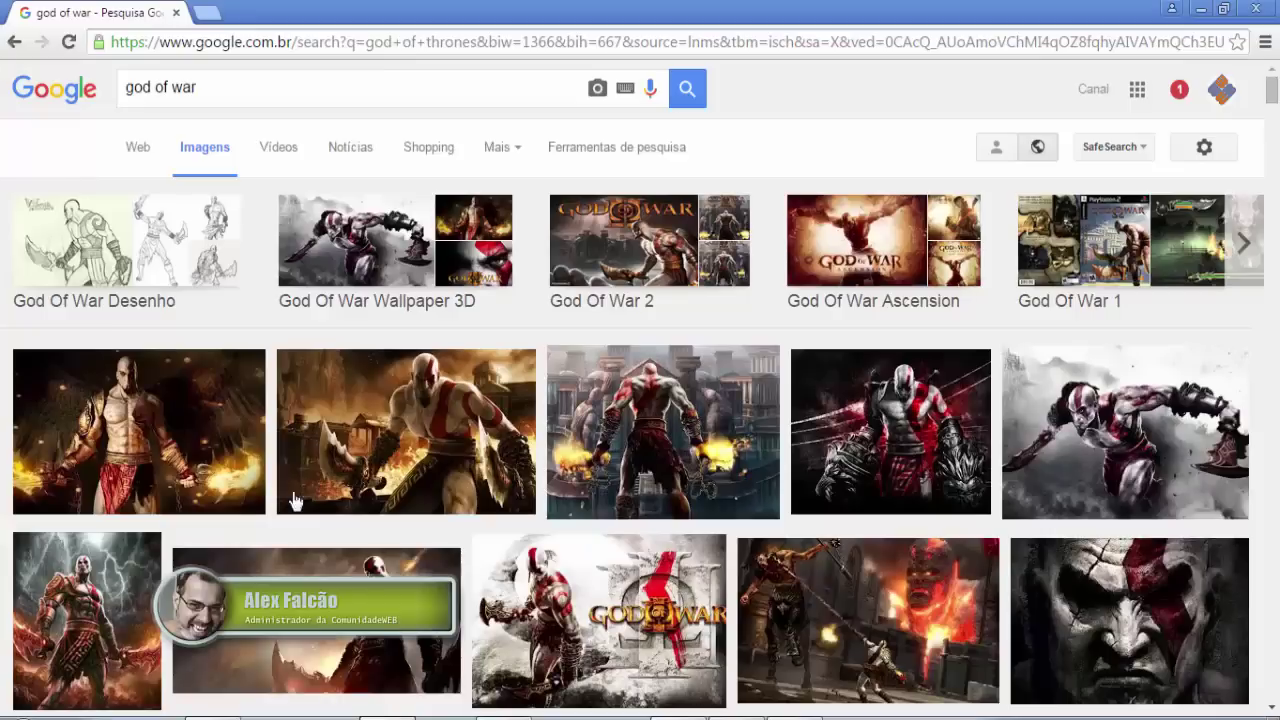
Scroll down the god of war image results to the rows of Kratos close-ups and eyes.
drag(220, 90, 112, 89)
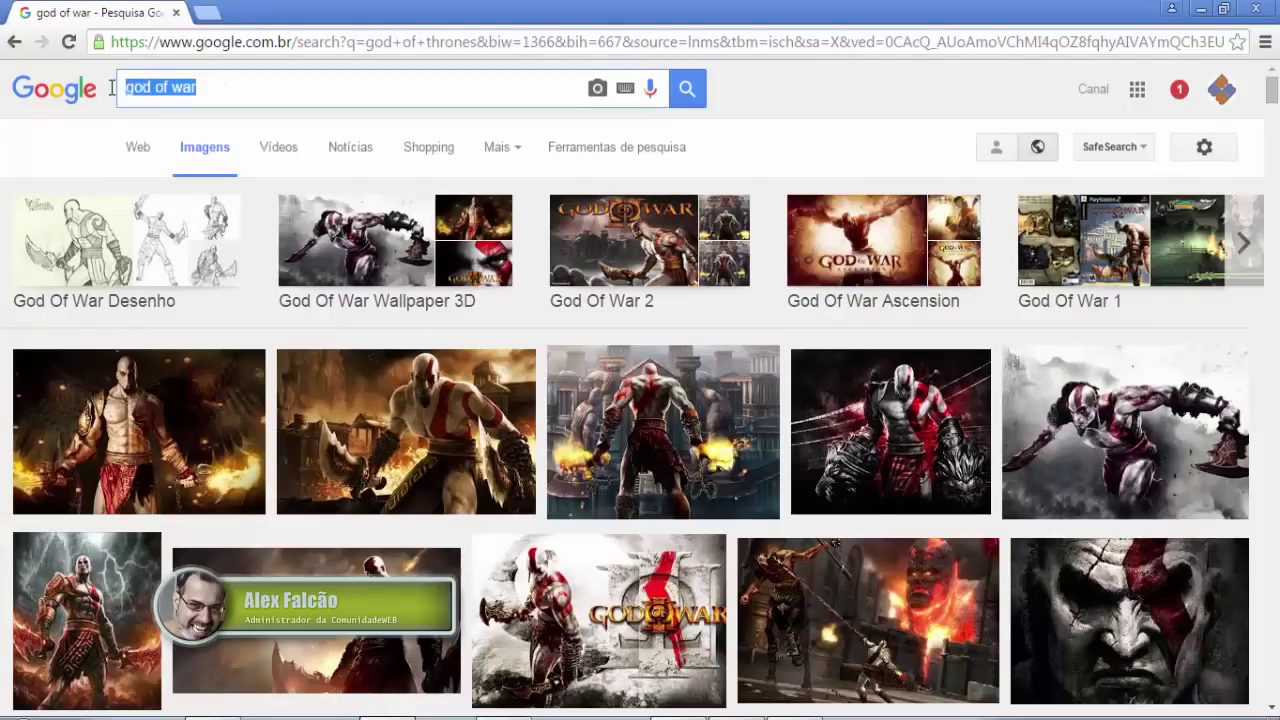
click(251, 88)
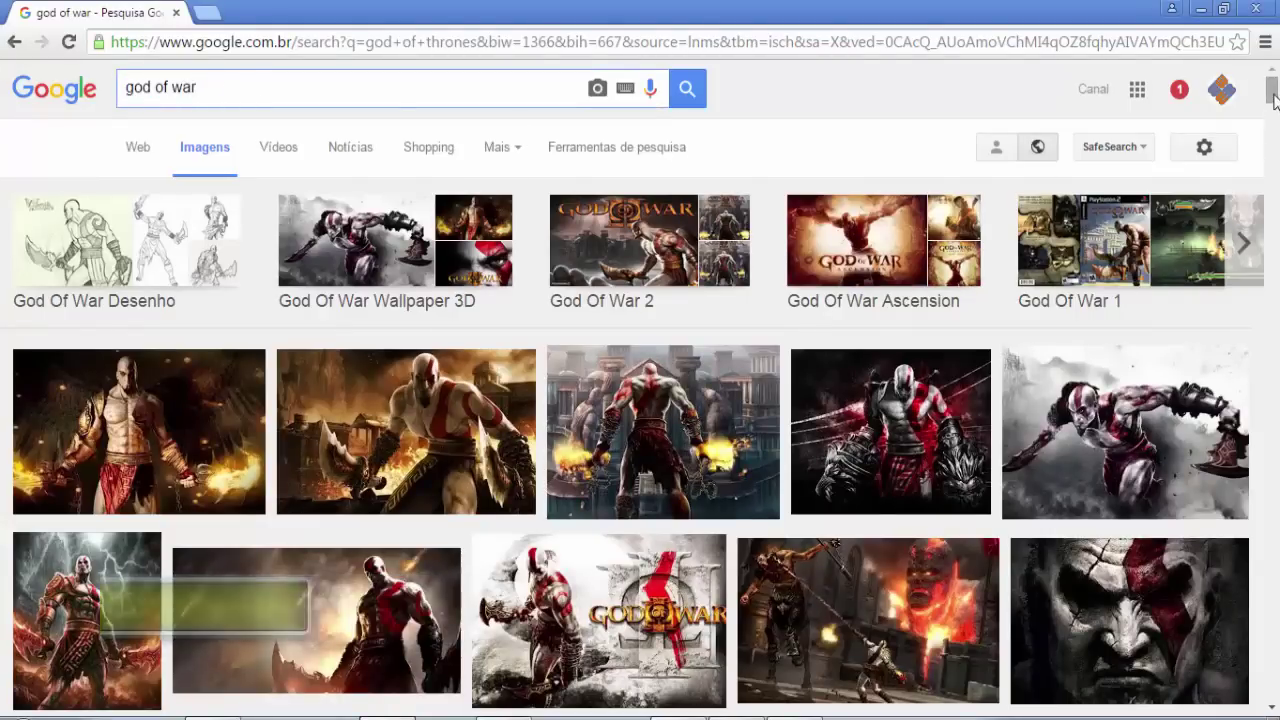
scroll(1275, 145, down, 6)
scroll(1275, 150, down, 2)
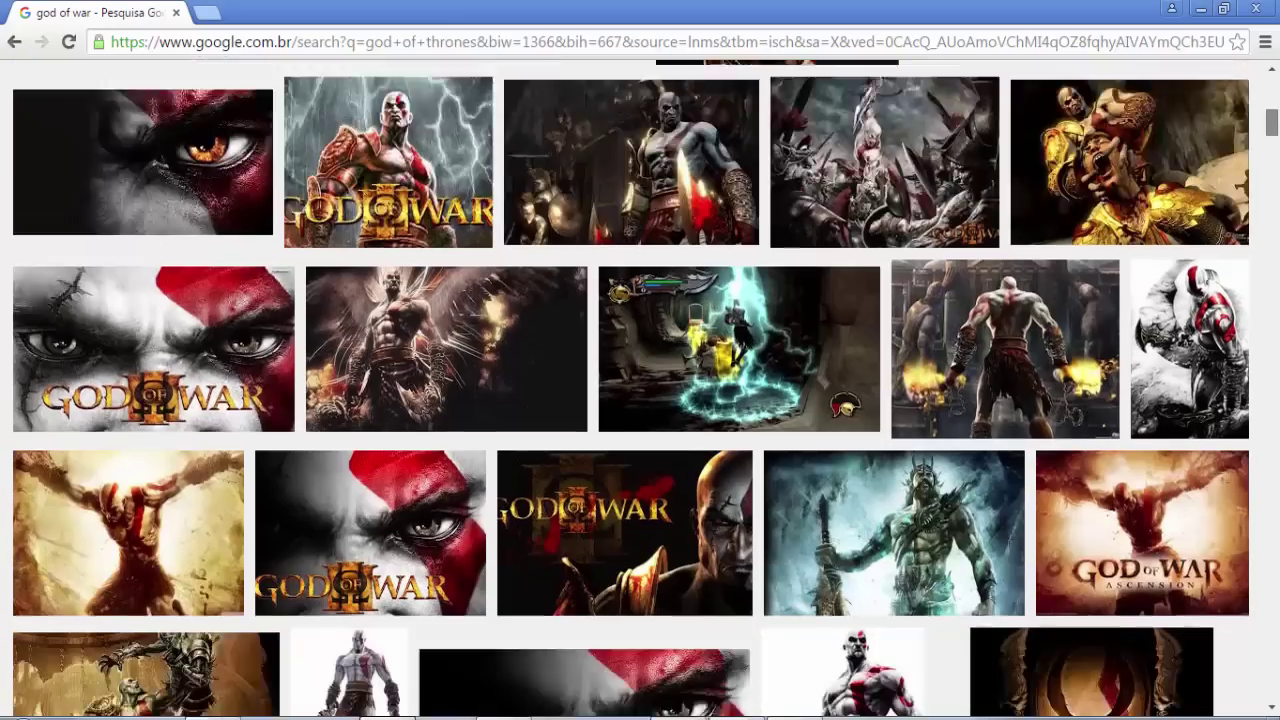
scroll(1275, 155, down, 2)
scroll(1275, 160, down, 2)
scroll(1275, 165, down, 1)
drag(1275, 160, 1272, 92)
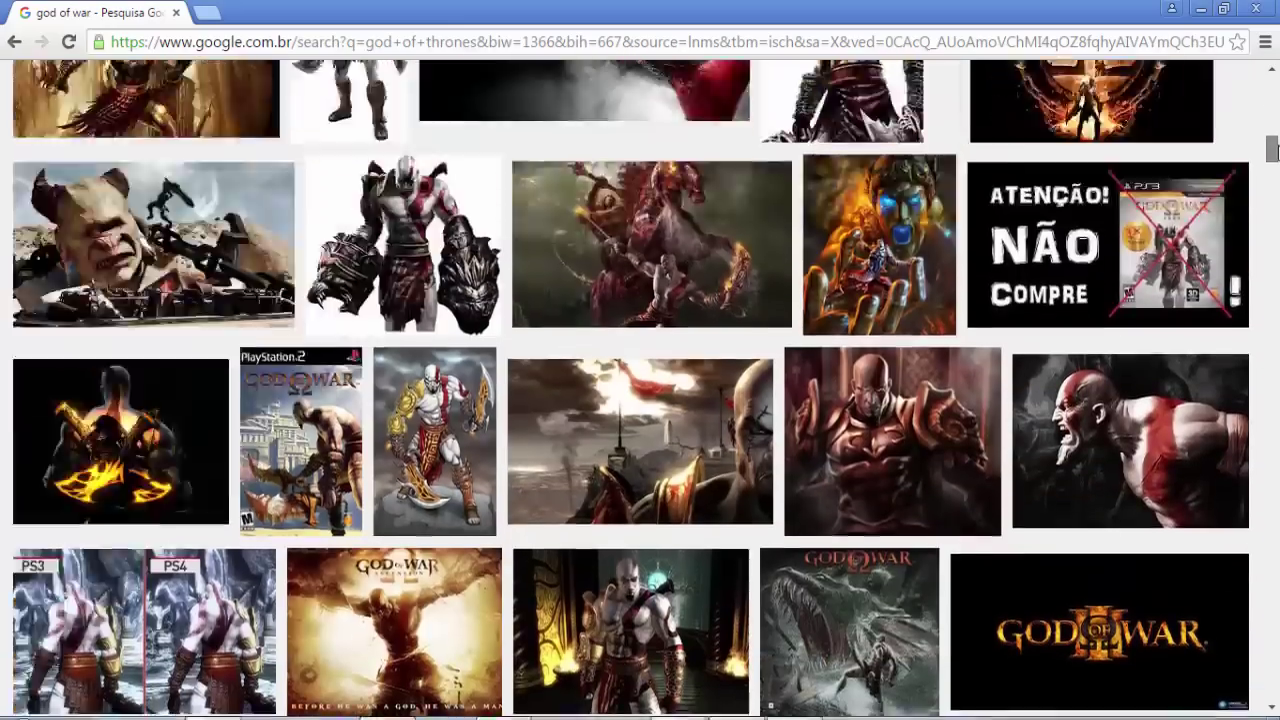
scroll(1272, 92, down, 1)
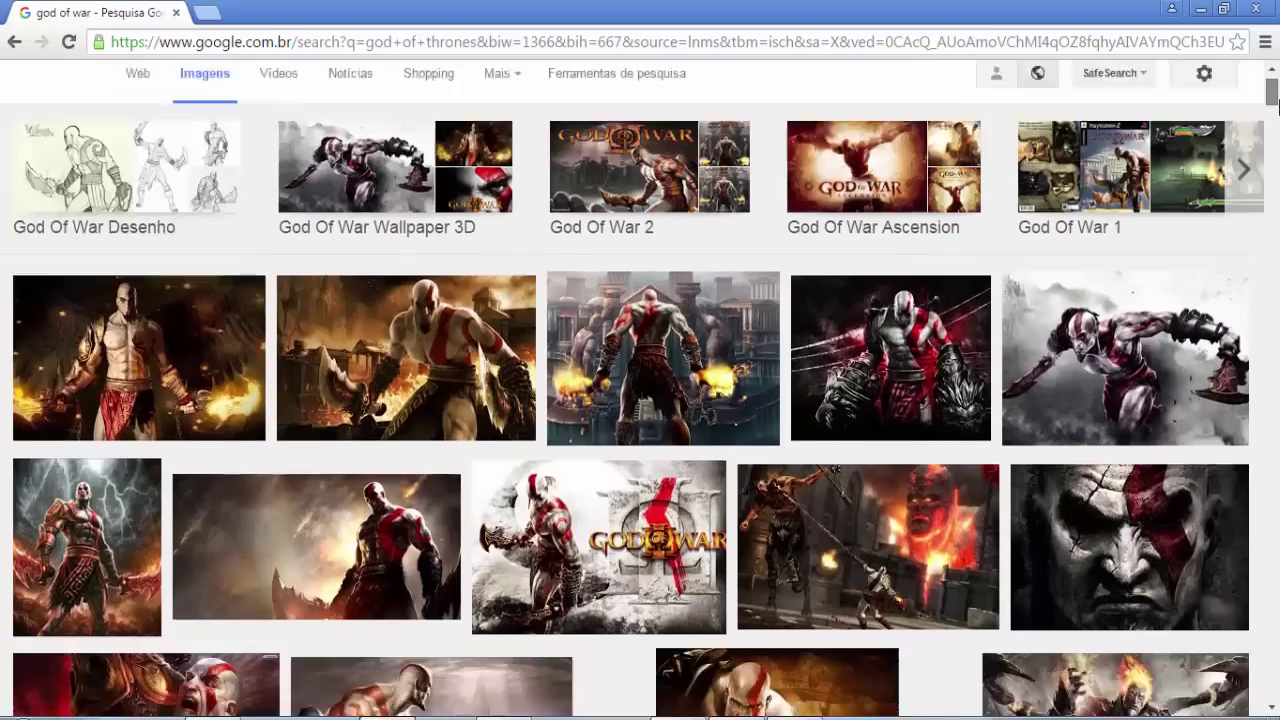
scroll(1272, 92, down, 2)
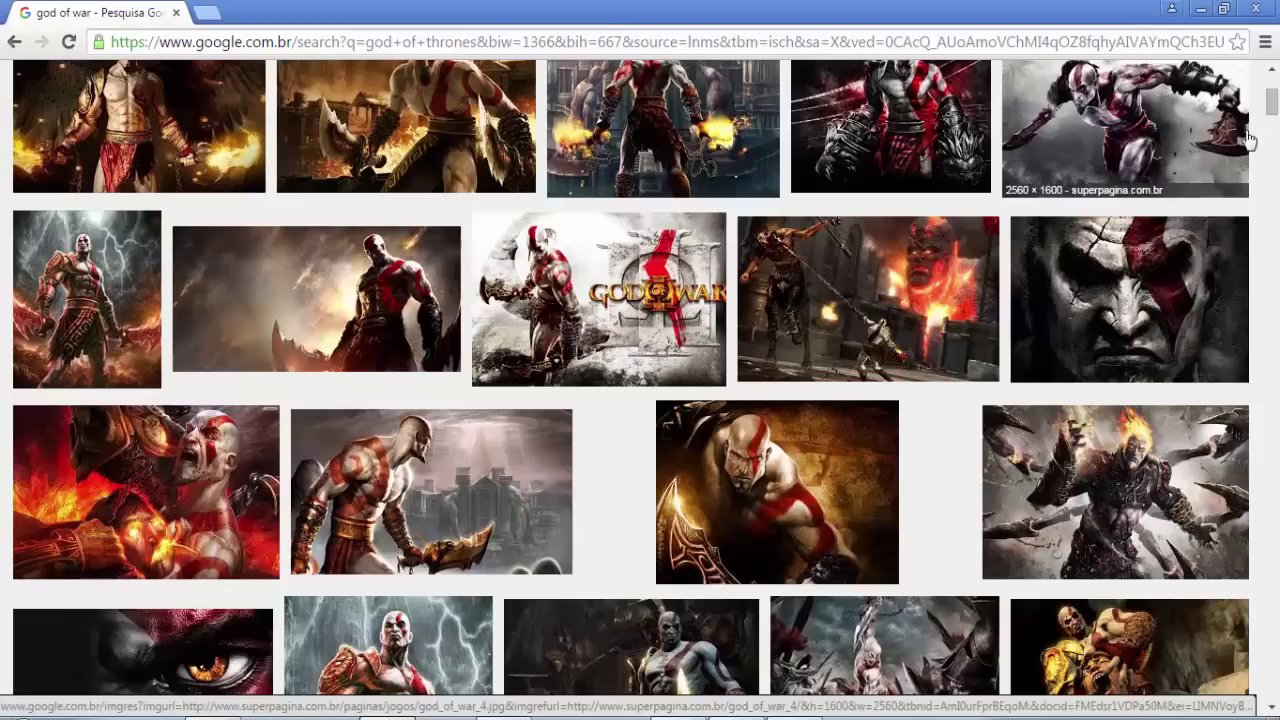
drag(1272, 110, 1274, 125)
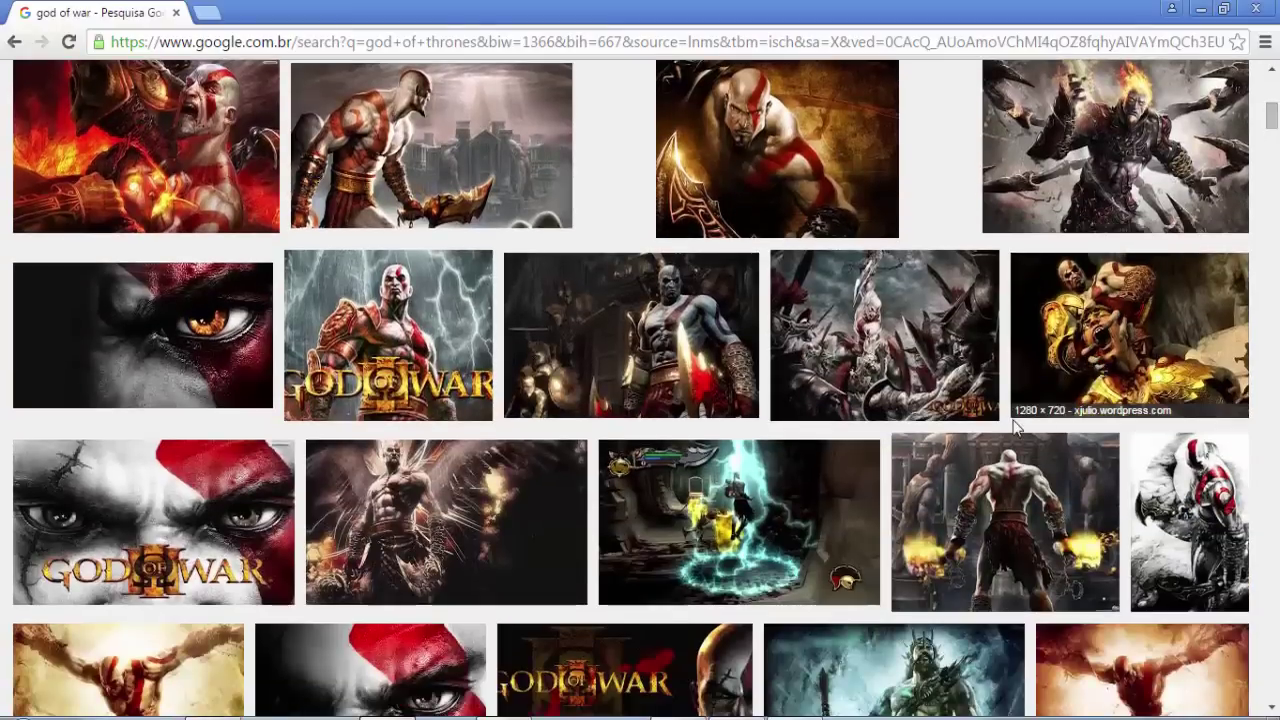
scroll(1098, 362, down, 2)
scroll(985, 452, down, 1)
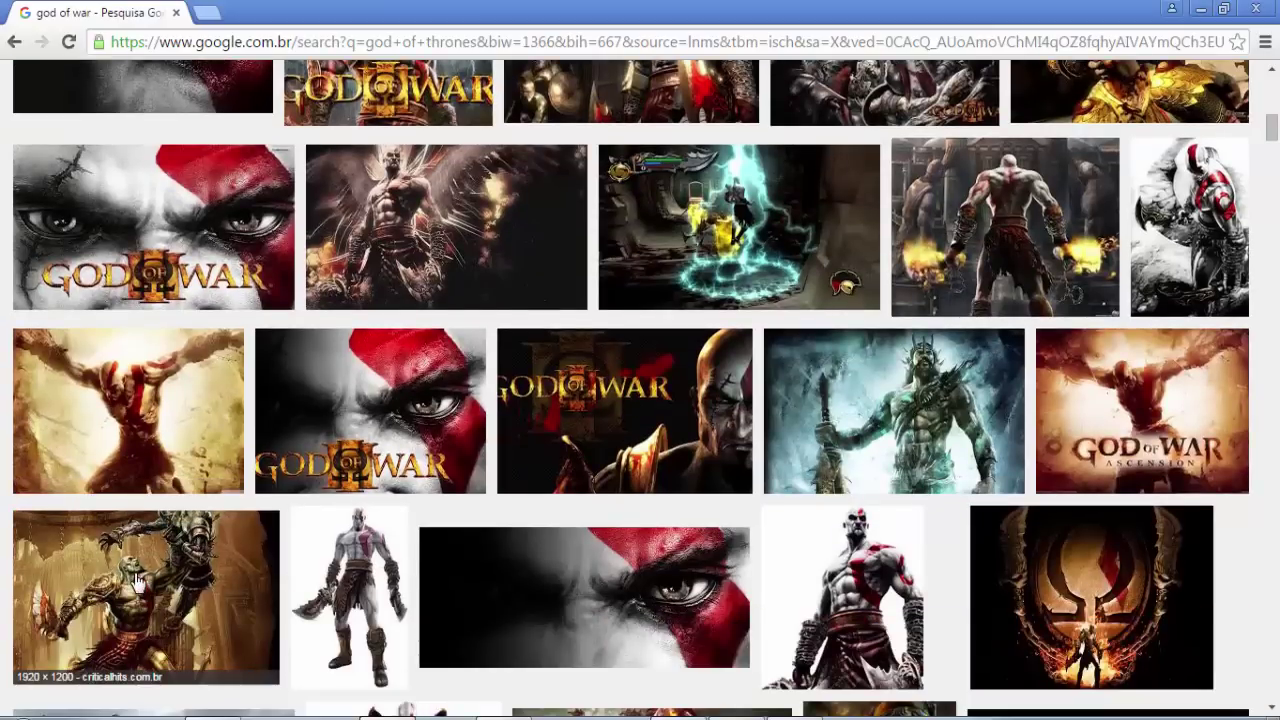
scroll(140, 575, down, 1)
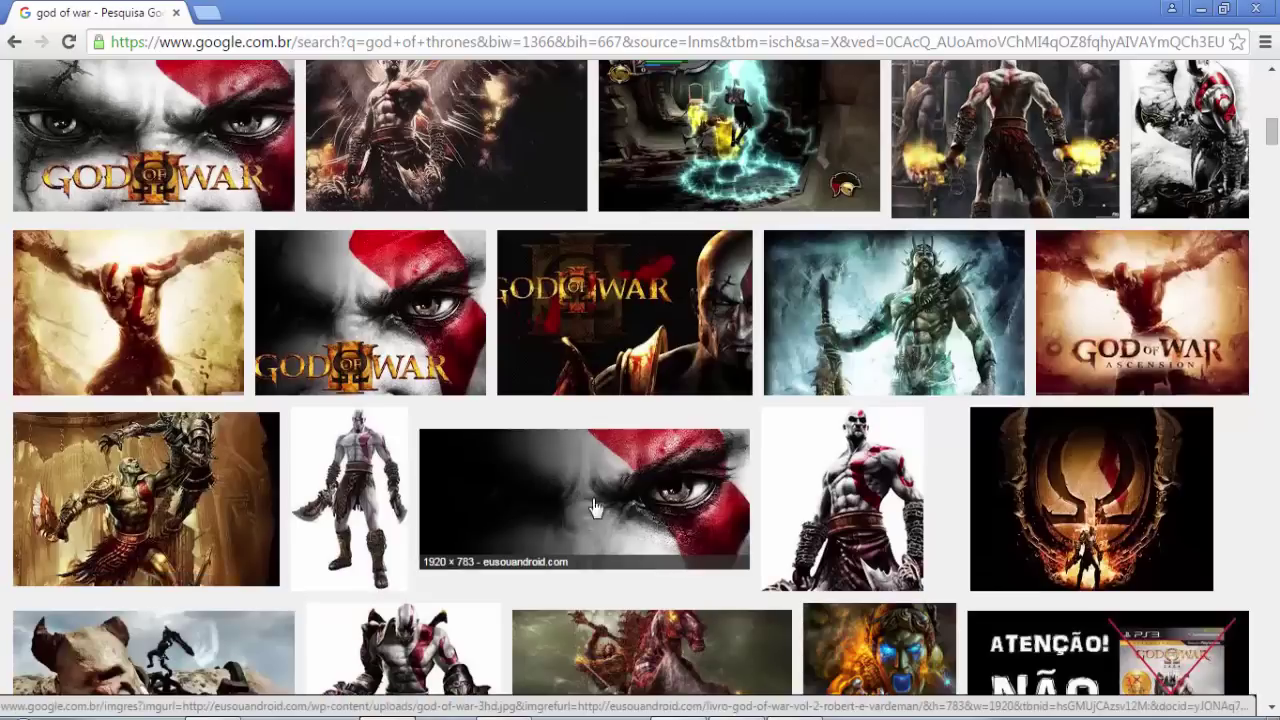
scroll(603, 494, down, 2)
scroll(600, 490, down, 1)
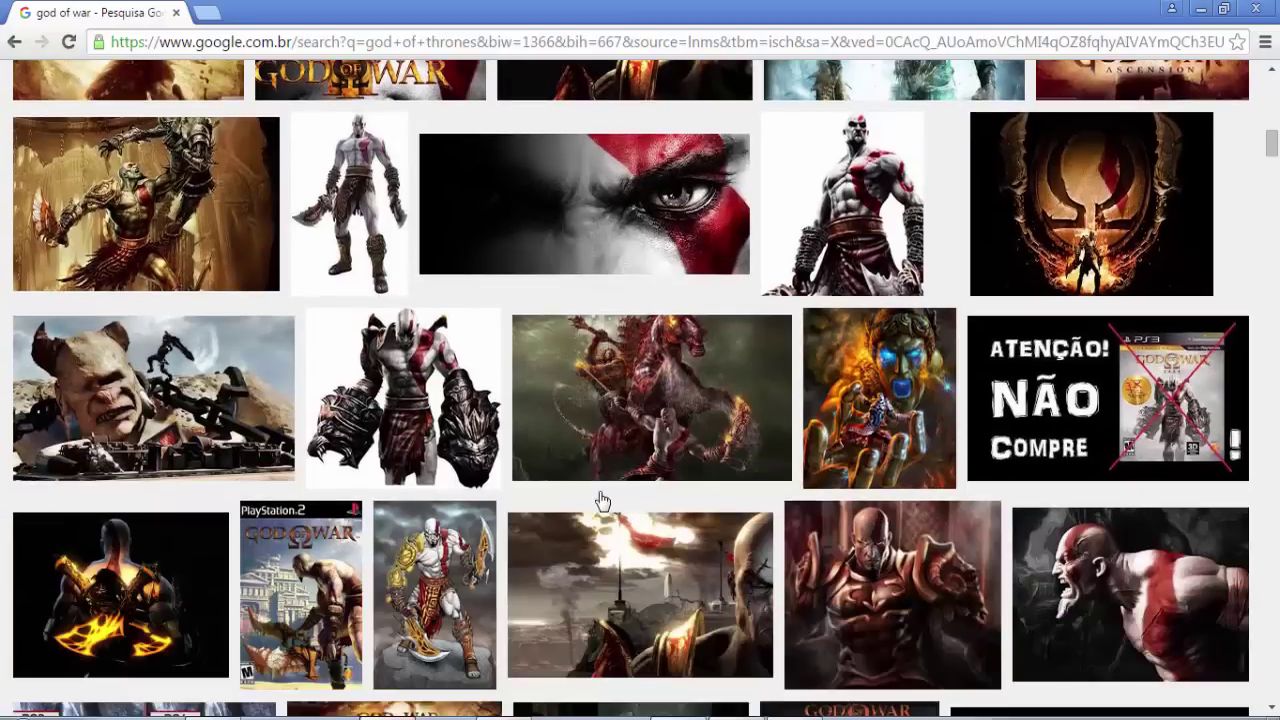
scroll(610, 505, down, 1)
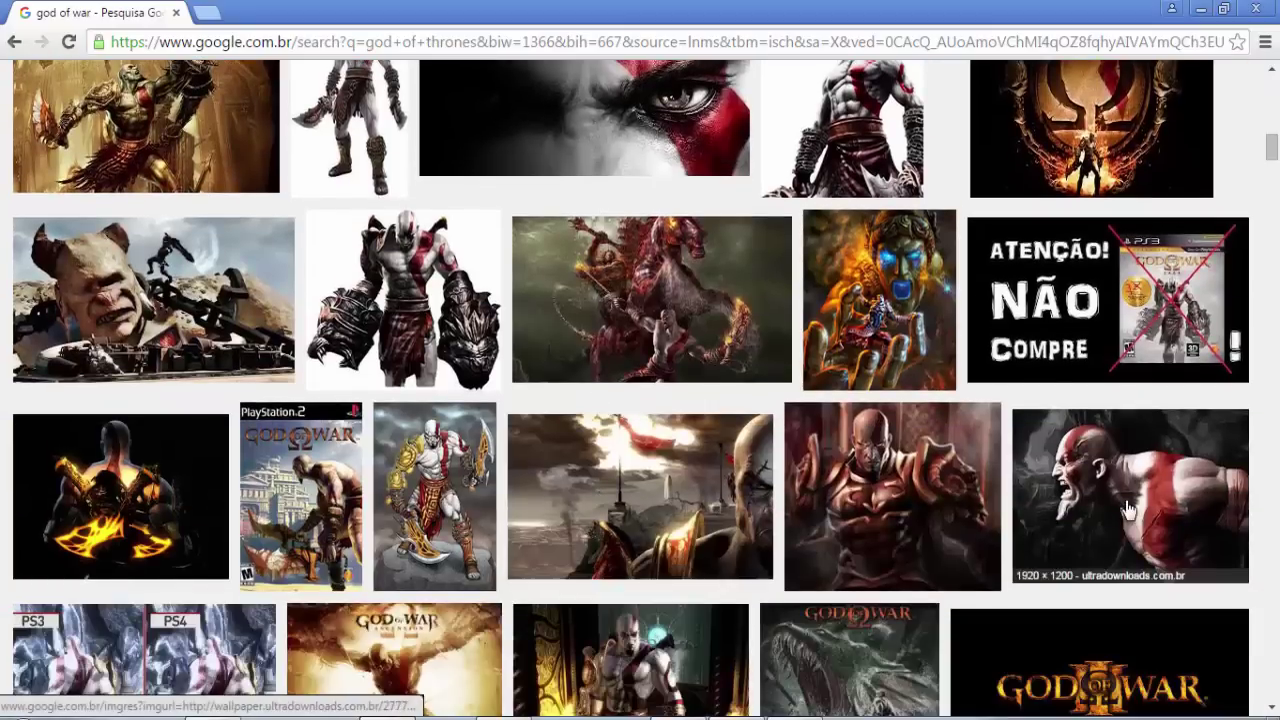
scroll(1114, 498, up, 1)
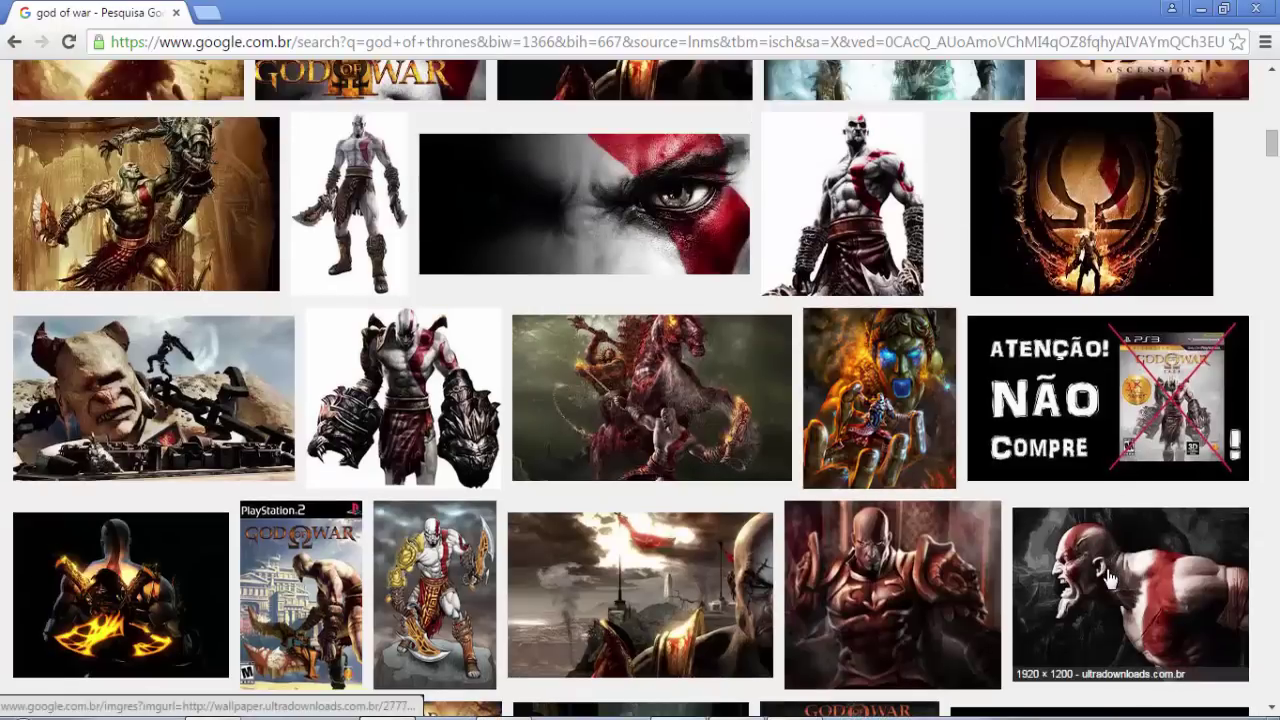
scroll(1108, 578, down, 1)
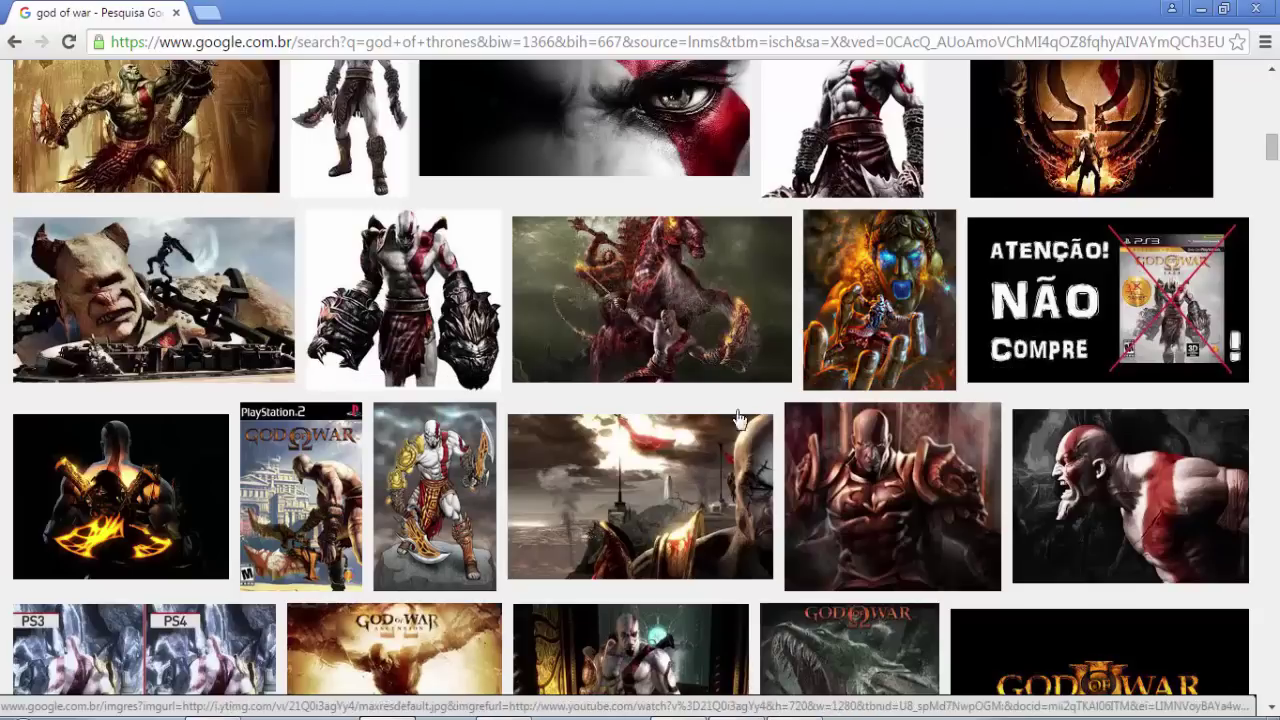
scroll(545, 480, down, 1)
scroll(545, 480, down, 1)
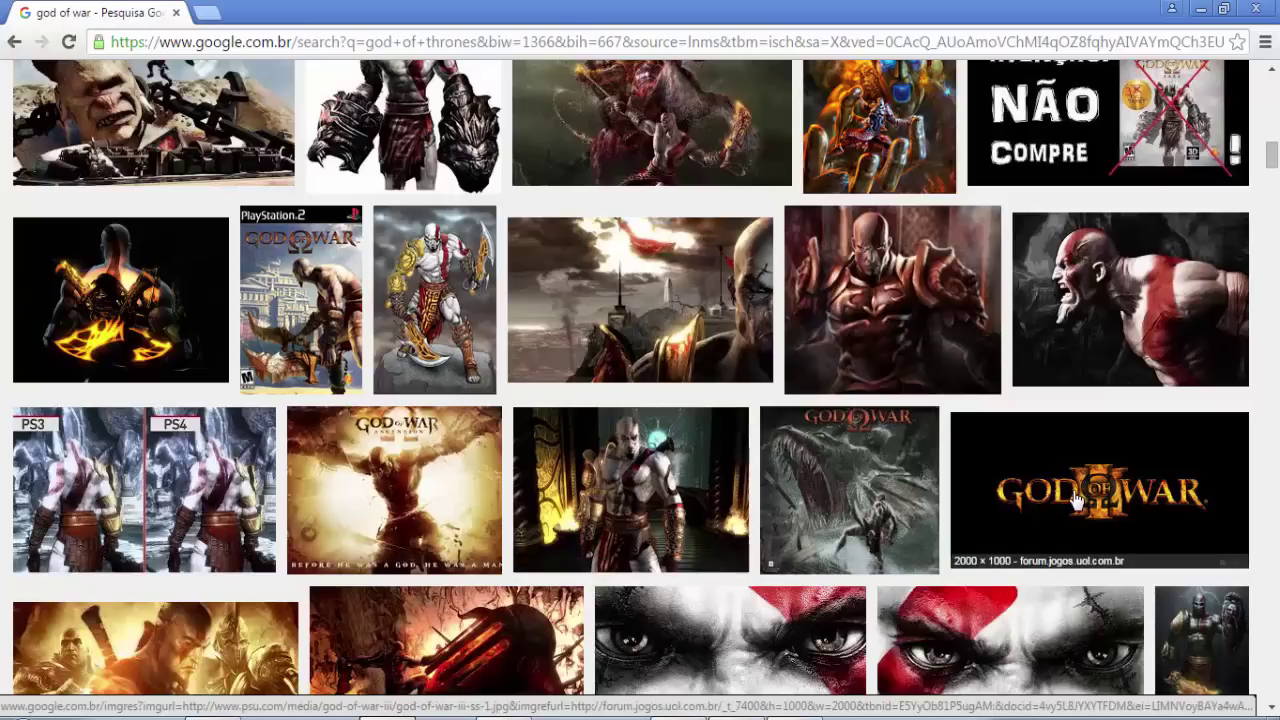
scroll(1060, 495, down, 1)
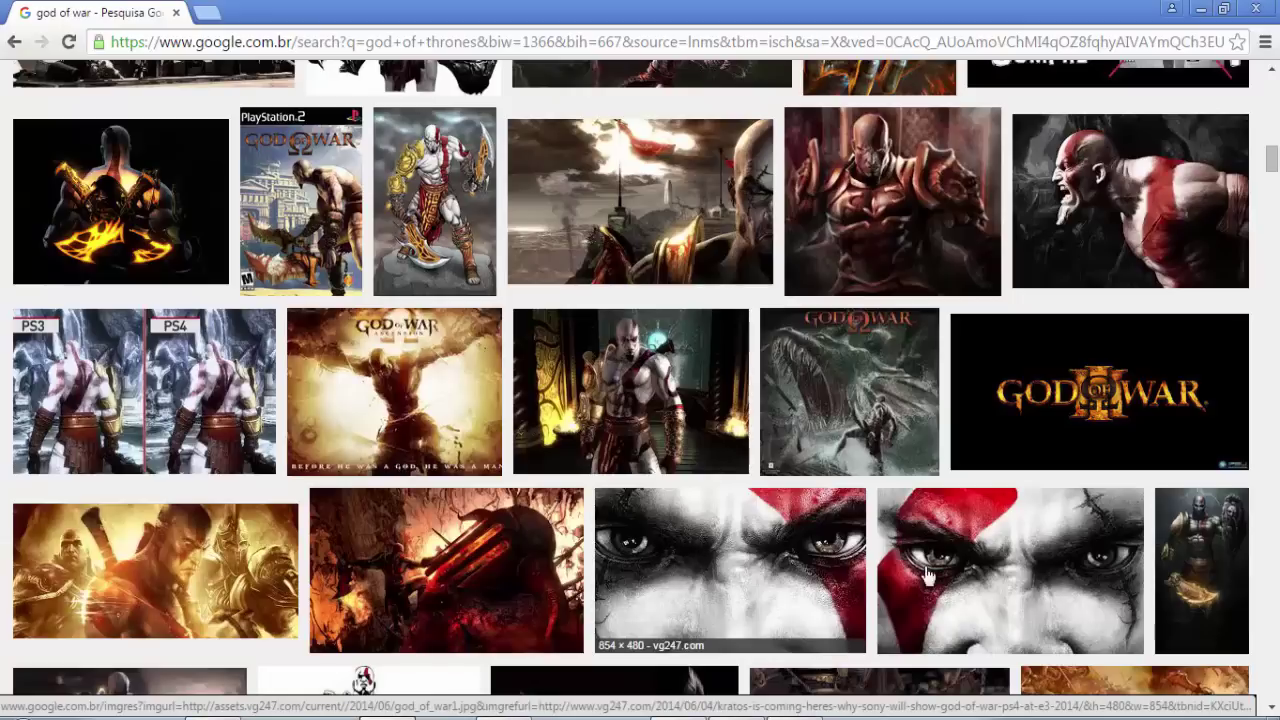
scroll(668, 572, up, 2)
scroll(668, 572, up, 4)
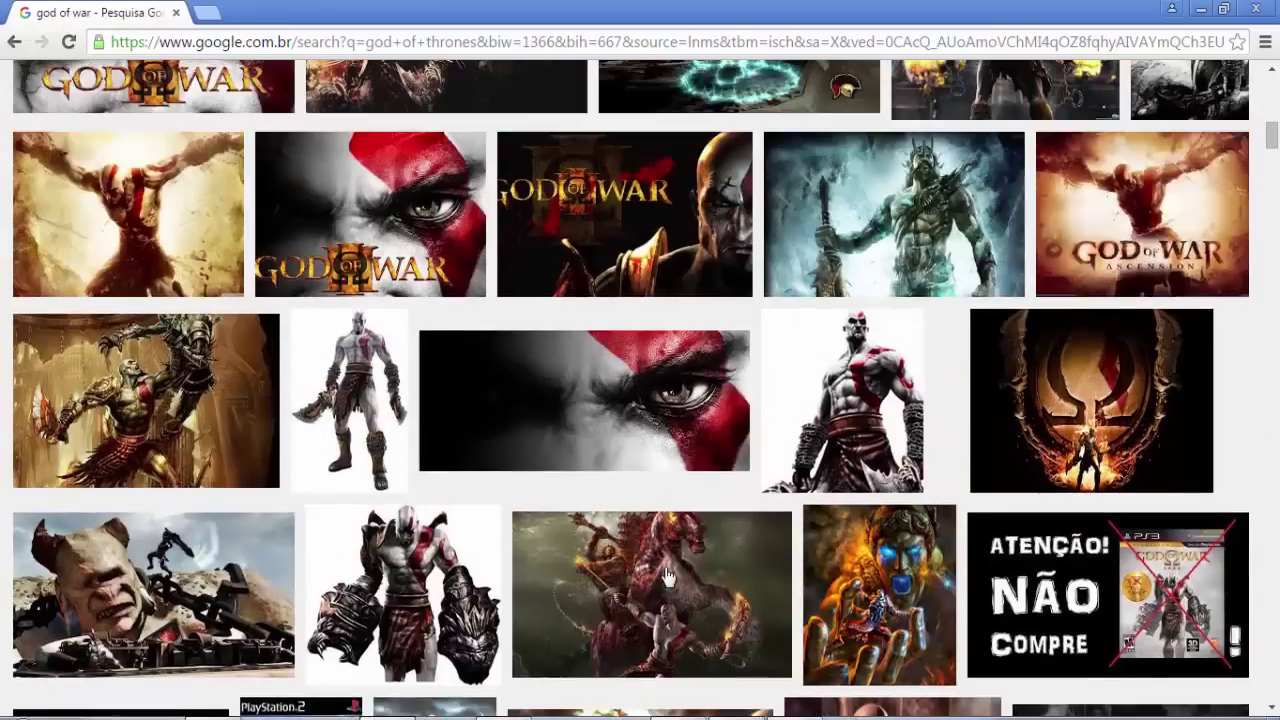
scroll(668, 572, up, 3)
scroll(668, 572, up, 1)
scroll(668, 572, up, 3)
scroll(668, 575, up, 1)
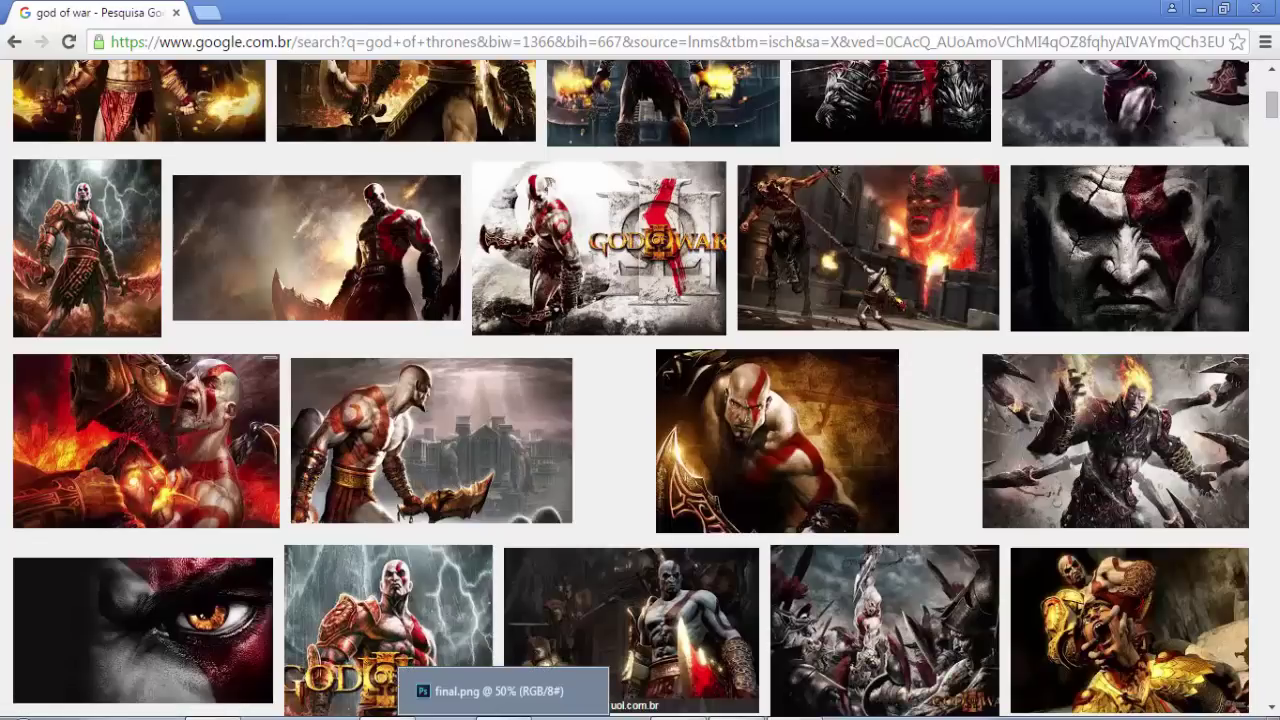
Review final.png and GodOfWar3_Hero.JPG, then bring the Kratos wallpaper JPG to the front.
click(497, 692)
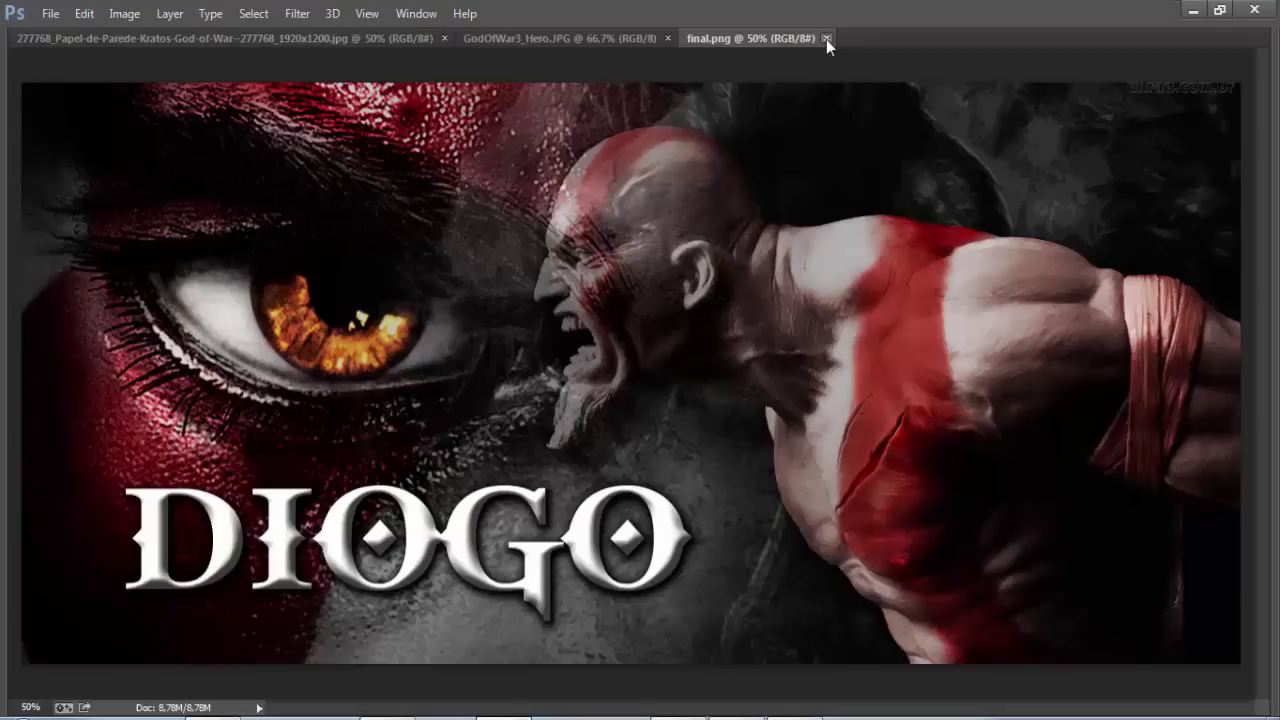
click(507, 43)
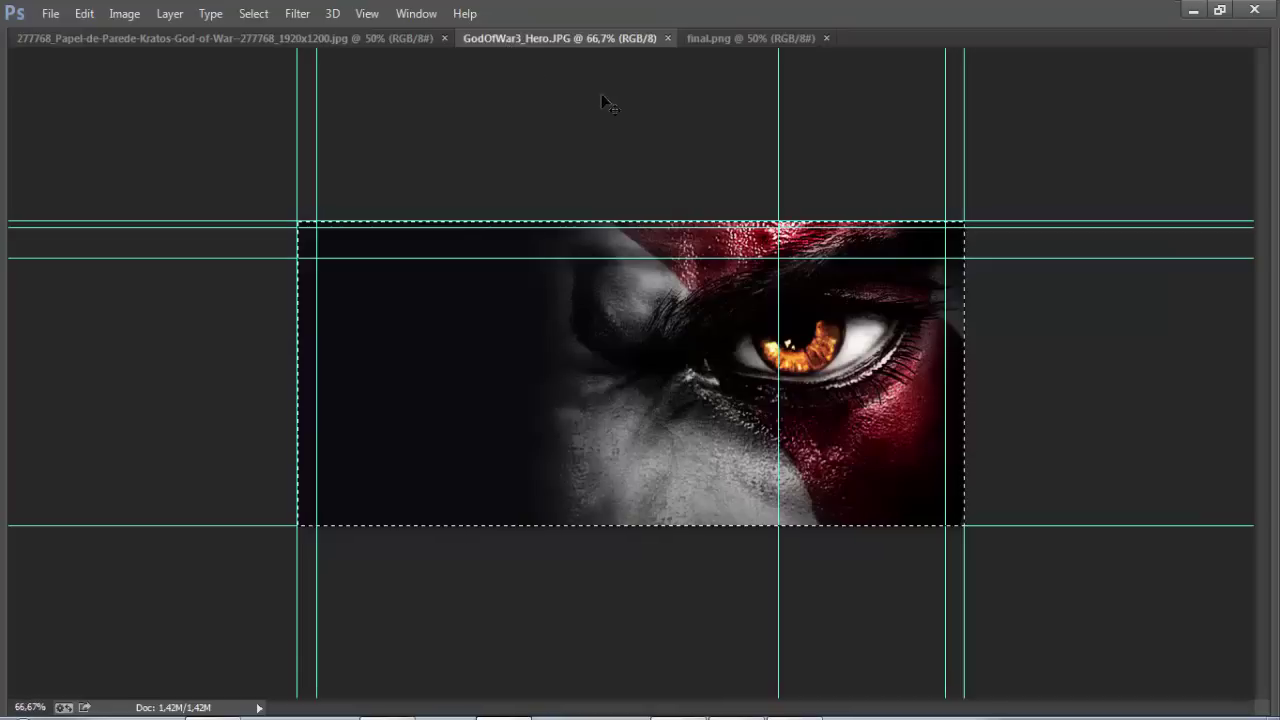
click(336, 44)
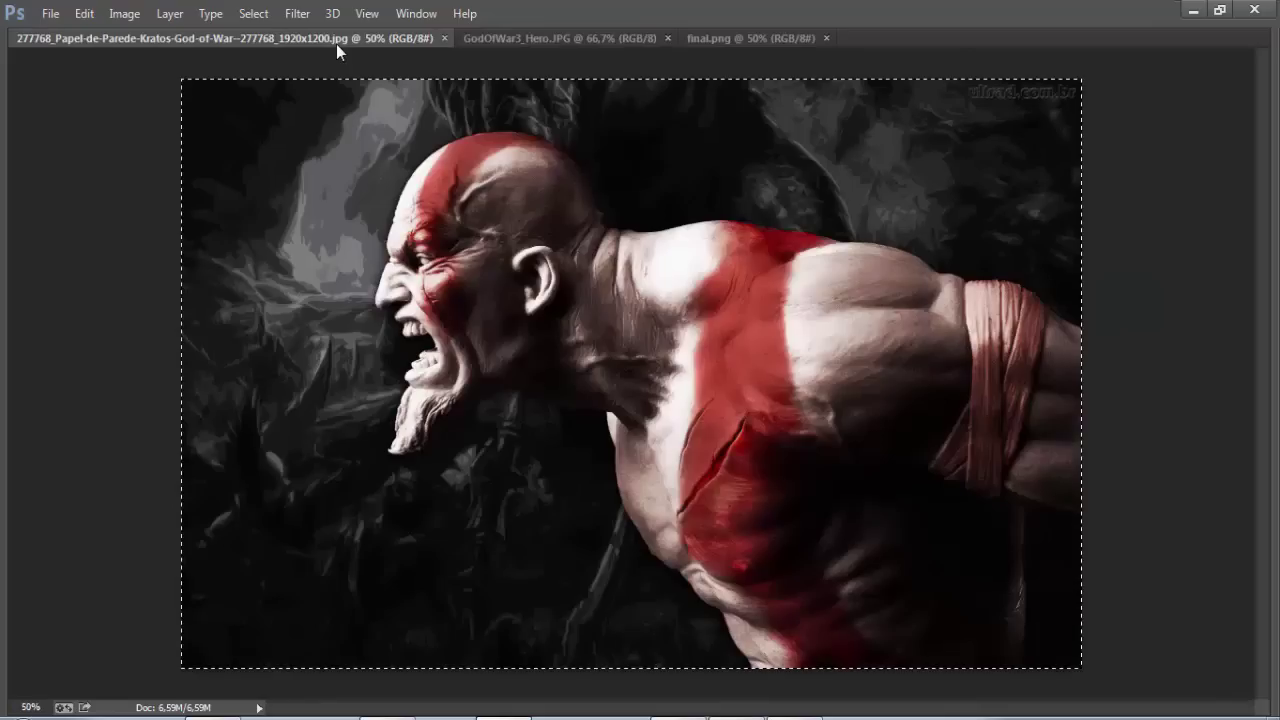
Start a new document with its width set to 20 centimetres.
click(49, 13)
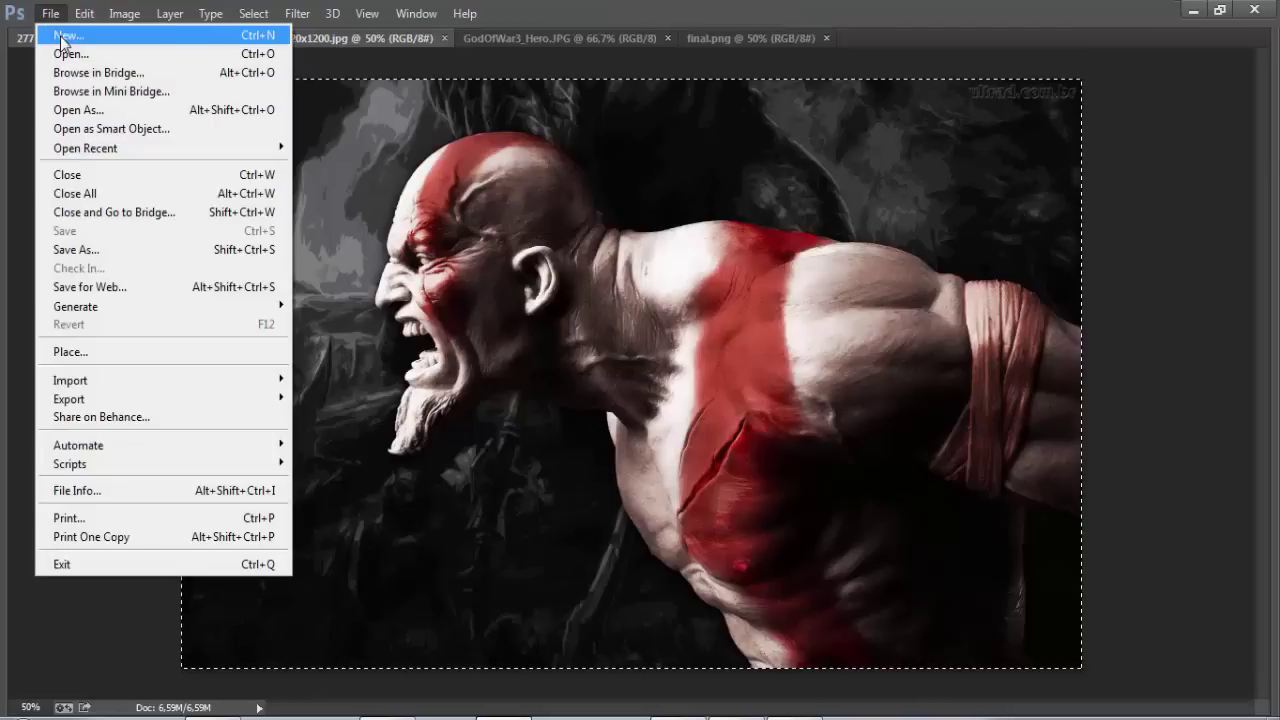
click(68, 35)
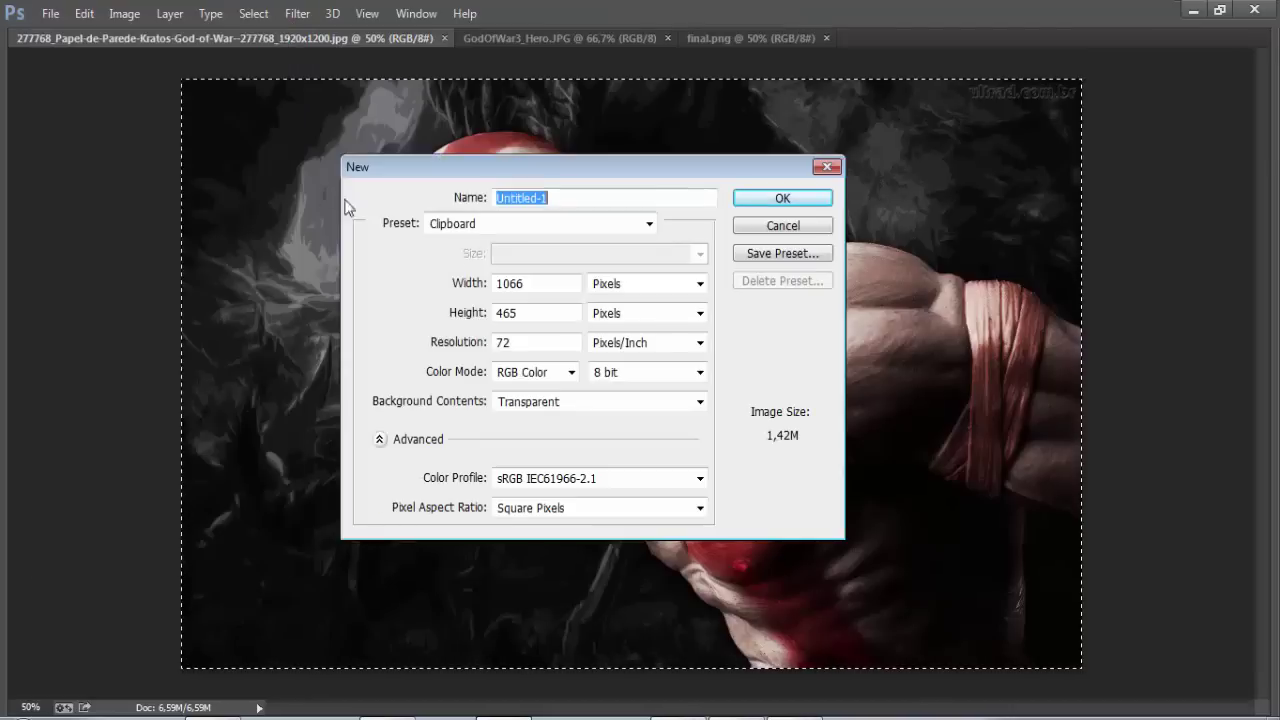
click(627, 285)
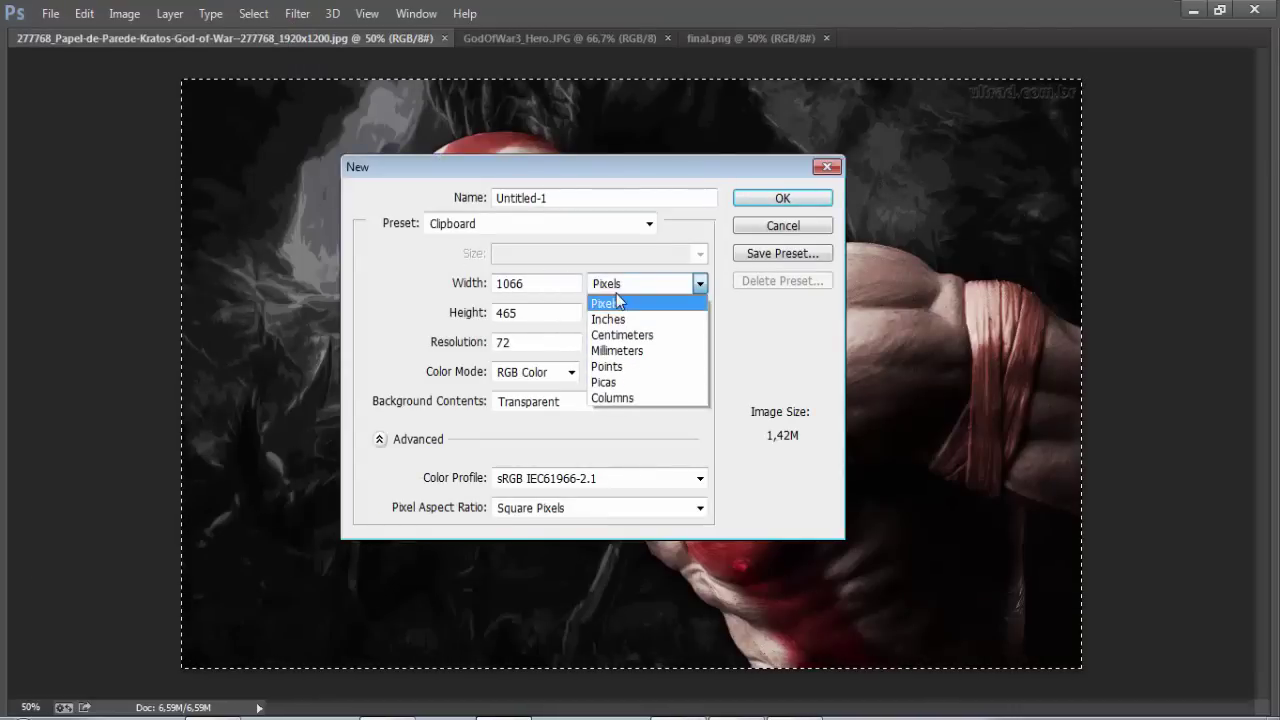
click(622, 335)
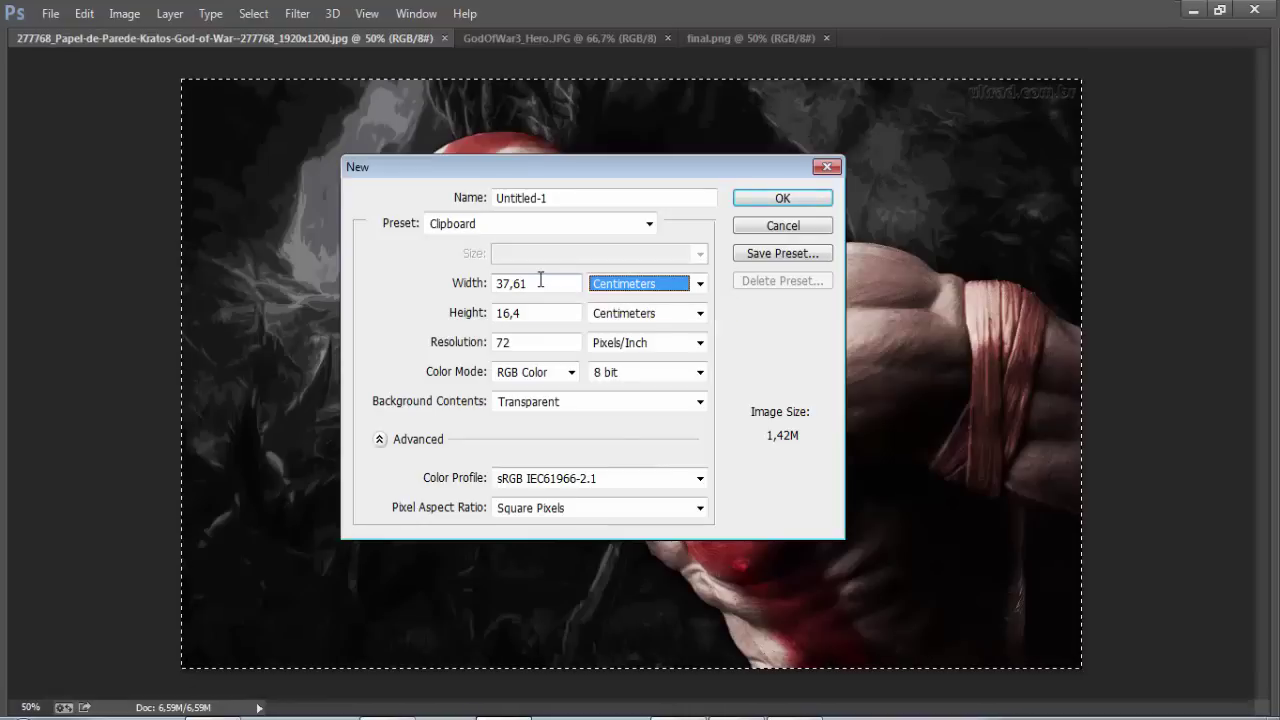
drag(540, 281, 521, 280)
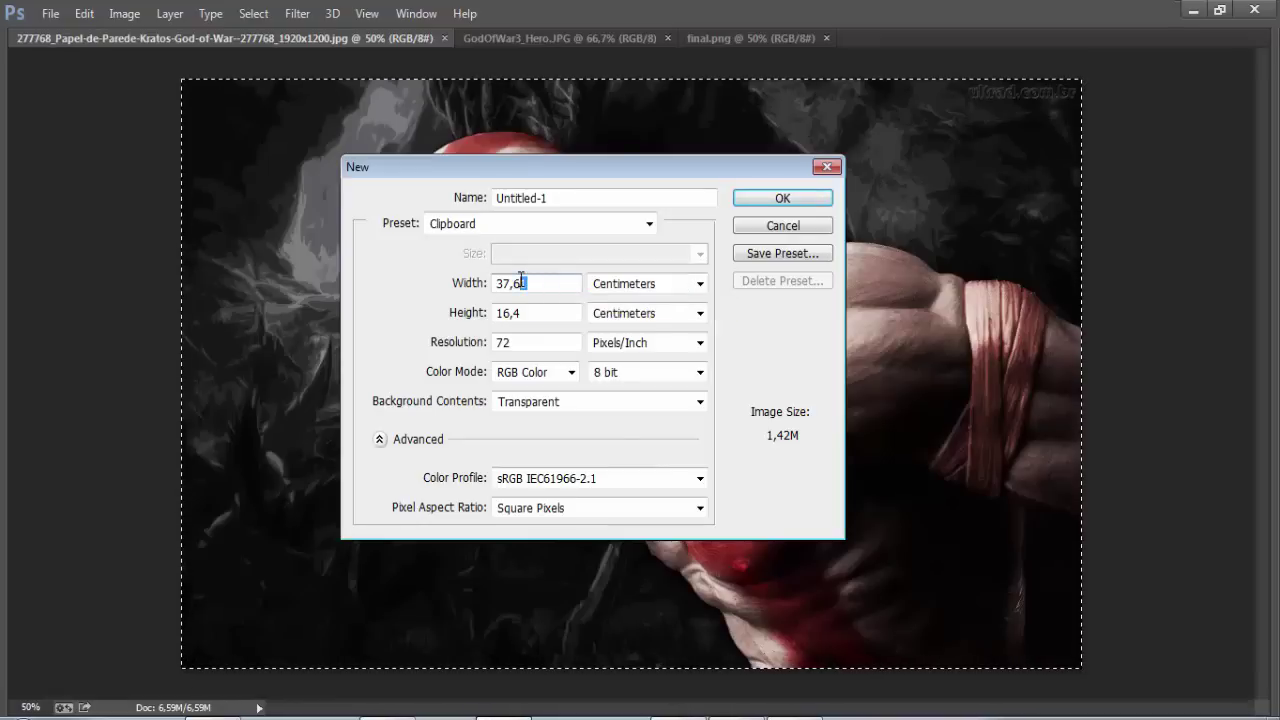
drag(540, 280, 469, 276)
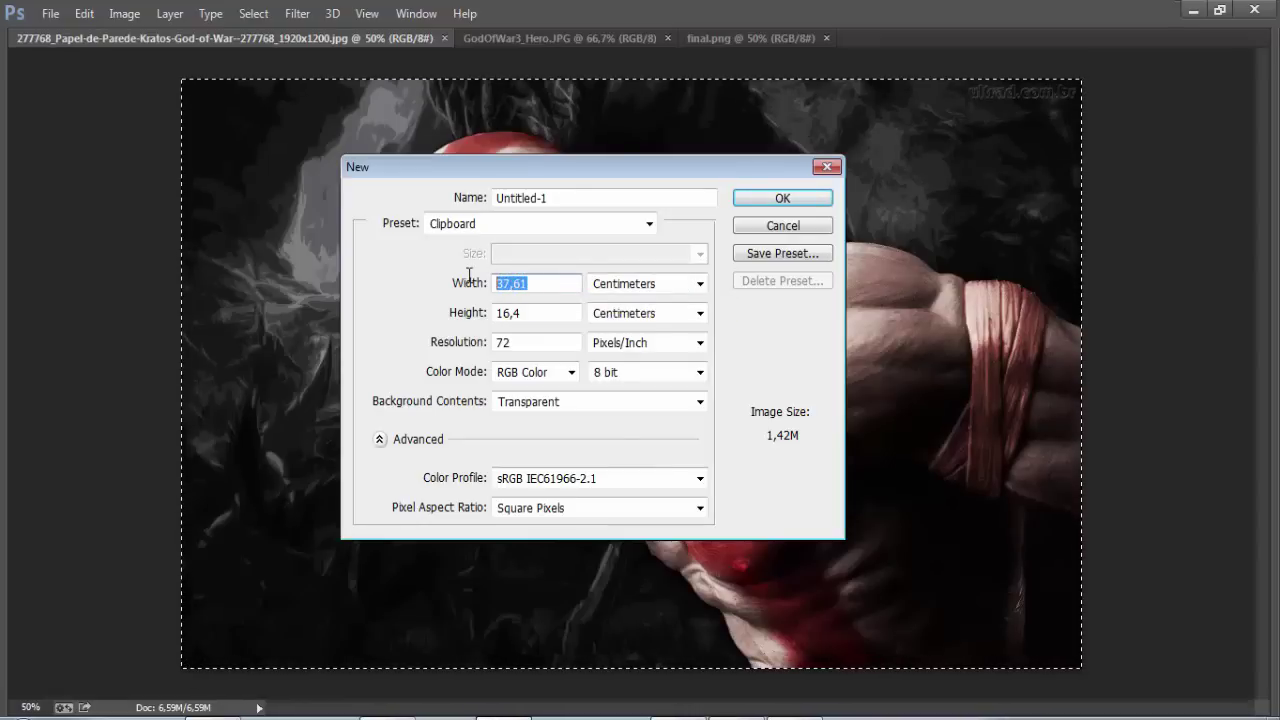
text(2)
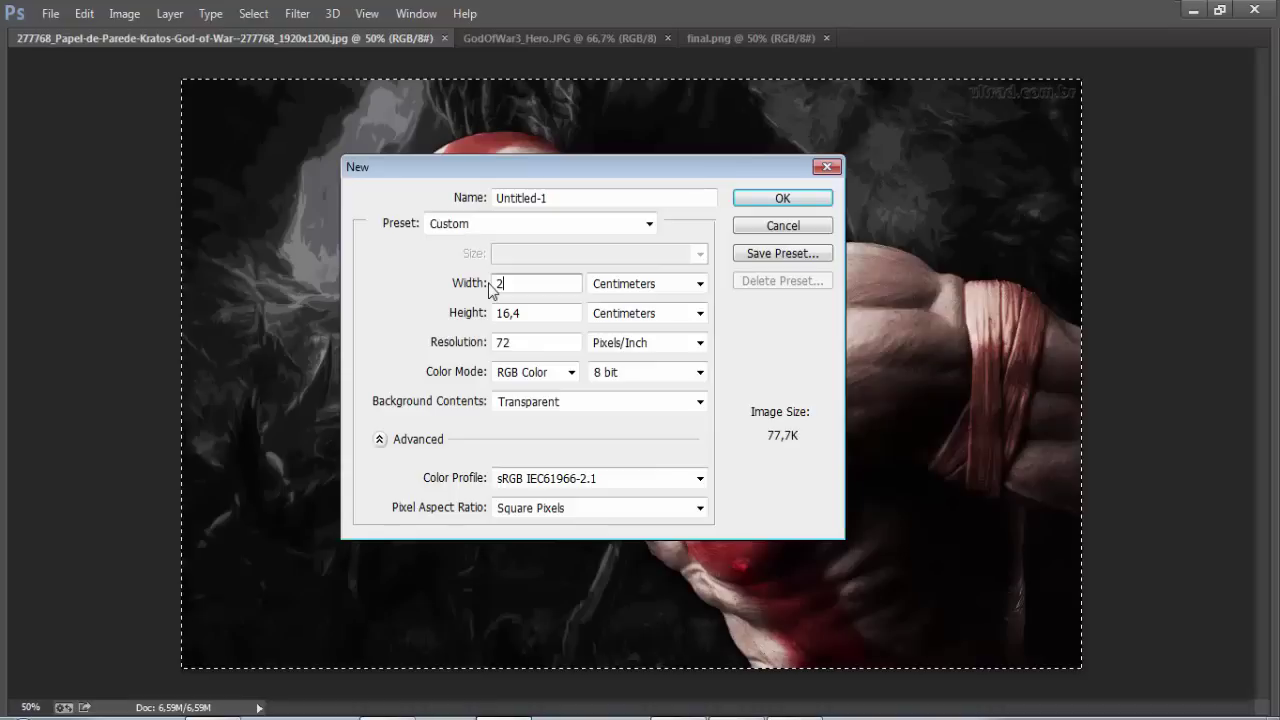
text(0)
Give it 9,5 cm height, 300 ppi resolution and a white background, and create it.
drag(534, 313, 470, 310)
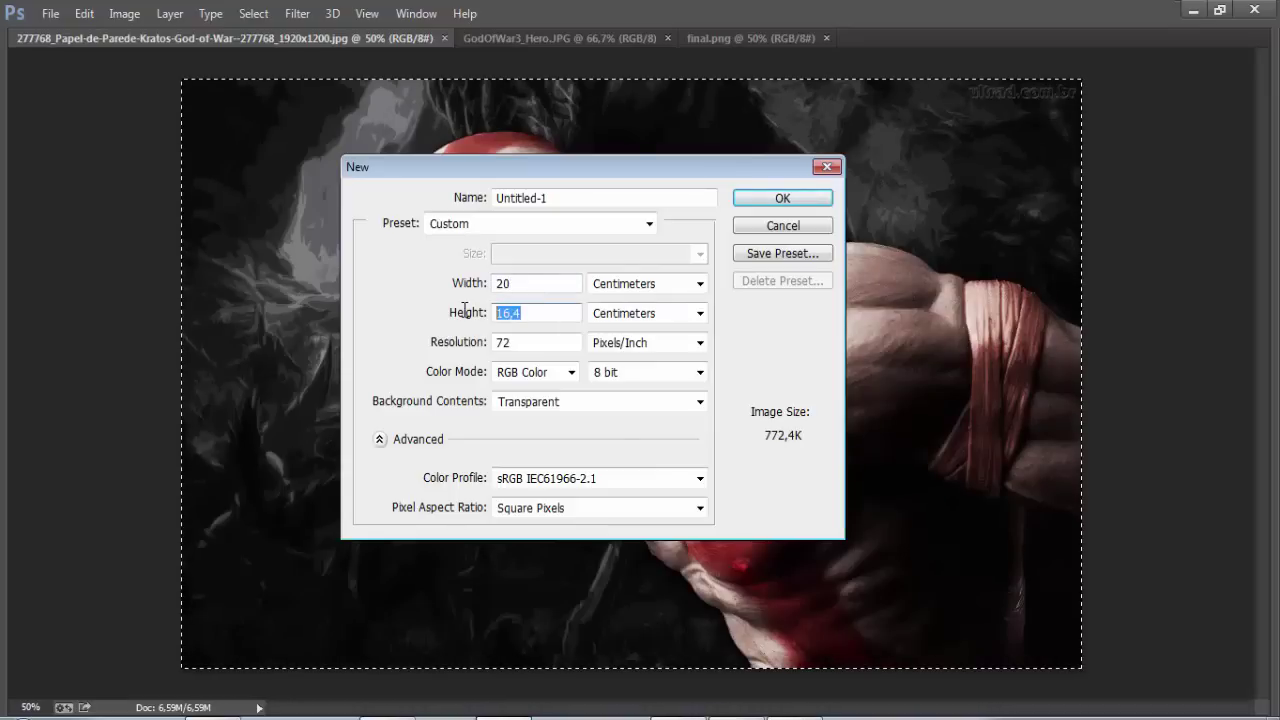
text(9,5)
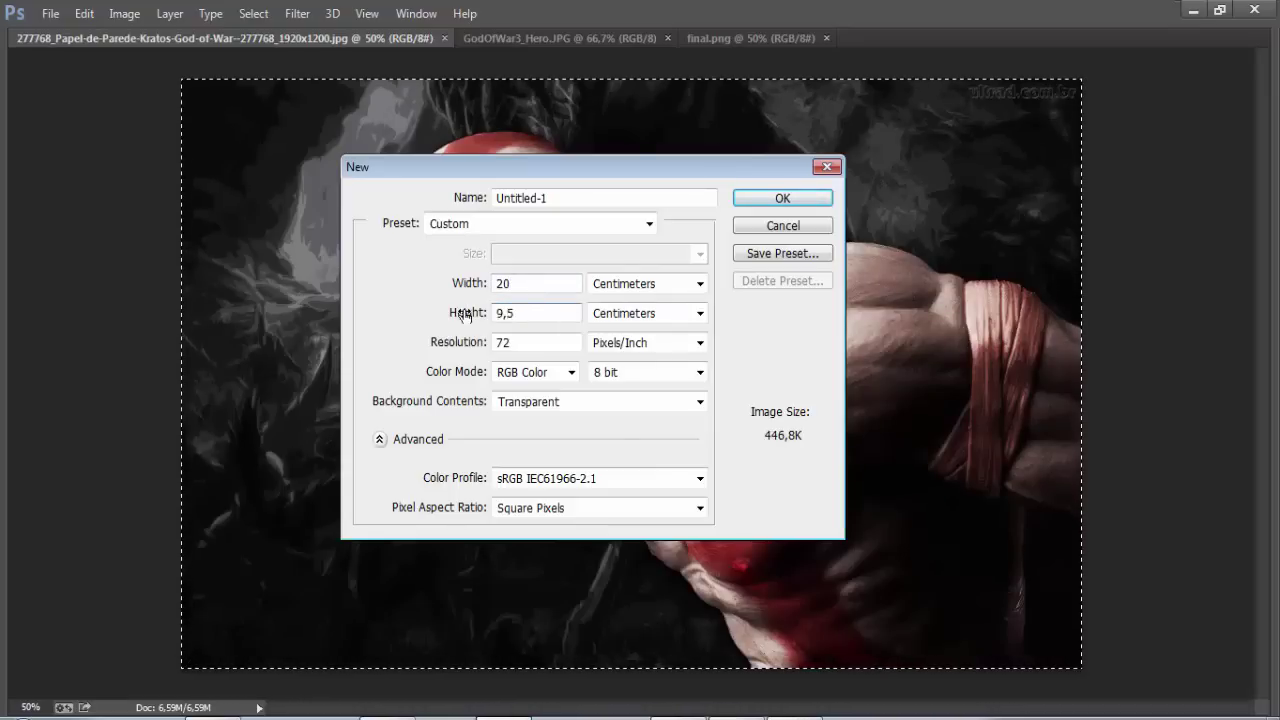
drag(512, 343, 447, 343)
text(300)
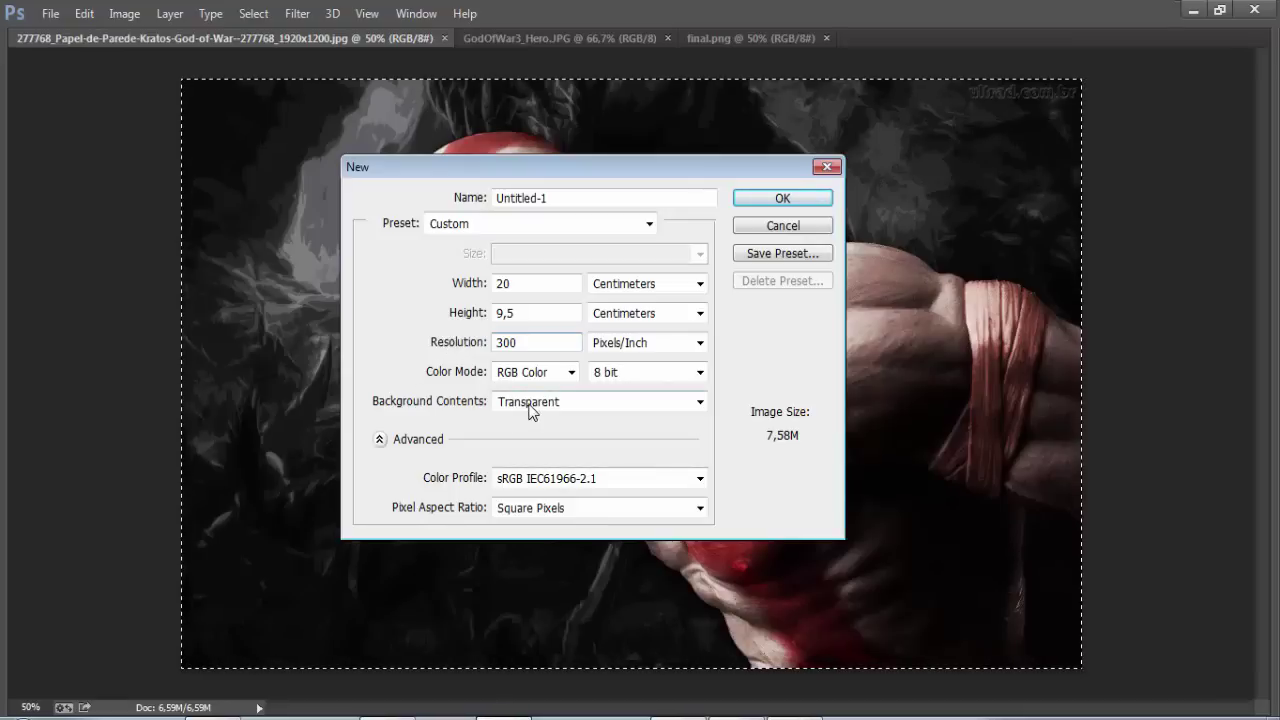
click(530, 404)
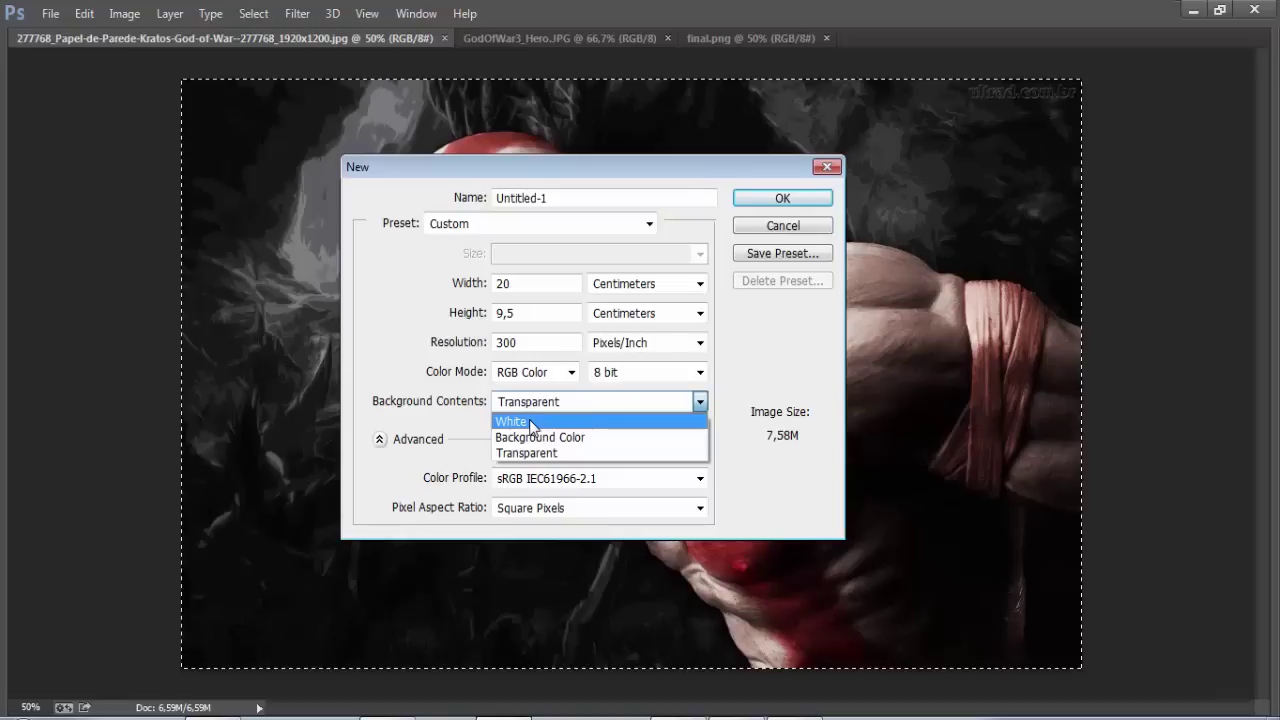
click(531, 422)
click(782, 200)
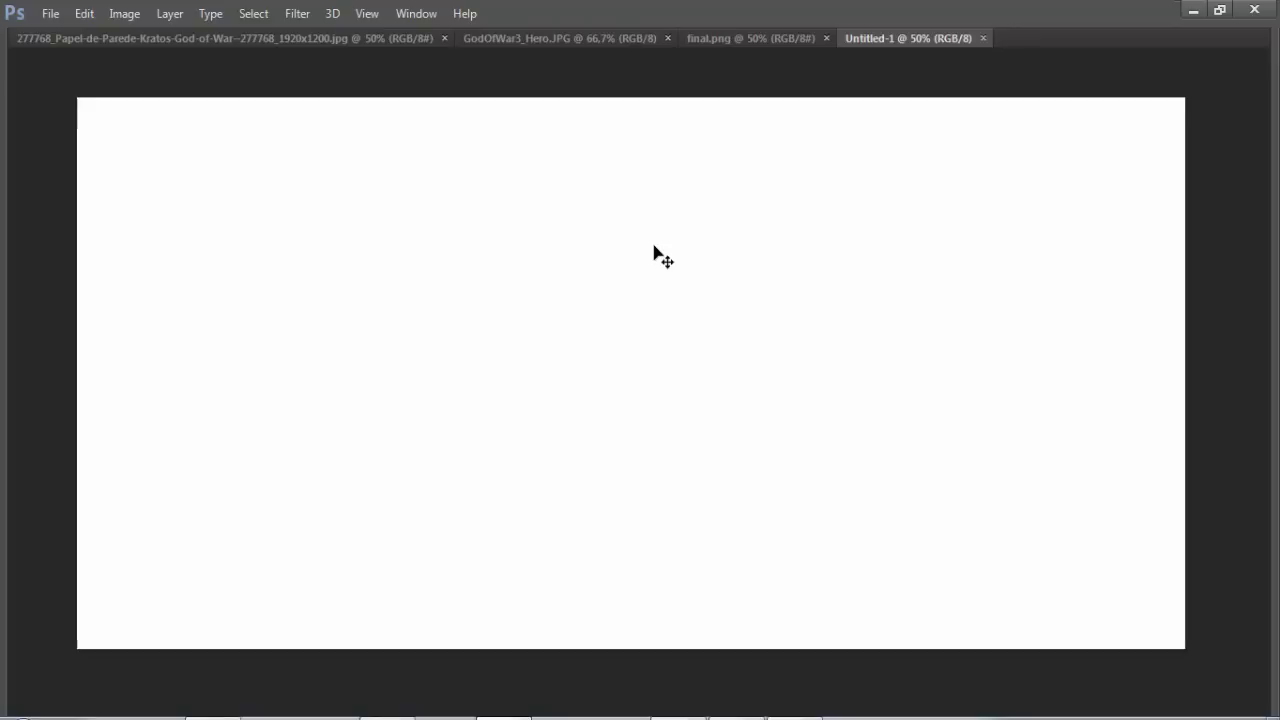
Bring back the hidden toolbars and panels and show the Layers panel.
key(Tab)
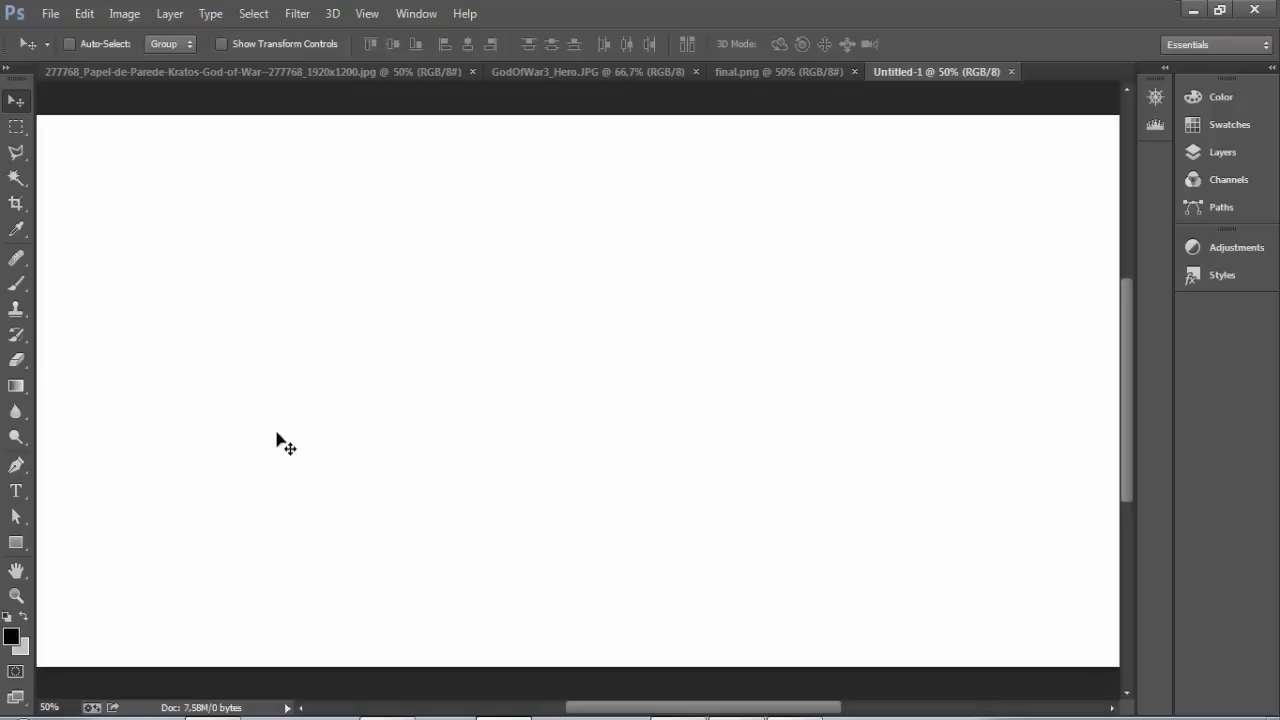
key(F7)
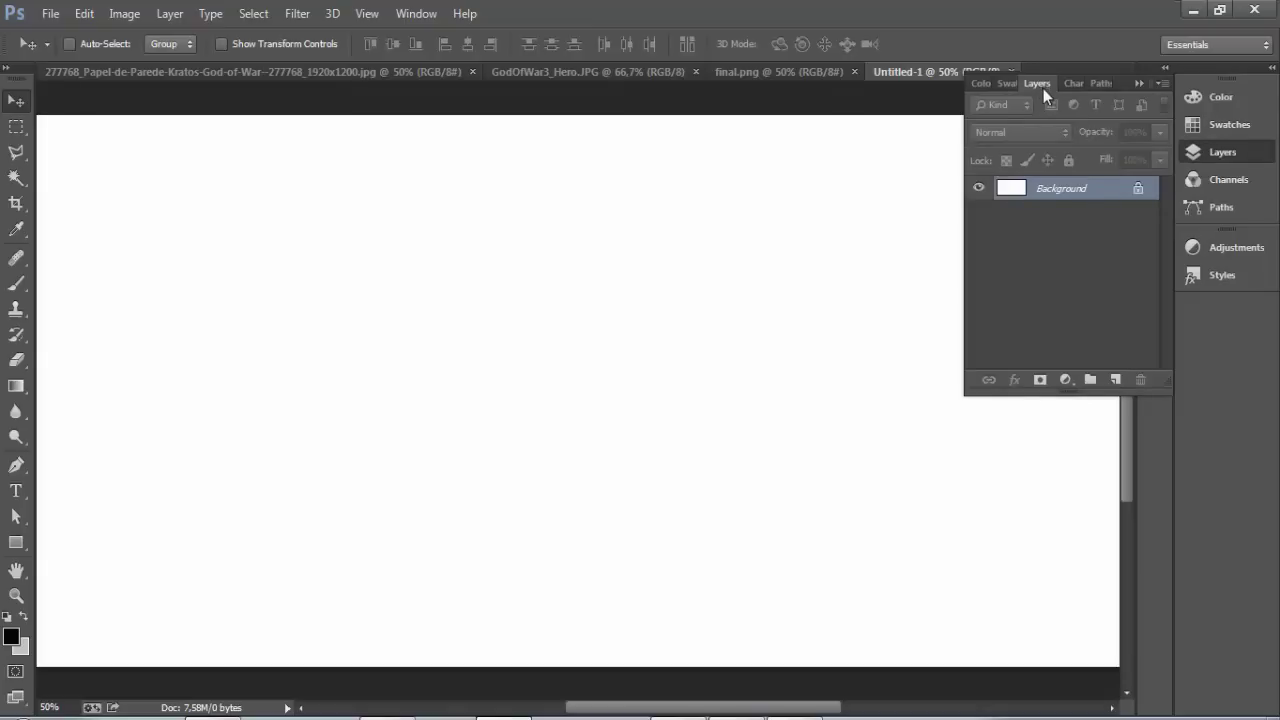
Convert the locked white Background into the editable Layer 0.
double_click(1106, 194)
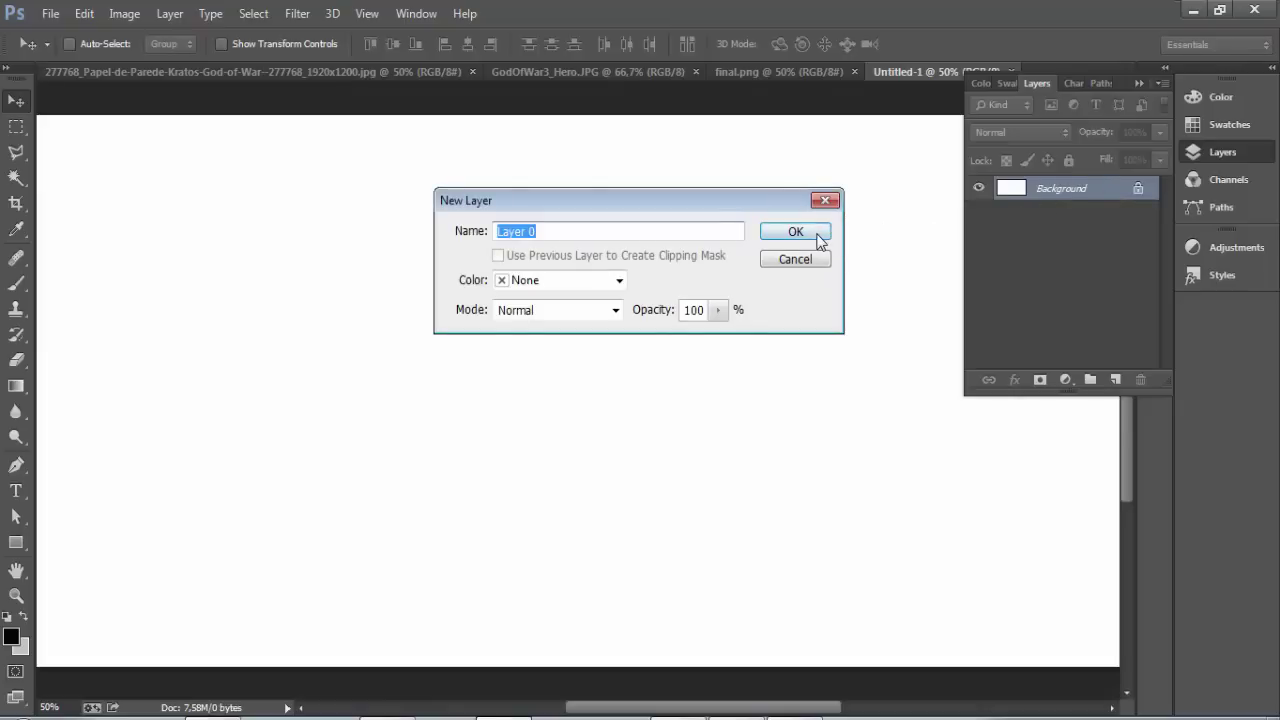
click(795, 232)
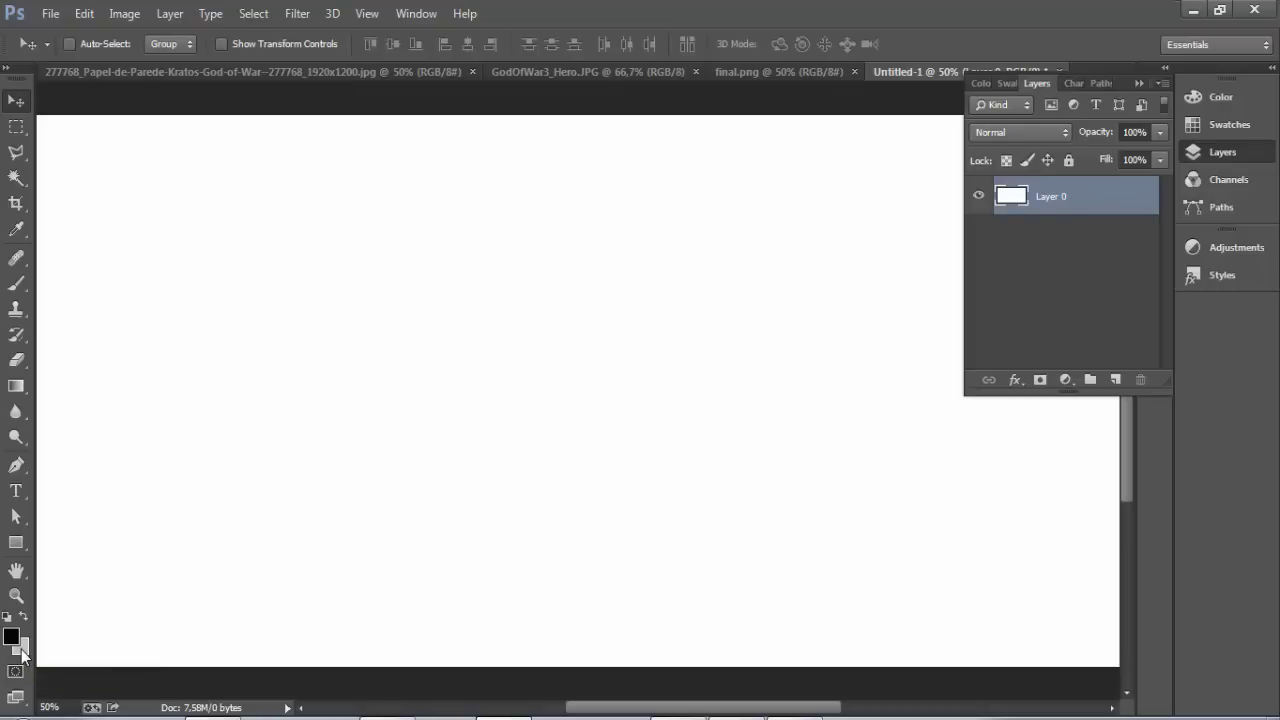
click(12, 638)
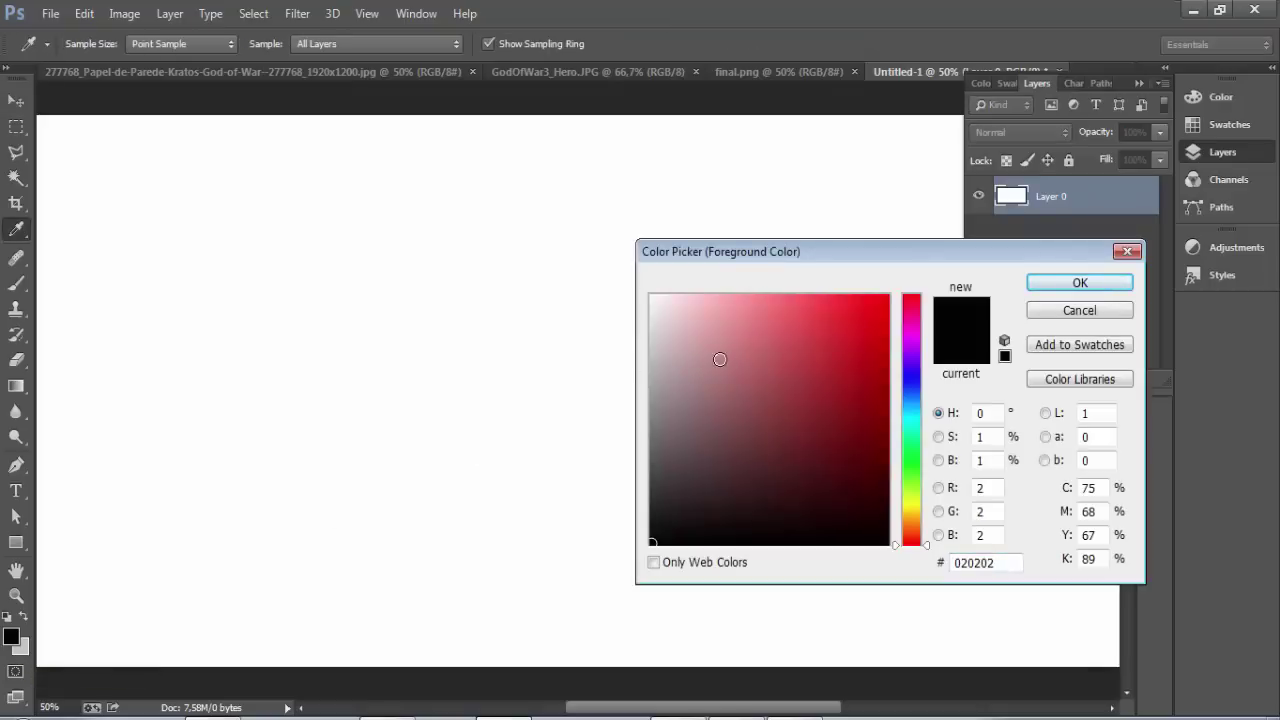
drag(760, 251, 617, 180)
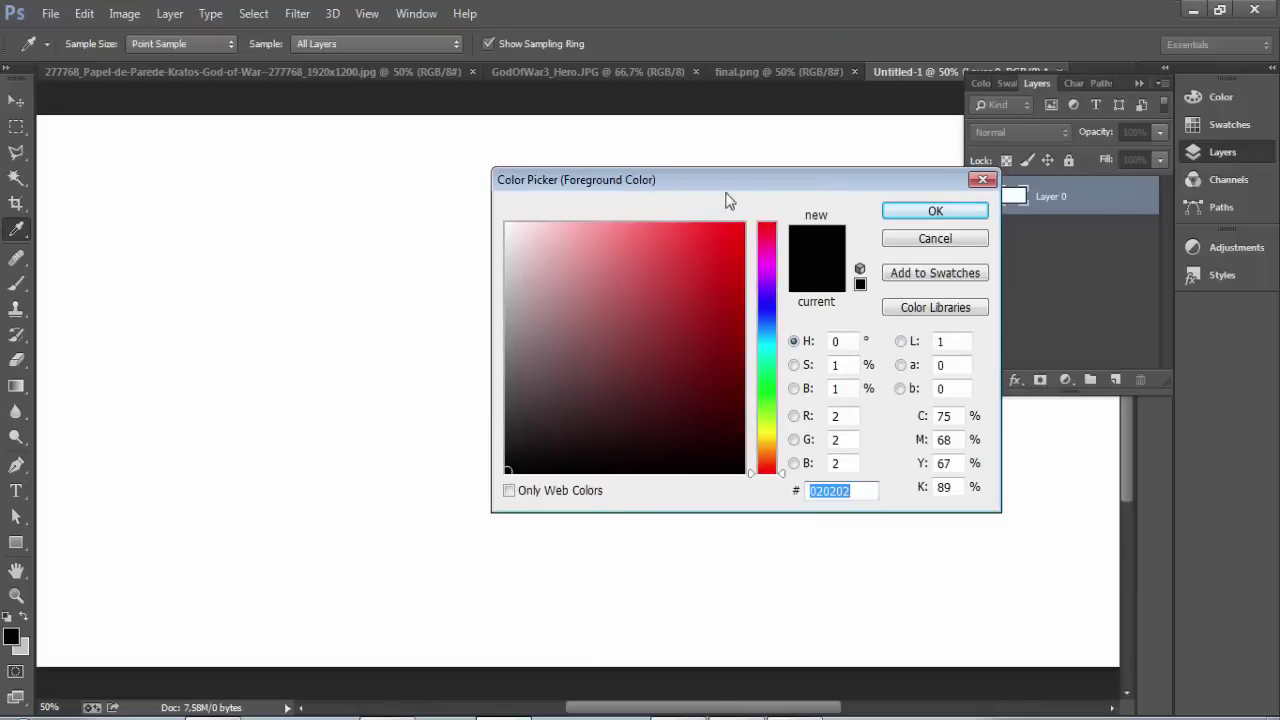
click(918, 242)
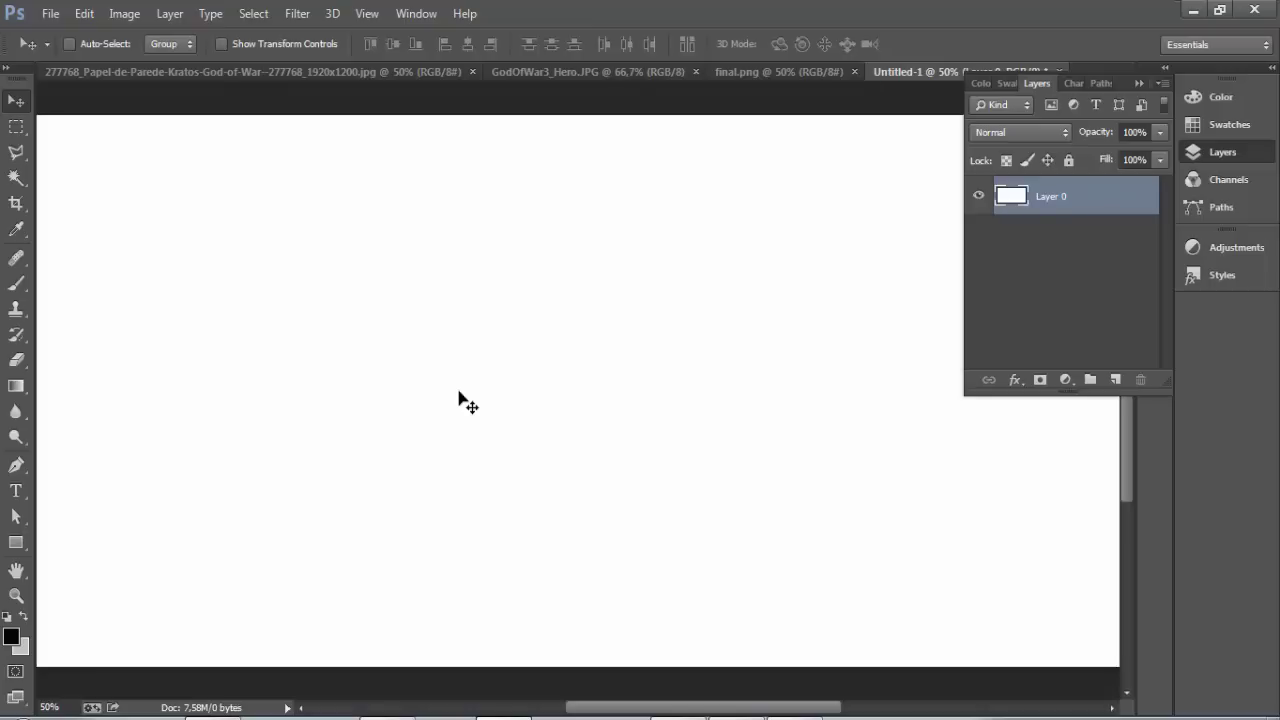
key(alt+BackSpace)
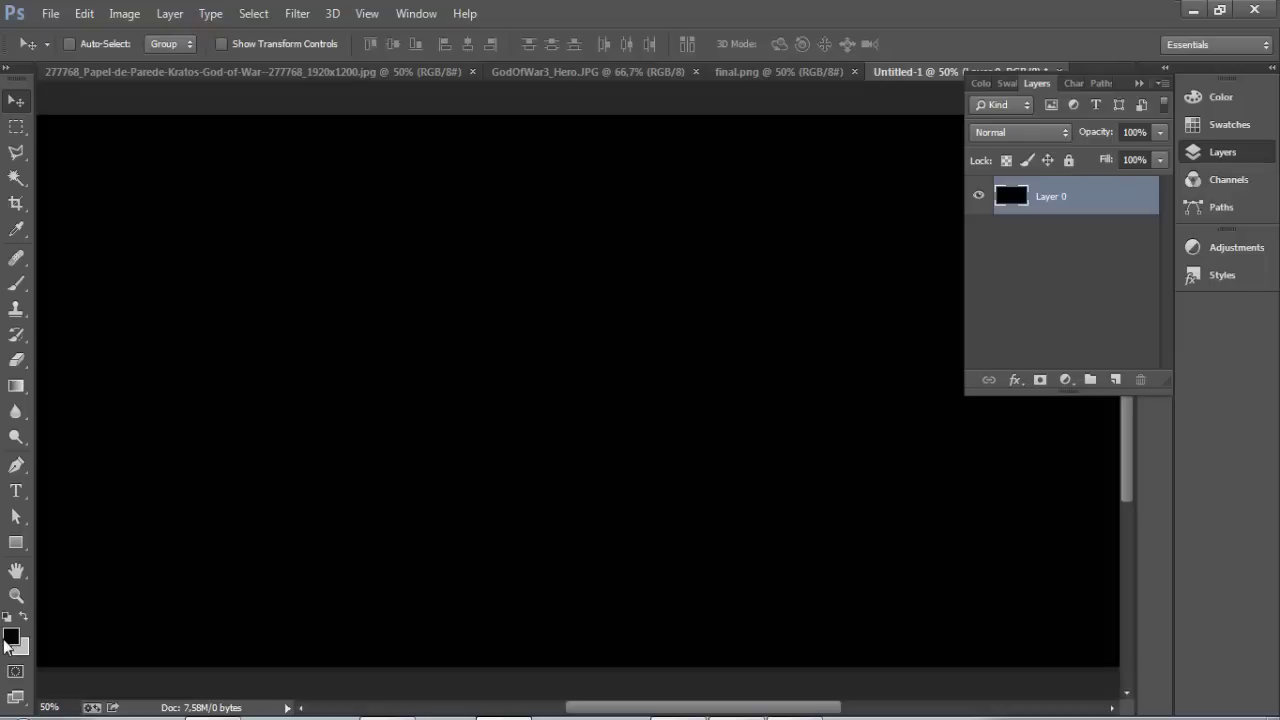
key(ctrl+BackSpace)
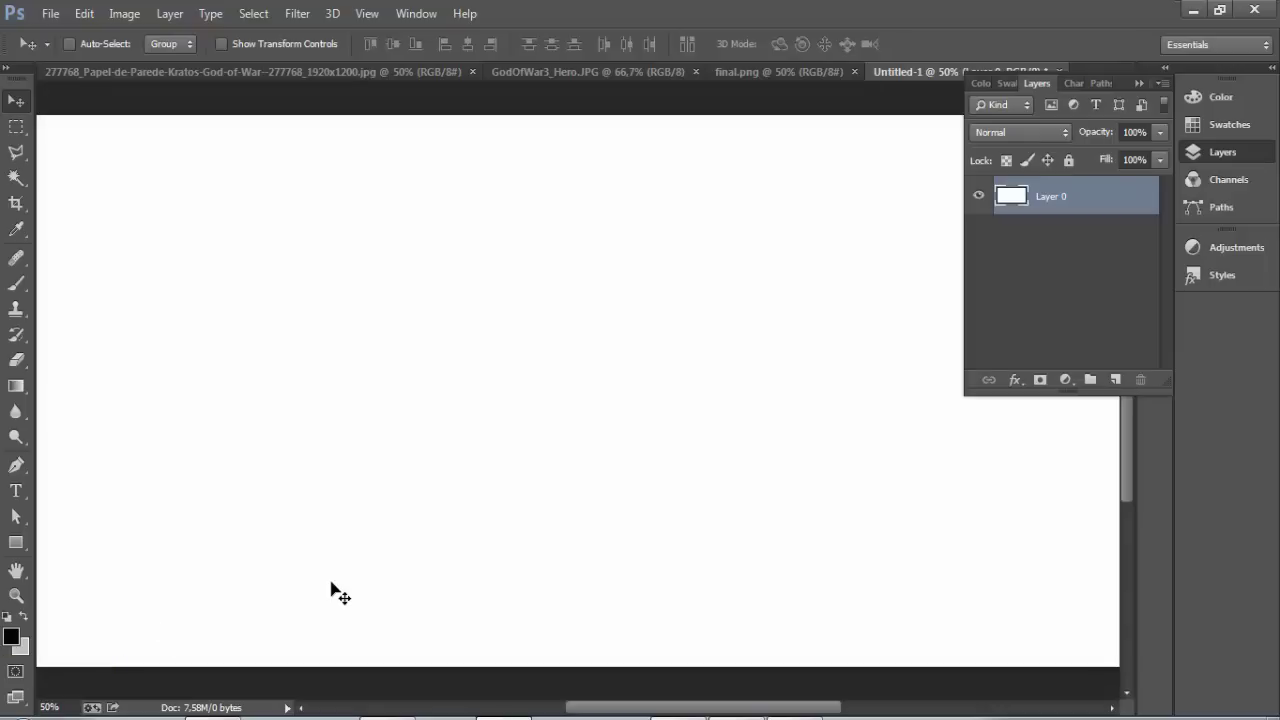
key(ctrl+BackSpace)
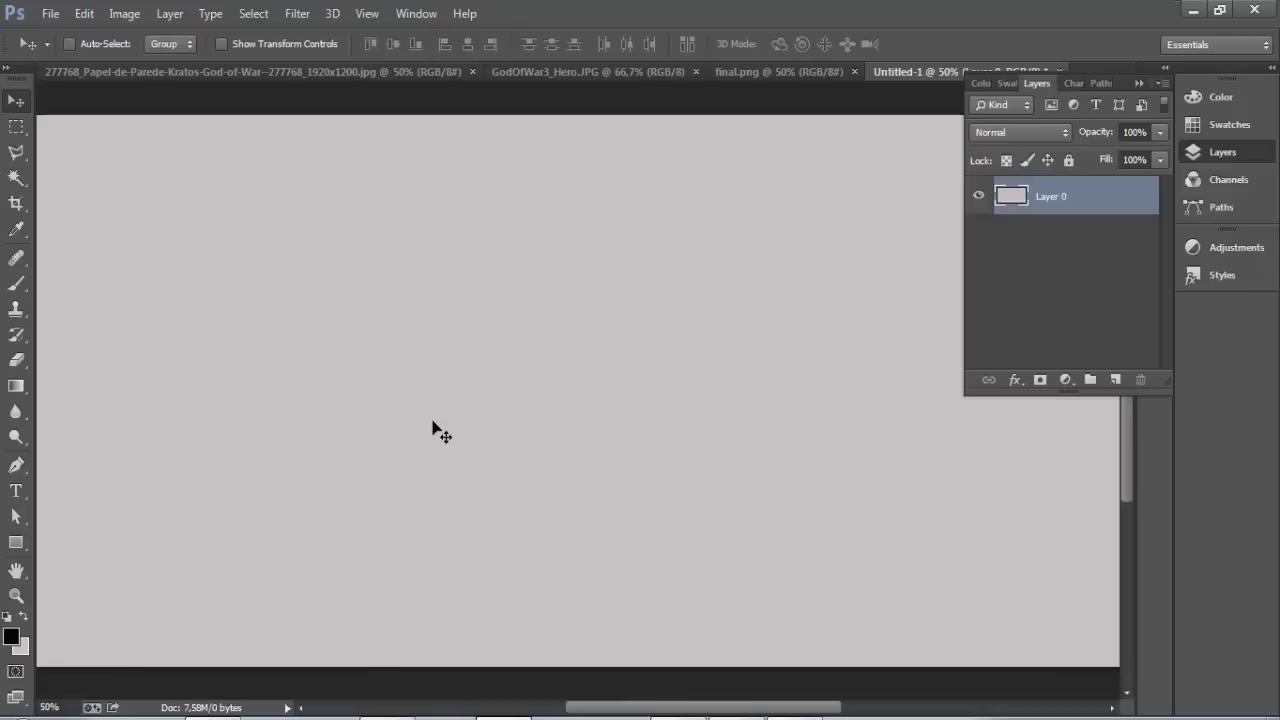
key(ctrl+z)
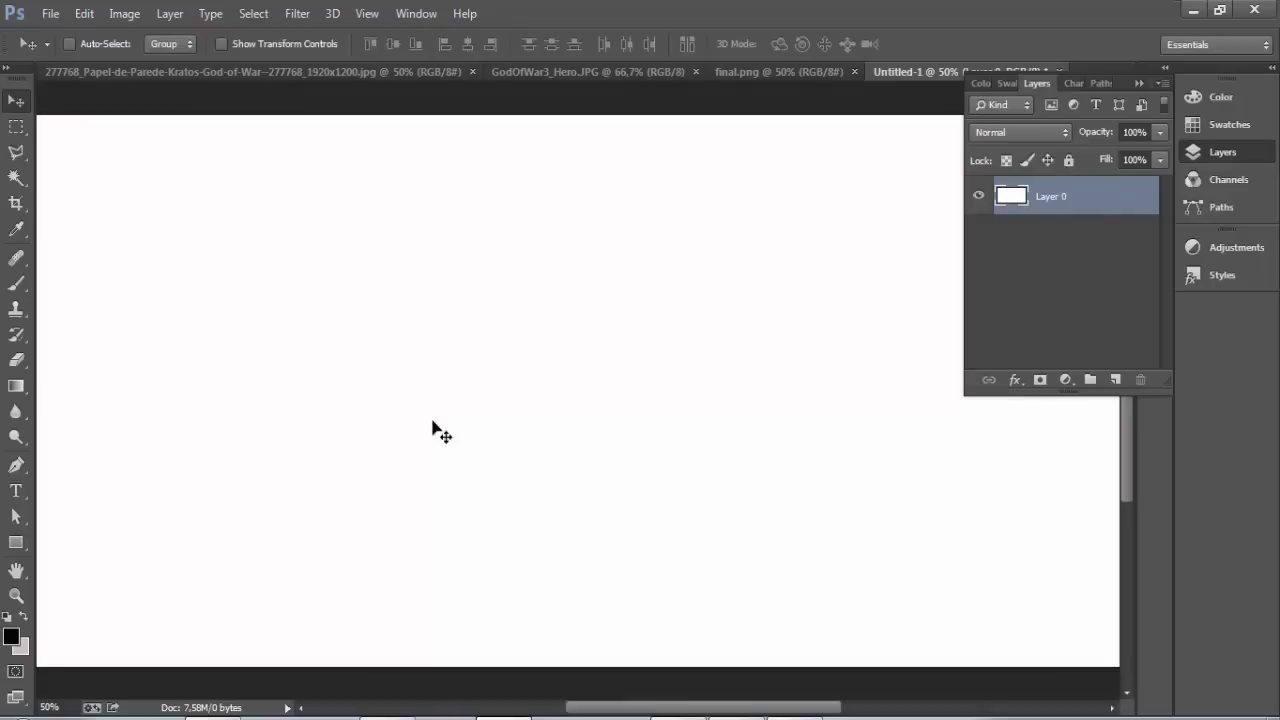
key(alt+BackSpace)
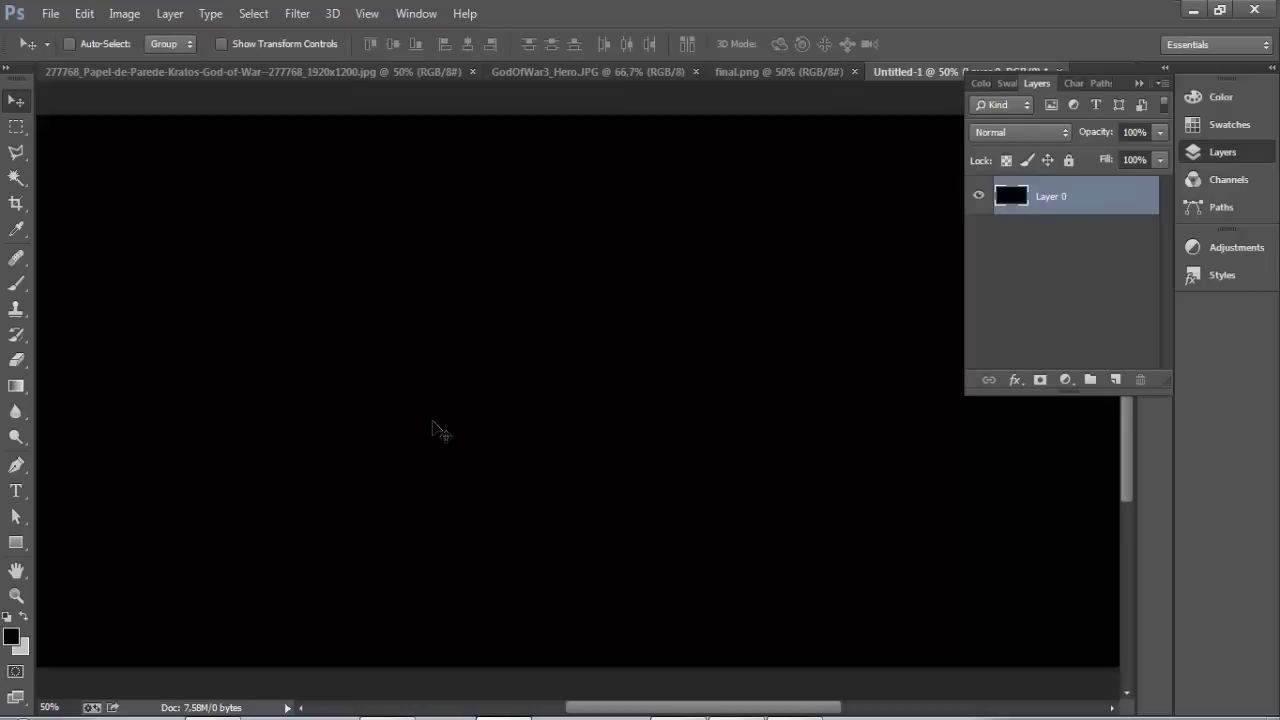
key(ctrl+BackSpace)
key(ctrl+z)
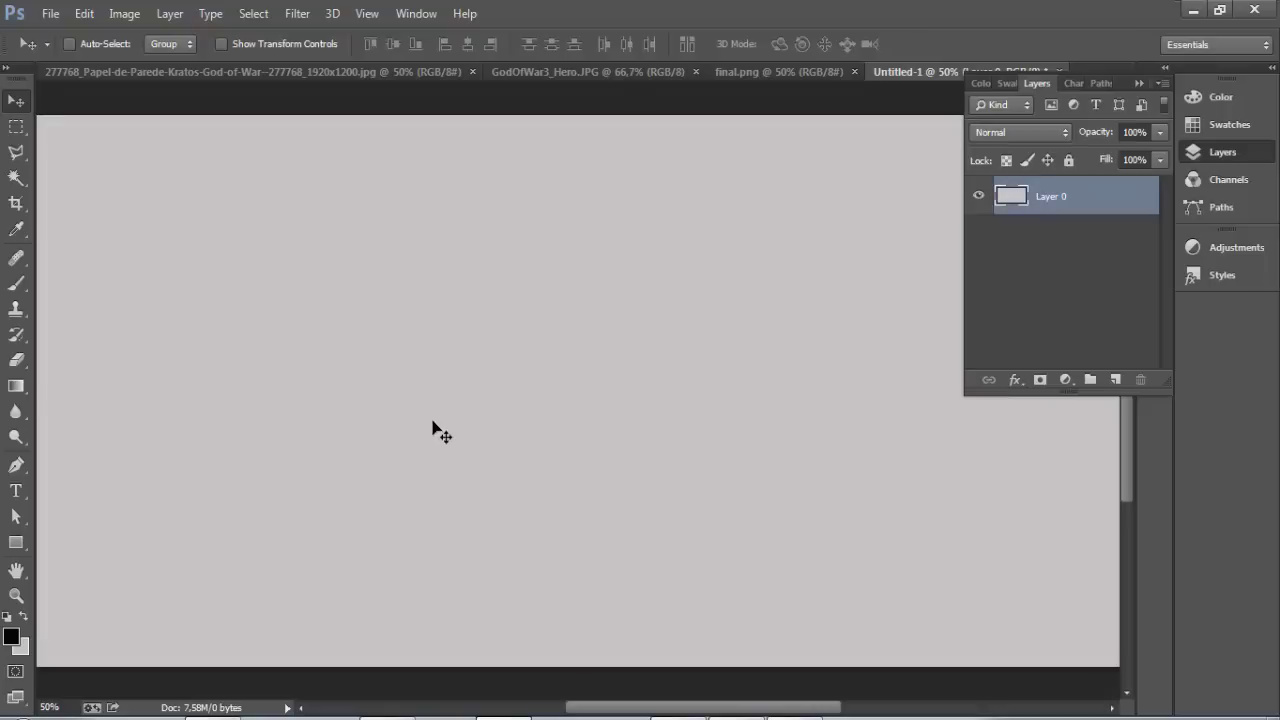
key(ctrl+z)
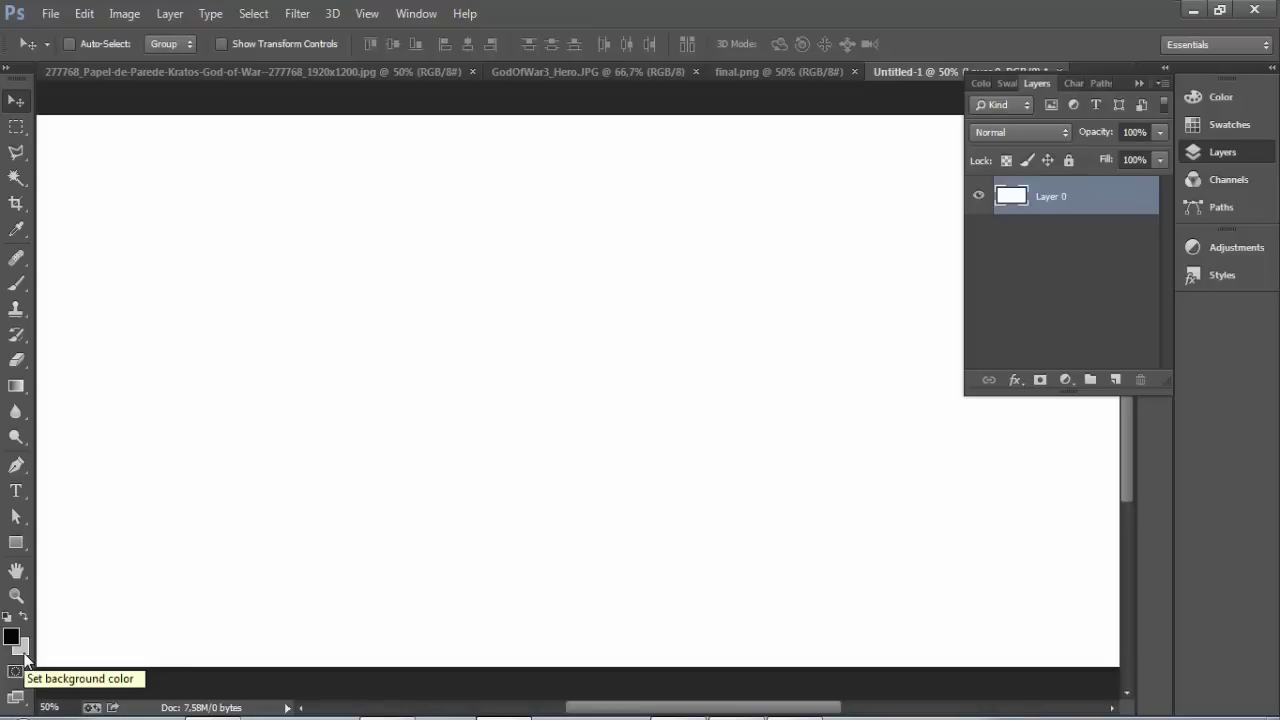
Set a light pink background colour, test-fill the canvas with it, then undo the fill.
click(22, 650)
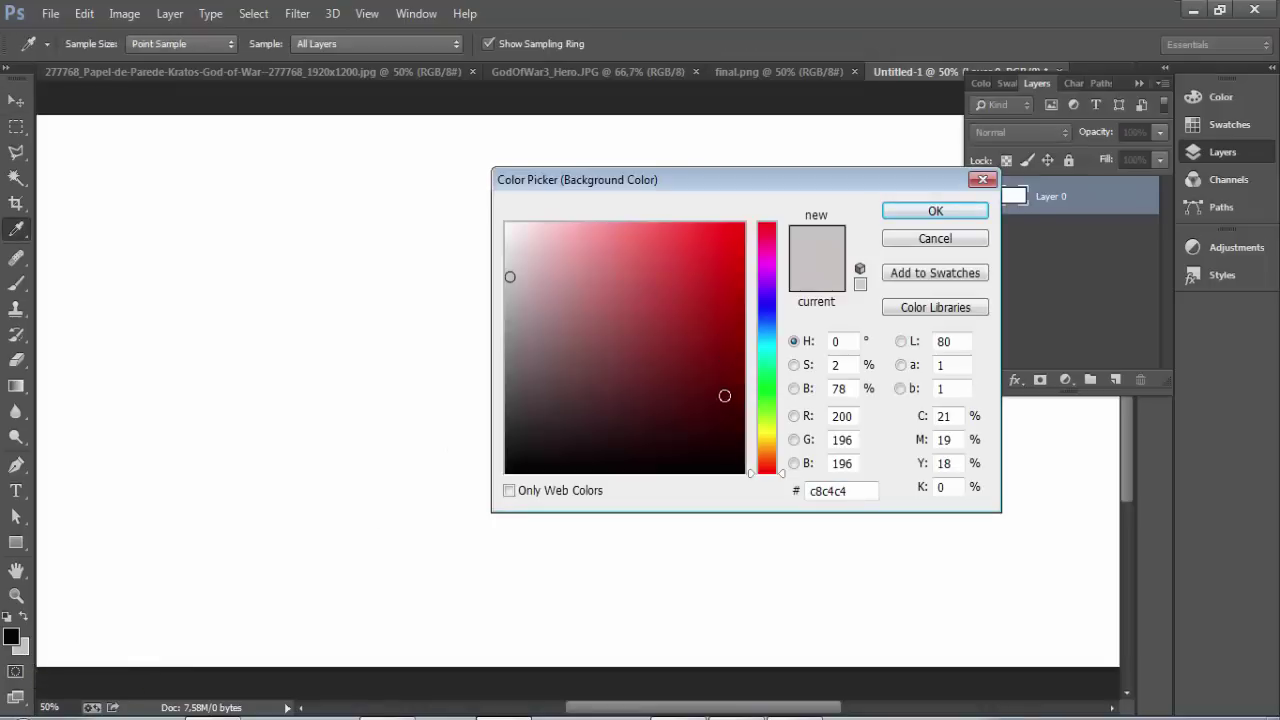
click(758, 266)
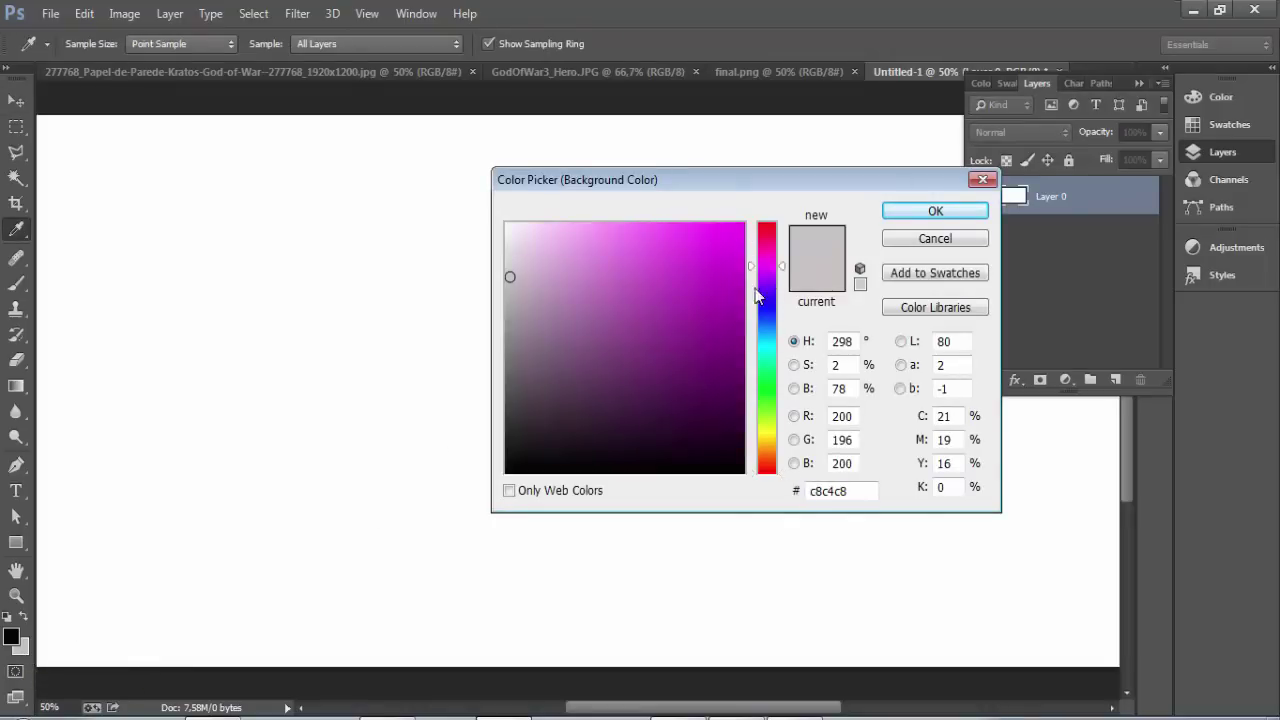
click(779, 254)
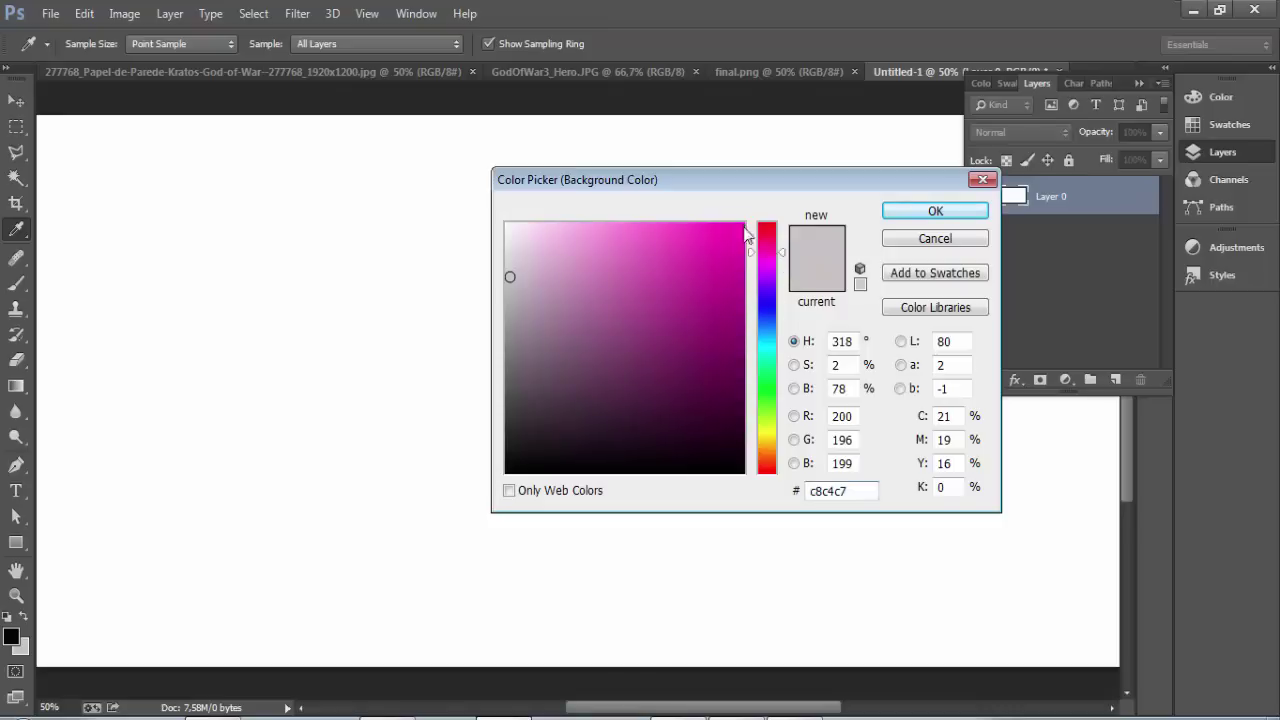
click(739, 226)
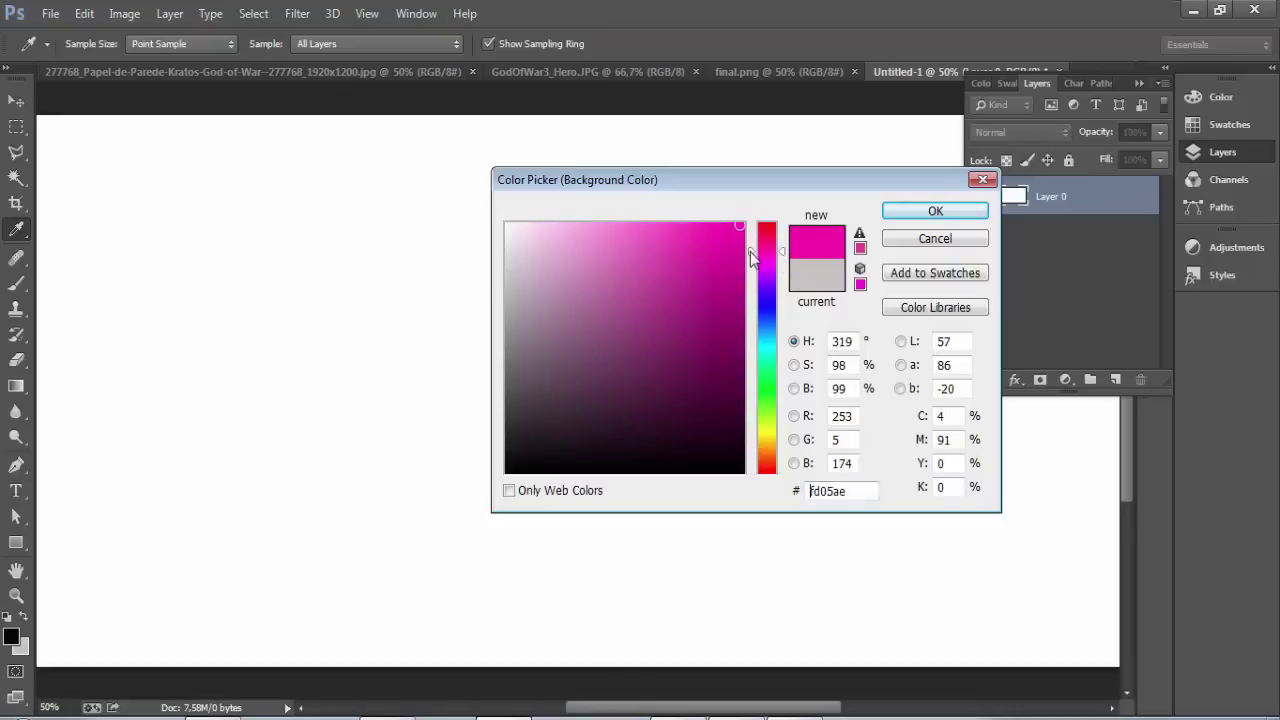
drag(752, 258, 752, 240)
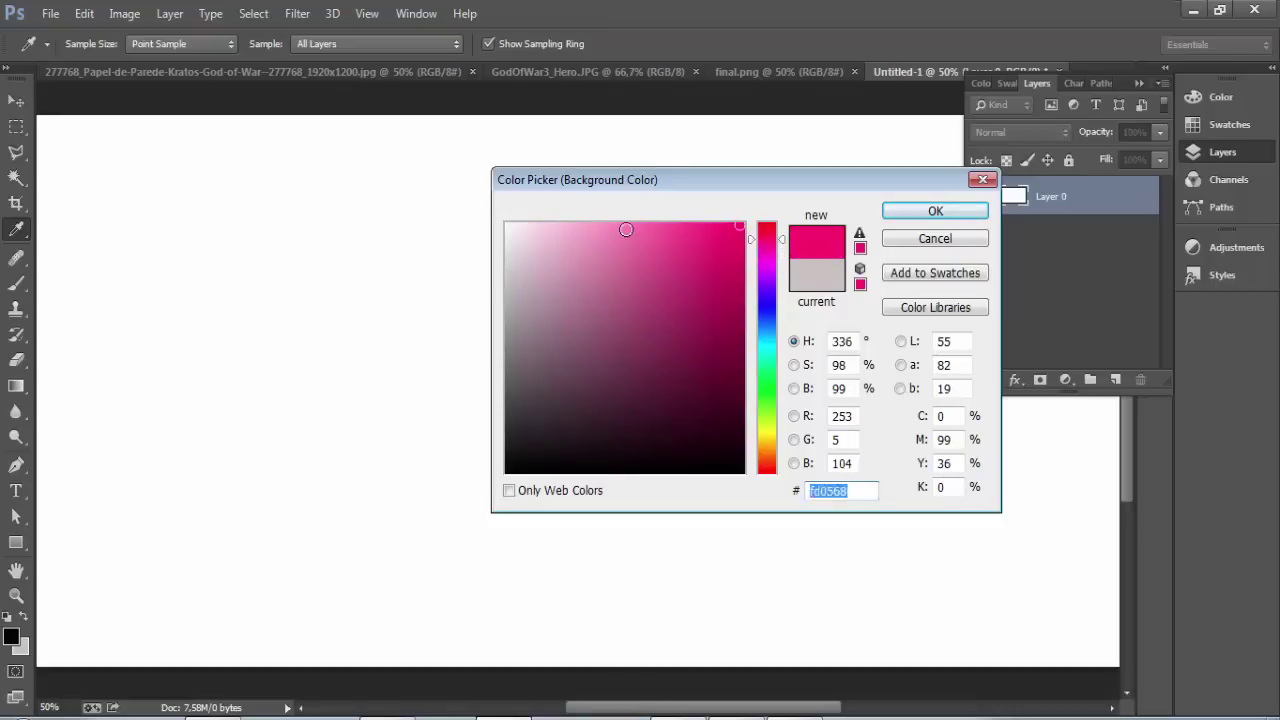
drag(626, 229, 607, 232)
click(906, 215)
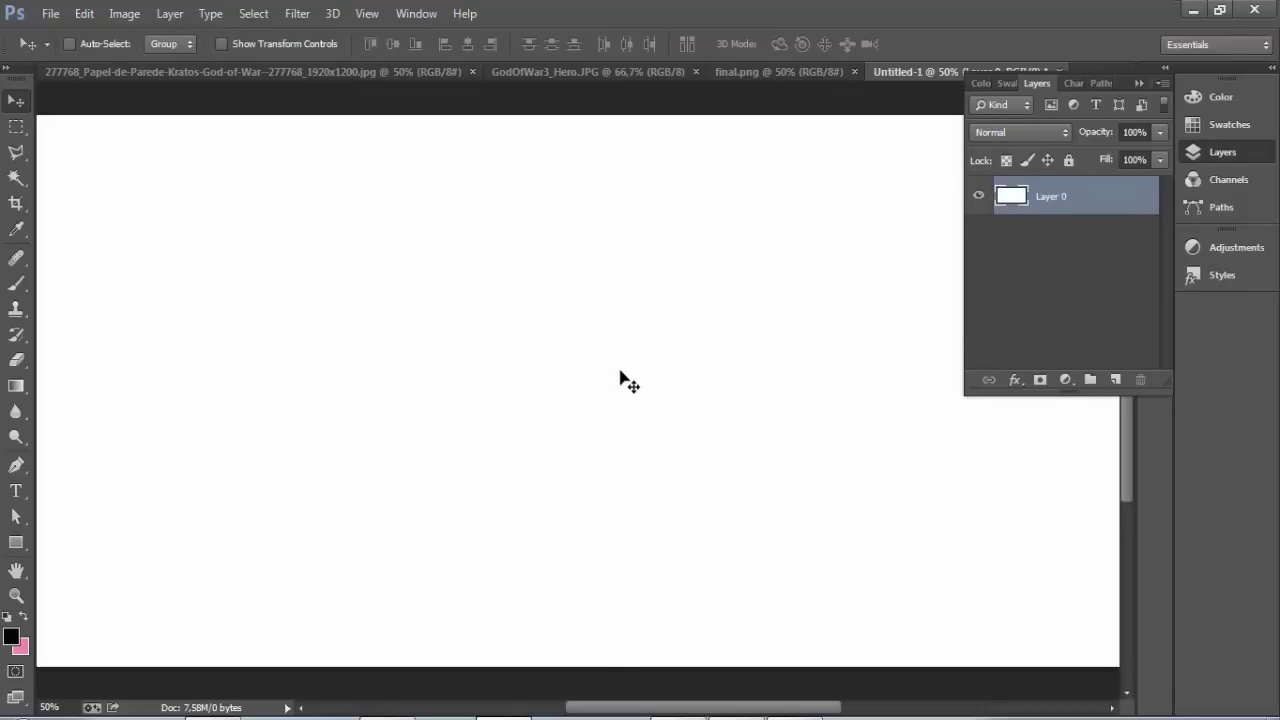
key(ctrl+BackSpace)
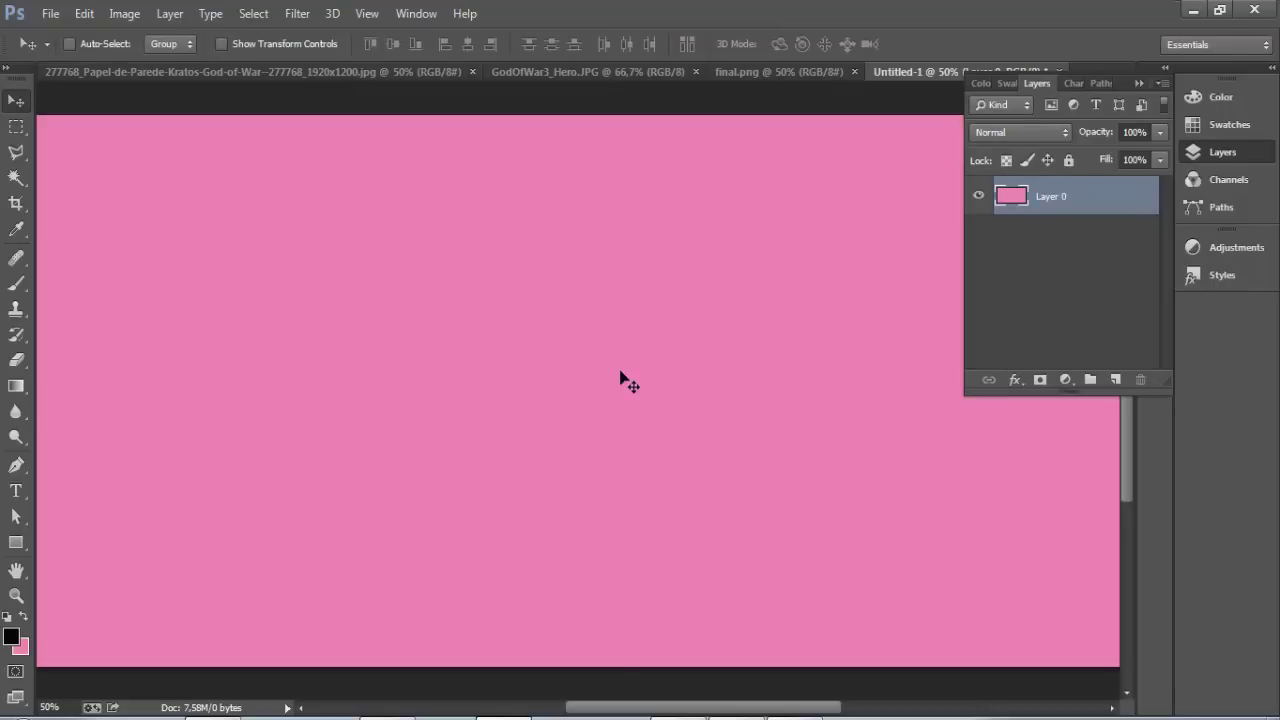
key(ctrl+z)
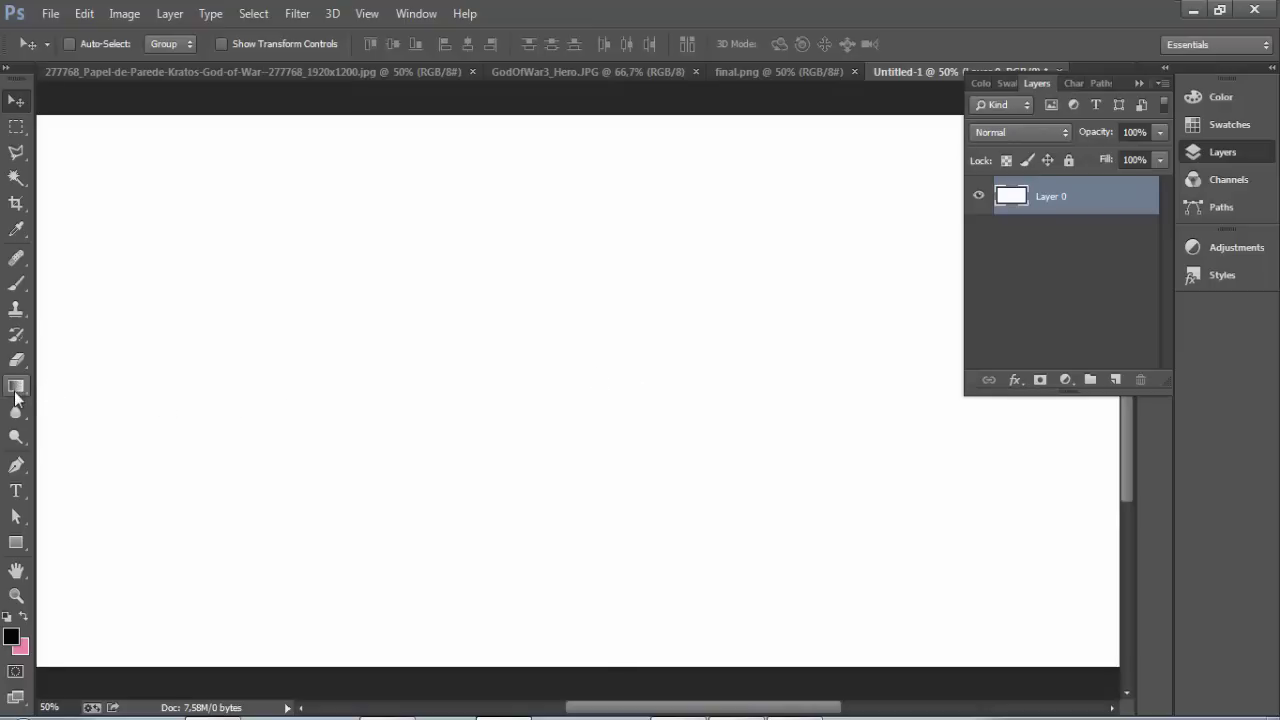
Switch to the Paint Bucket tool, undo a trial black fill, and zoom out.
click(16, 396)
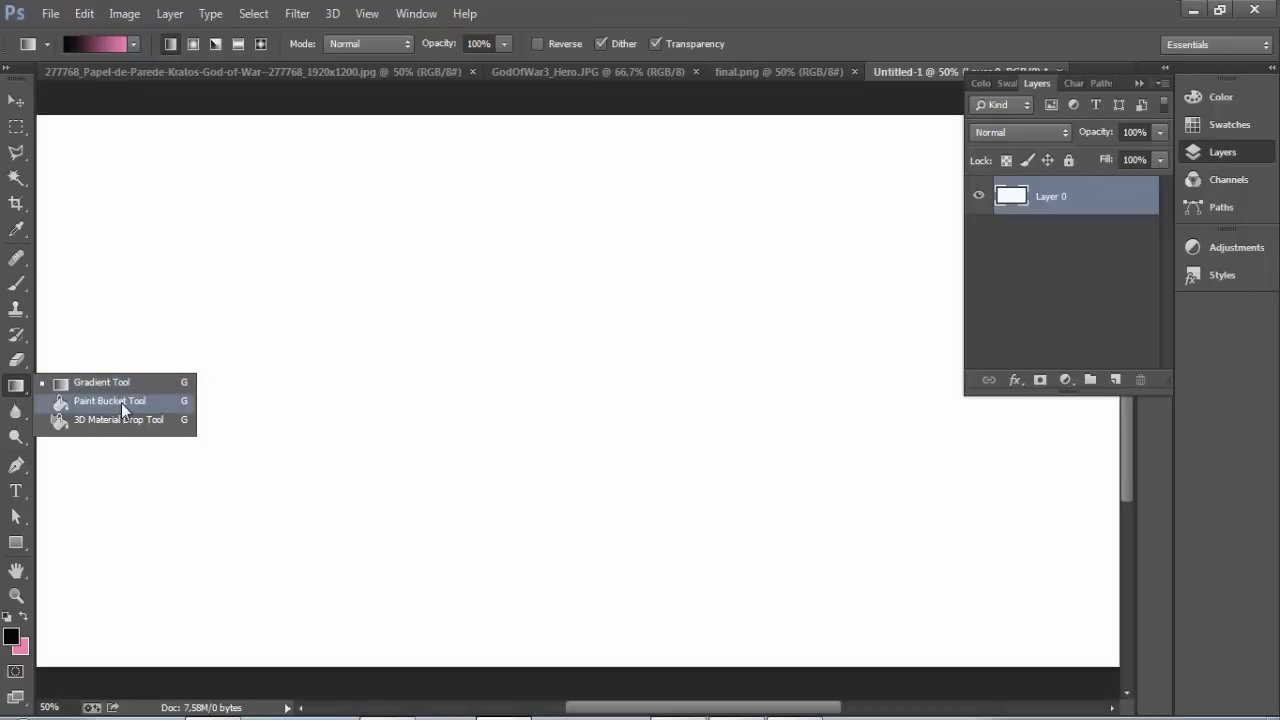
click(121, 403)
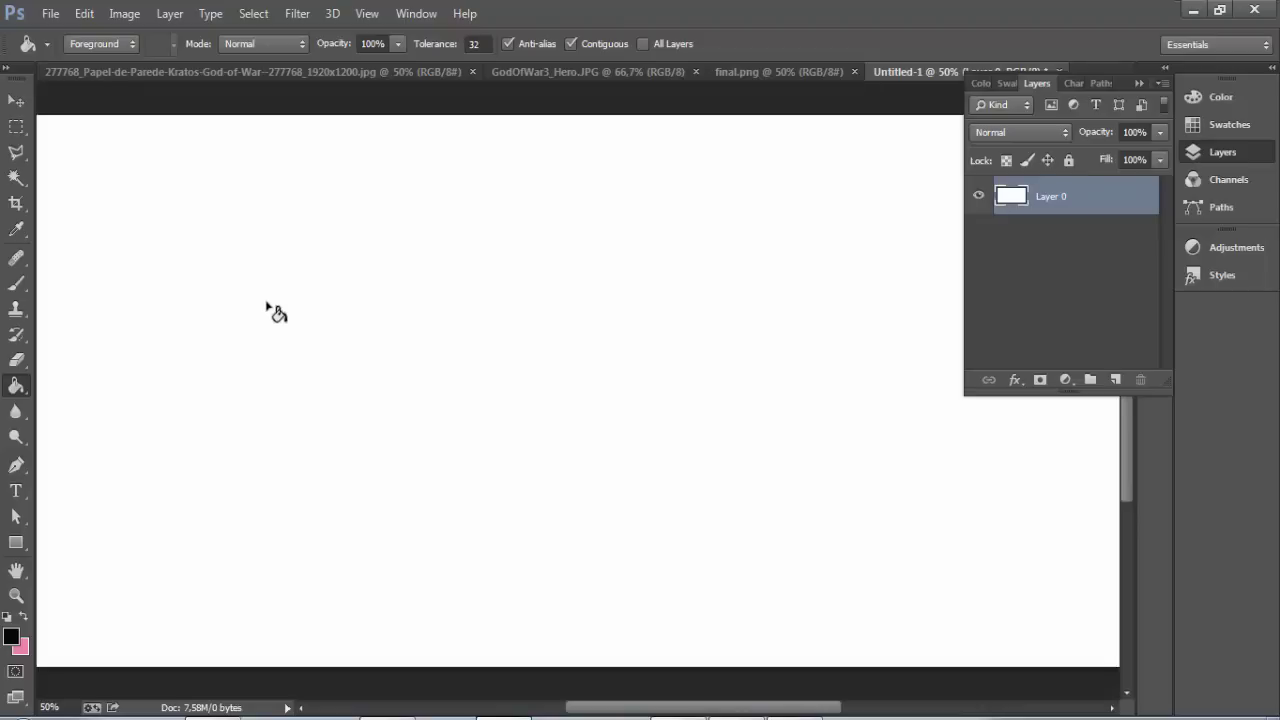
click(266, 306)
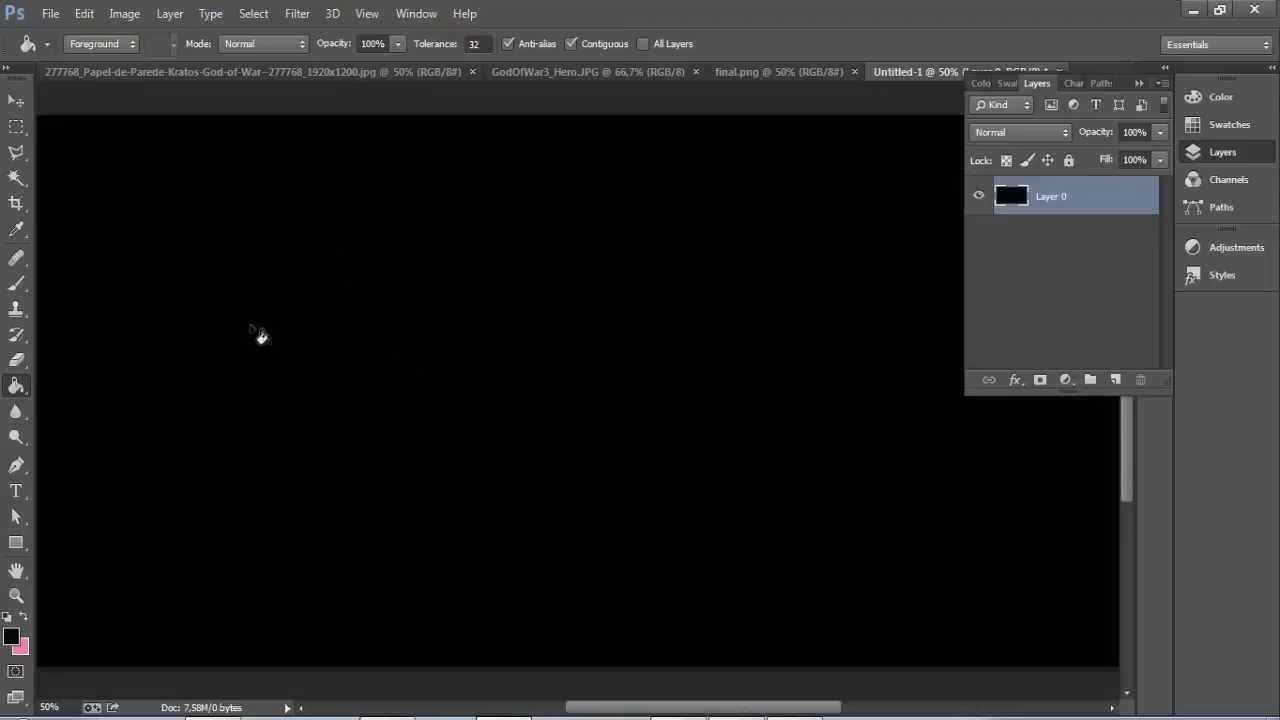
key(ctrl+z)
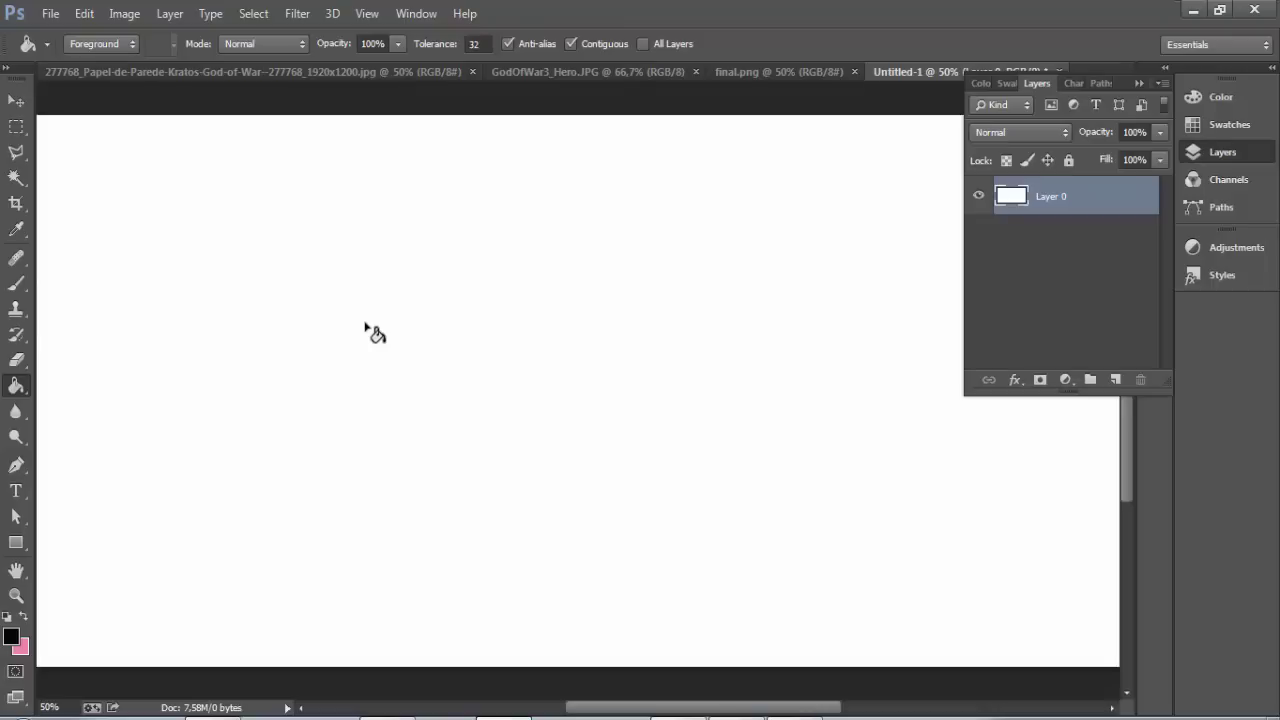
key(ctrl+minus)
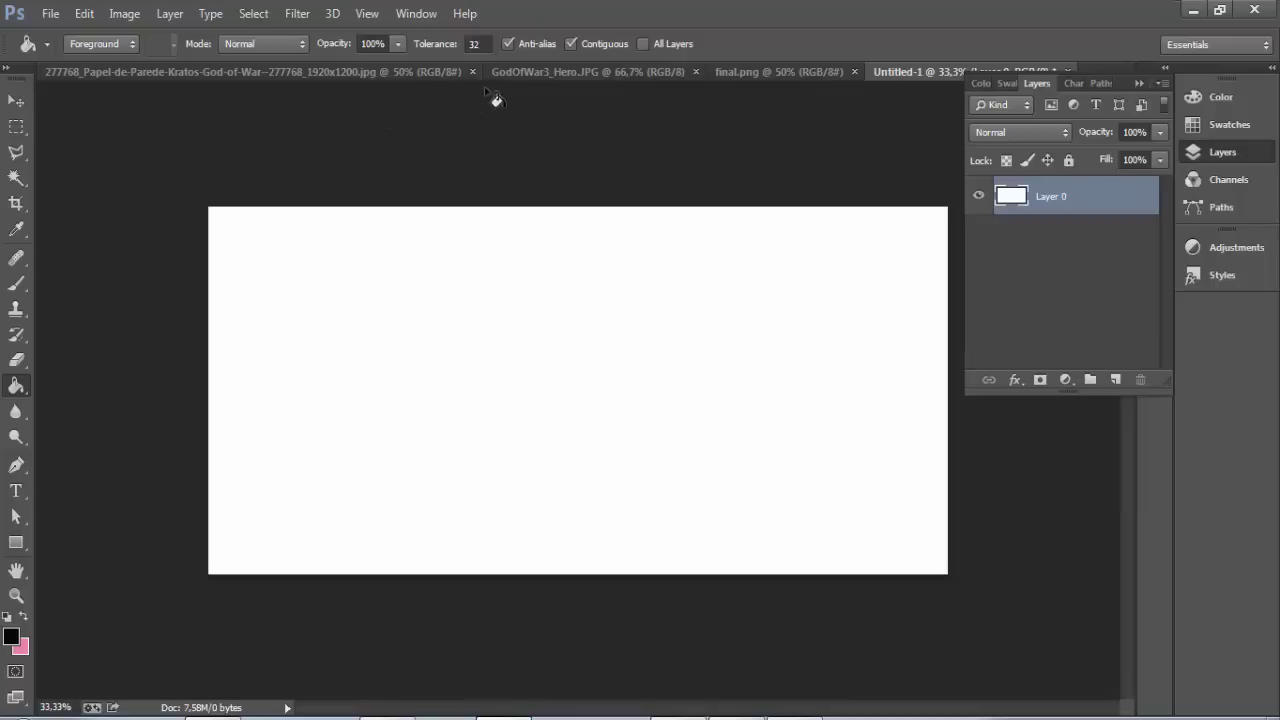
Copy the selected Kratos eye region from GodOfWar3_Hero.JPG.
click(527, 72)
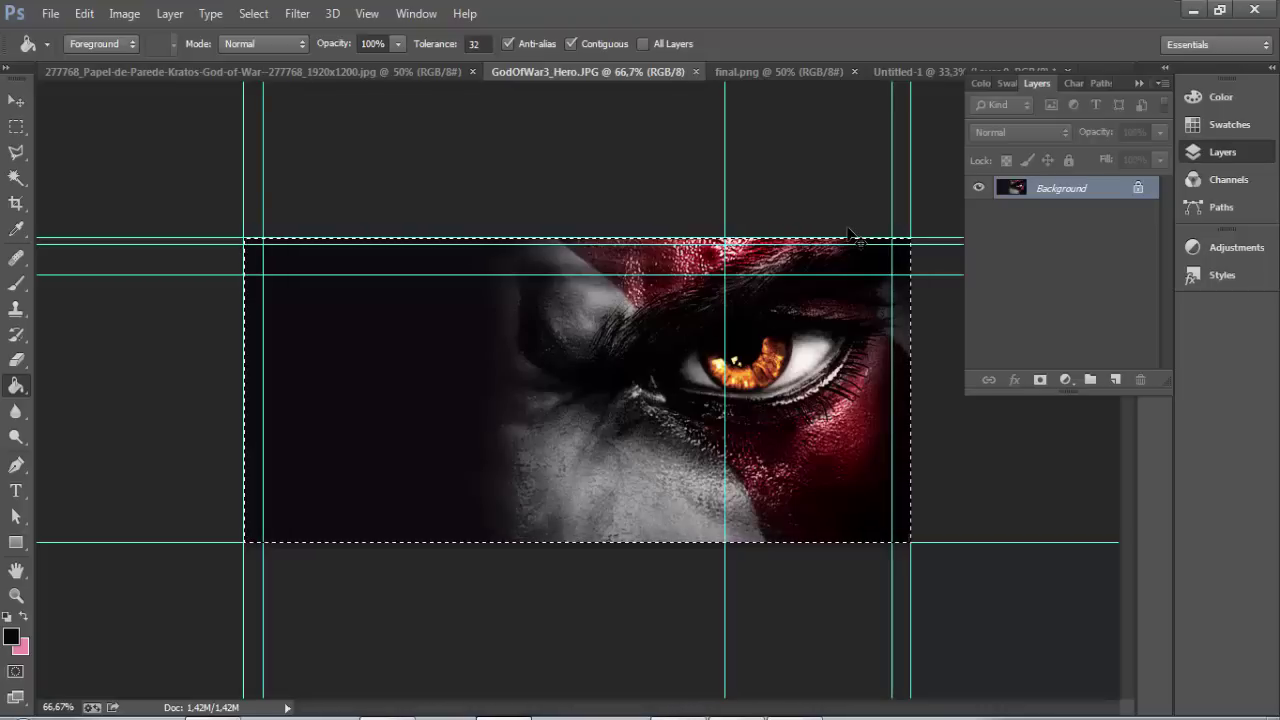
click(85, 15)
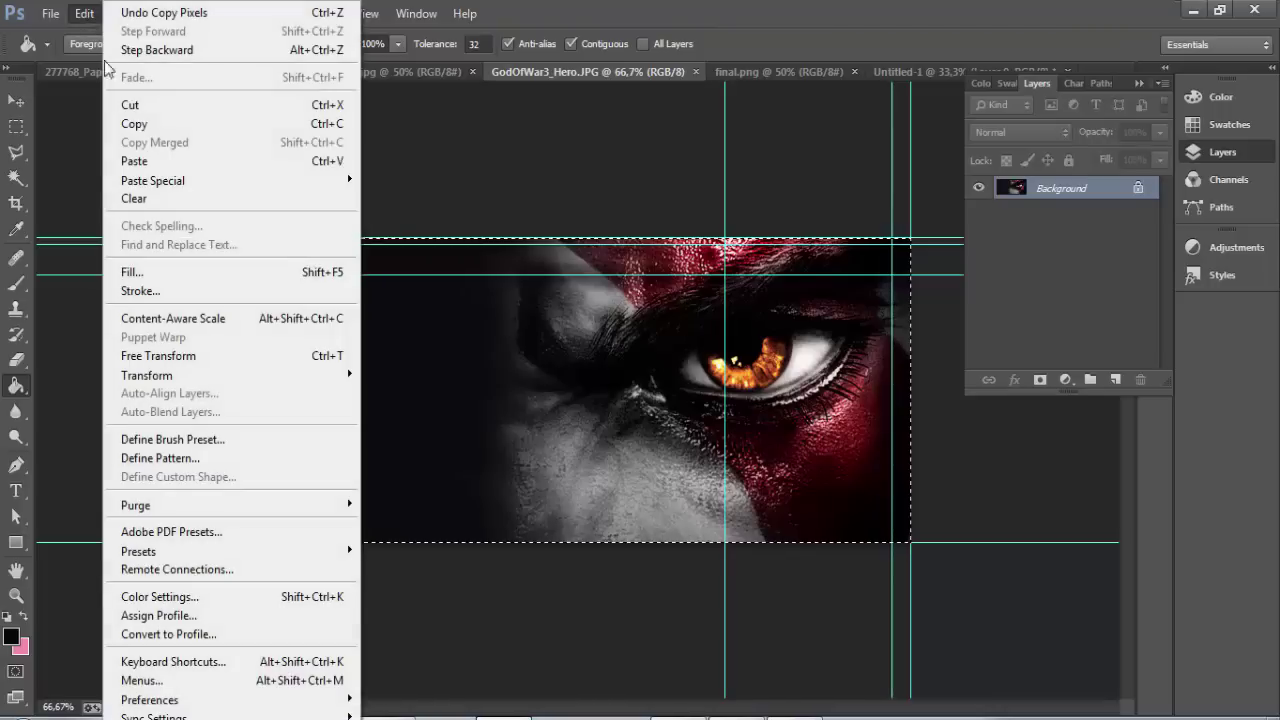
click(332, 124)
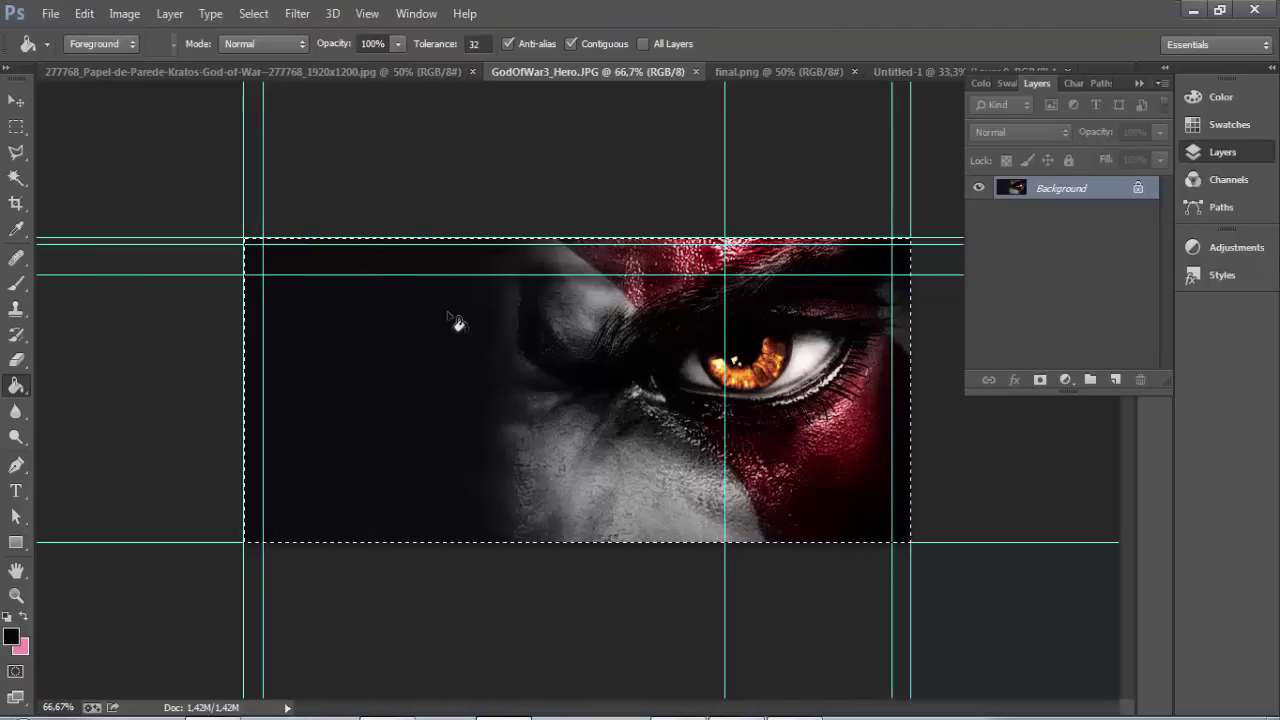
Paste the eye image into Untitled-1 as a new centred layer.
click(107, 72)
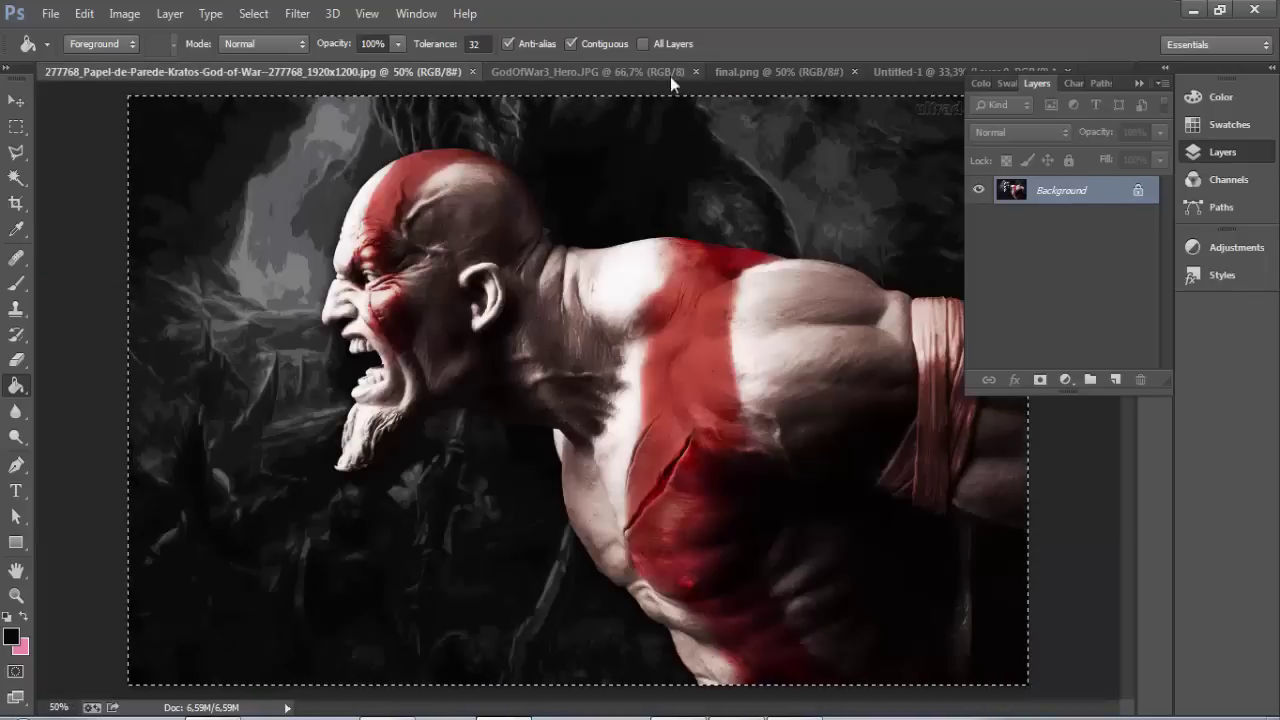
click(895, 71)
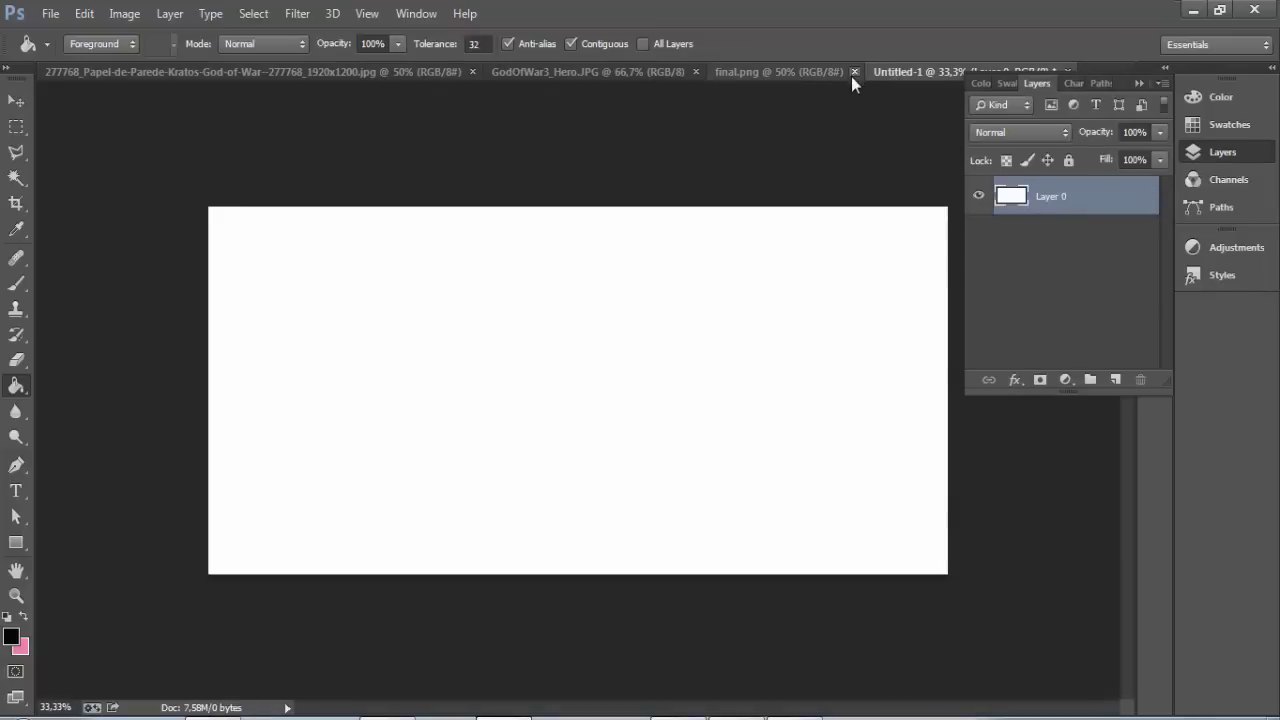
click(88, 16)
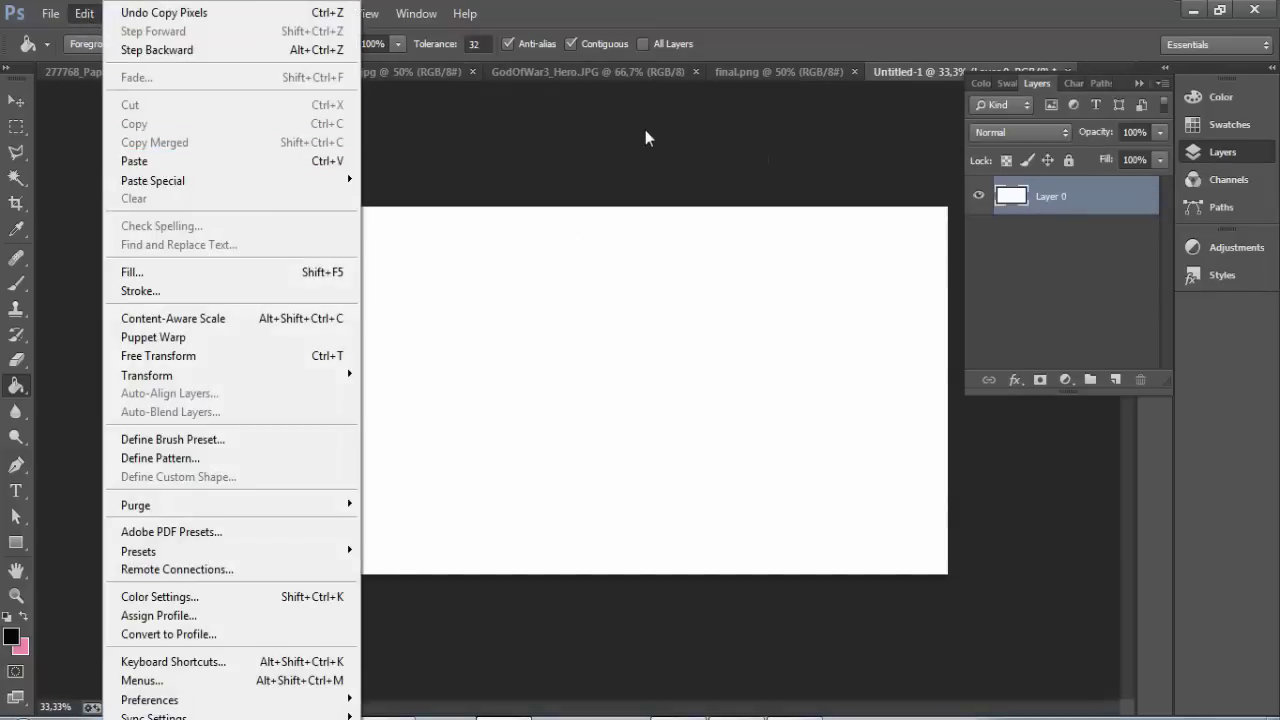
click(645, 137)
key(ctrl+v)
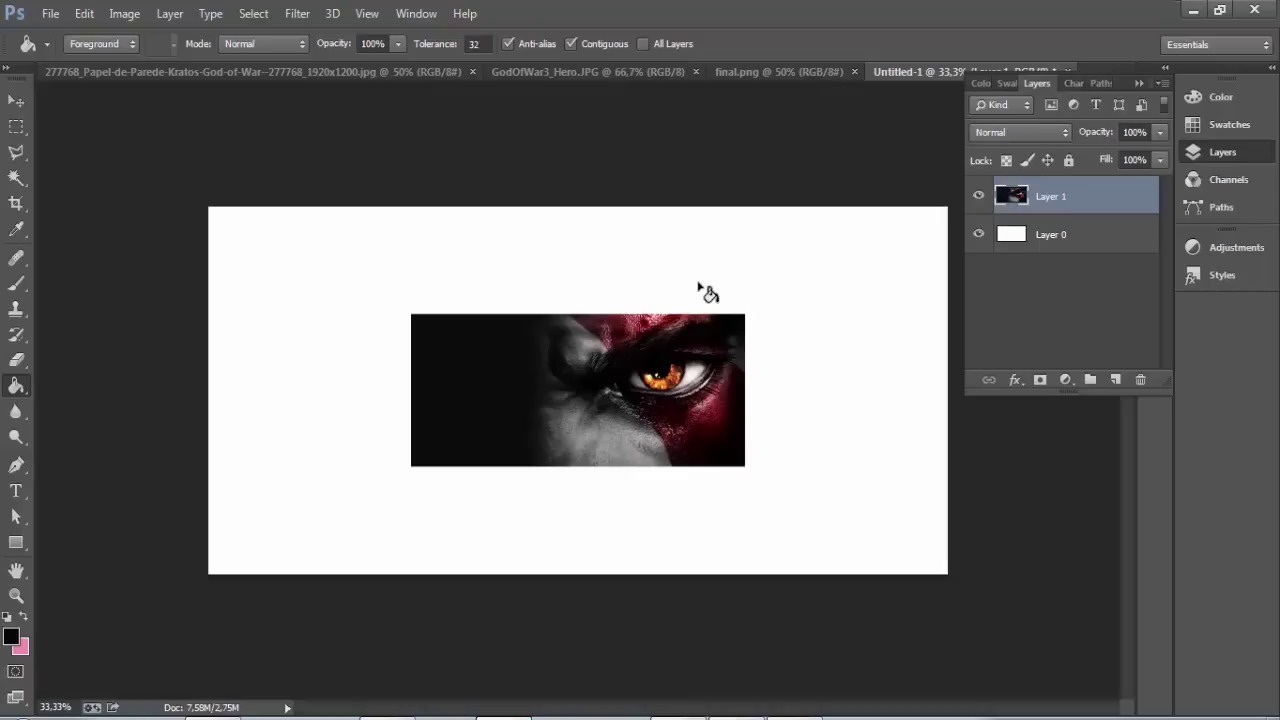
Scale the eye layer to about 250% so it fills the whole canvas.
key(ctrl+t)
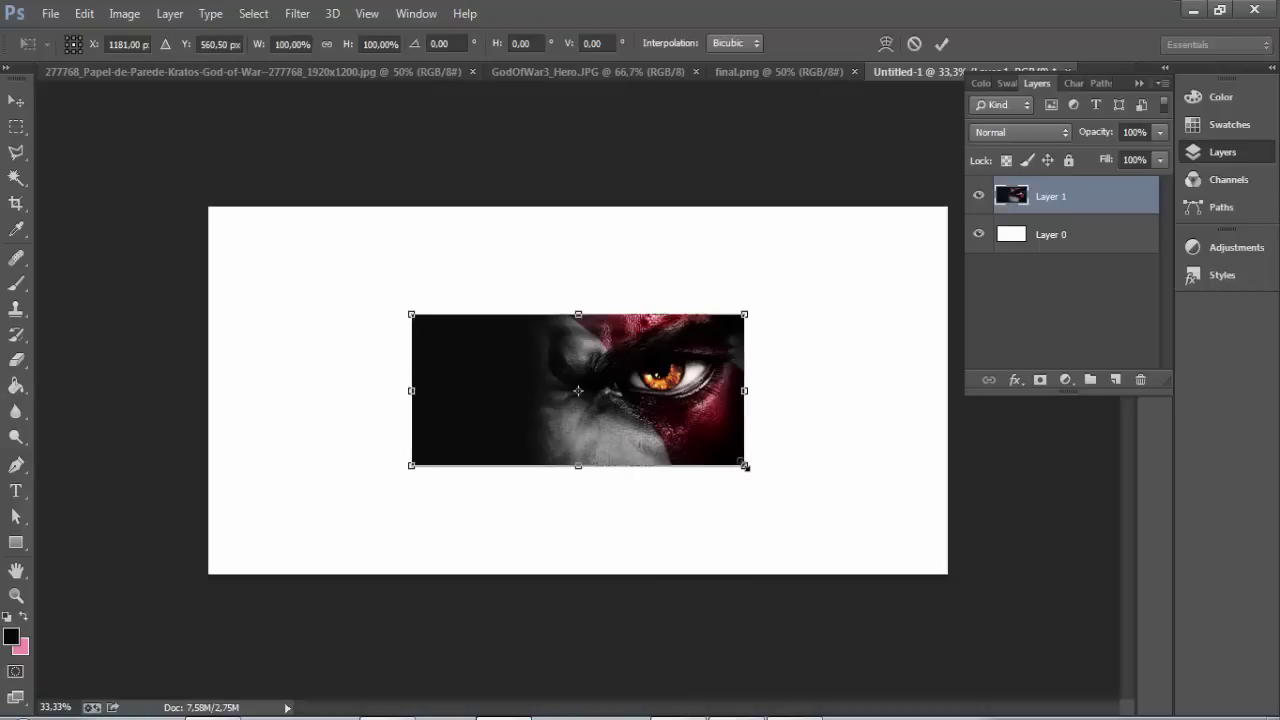
drag(745, 466, 949, 560)
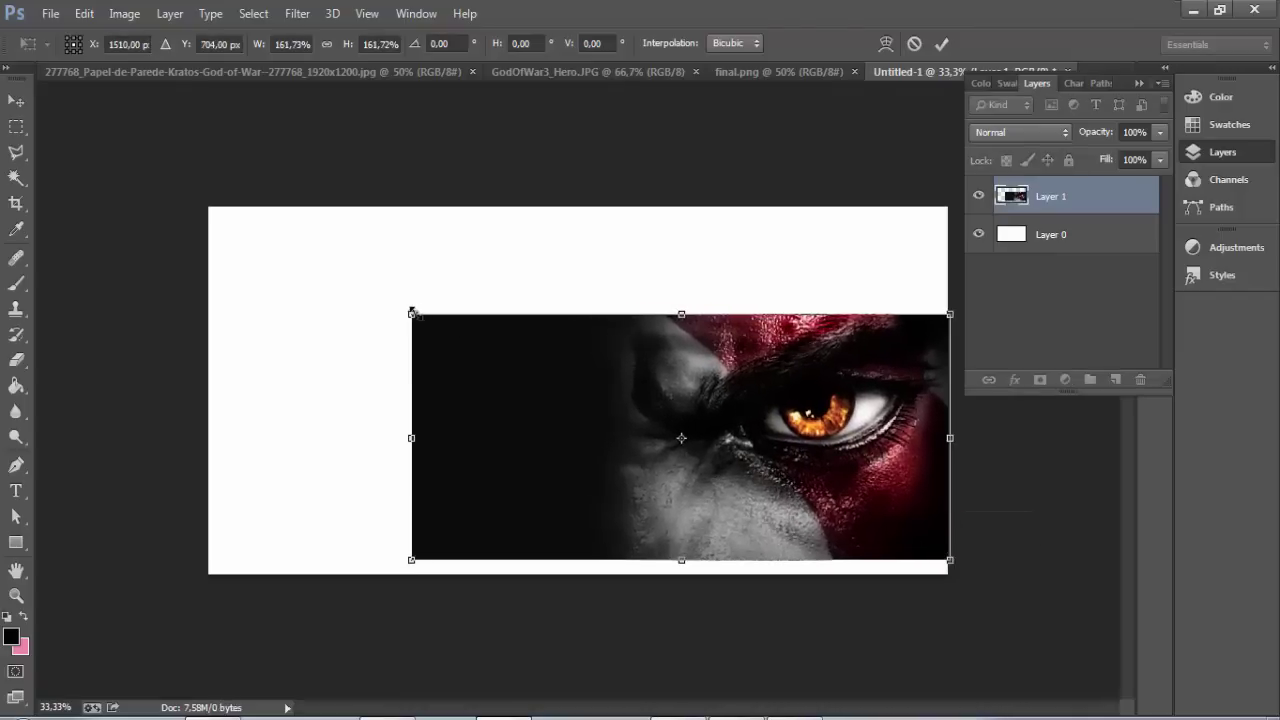
drag(413, 313, 186, 172)
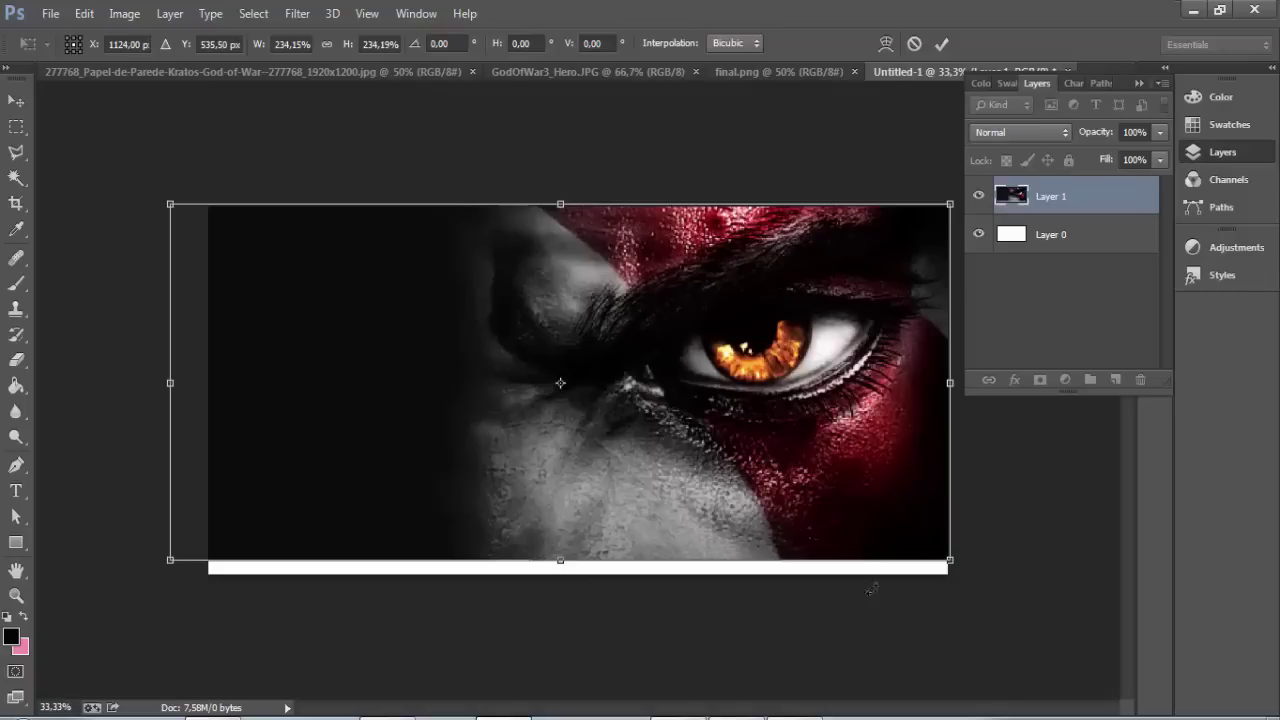
drag(949, 560, 1007, 592)
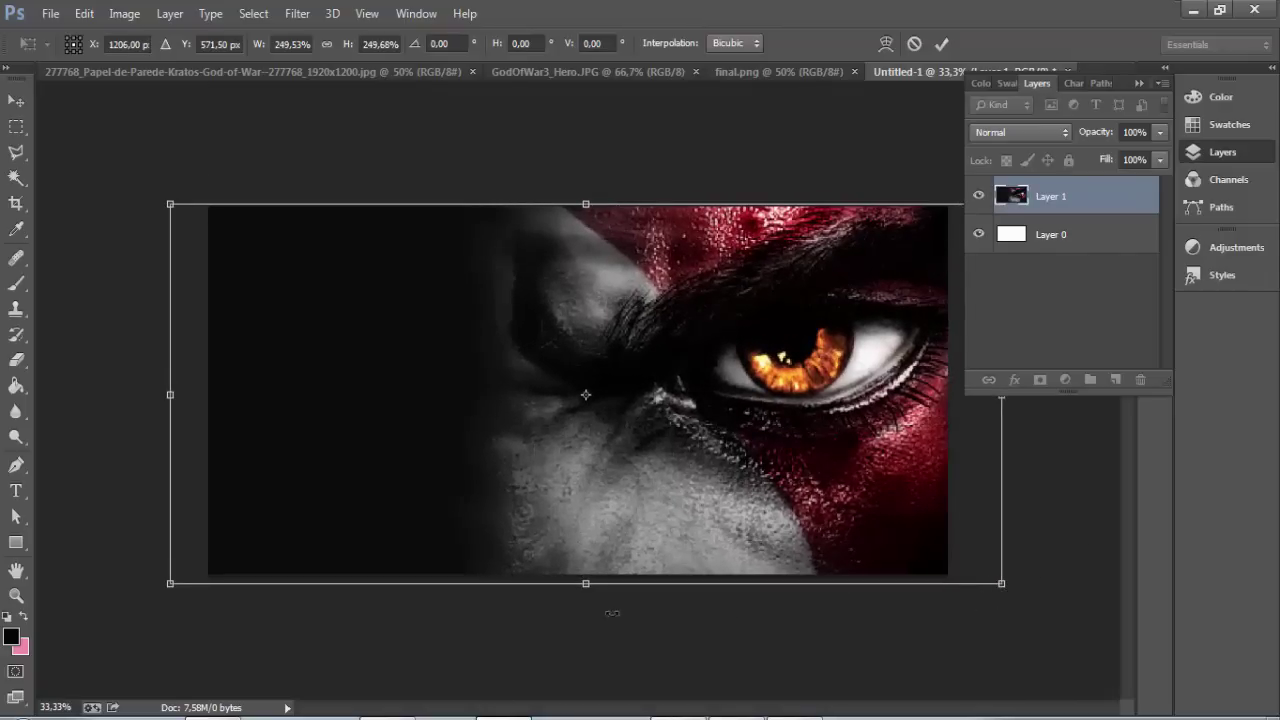
drag(588, 585, 590, 688)
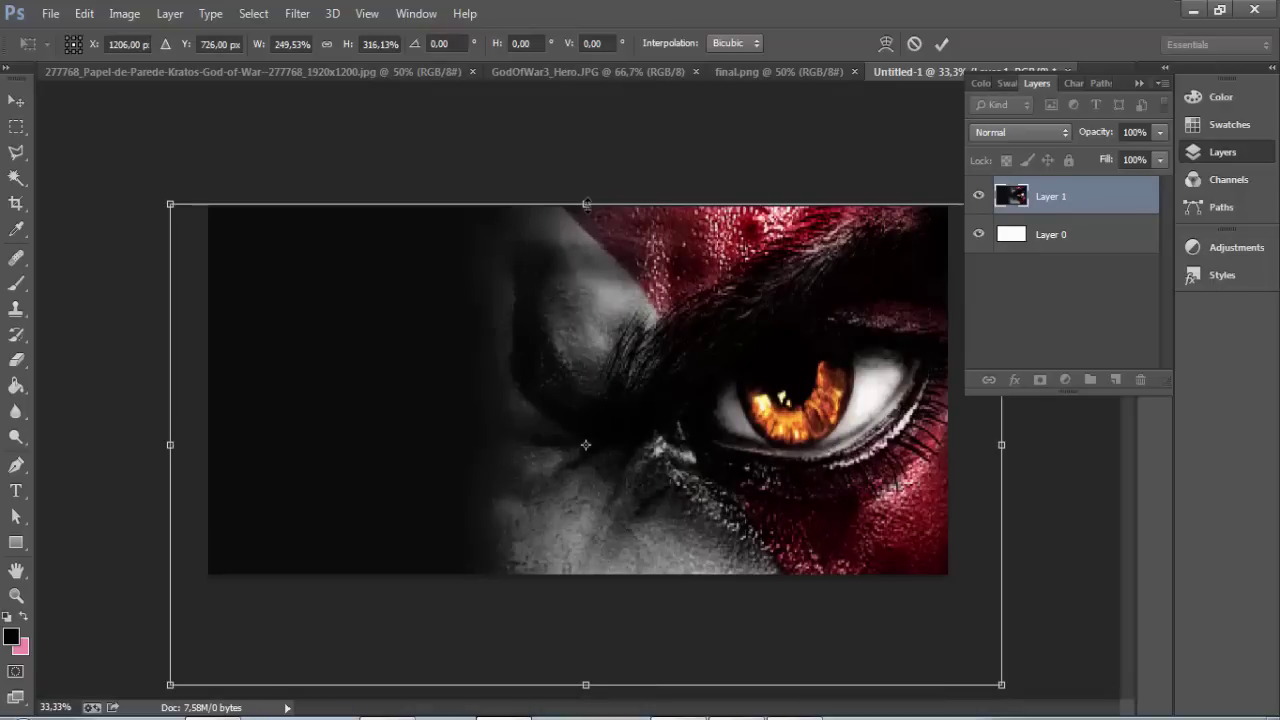
key(ctrl+z)
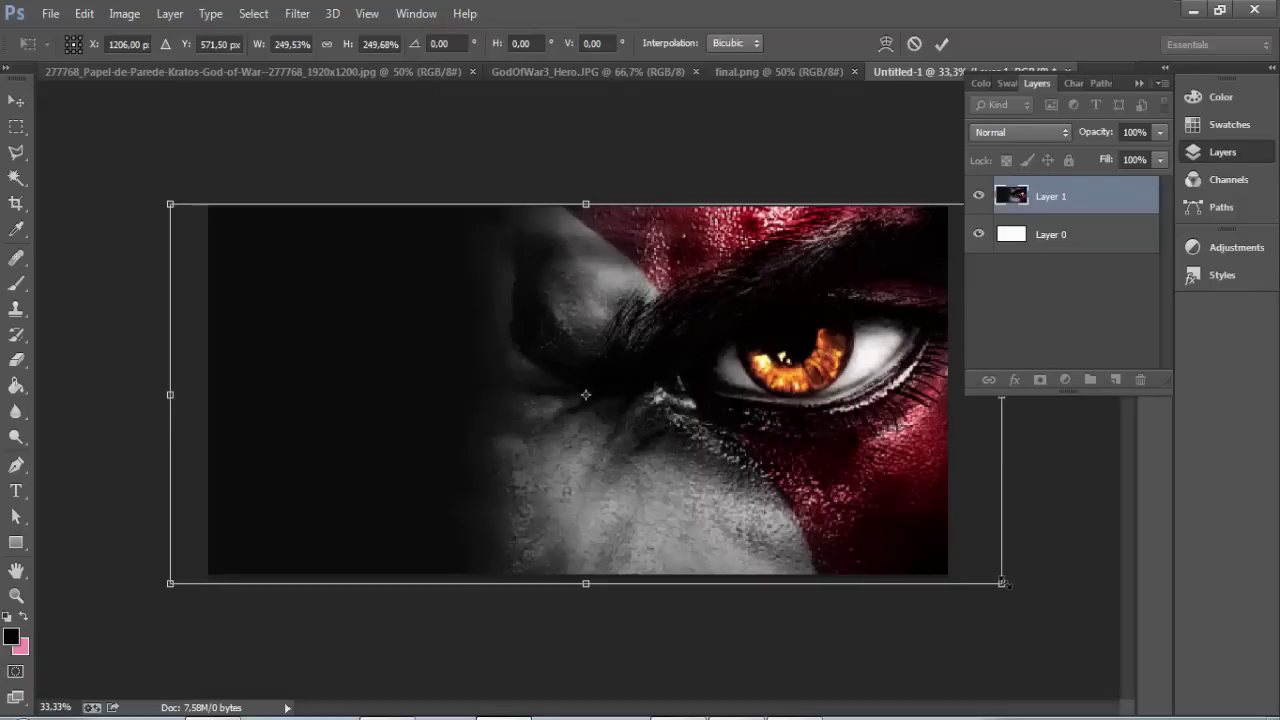
key(g)
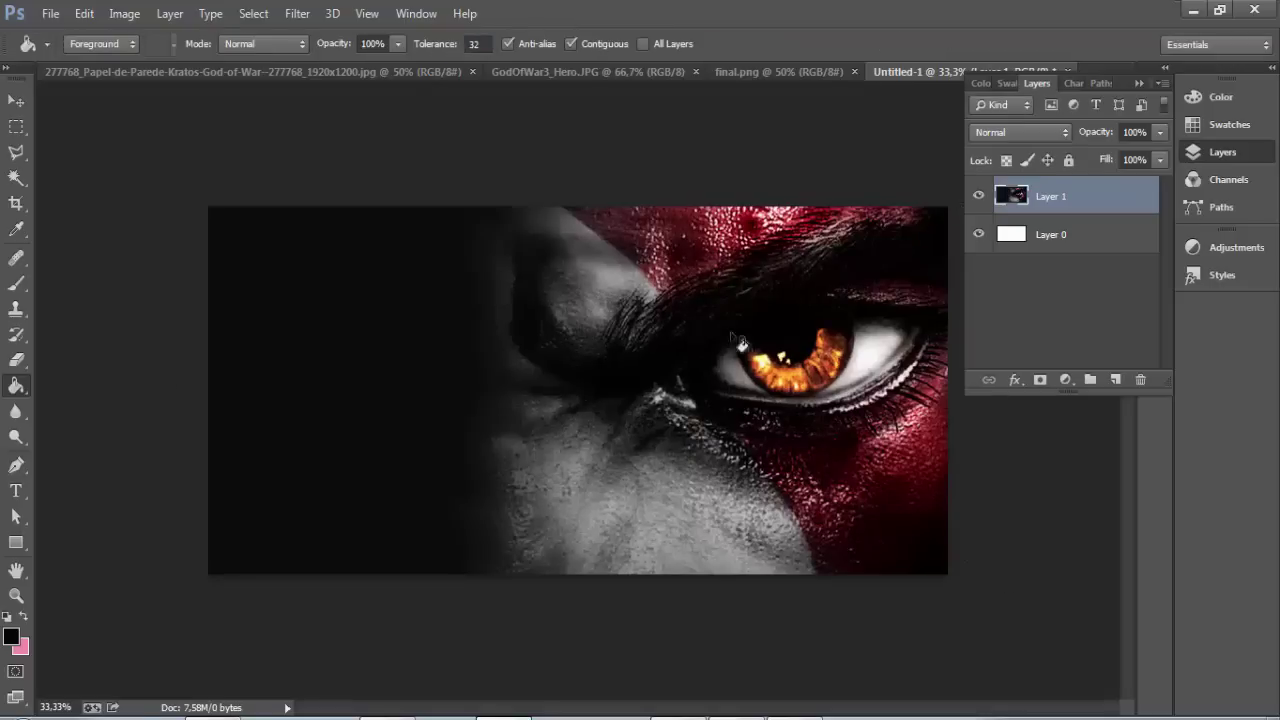
Check the Kratos wallpaper document, undo an accidental nudge, and return to Untitled-1.
click(325, 74)
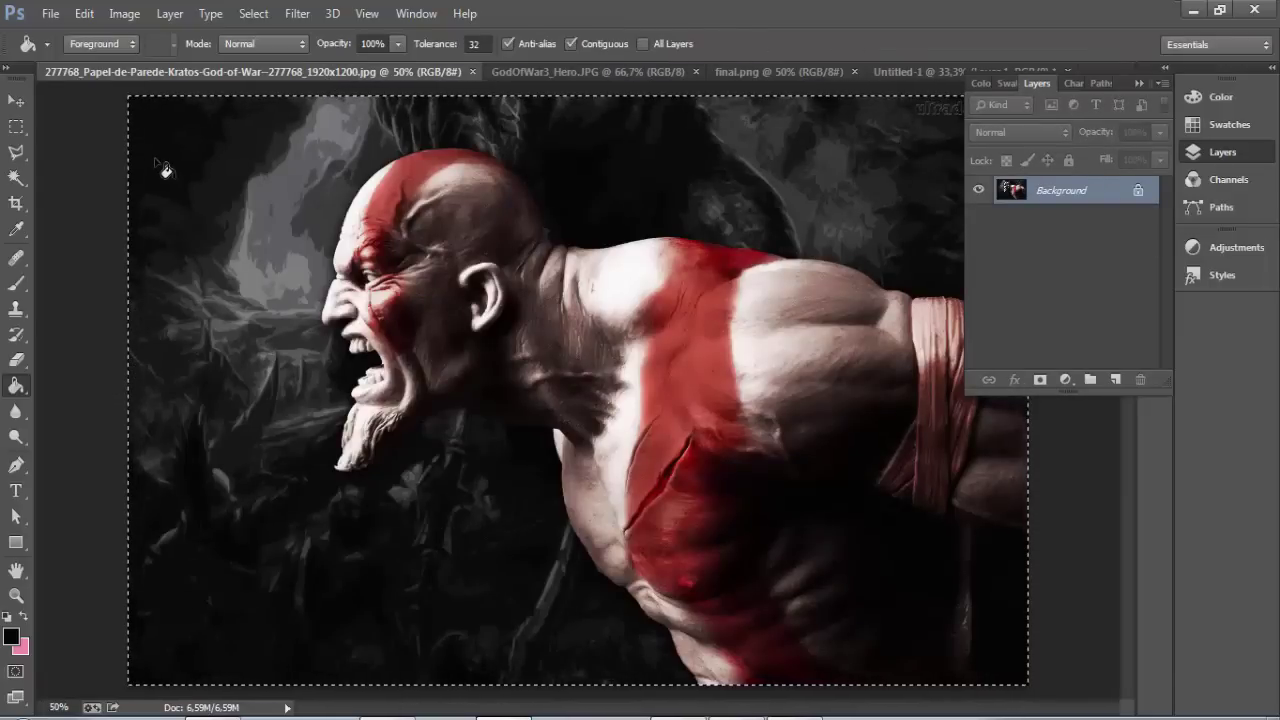
drag(166, 170, 200, 190)
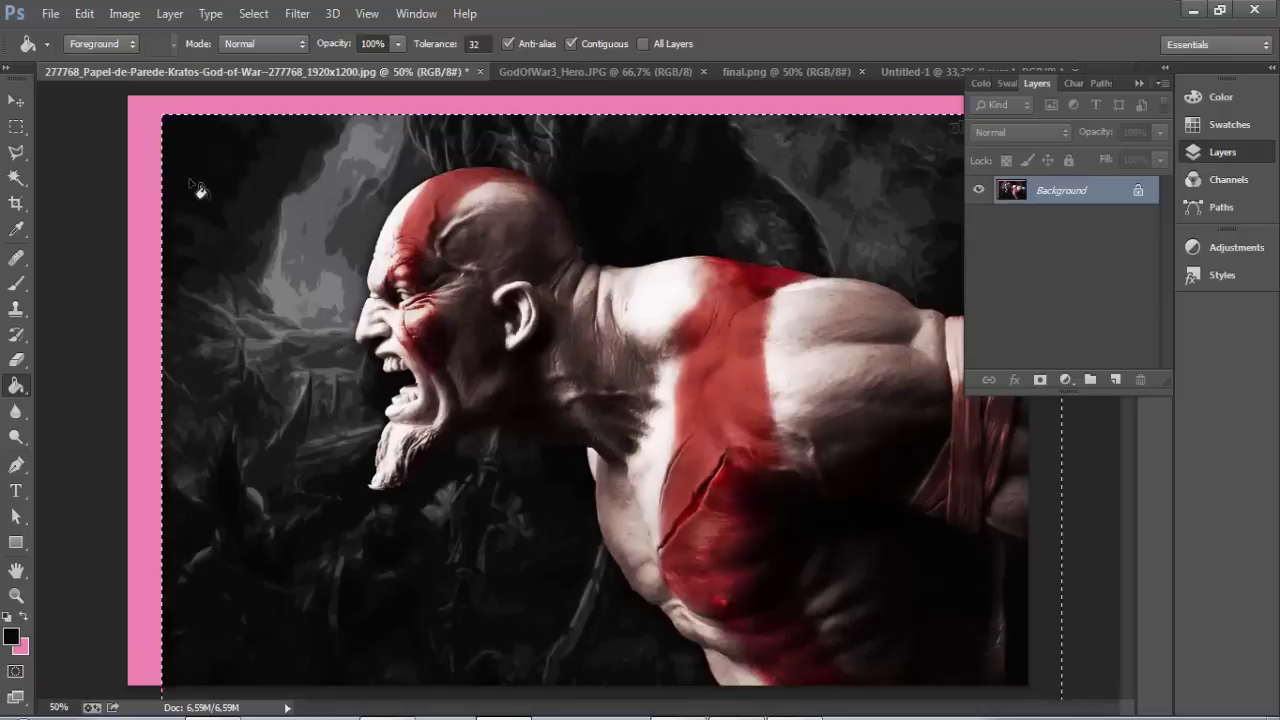
click(16, 100)
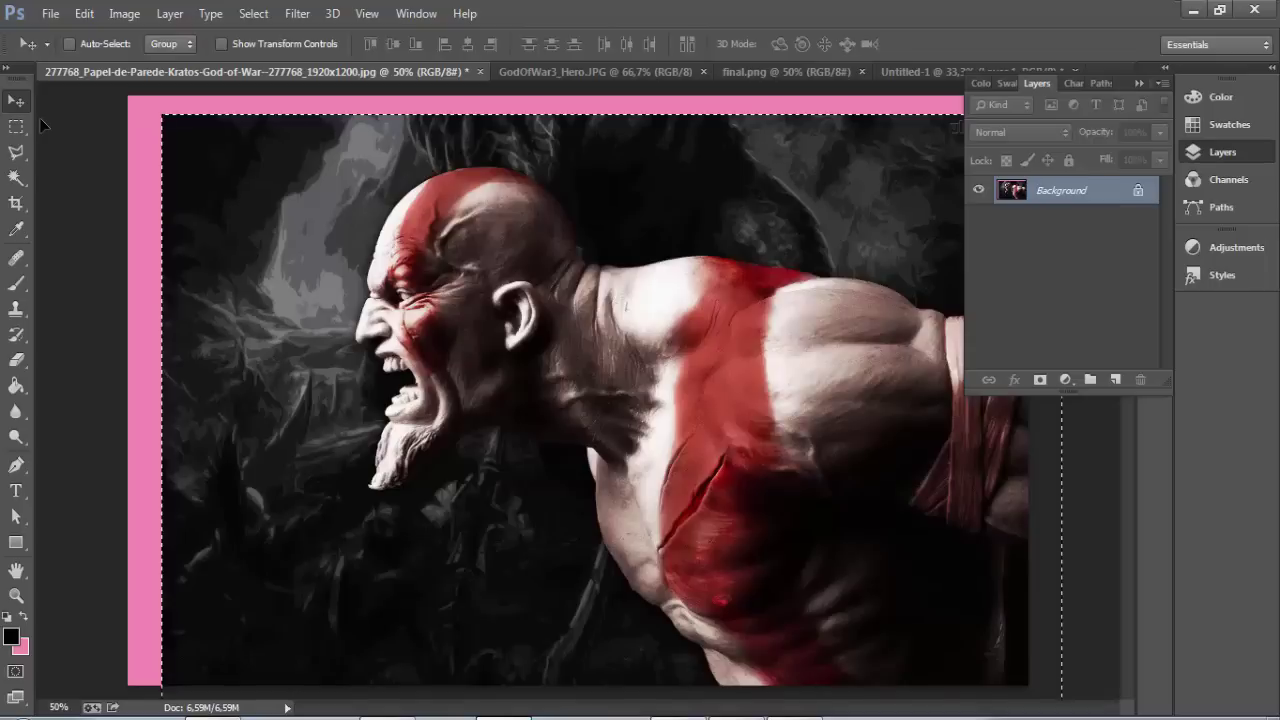
key(ctrl+z)
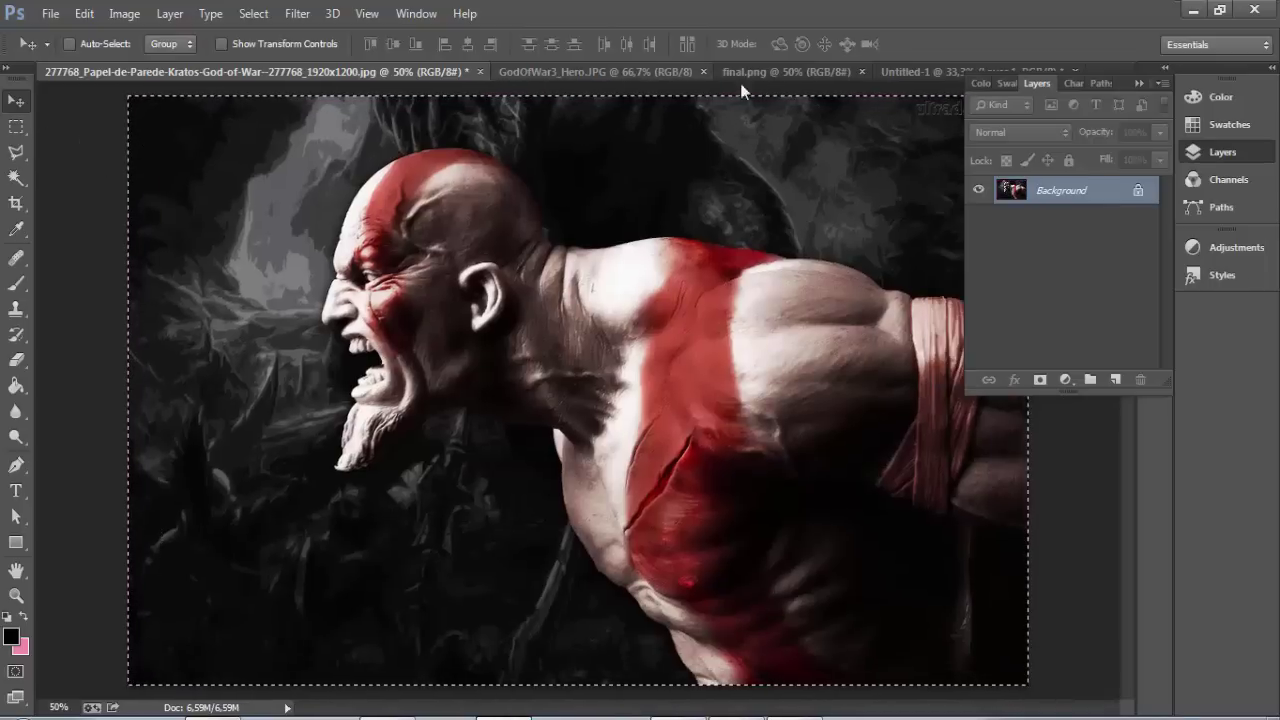
click(914, 72)
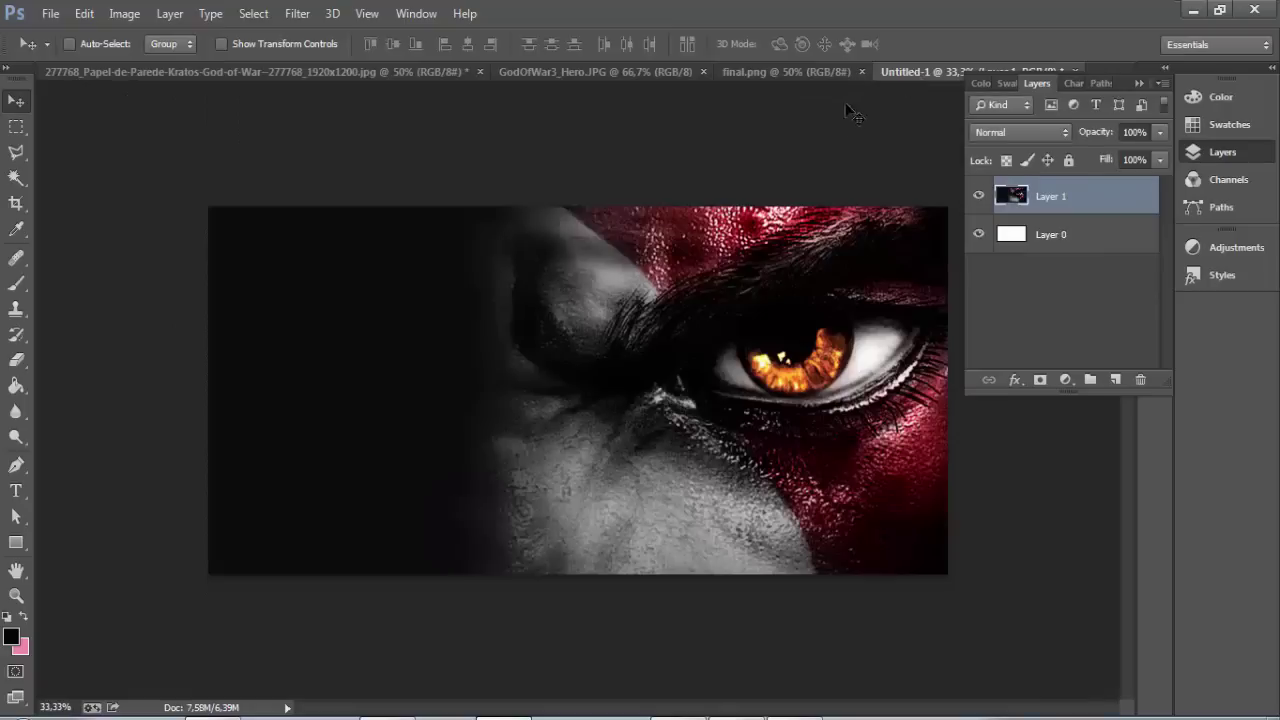
Rename the eye layer to rosto.
double_click(1051, 198)
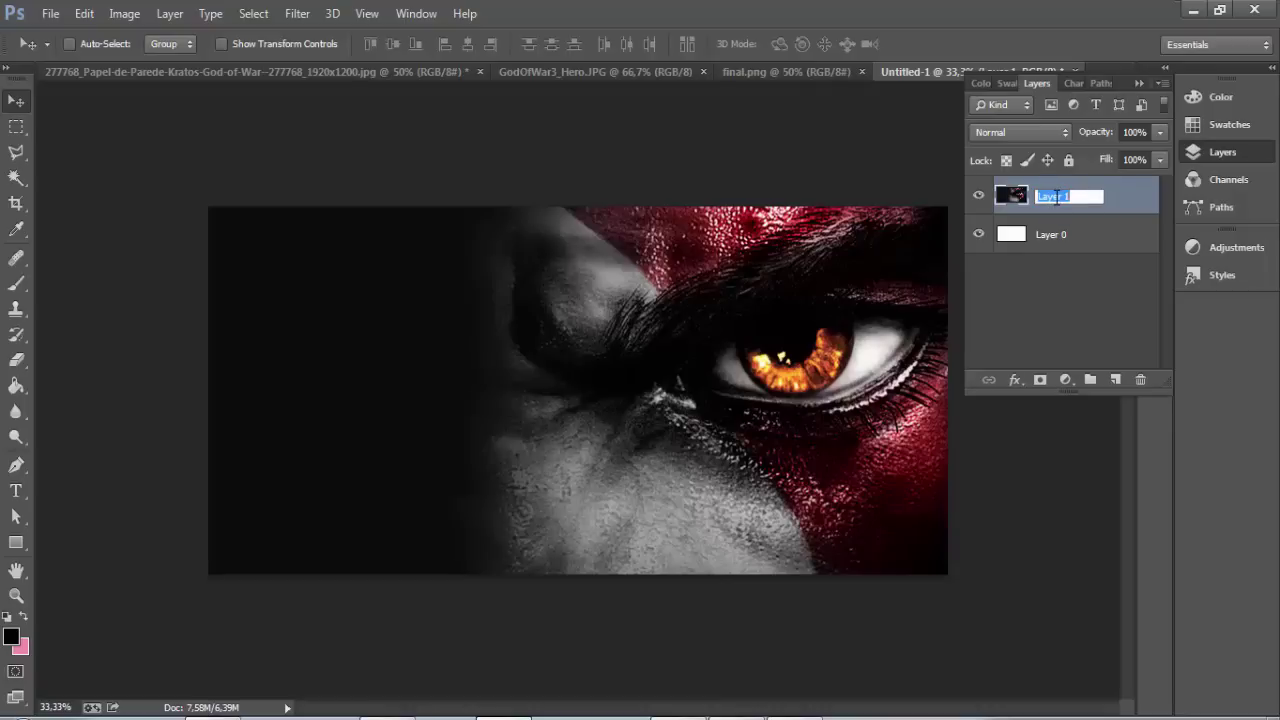
text(rosto)
key(Return)
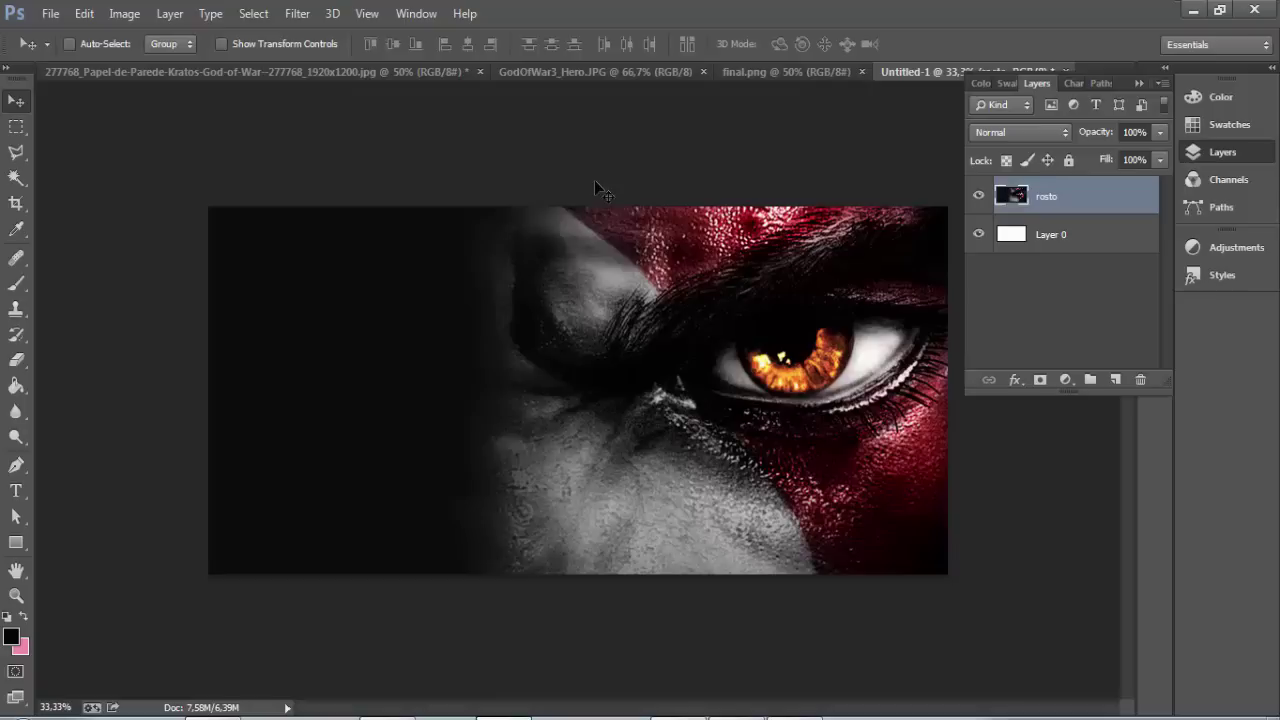
Paste the full-body Kratos image as a new top layer named carecoide.
key(ctrl+v)
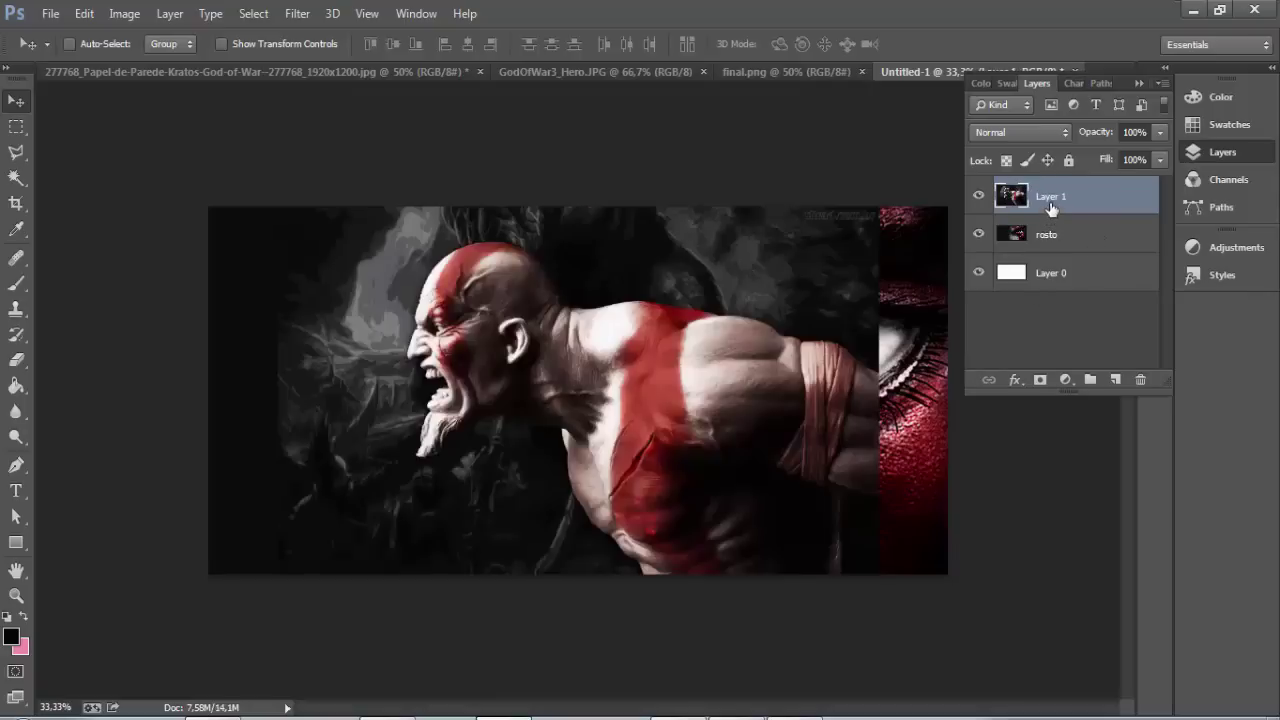
double_click(1051, 198)
text(carecoide)
key(Return)
Hide rosto and carecoide, then fill Layer 0 with the black foreground colour.
click(1062, 276)
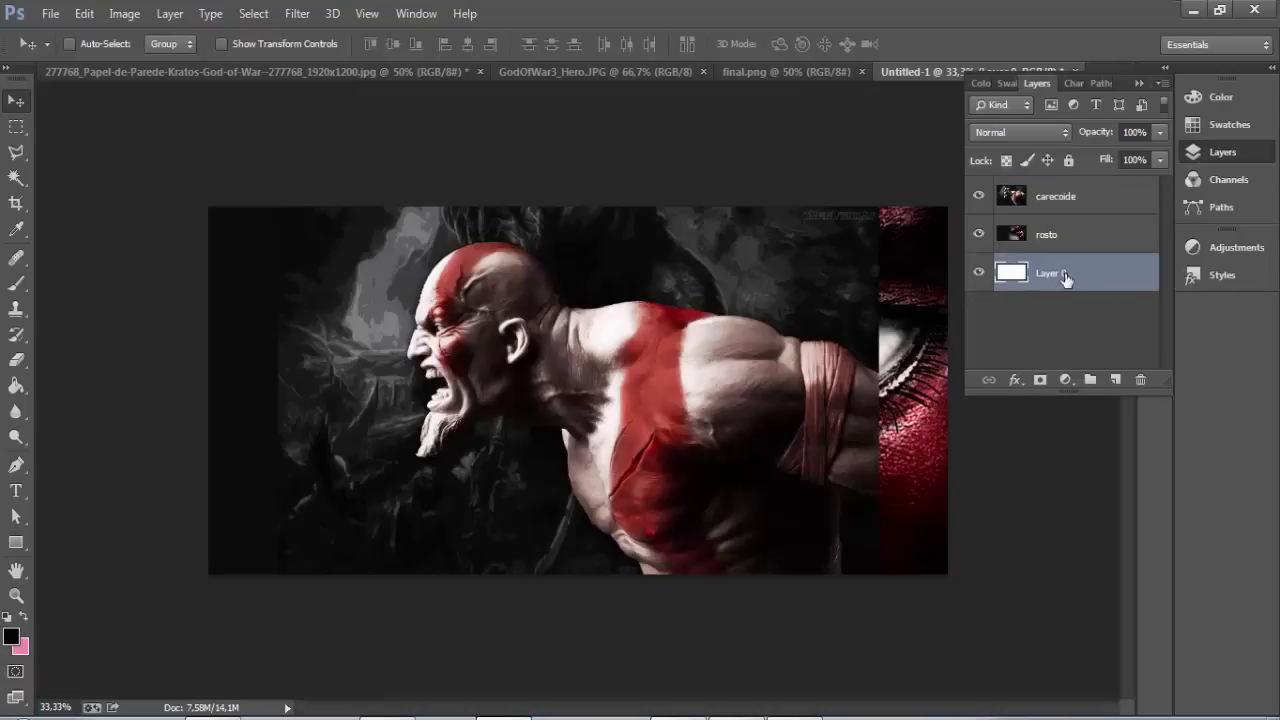
click(979, 235)
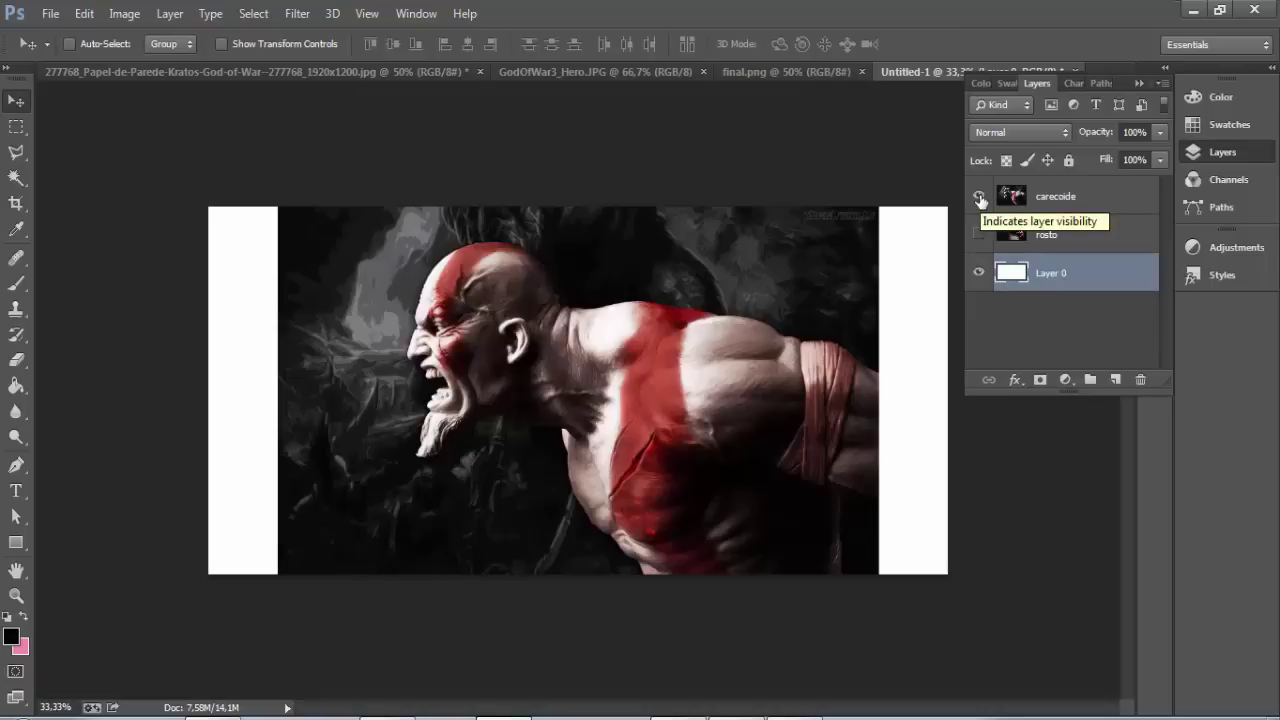
click(979, 197)
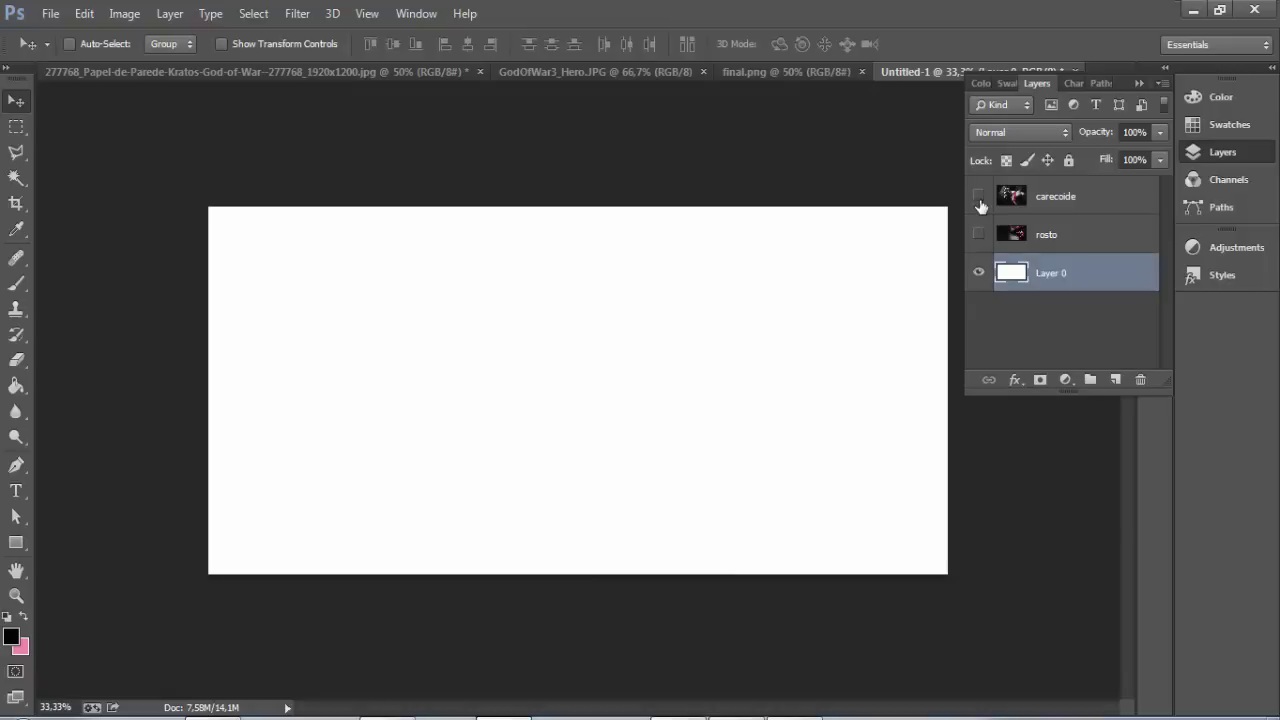
key(alt)
key(alt+BackSpace)
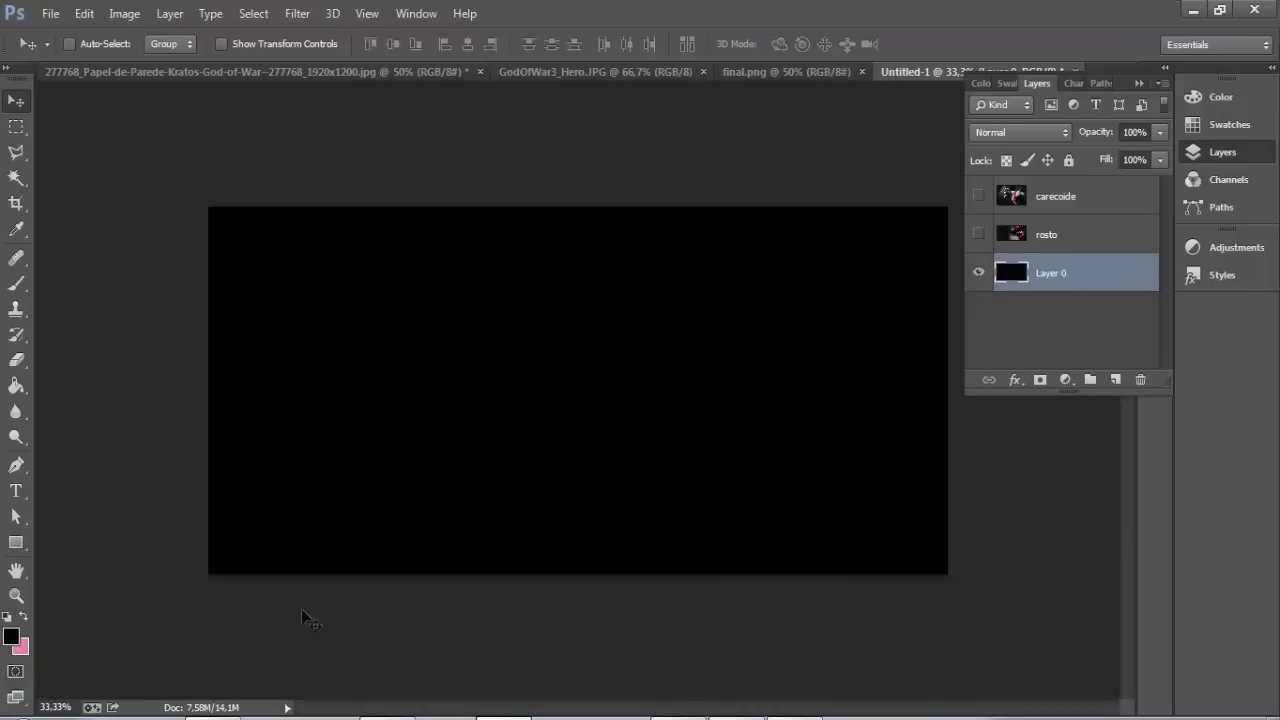
Show rosto and carecoide again, keep carecoide above rosto, and add a layer mask to it.
click(978, 234)
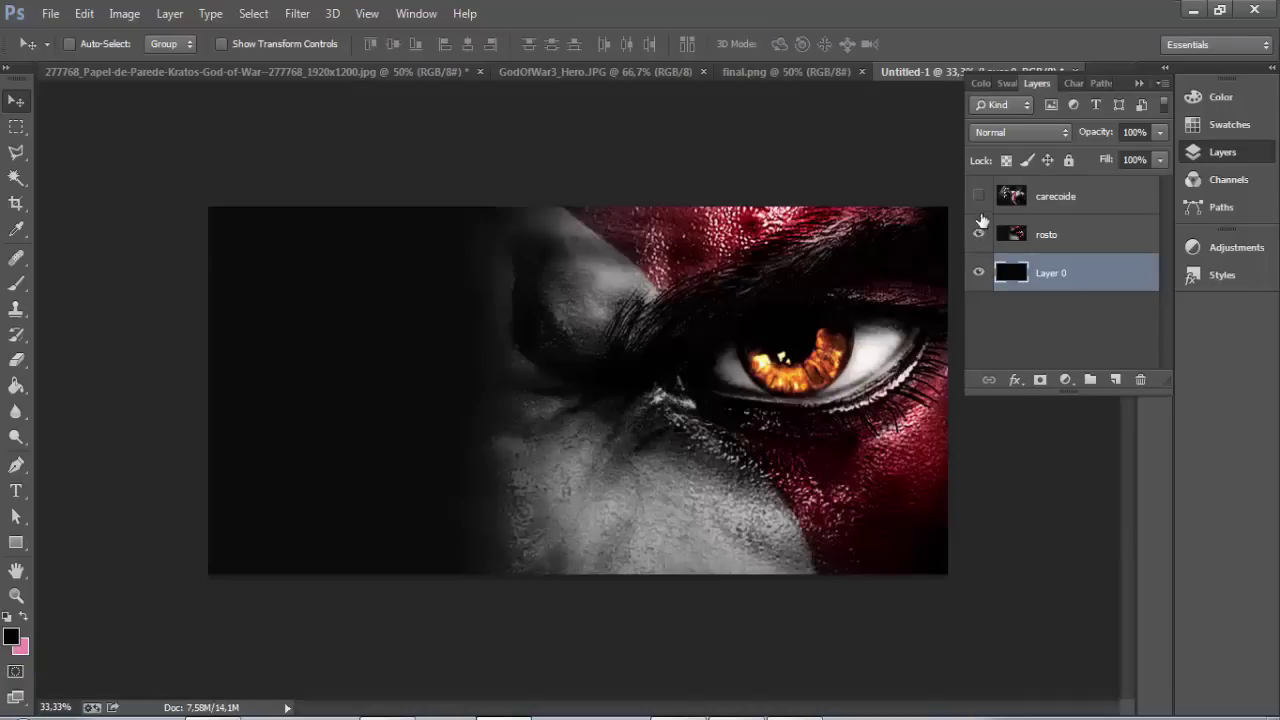
click(978, 196)
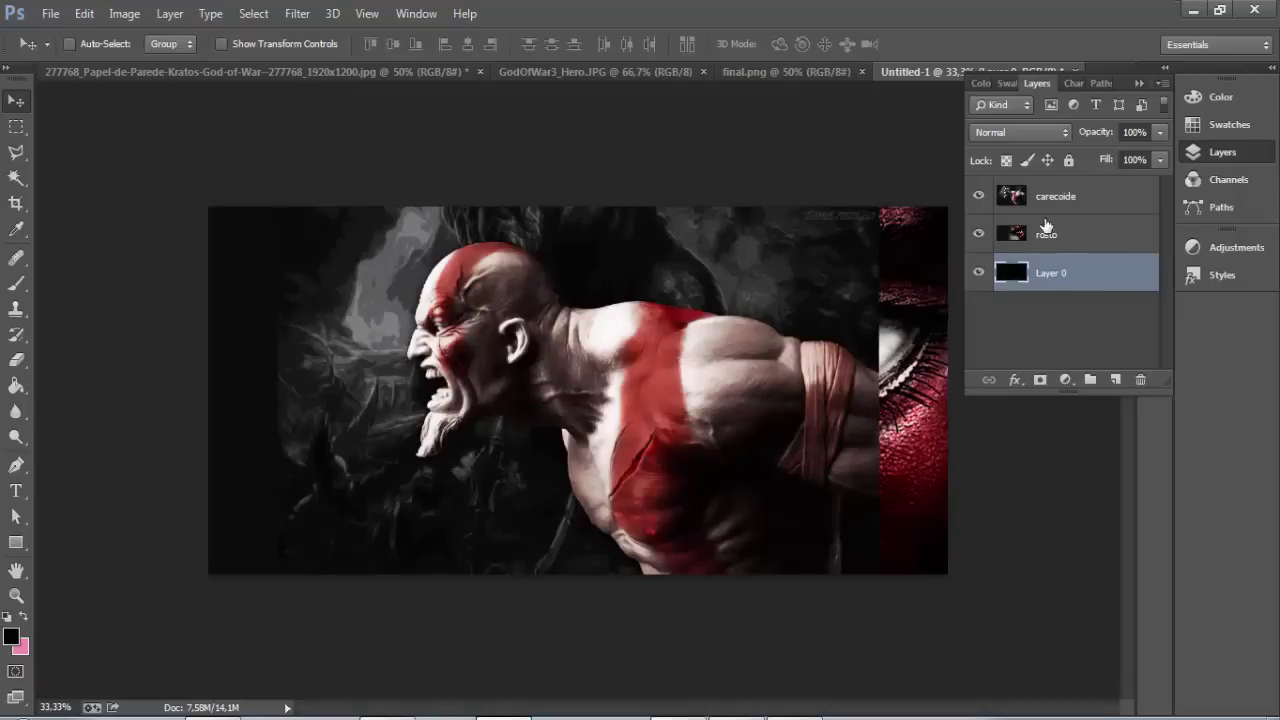
click(1072, 196)
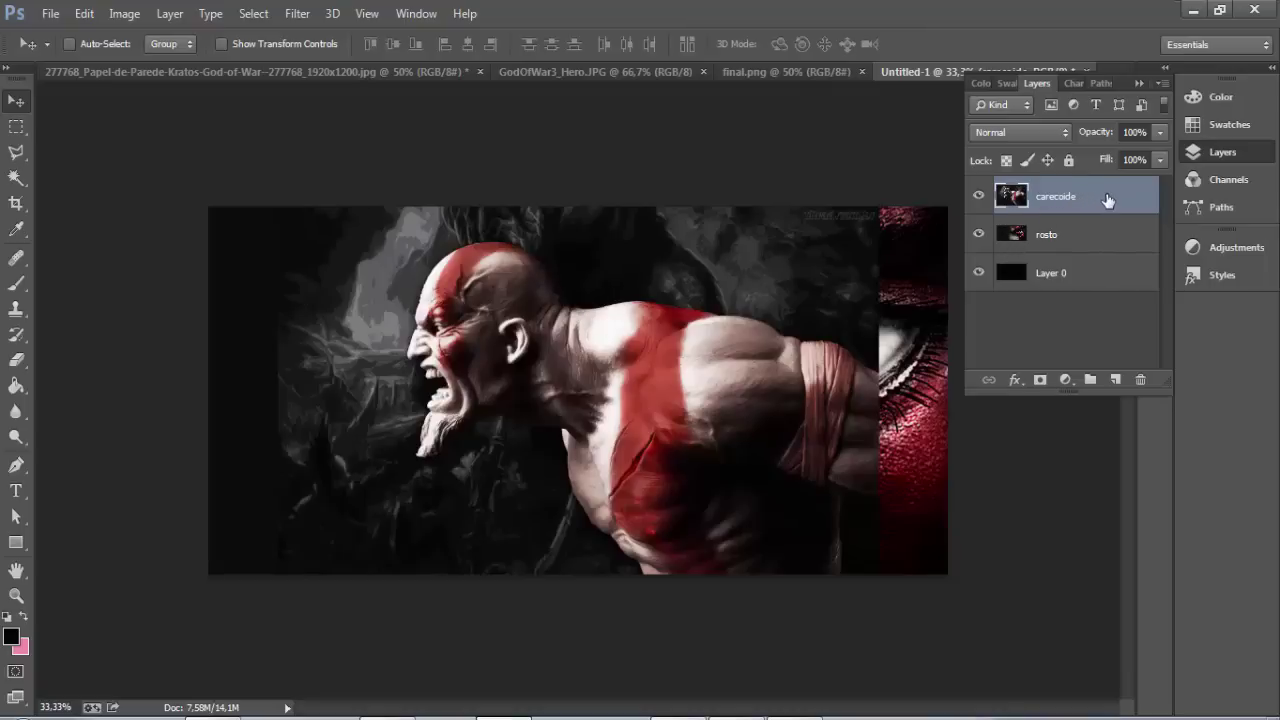
drag(1108, 198, 1107, 246)
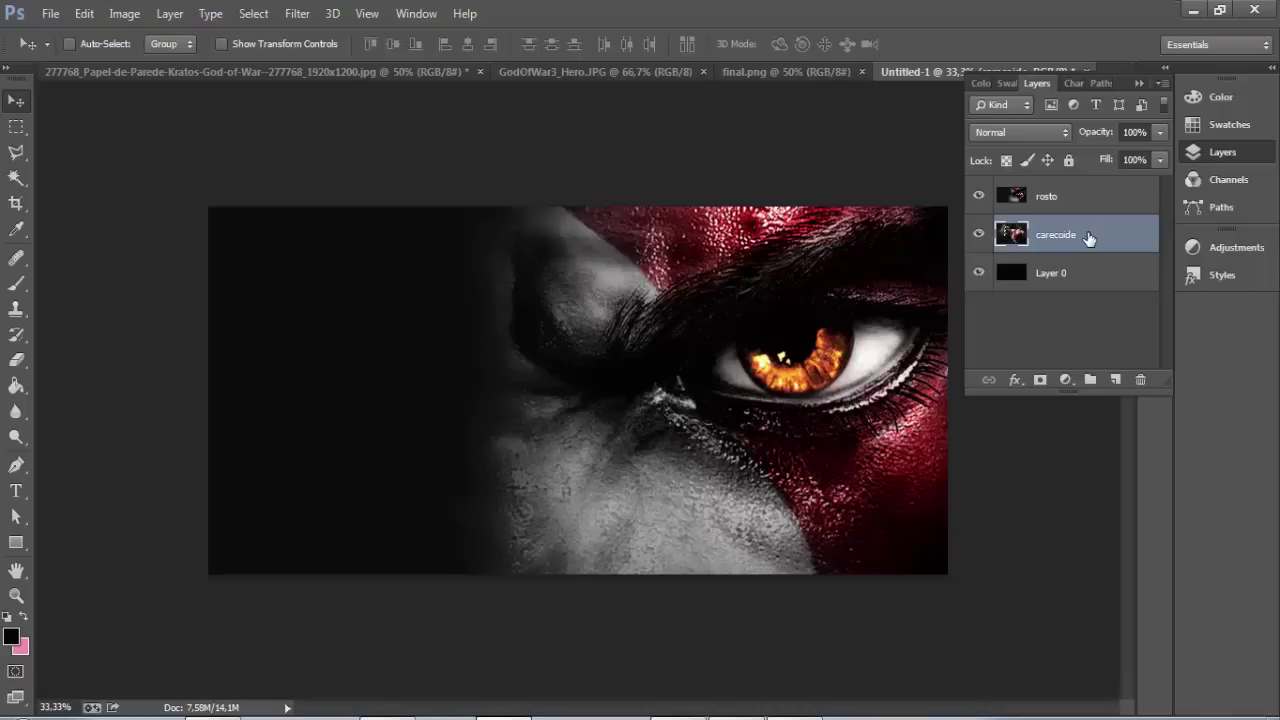
drag(1089, 237, 1089, 190)
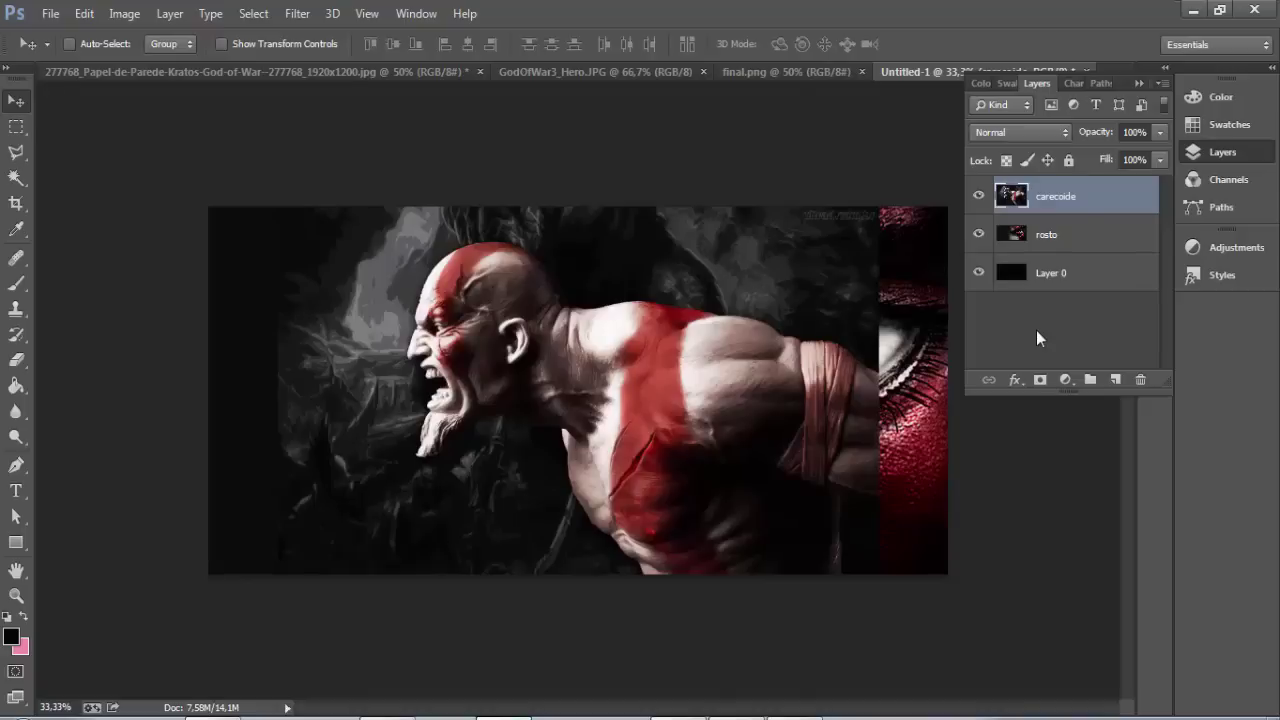
click(1040, 381)
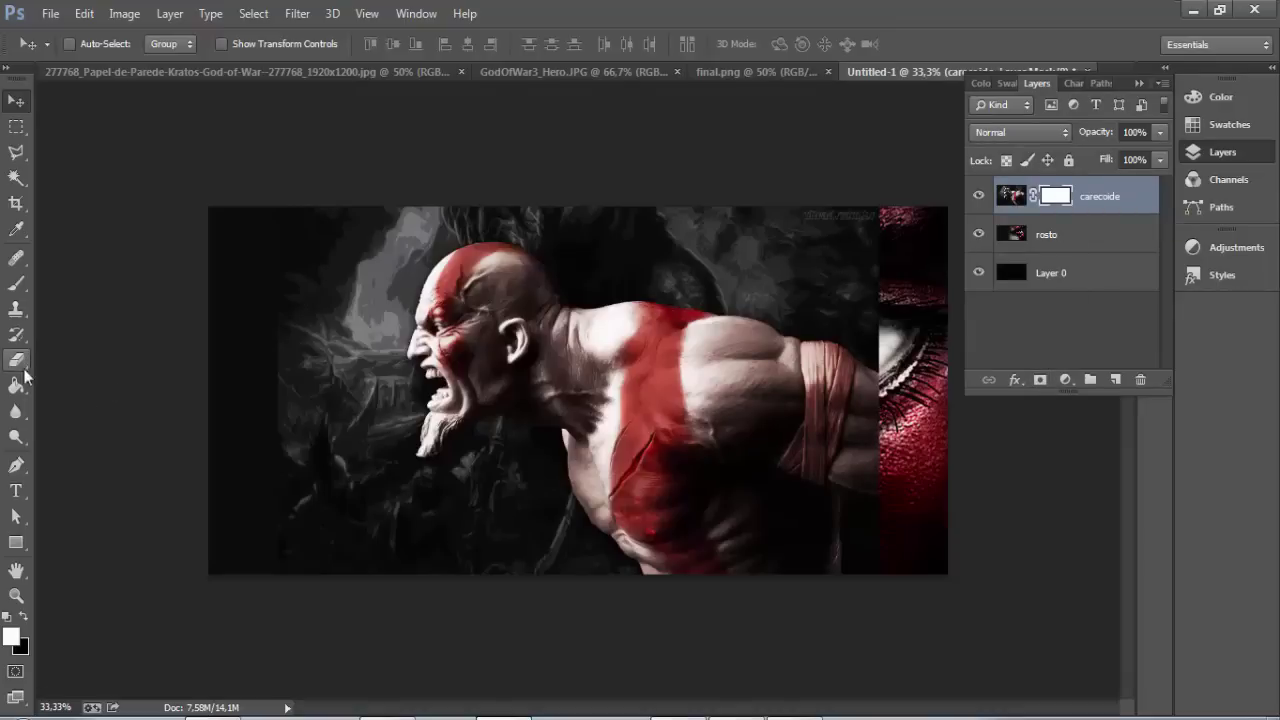
Select the Gradient Tool with the white-to-black Foreground to Background preset.
click(20, 388)
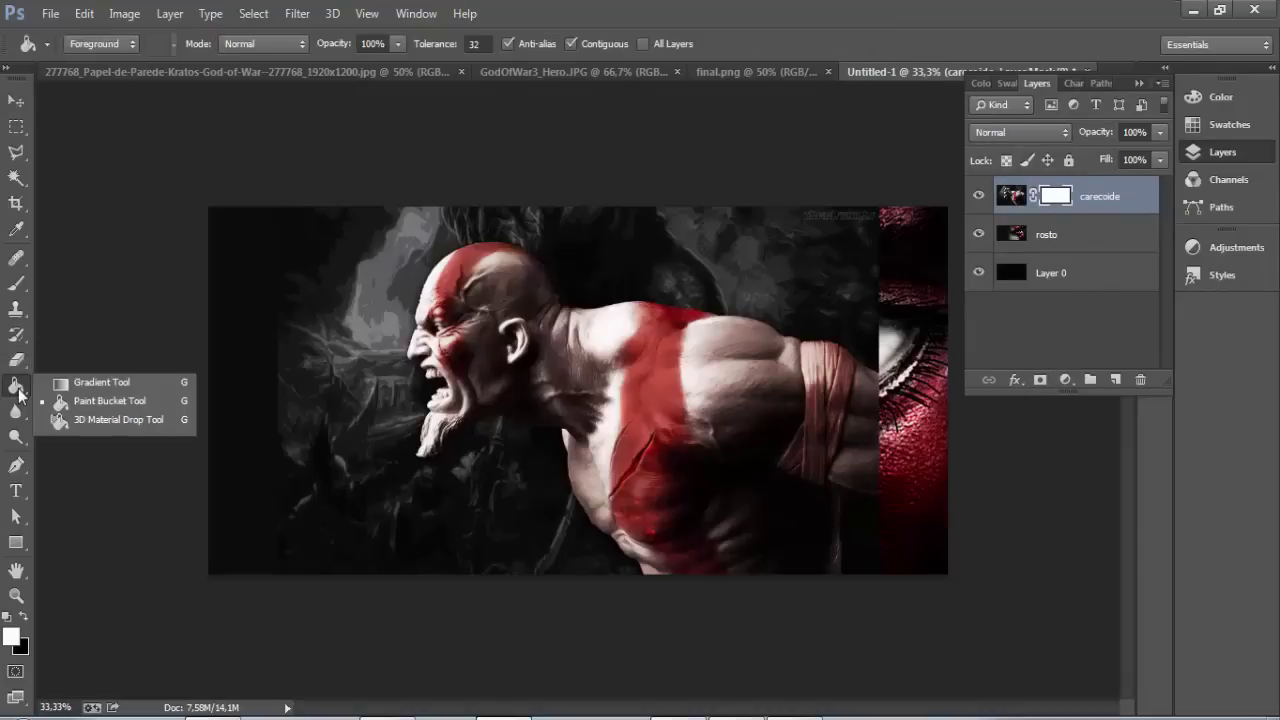
click(107, 384)
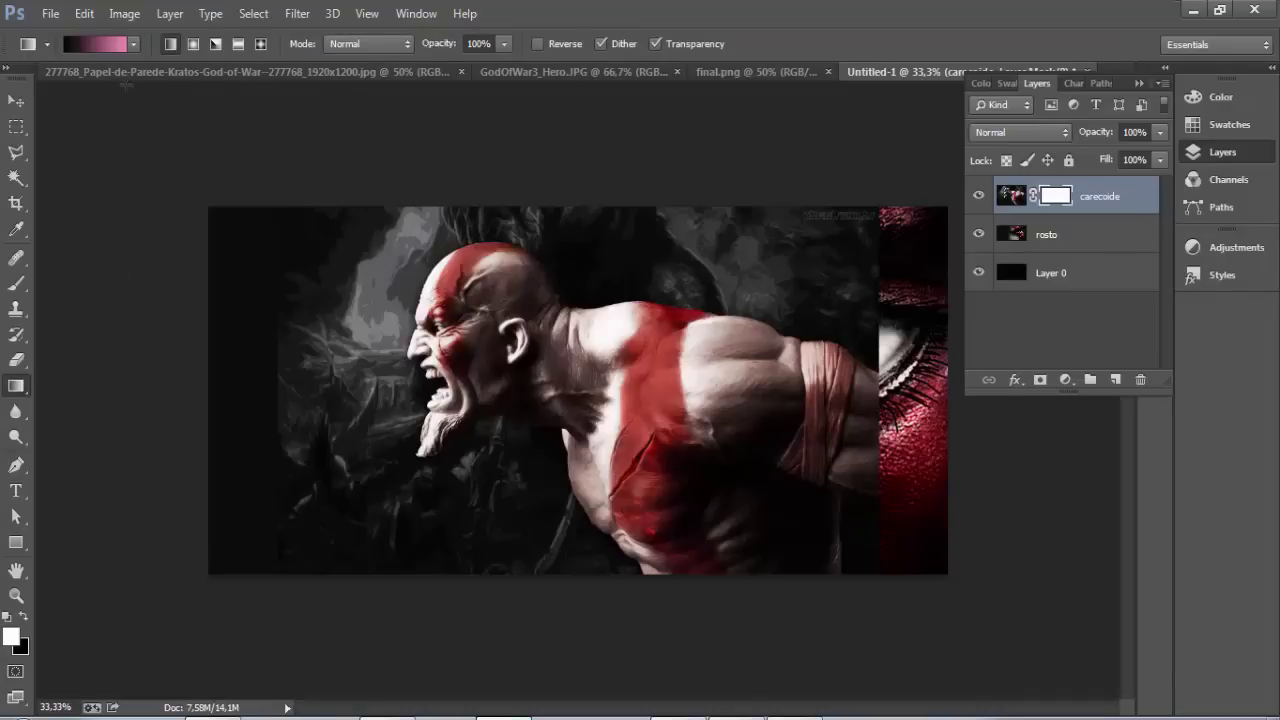
click(133, 44)
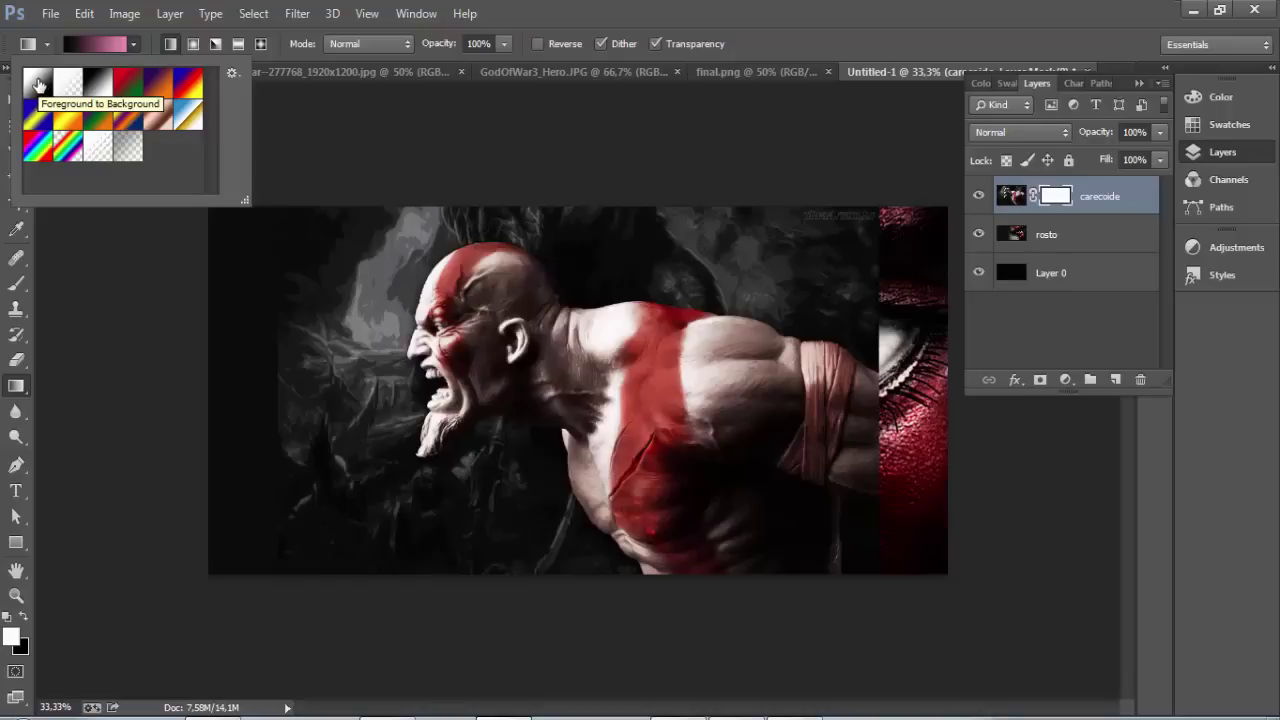
click(39, 85)
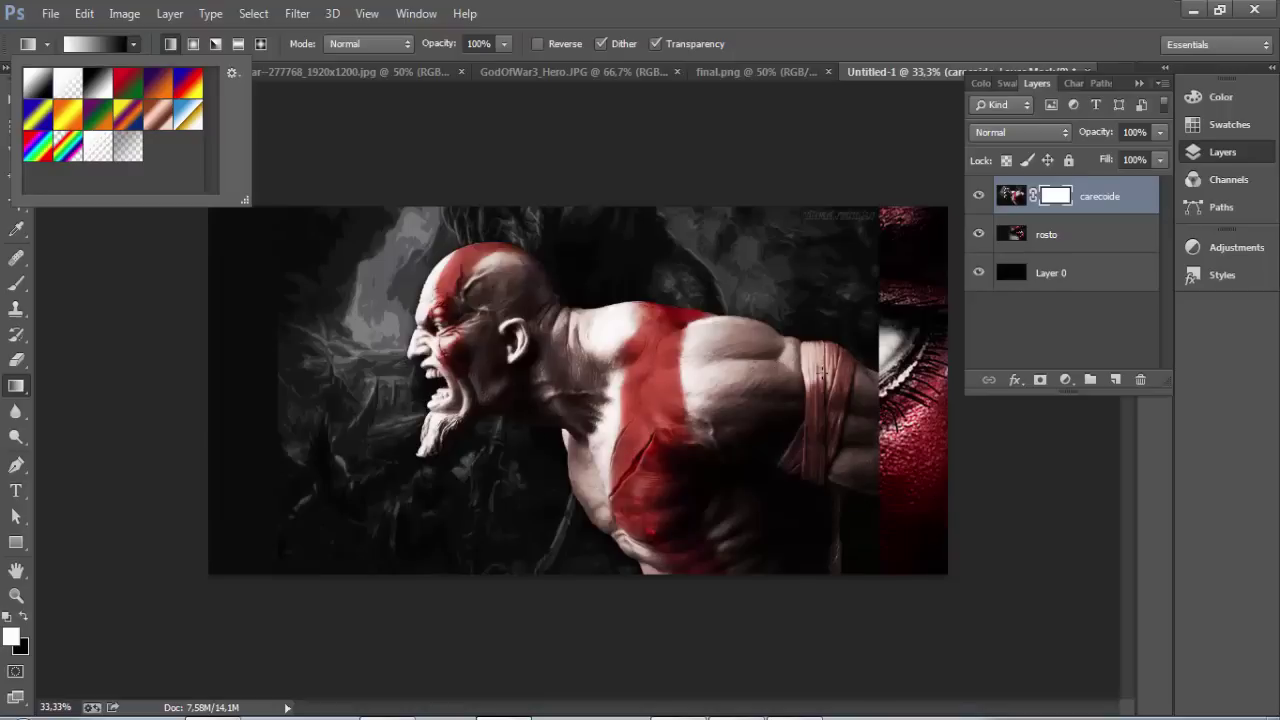
click(874, 366)
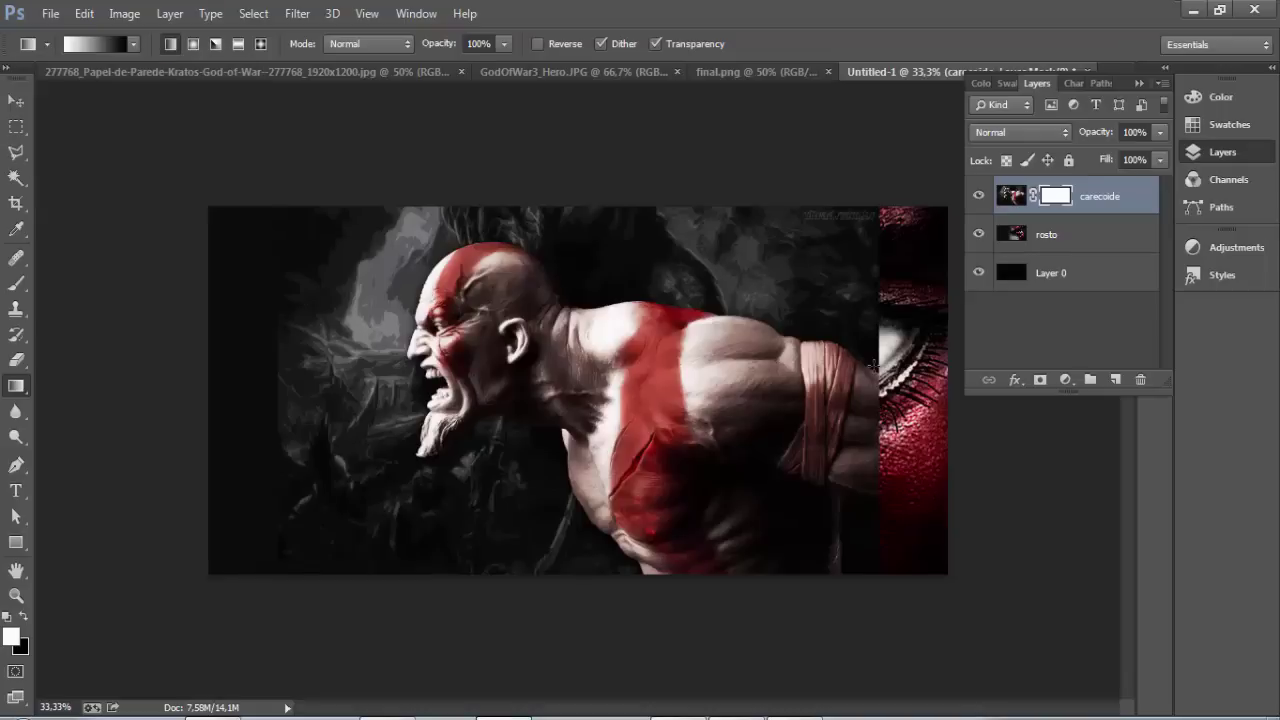
Drag two trial gradients on the carecoide mask, undoing each one.
drag(876, 366, 664, 370)
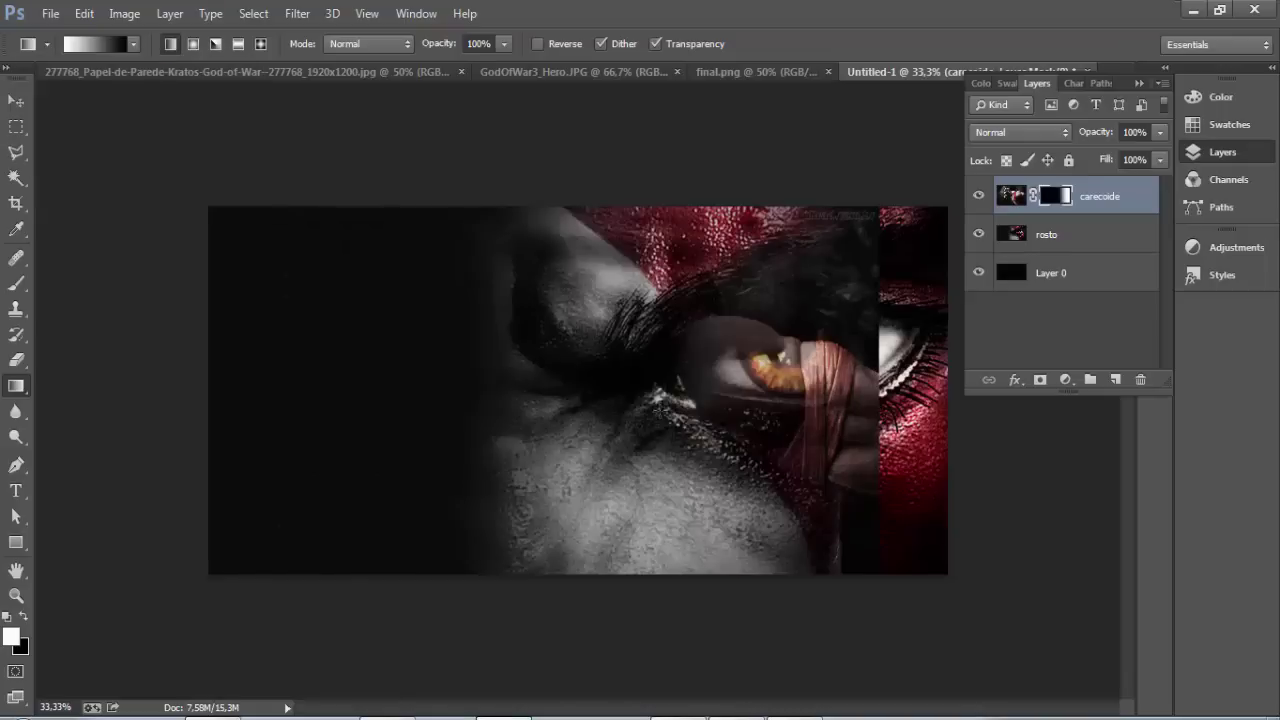
key(ctrl+z)
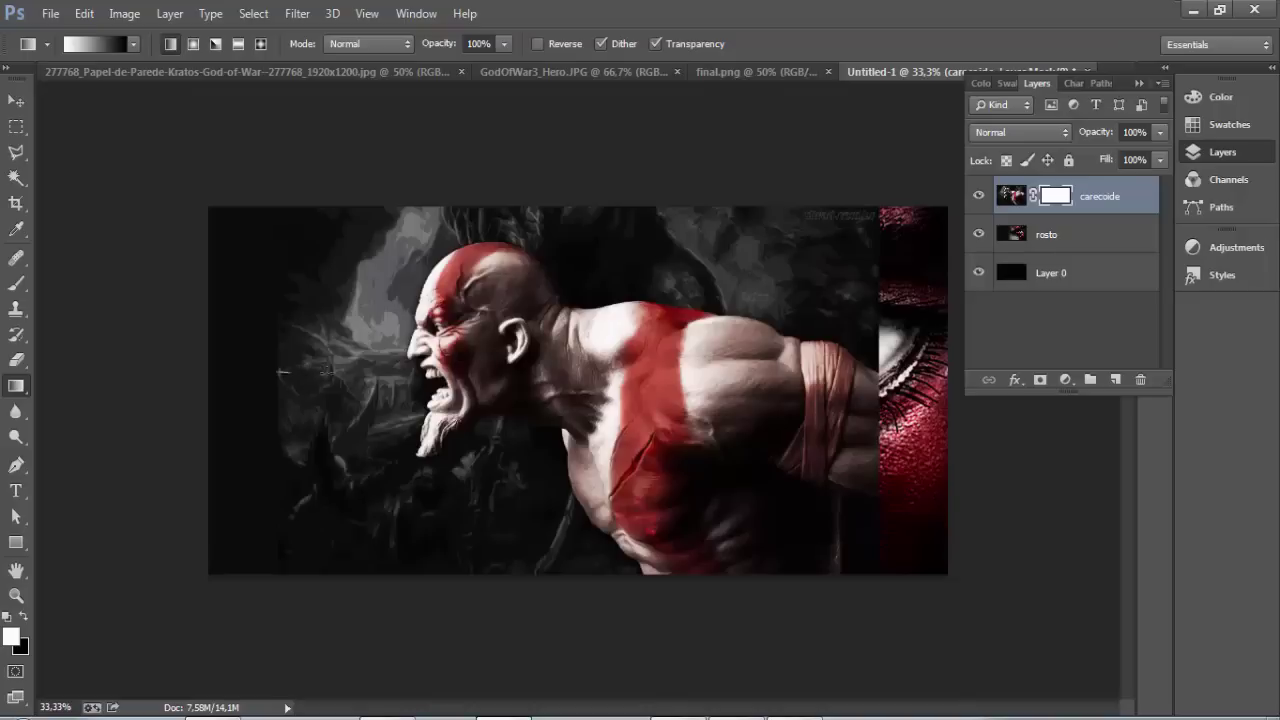
drag(283, 372, 487, 370)
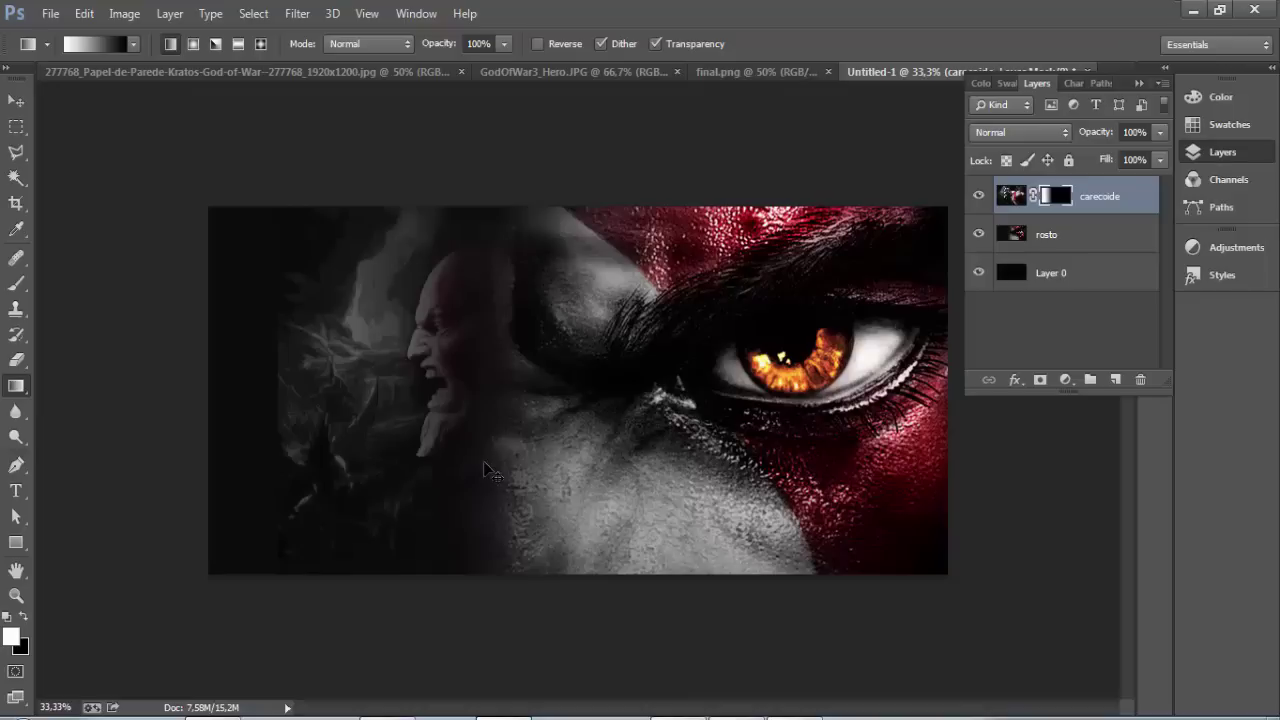
key(ctrl+z)
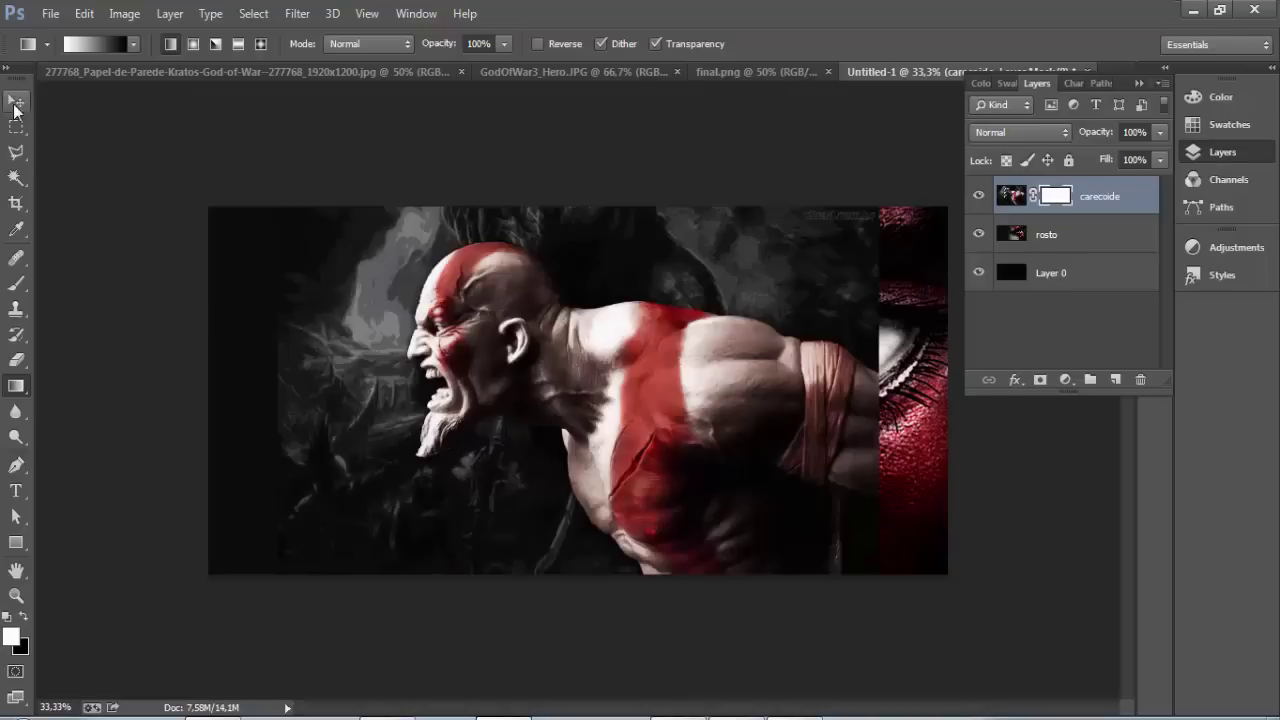
Shift the Kratos layer, then drag the rosto eye image into the banner's left side.
click(16, 101)
drag(410, 358, 318, 360)
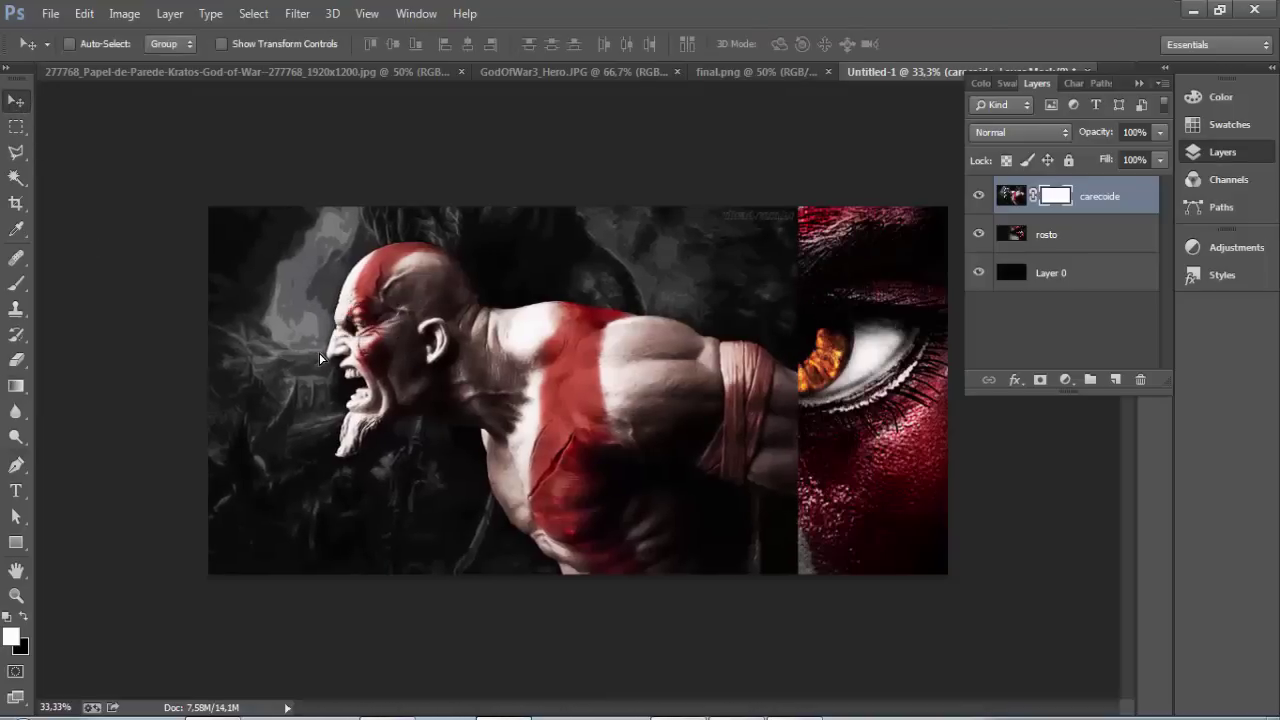
drag(430, 388, 624, 430)
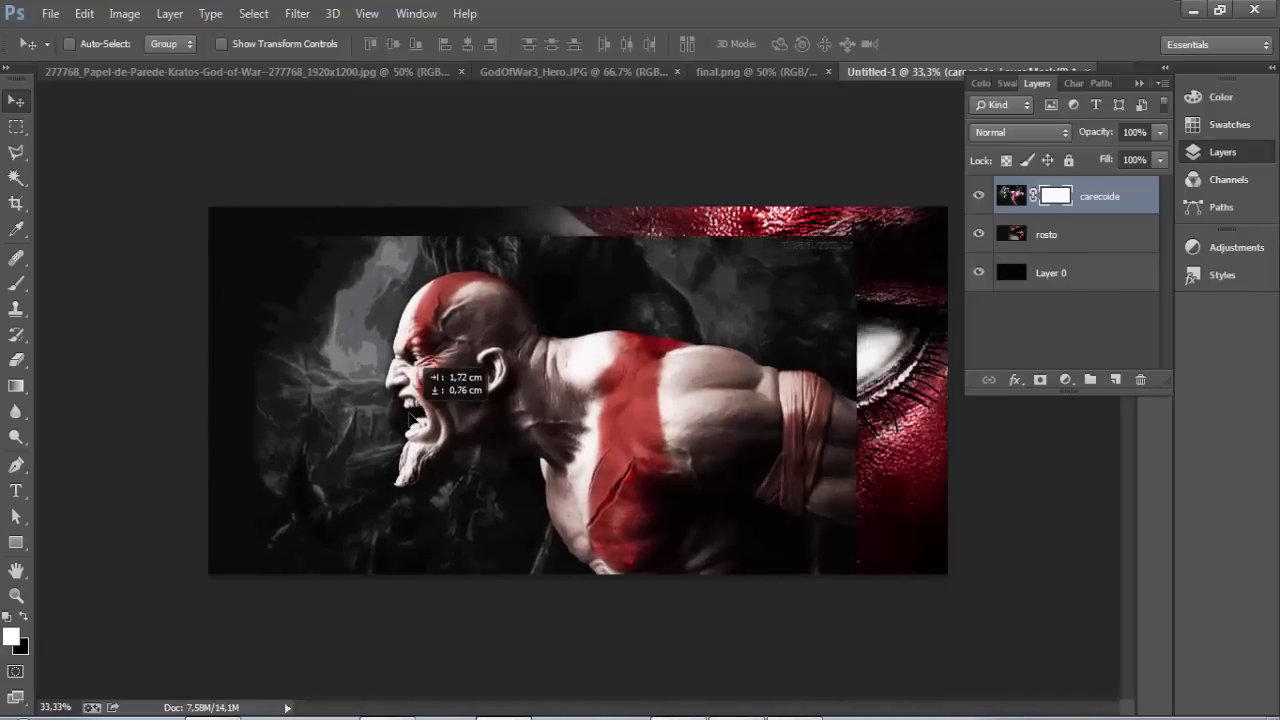
mouse_move(624, 430)
mouse_down()
mouse_move(574, 400)
mouse_move(624, 400)
mouse_up()
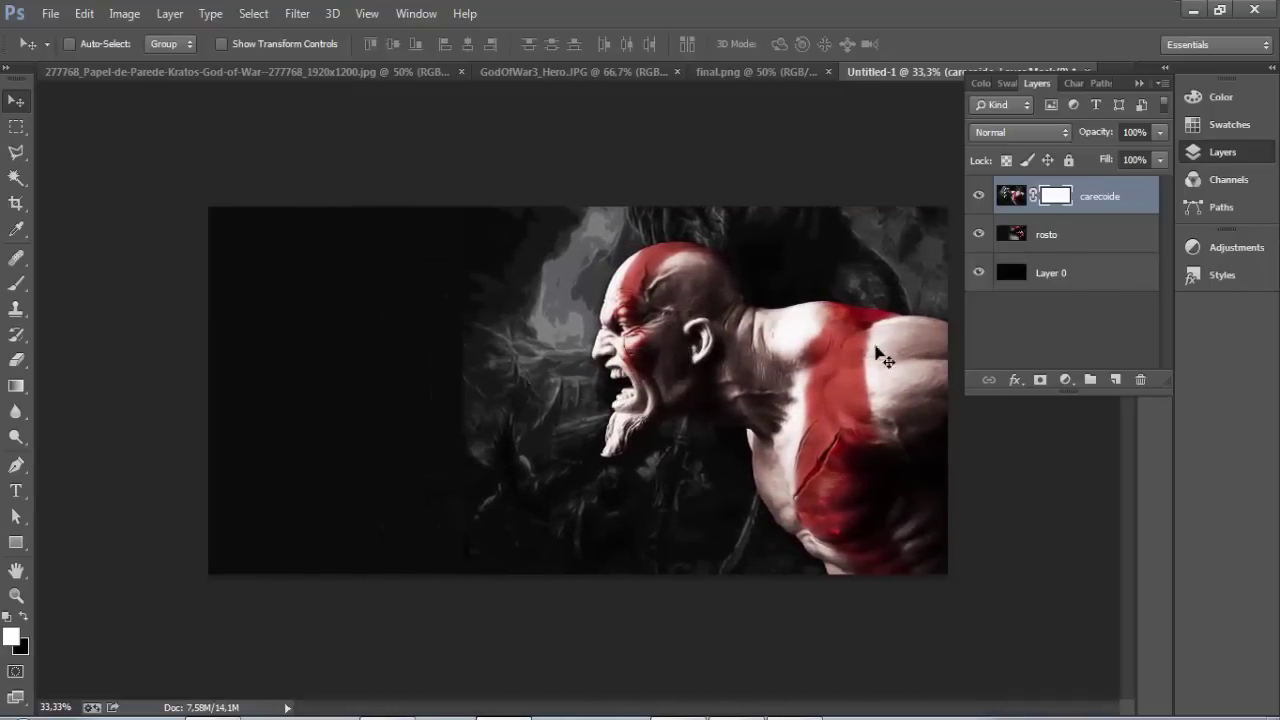
click(1102, 238)
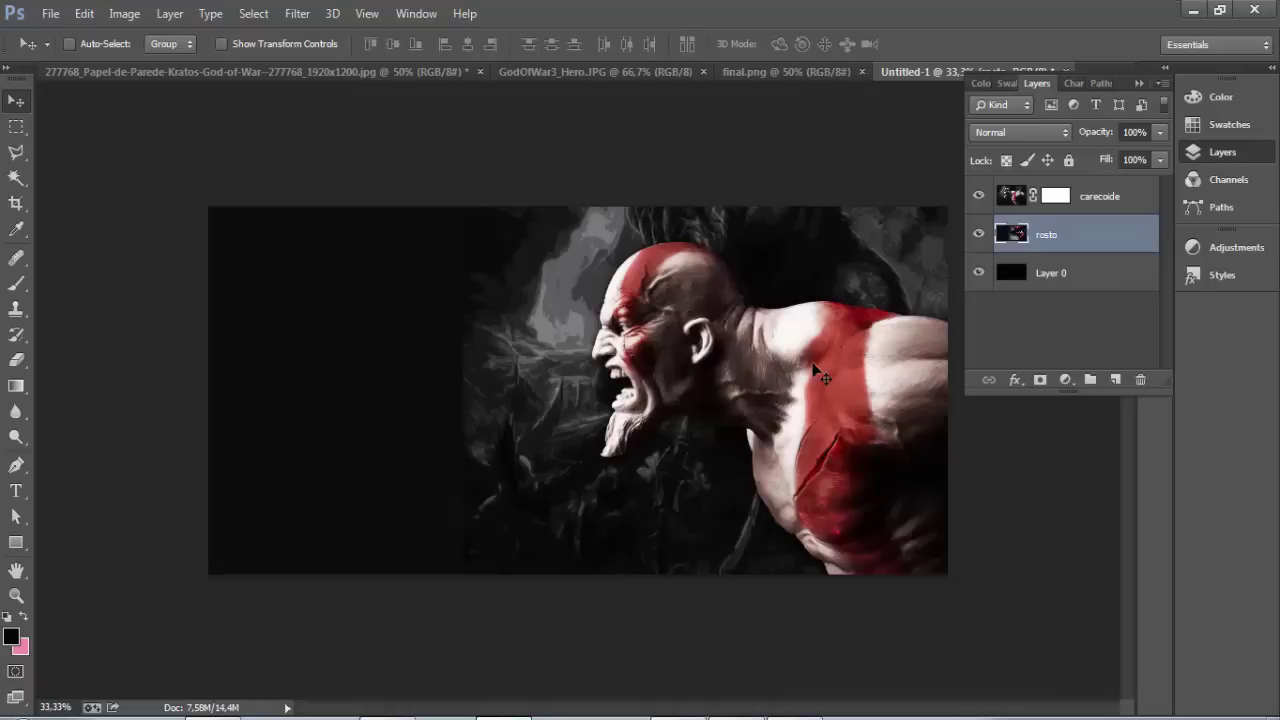
mouse_move(820, 374)
mouse_down()
mouse_move(387, 373)
mouse_move(345, 360)
mouse_up()
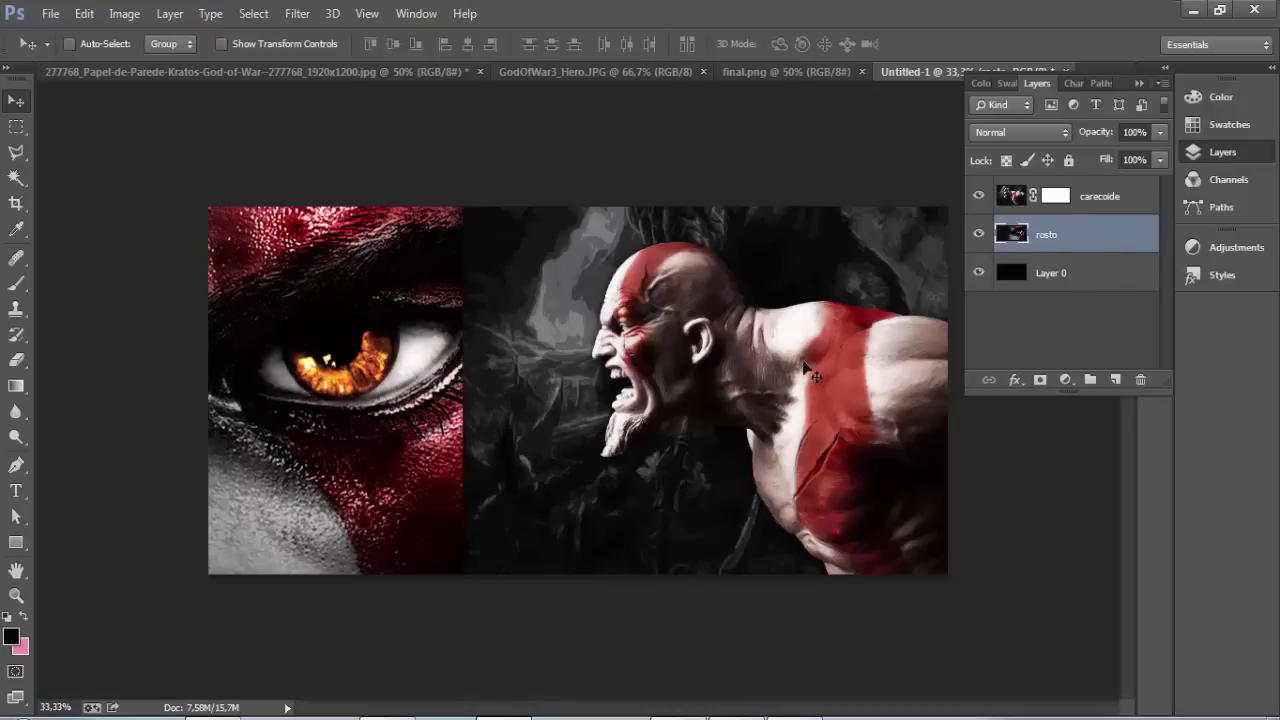
drag(808, 368, 773, 374)
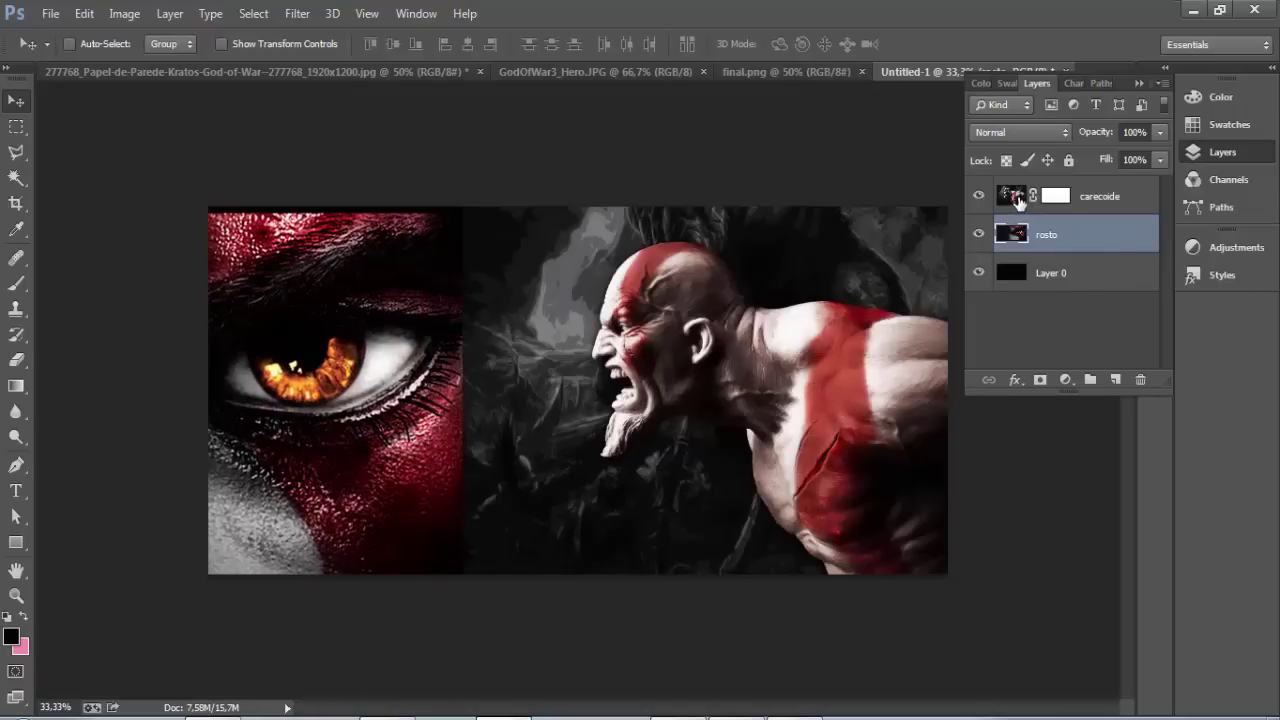
Reposition the carecoide Kratos figure to the right of the eye.
click(1017, 199)
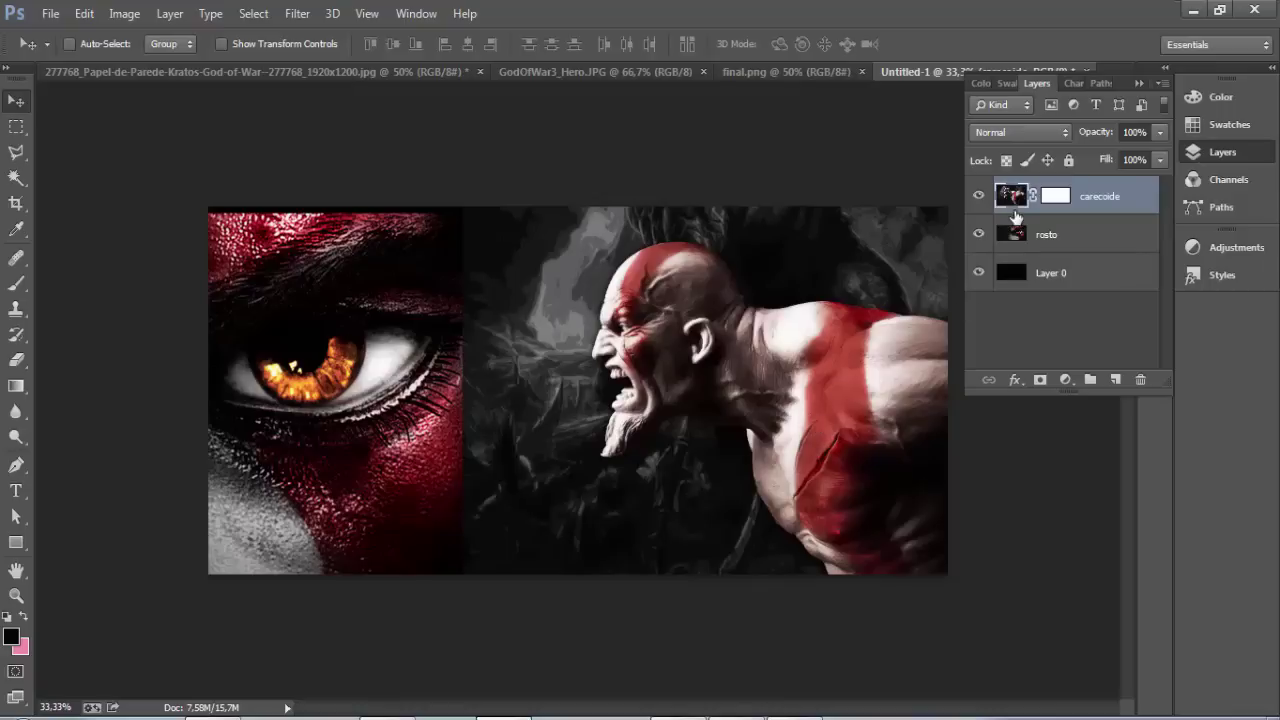
drag(800, 408, 678, 412)
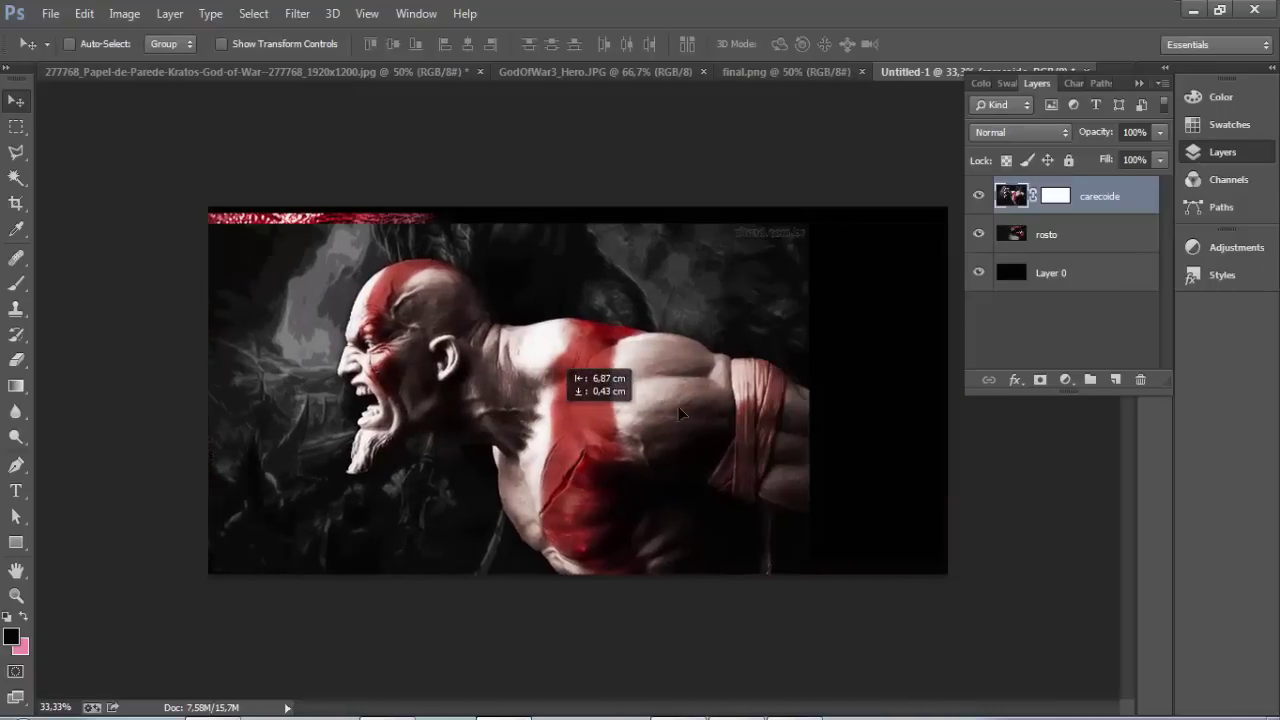
drag(678, 406, 783, 373)
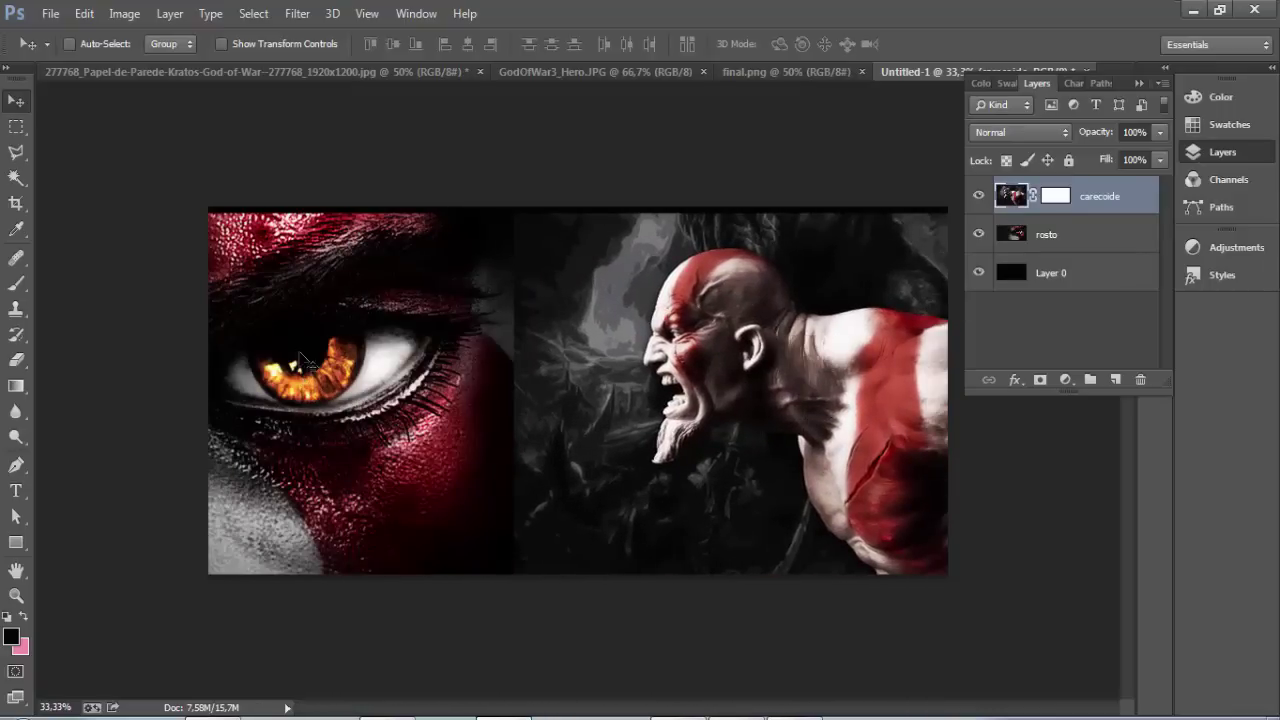
mouse_move(327, 368)
mouse_down()
mouse_move(170, 358)
mouse_move(372, 345)
mouse_up()
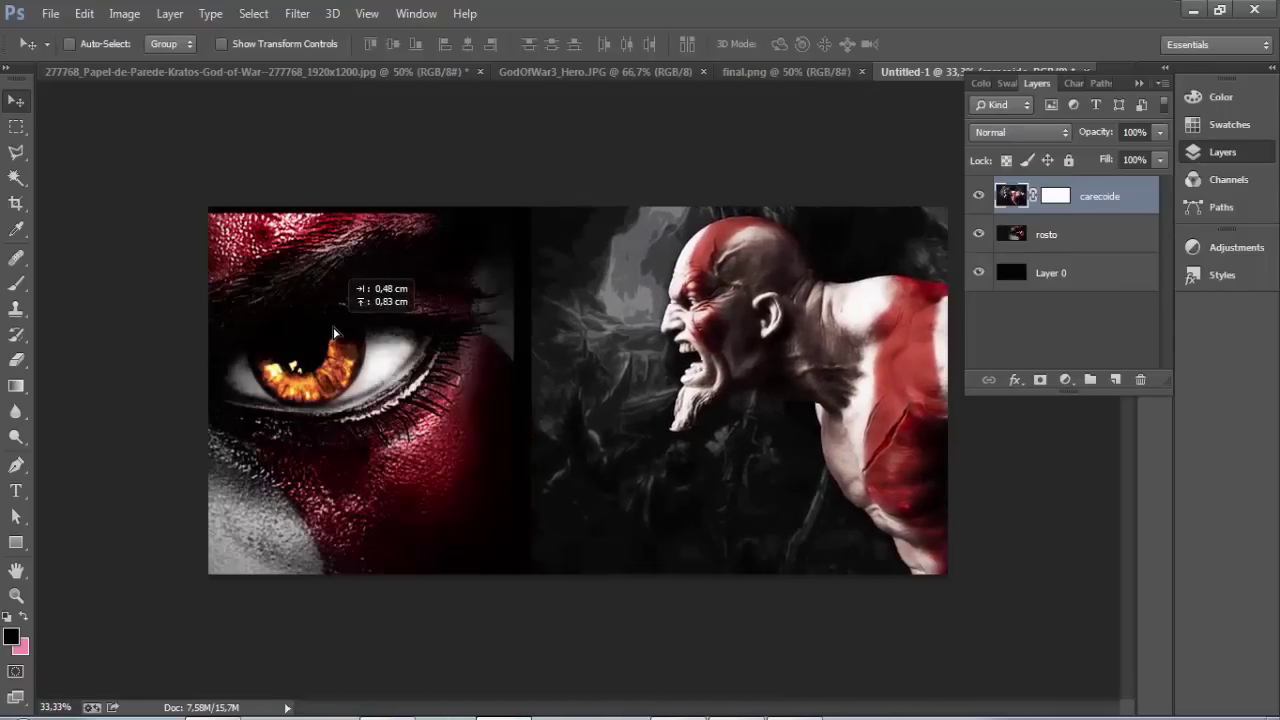
drag(350, 388, 280, 355)
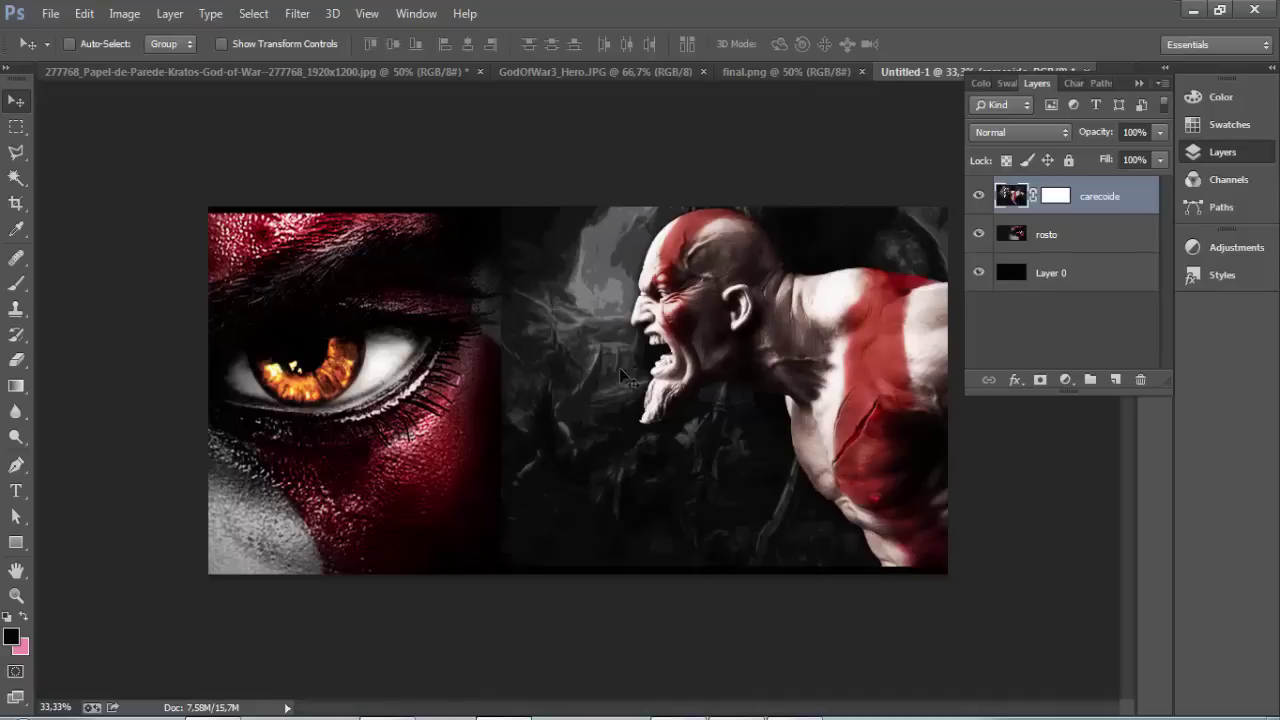
drag(619, 367, 515, 379)
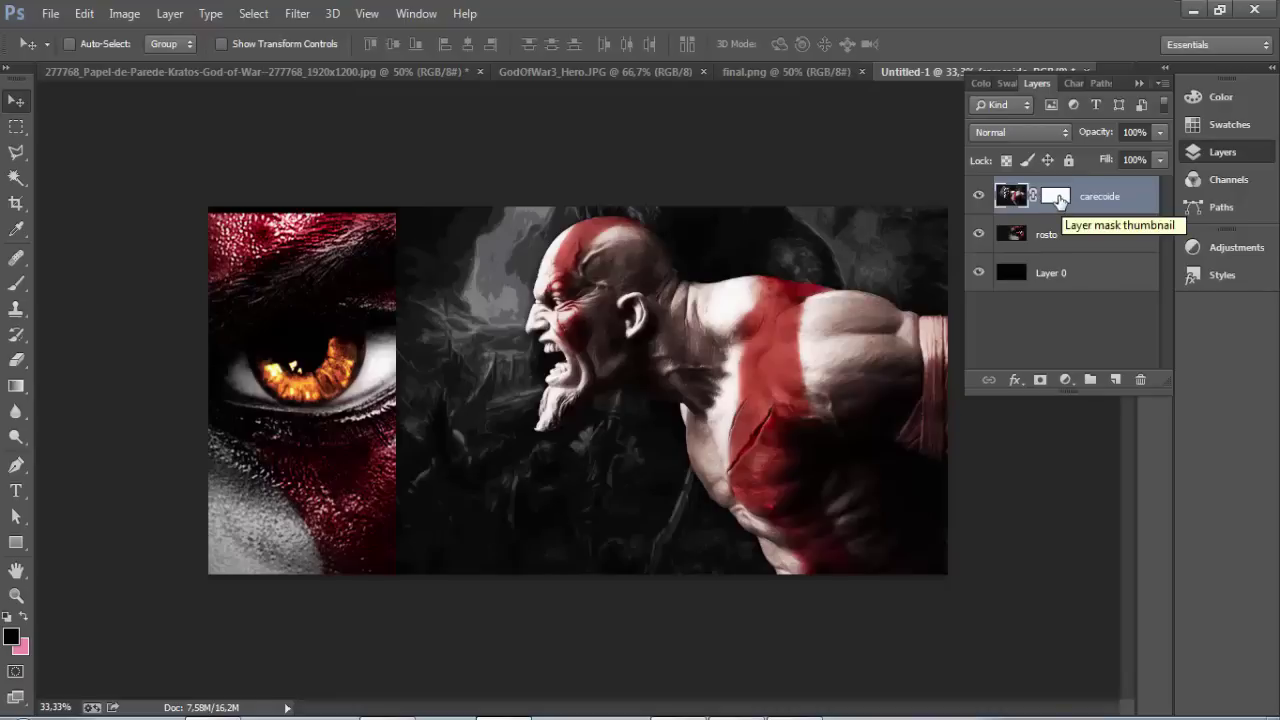
Target the carecoide layer mask and keep the Gradient Tool active.
click(1060, 199)
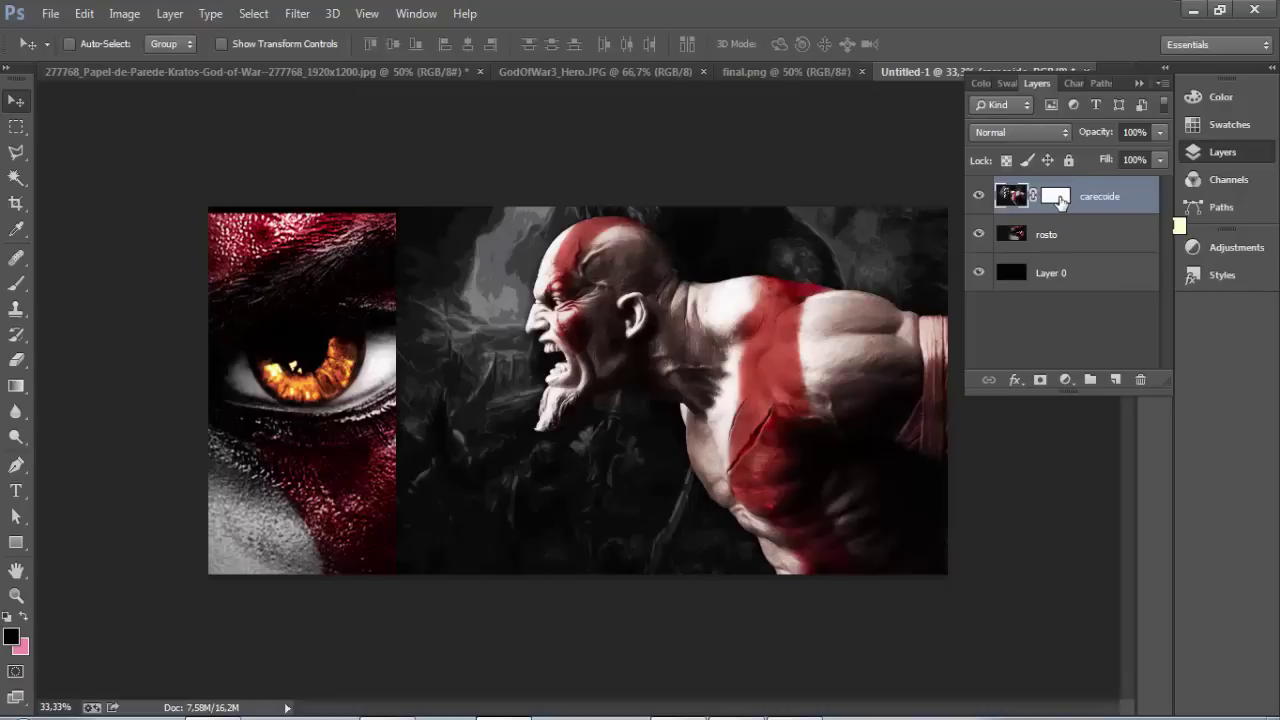
click(18, 390)
right_click(21, 392)
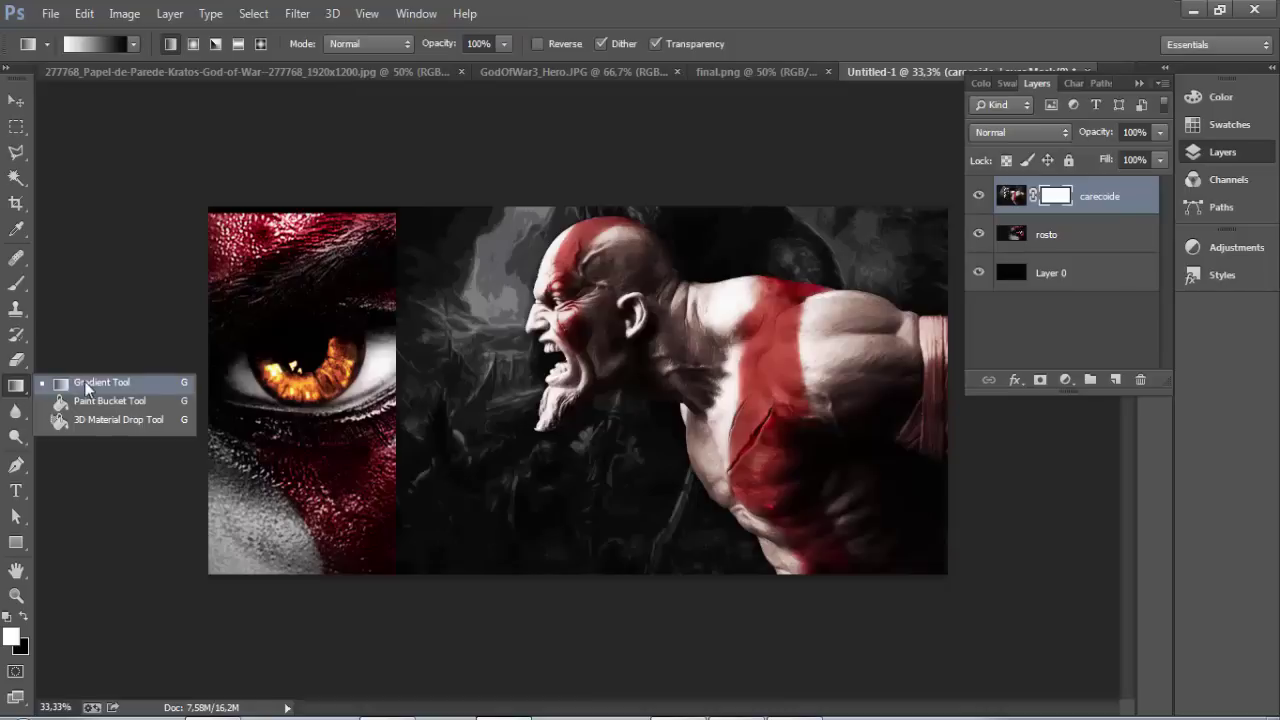
click(90, 385)
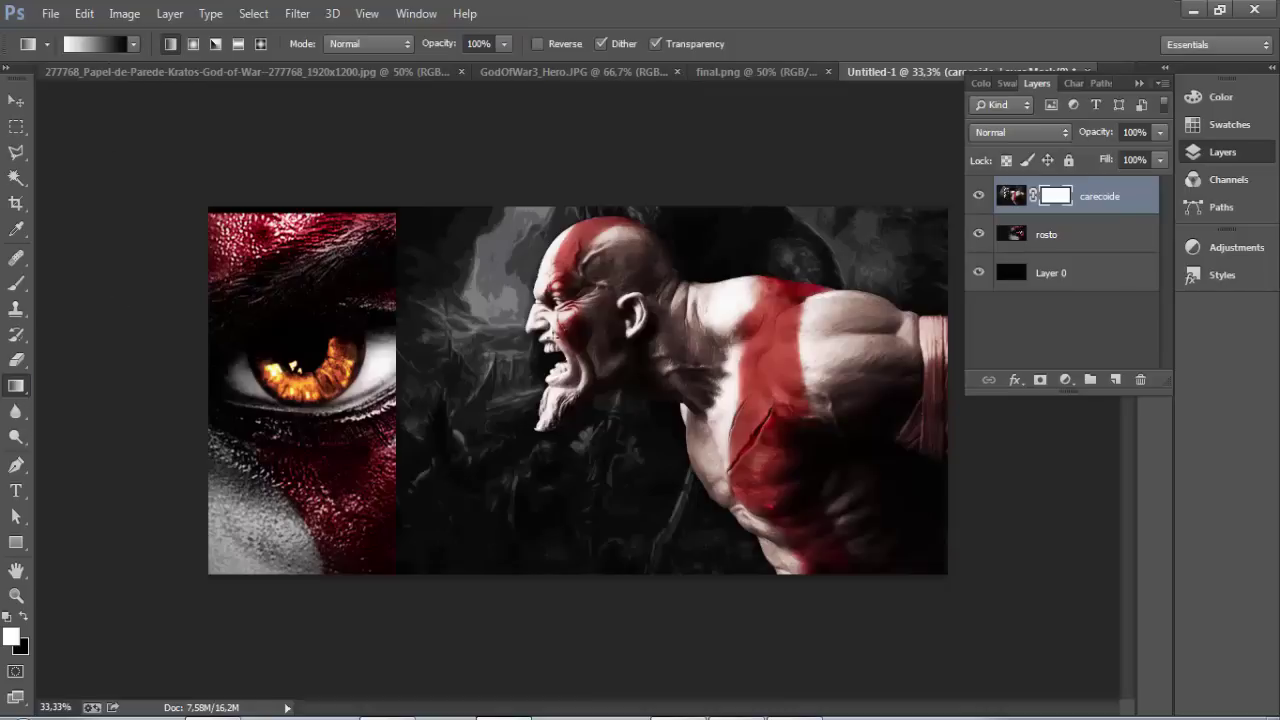
Drag gradients across the seam, undoing until Kratos fades smoothly into the eye.
drag(399, 368, 655, 366)
key(ctrl+z)
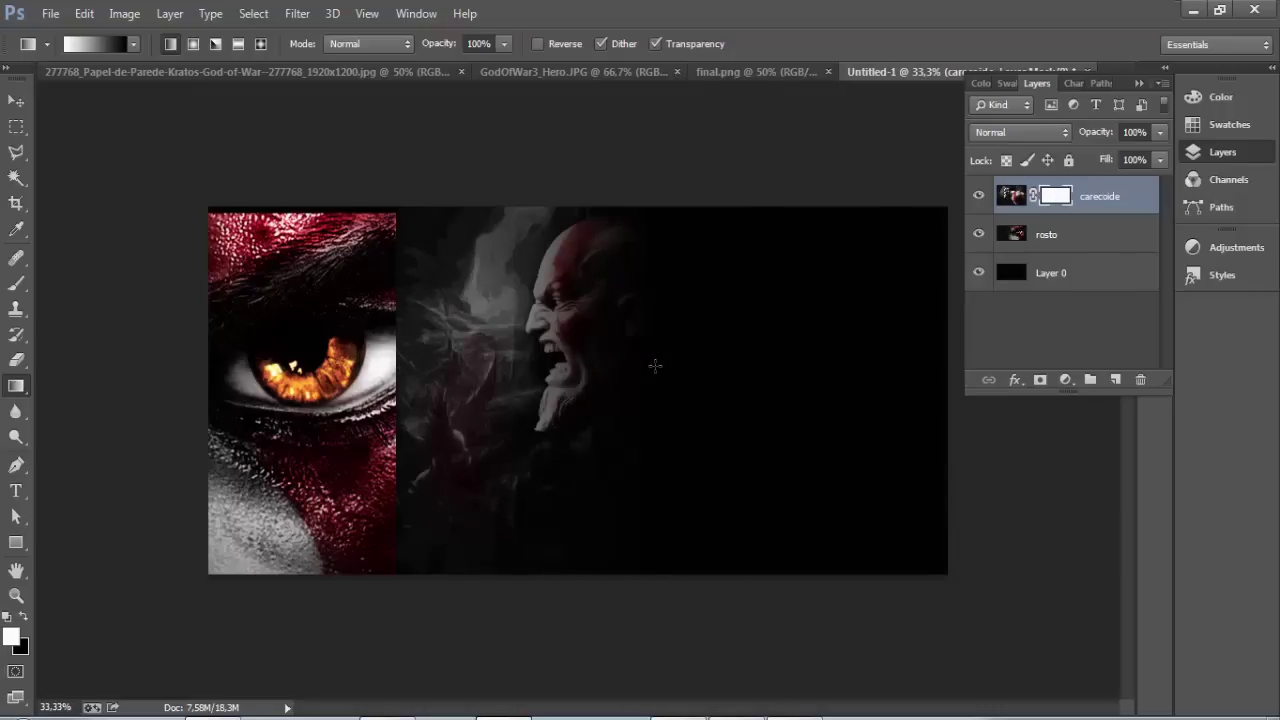
drag(744, 359, 446, 360)
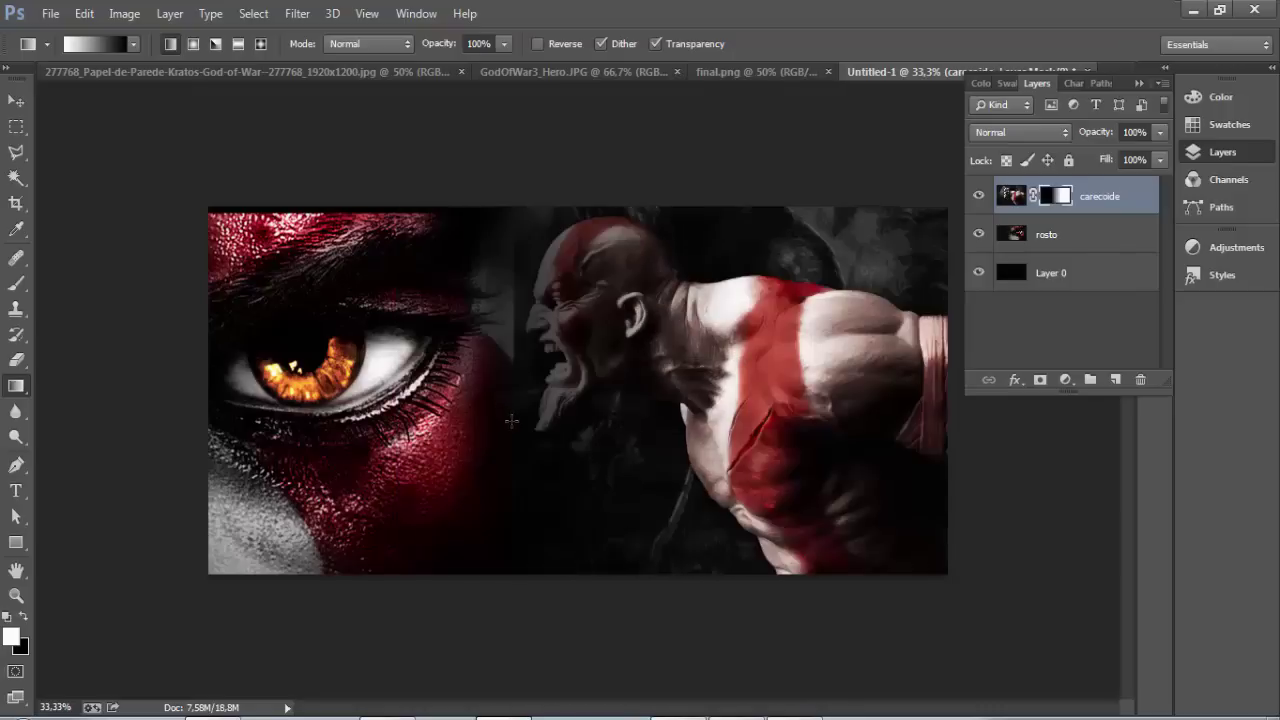
key(ctrl+z)
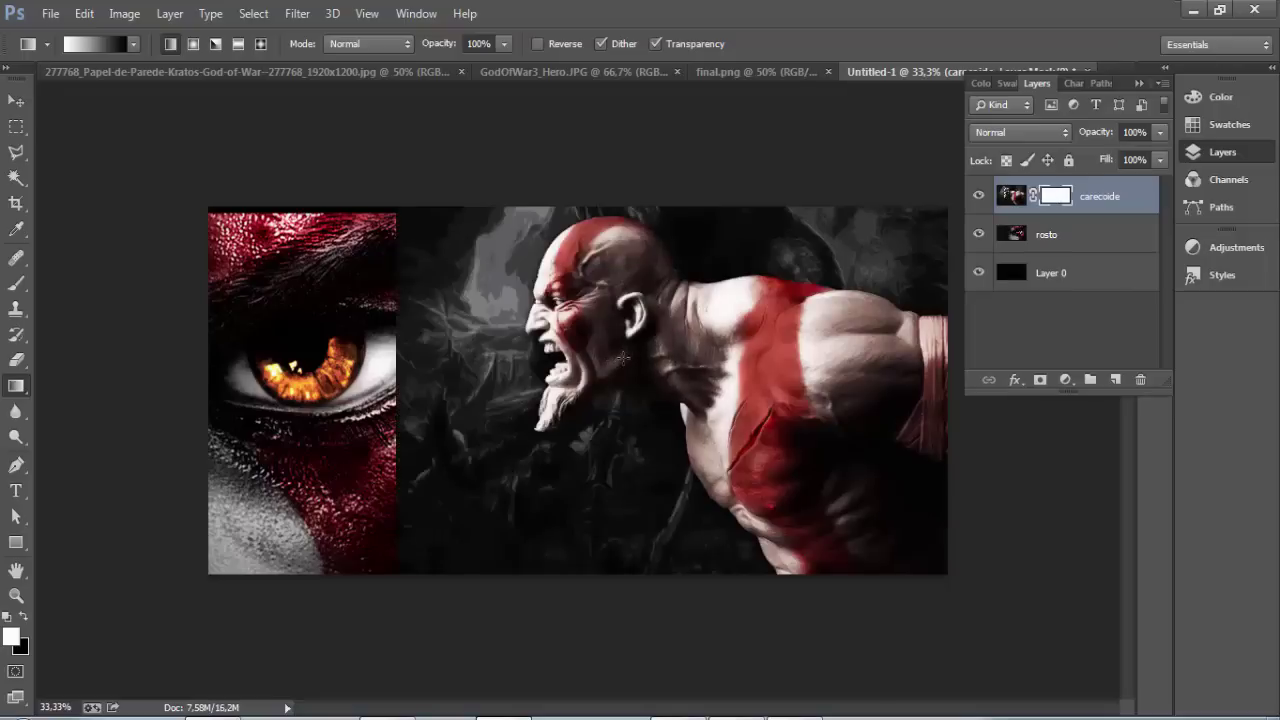
drag(622, 357, 486, 358)
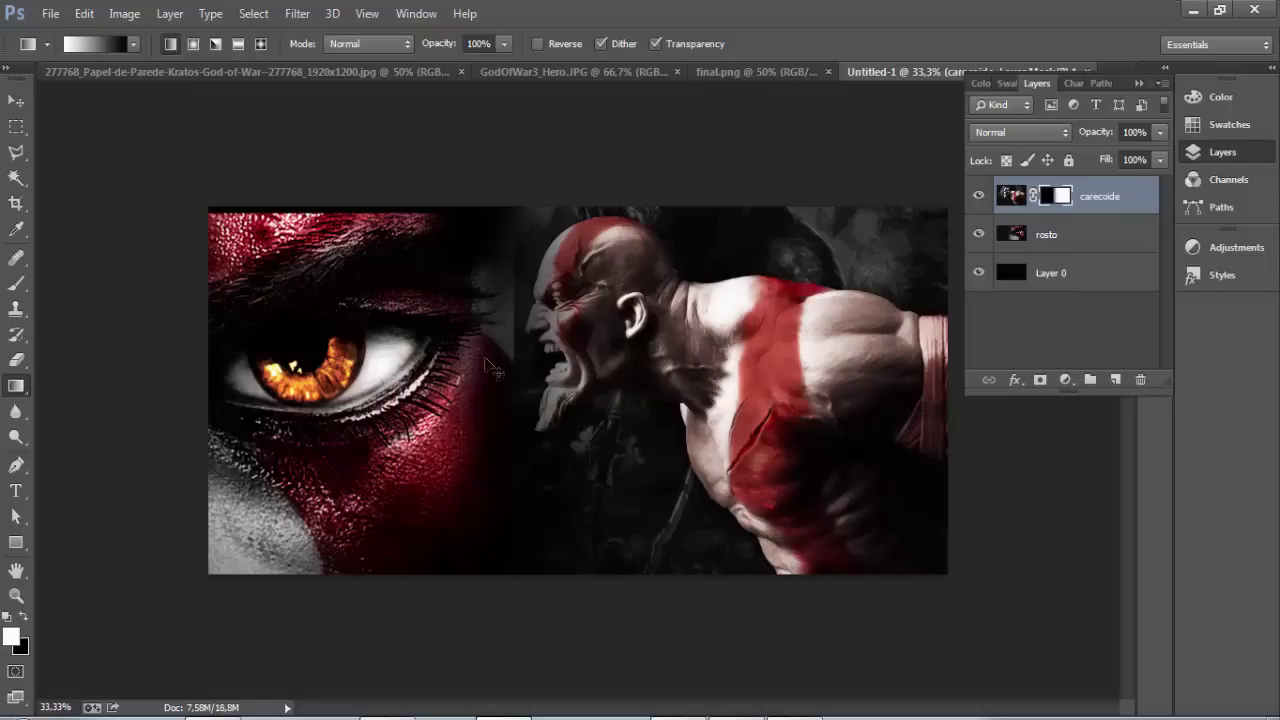
key(ctrl+z)
mouse_move(612, 358)
mouse_down()
mouse_move(167, 376)
mouse_move(107, 359)
mouse_up()
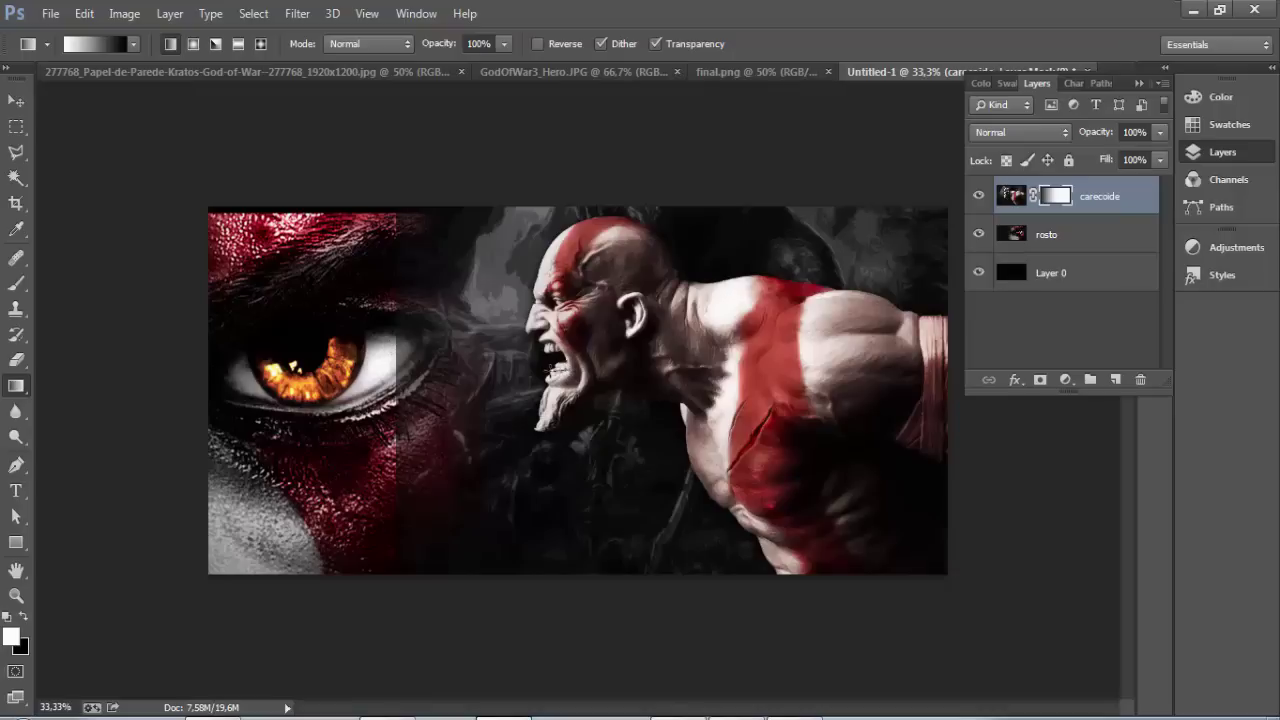
drag(562, 370, 462, 370)
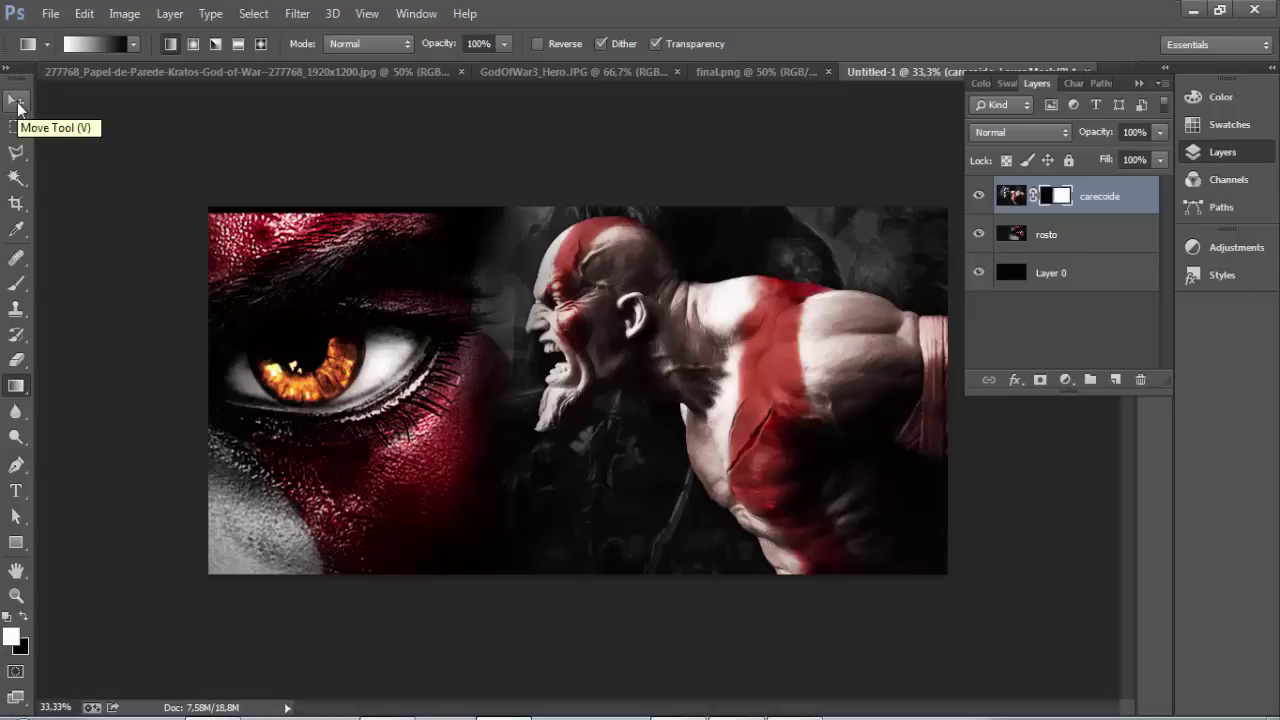
Fine-tune the masked Kratos figure's position so it reaches the banner's right edge.
click(17, 103)
mouse_move(745, 395)
mouse_down()
mouse_move(529, 386)
mouse_move(562, 386)
mouse_up()
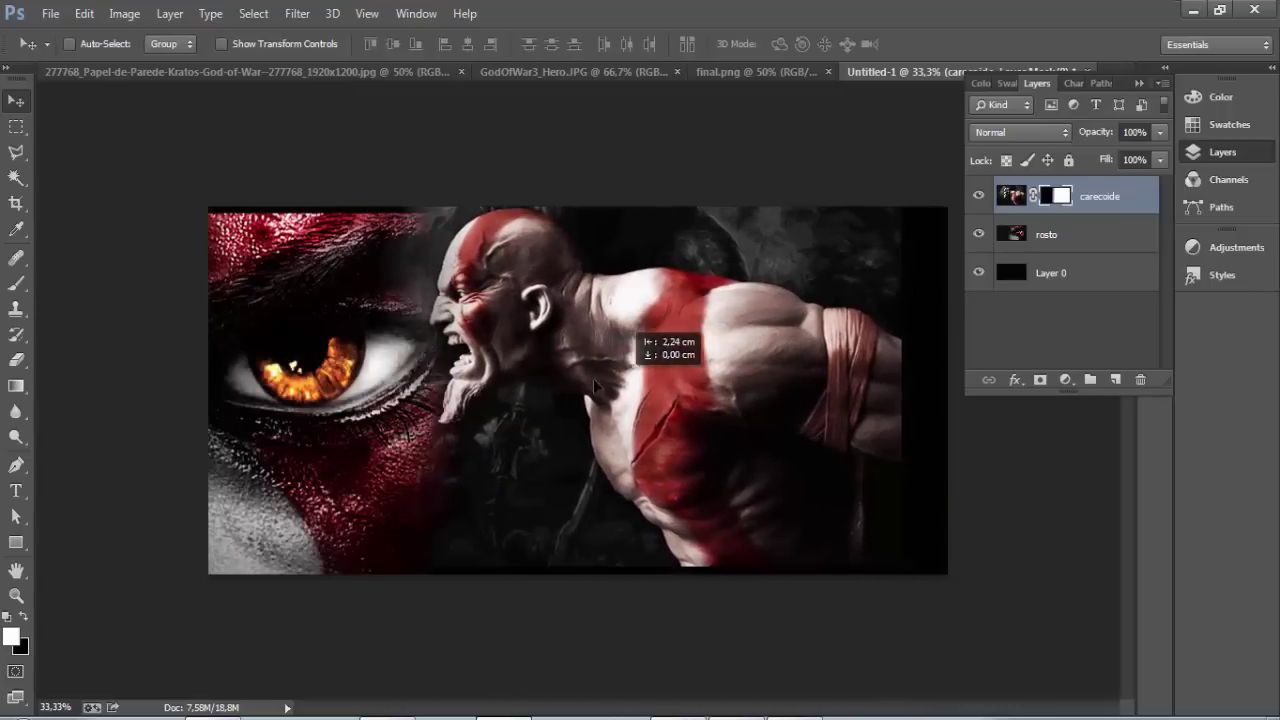
drag(562, 386, 667, 371)
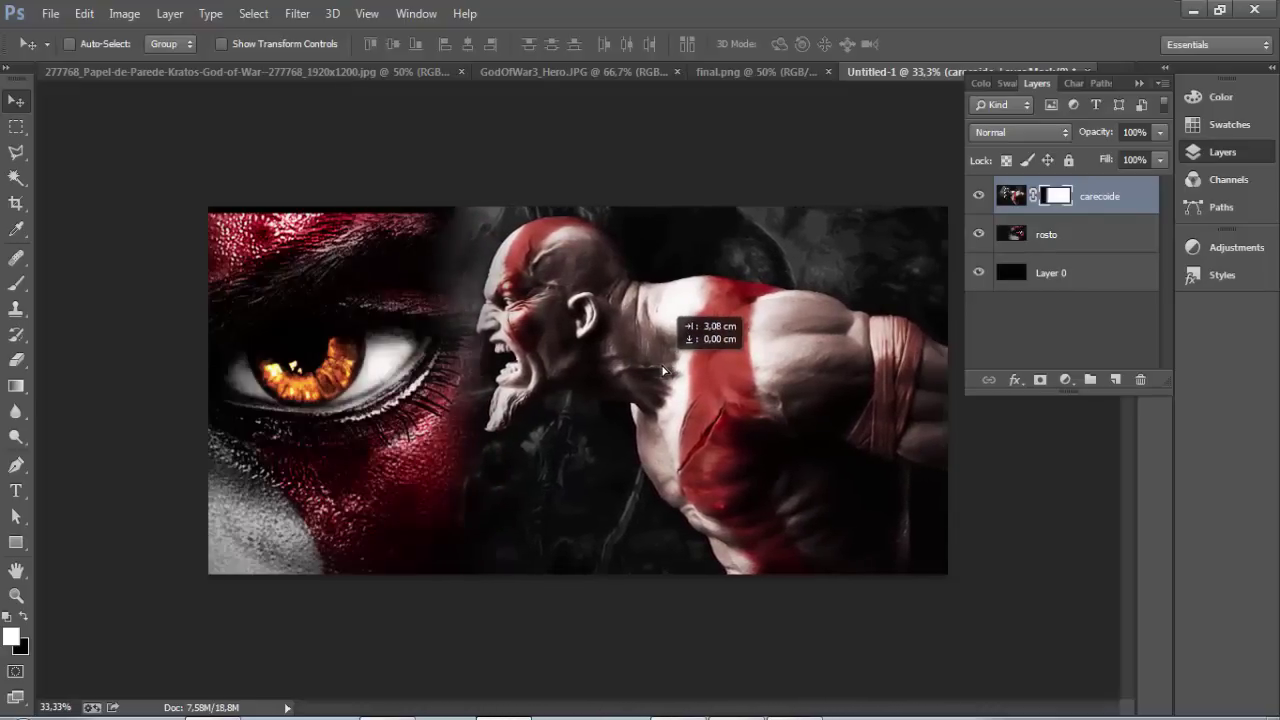
drag(667, 371, 644, 382)
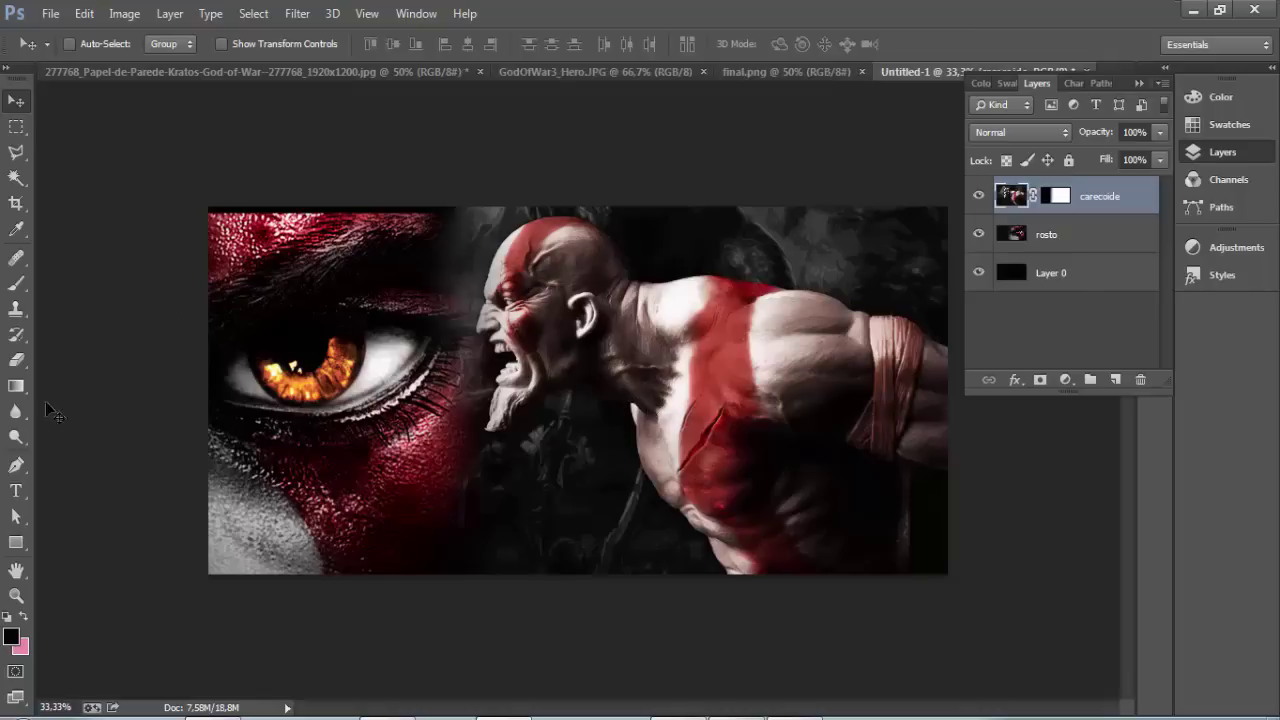
Type the COMUNIDADEWEB title on a new text layer and move it across the banner.
click(16, 490)
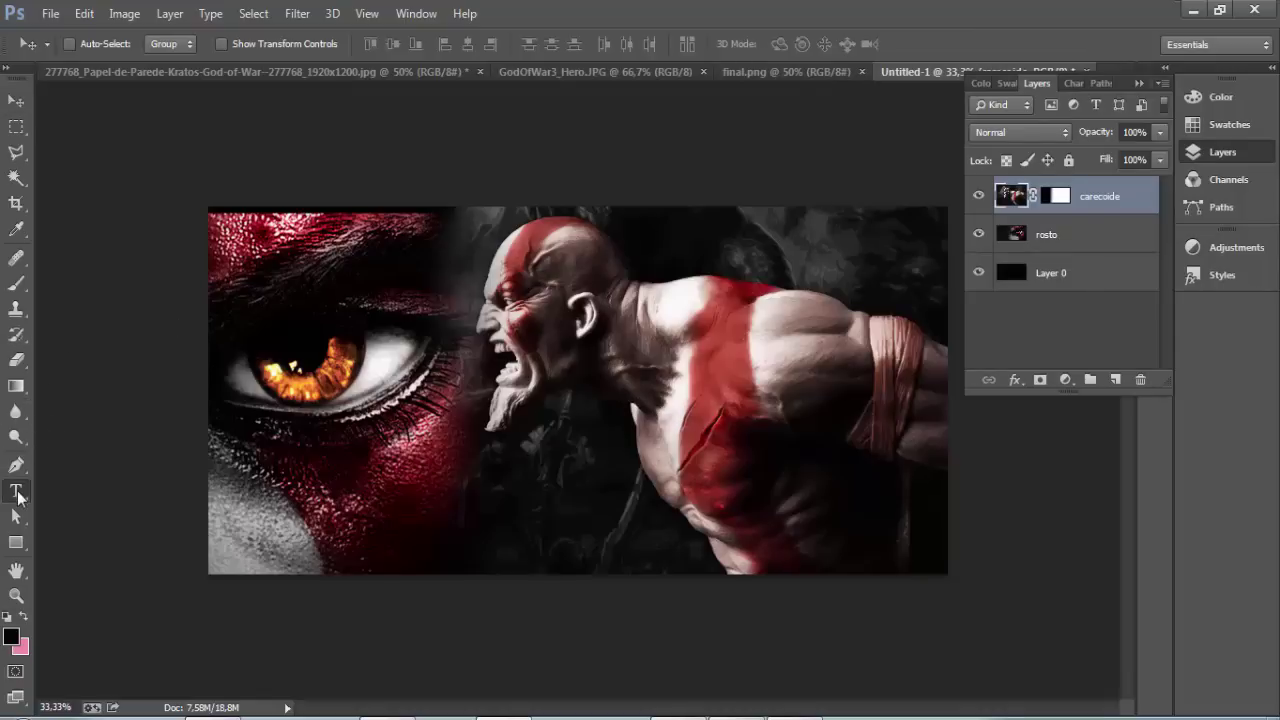
click(291, 400)
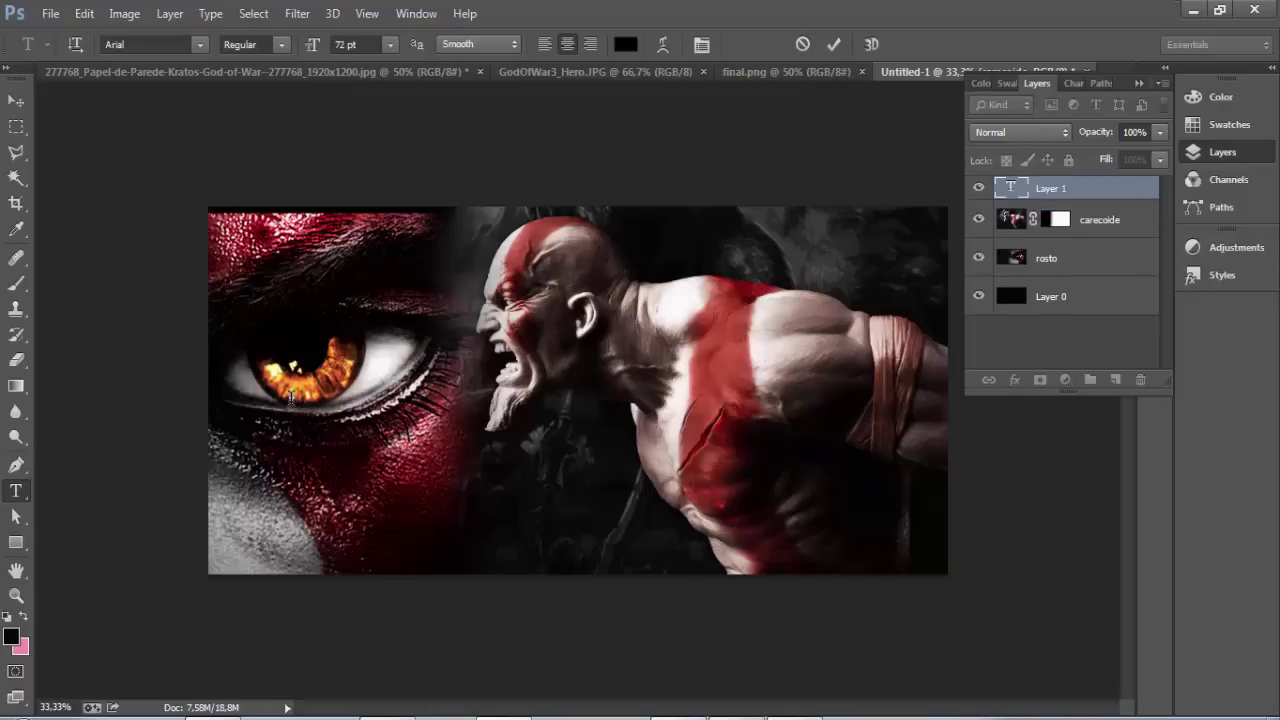
text(CIDA)
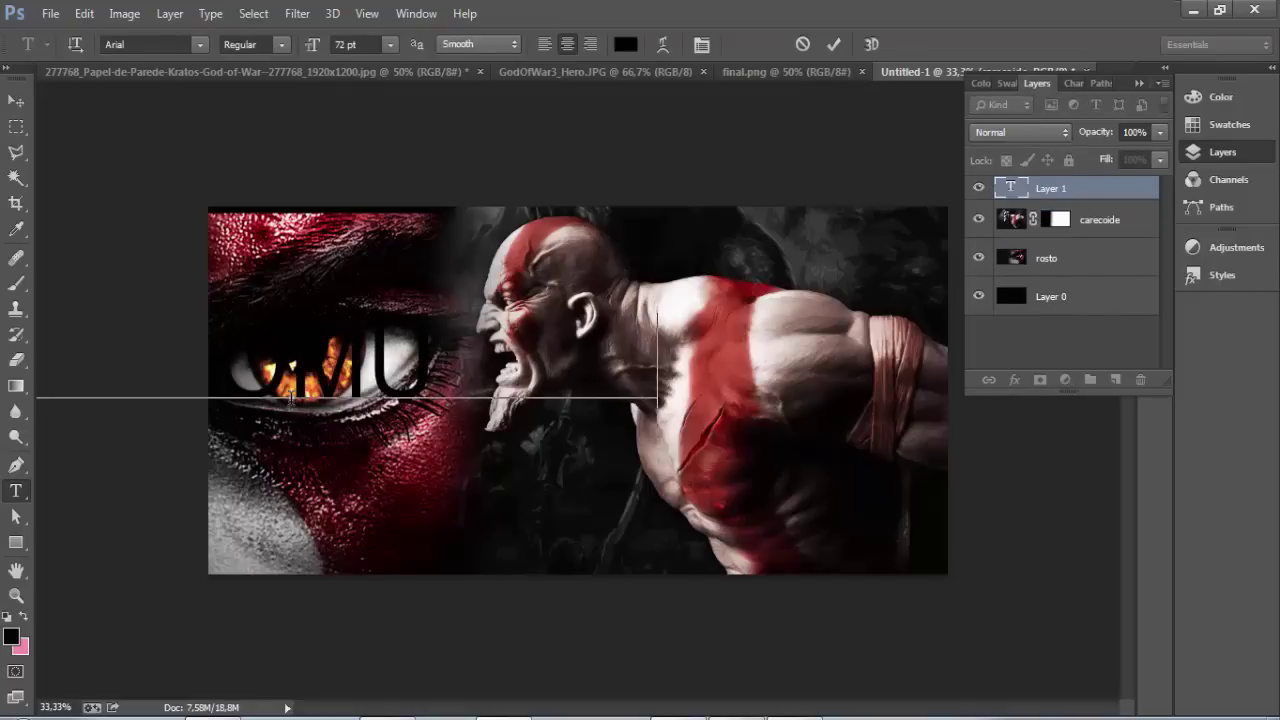
text(DEWEB)
click(16, 100)
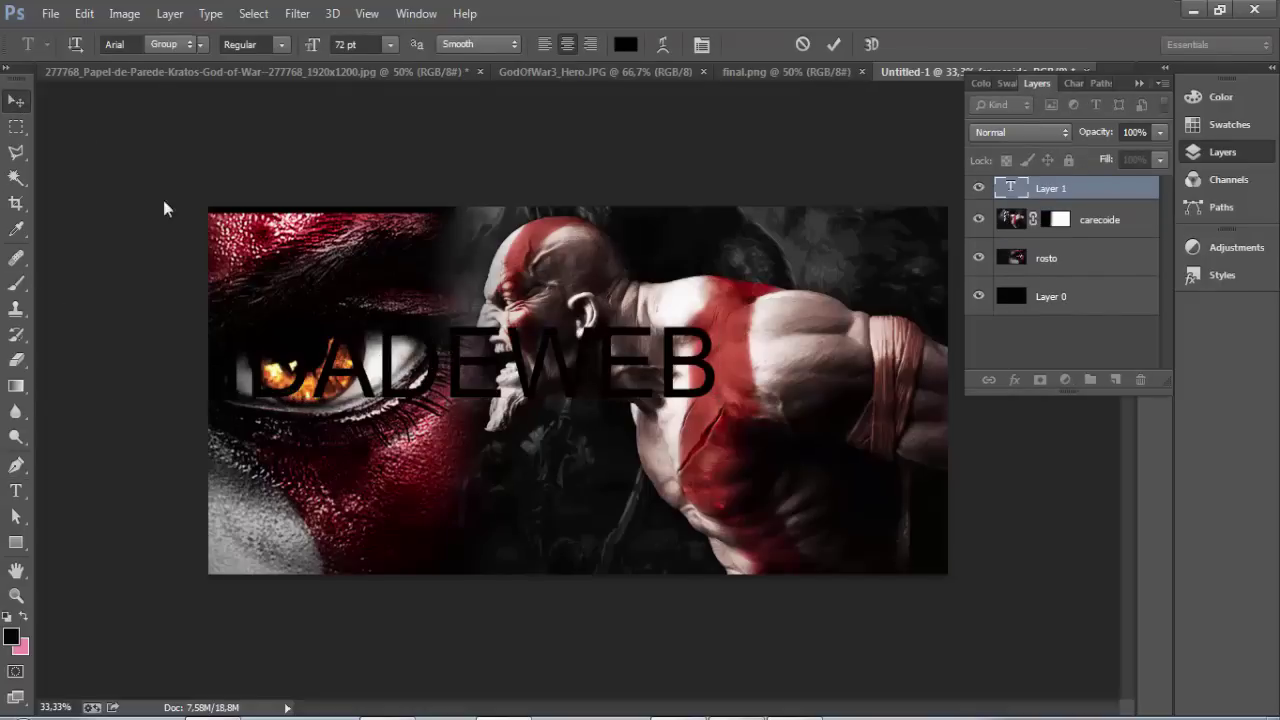
drag(375, 376, 550, 411)
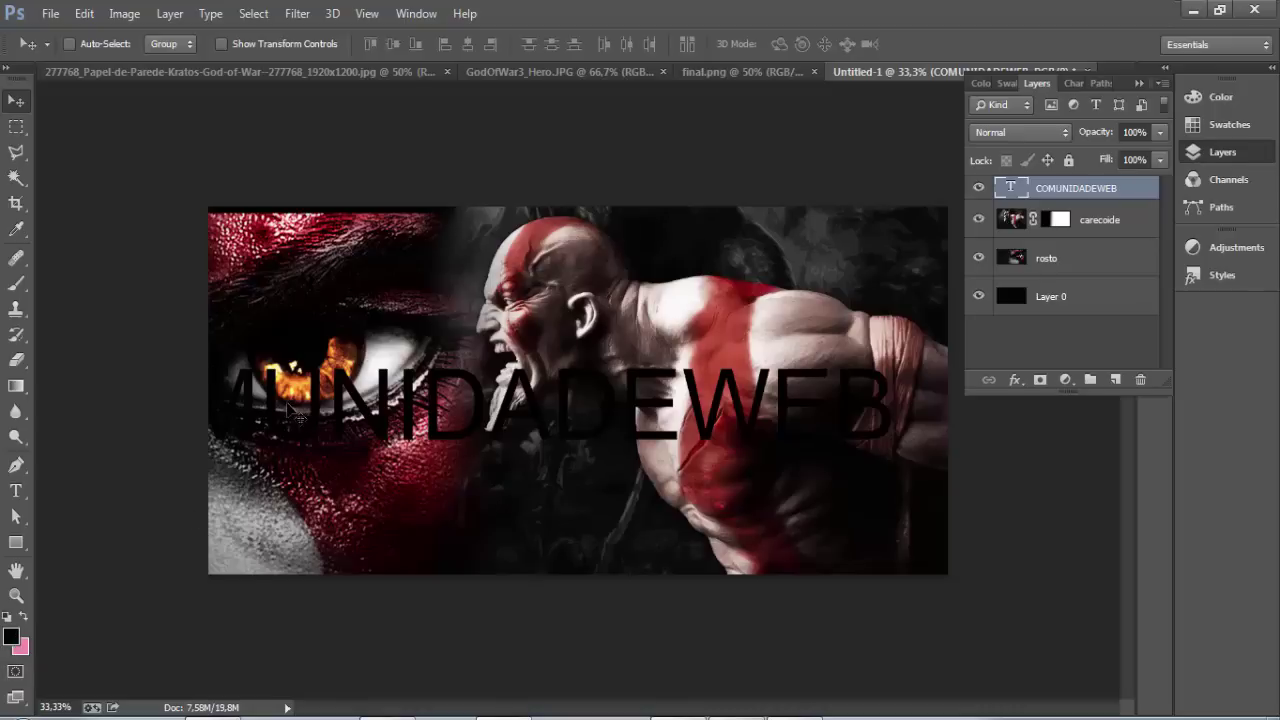
Scale the title down to about 30%, place it across the eye, and select its text.
key(ctrl+t)
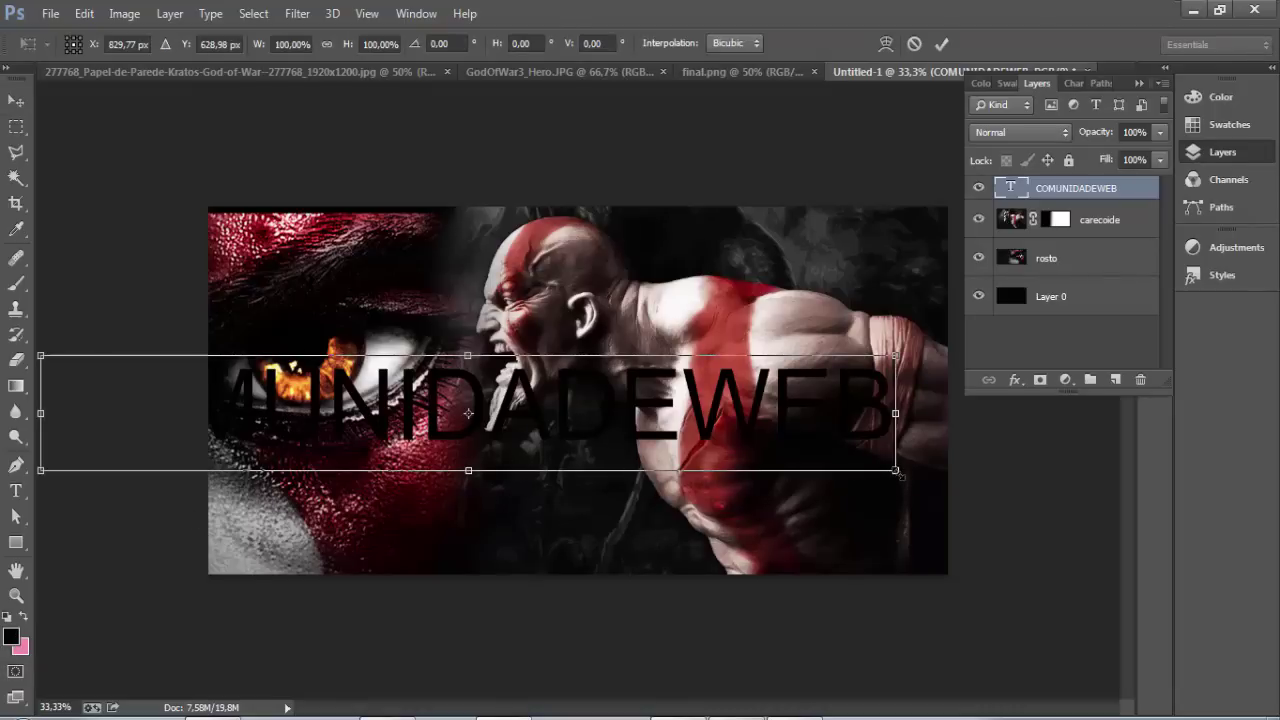
drag(898, 473, 295, 369)
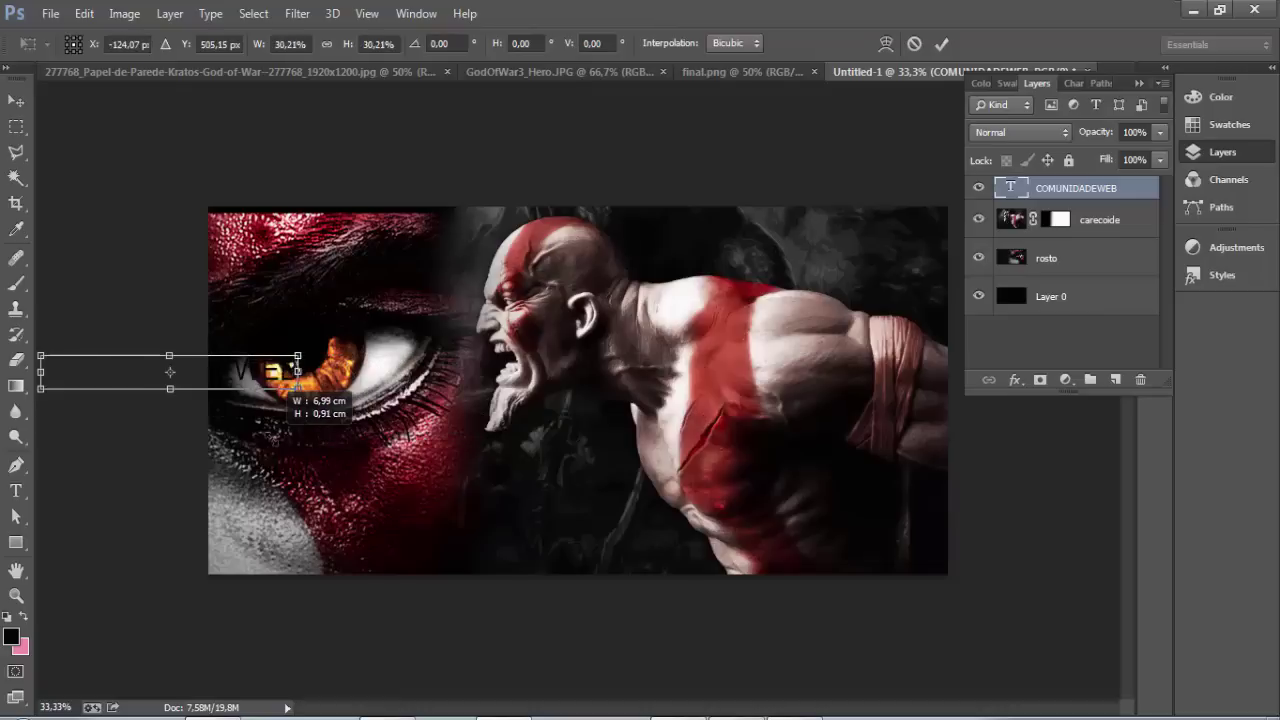
key(Return)
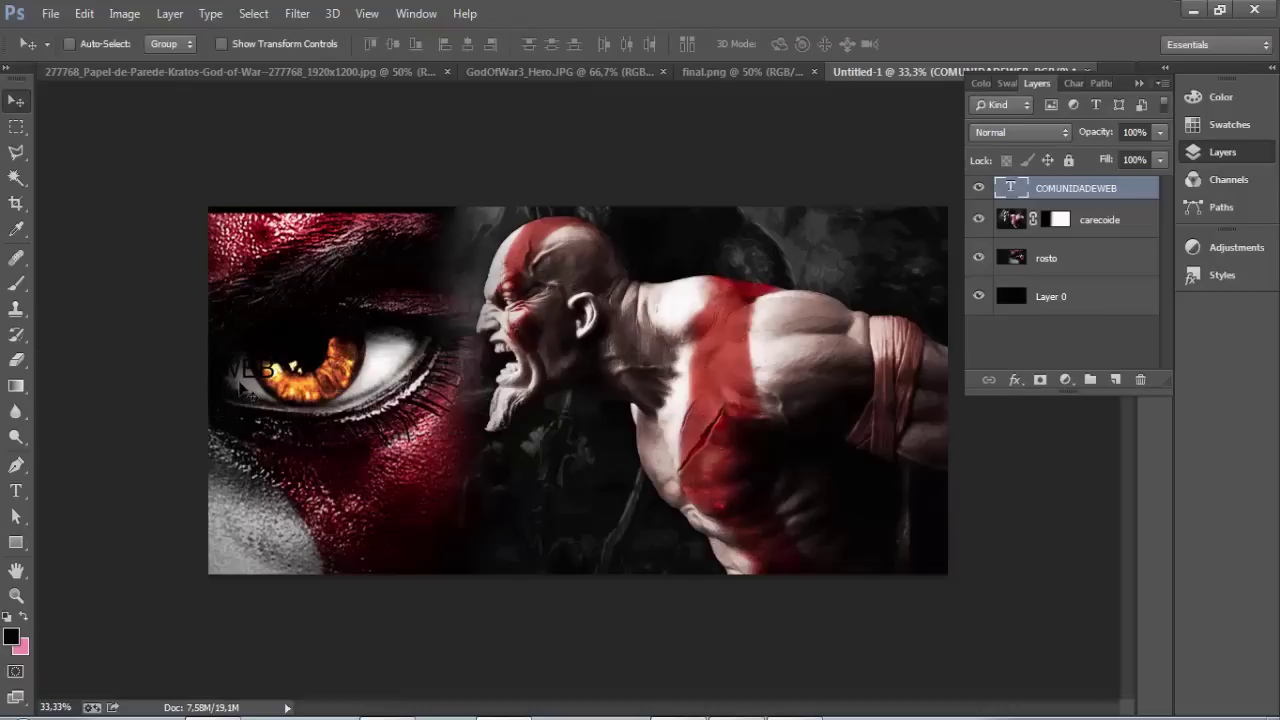
mouse_move(237, 378)
mouse_down()
mouse_move(472, 291)
mouse_move(441, 396)
mouse_up()
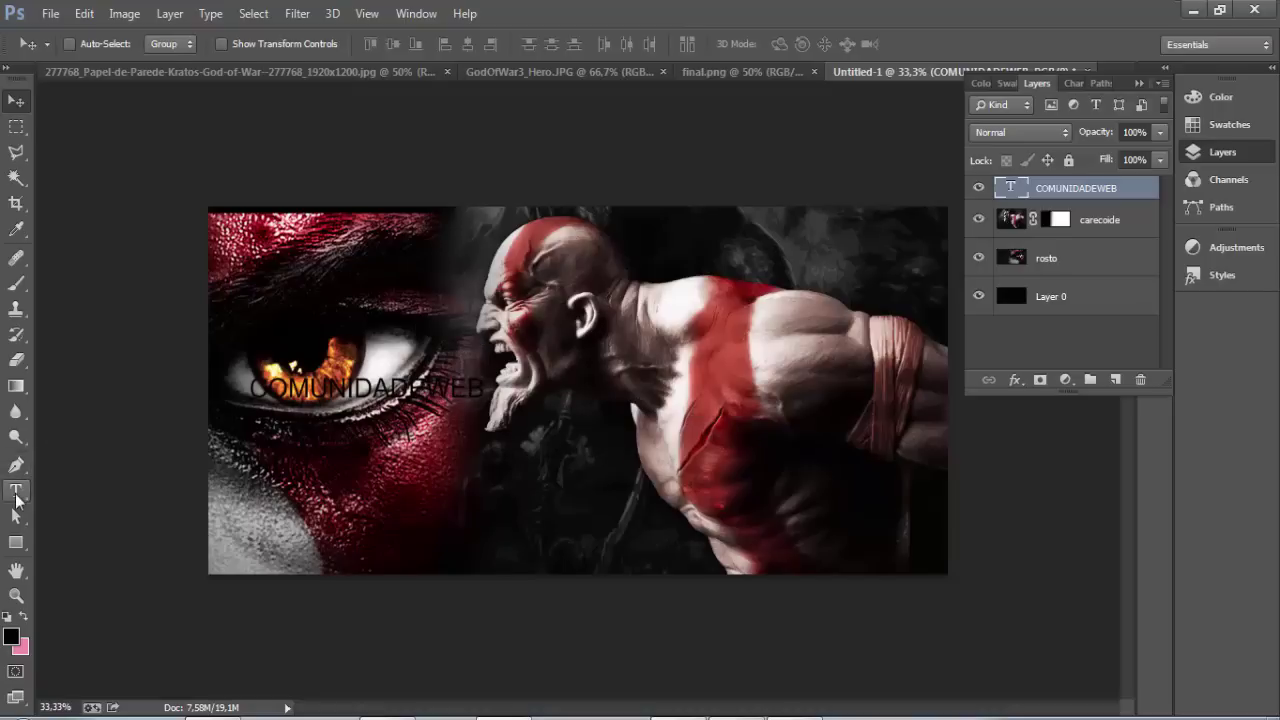
click(16, 492)
drag(250, 389, 647, 390)
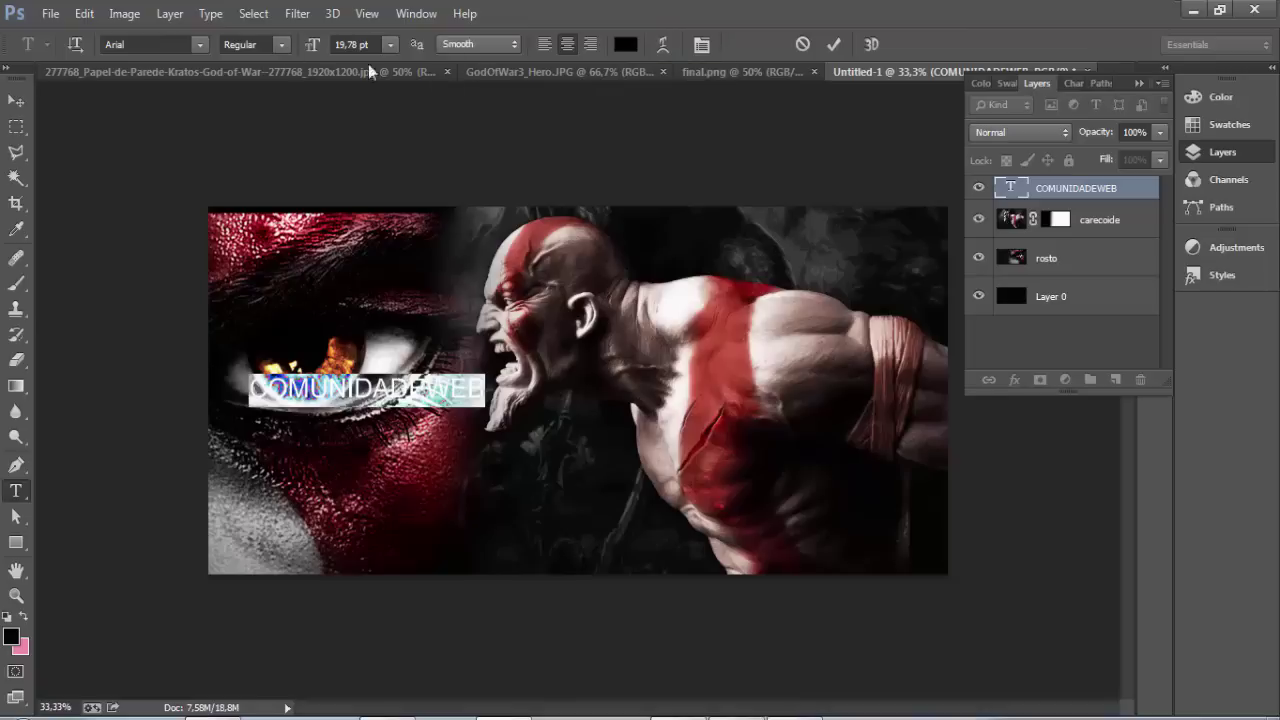
Colour the COMUNIDADEWEB title white (fefdfd) and set it in BD Cartoon Shout.
click(624, 45)
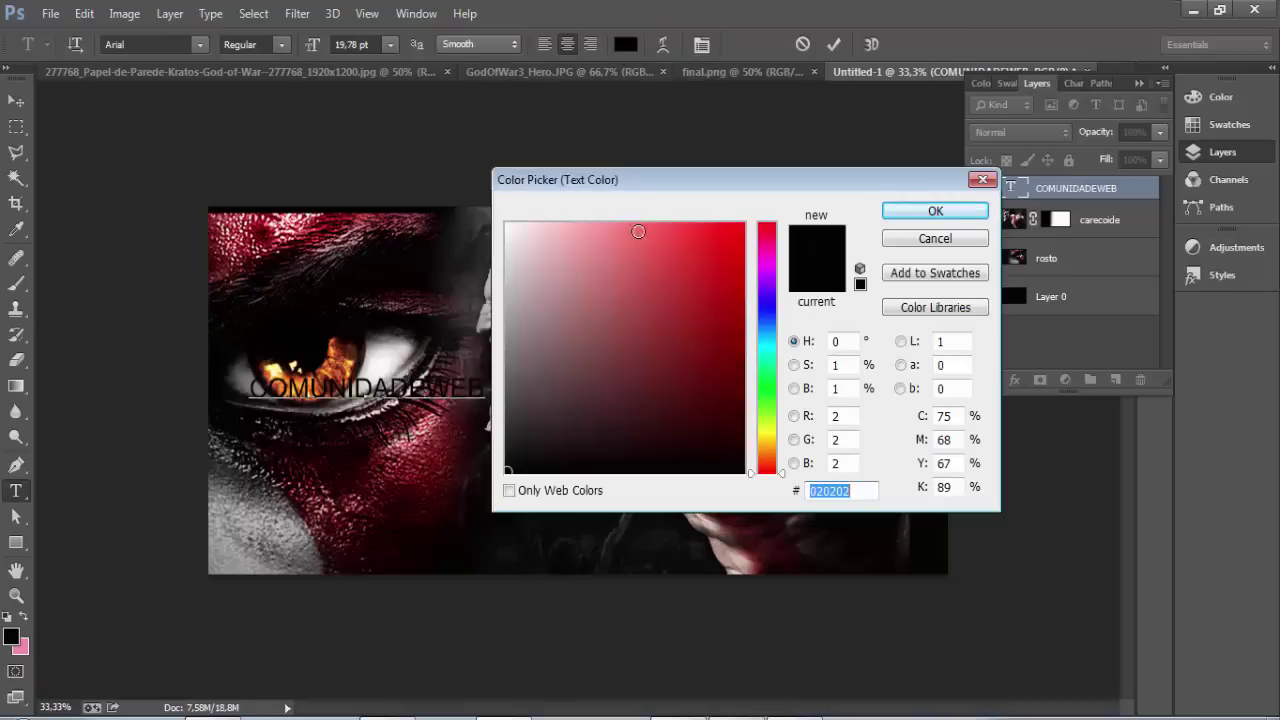
text(fefdfd)
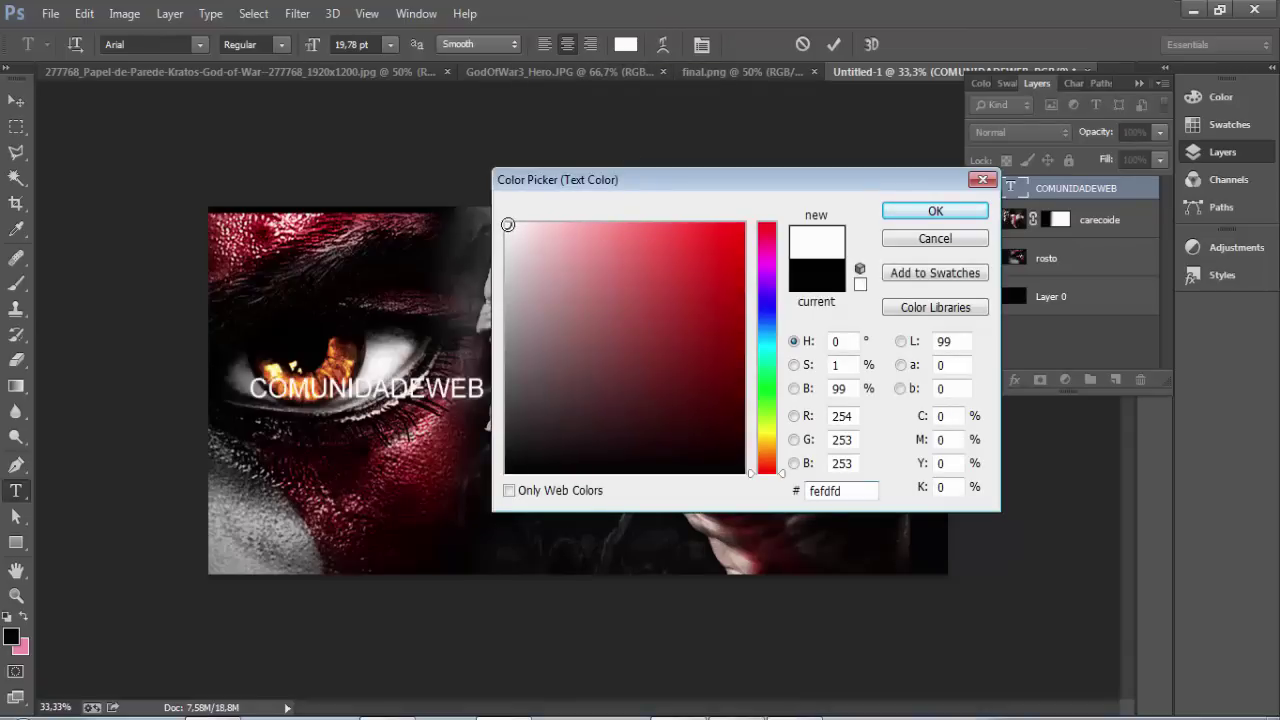
click(912, 214)
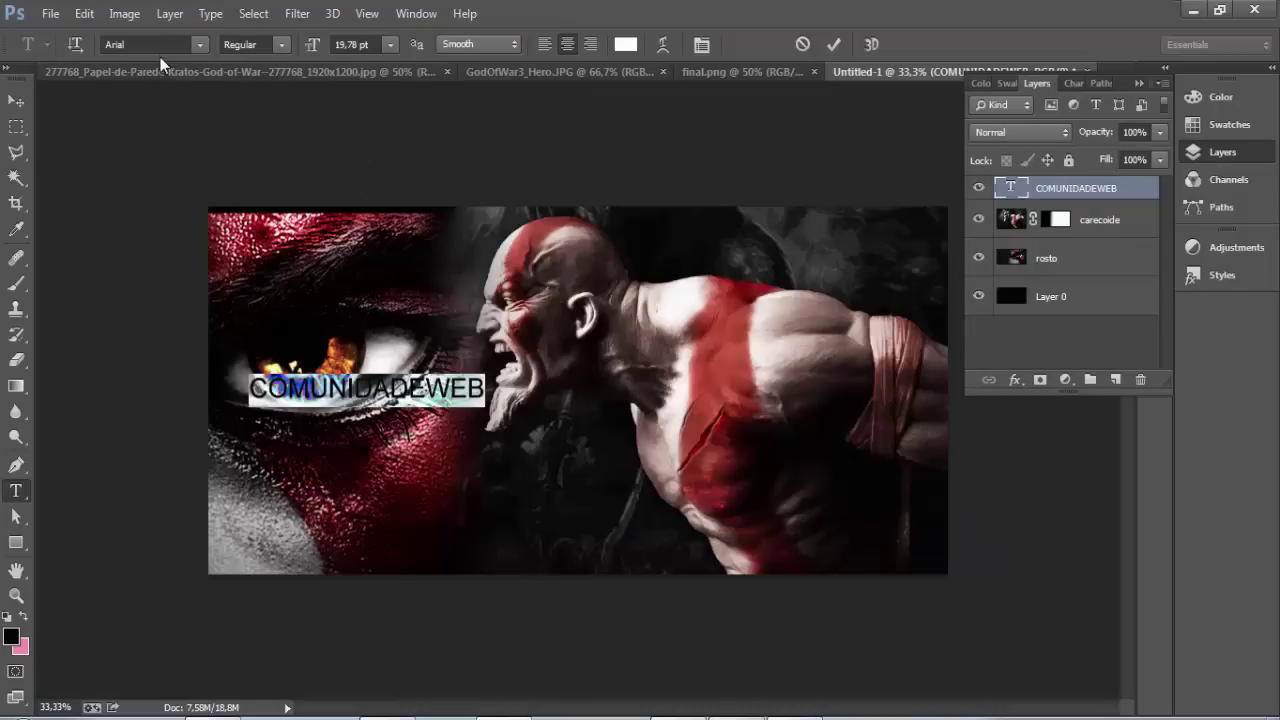
click(199, 45)
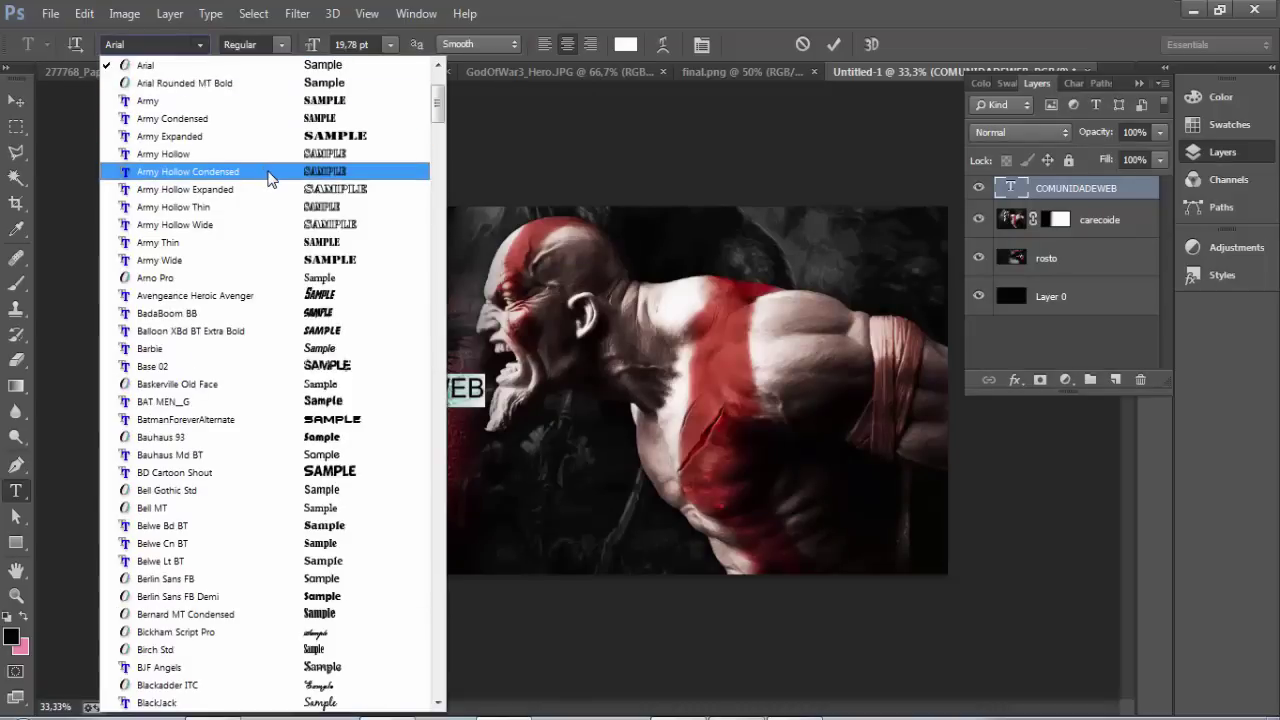
click(357, 472)
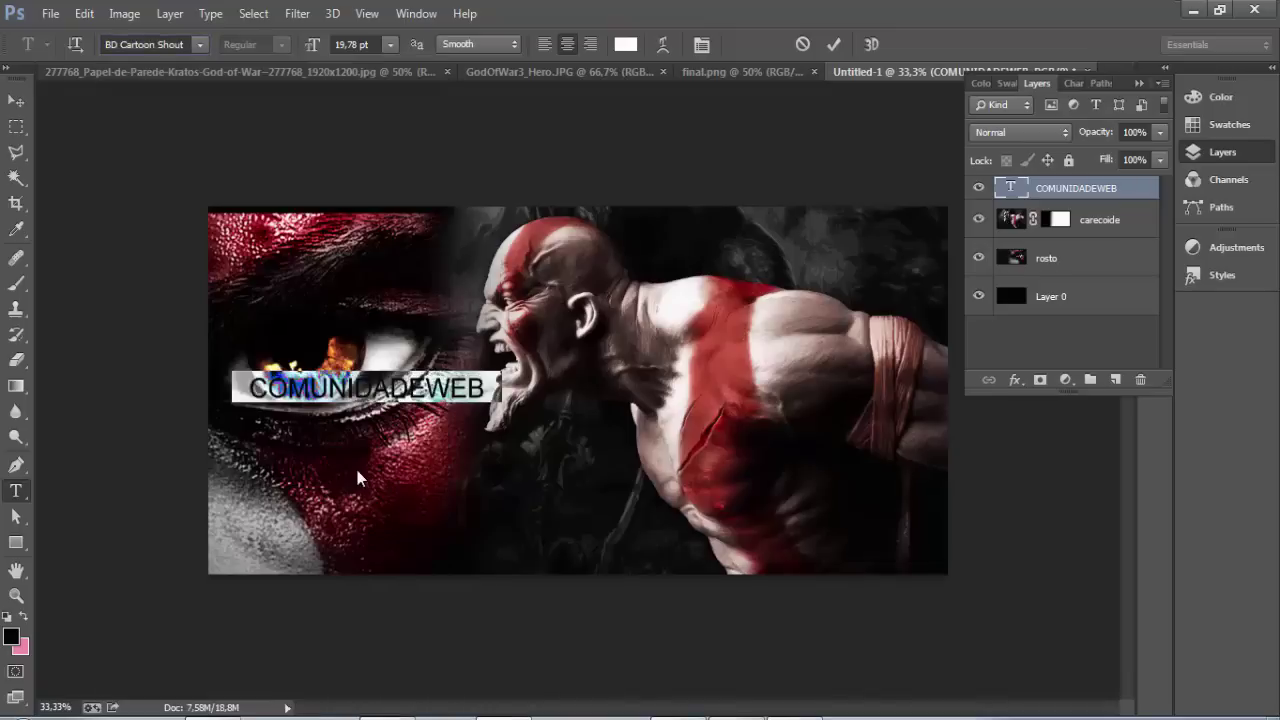
click(17, 102)
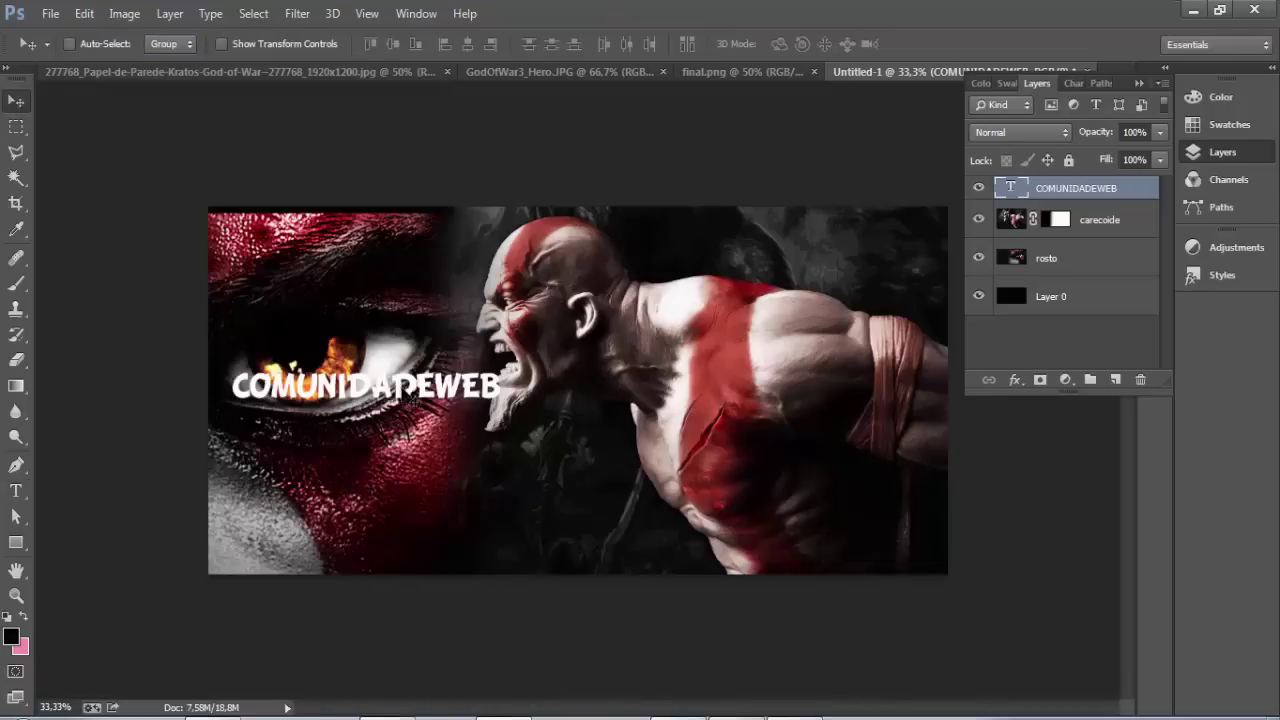
Drag the title to the banner's lower-left edge, keeping the layer name unchanged.
mouse_move(395, 396)
mouse_down()
mouse_move(420, 565)
mouse_move(420, 549)
mouse_up()
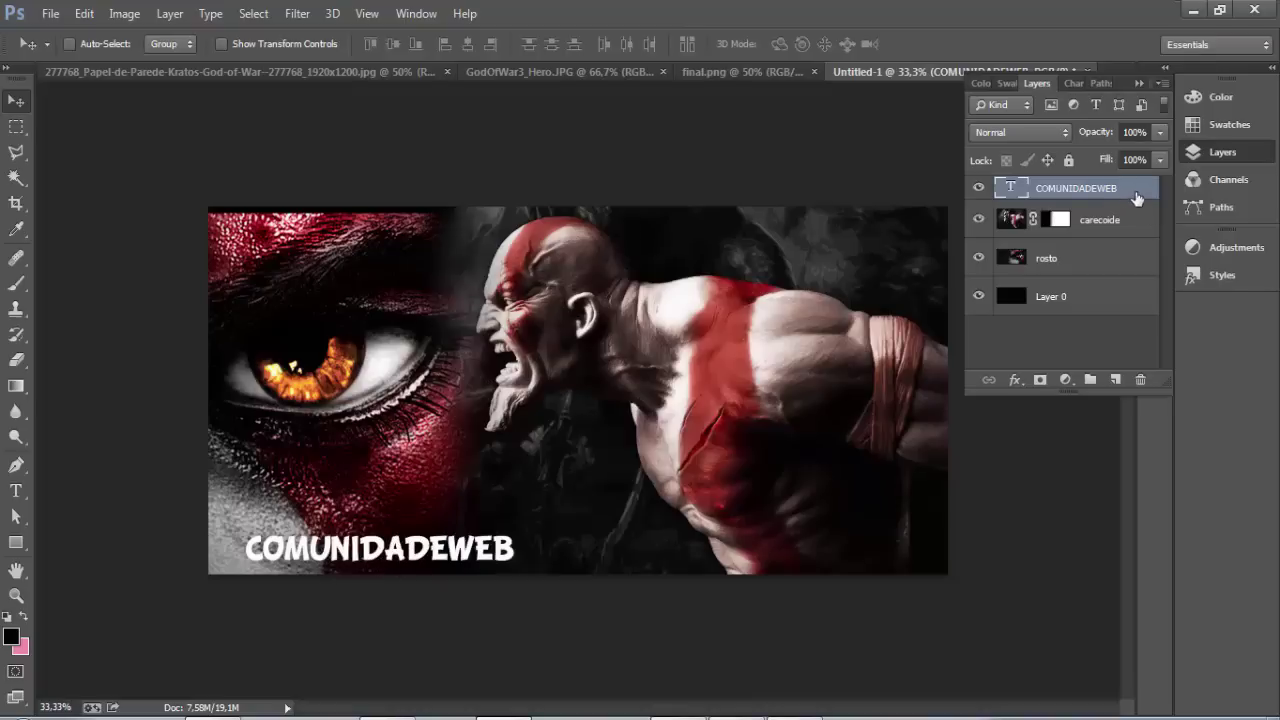
double_click(1087, 190)
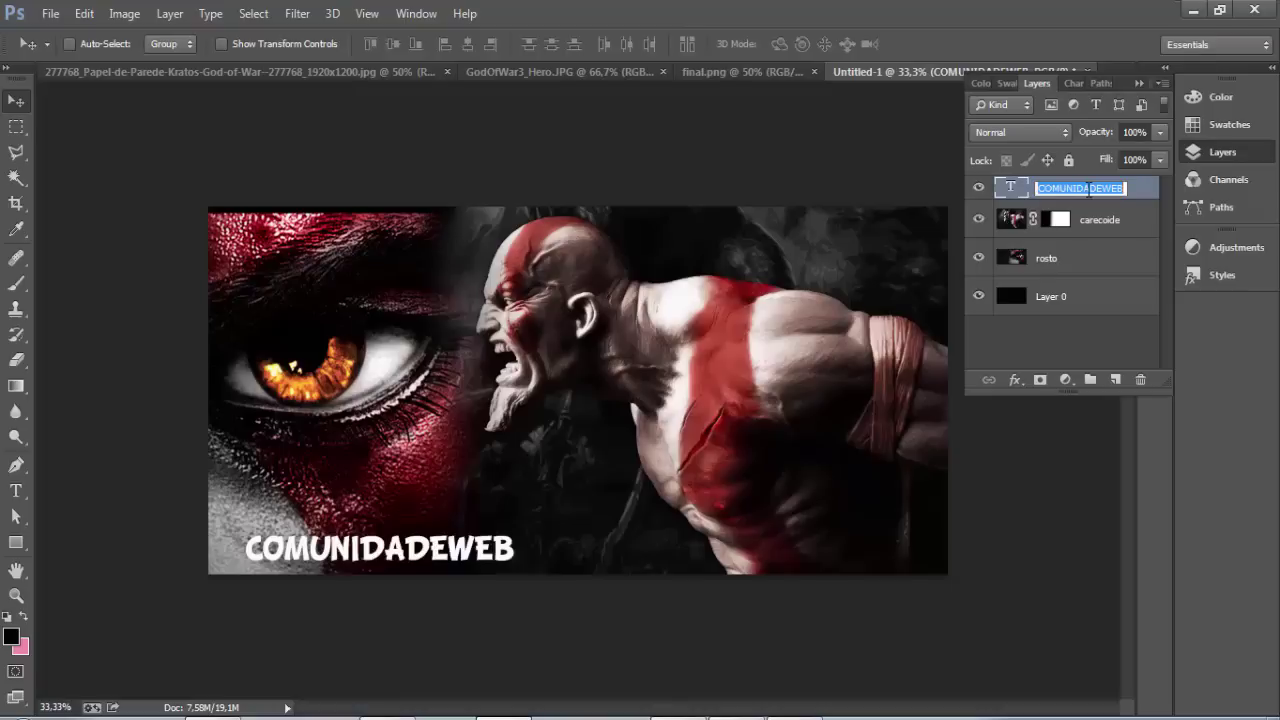
key(Return)
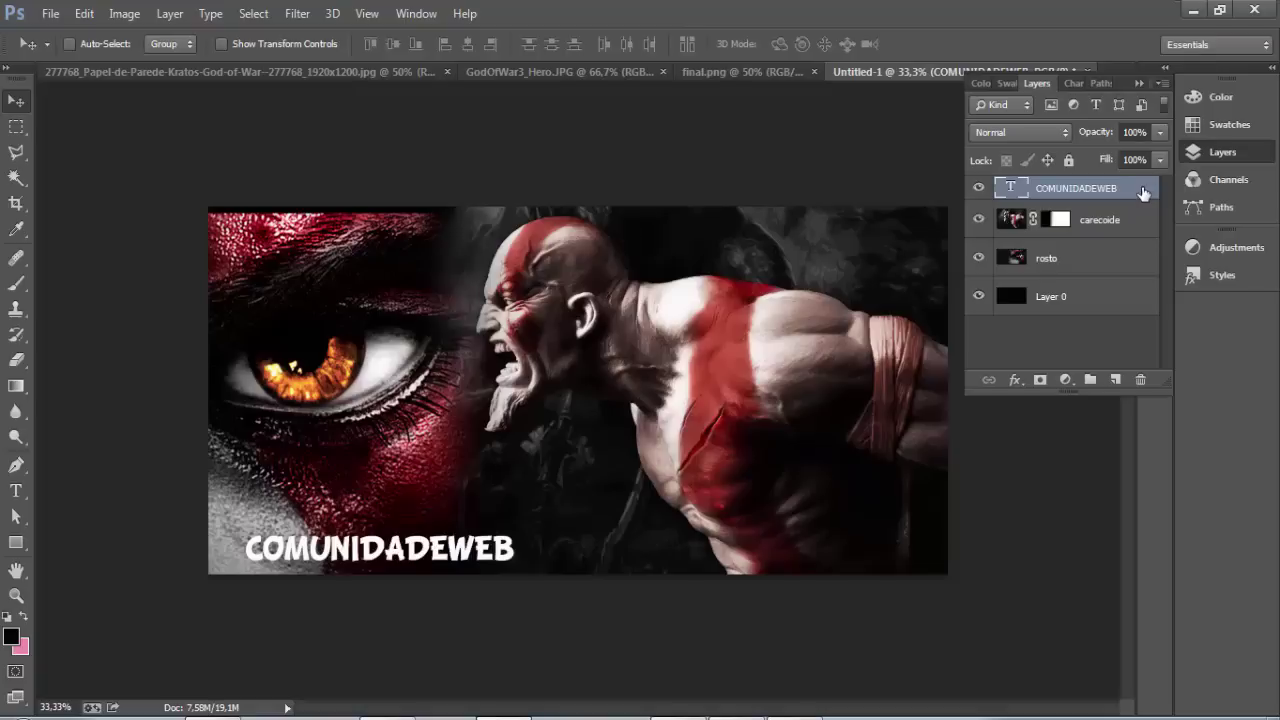
Give the COMUNIDADEWEB title a Smooth Bevel & Emboss with 266% depth.
double_click(1143, 192)
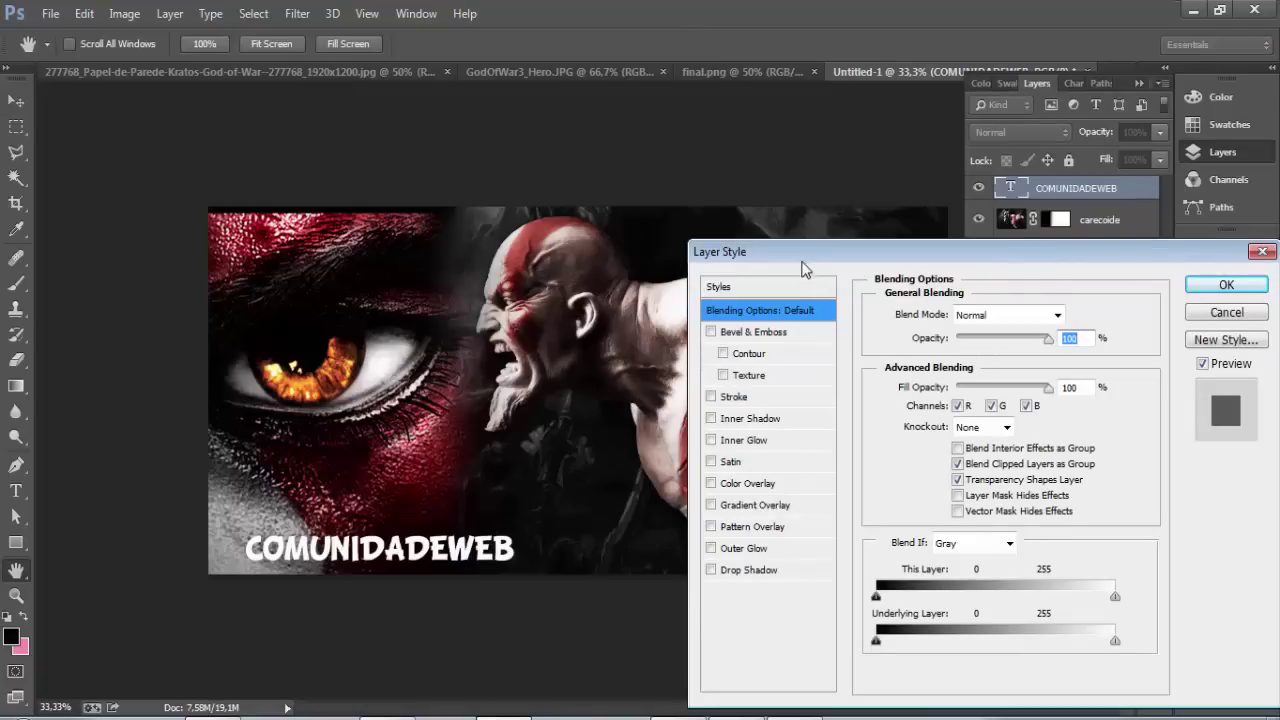
drag(802, 256, 771, 176)
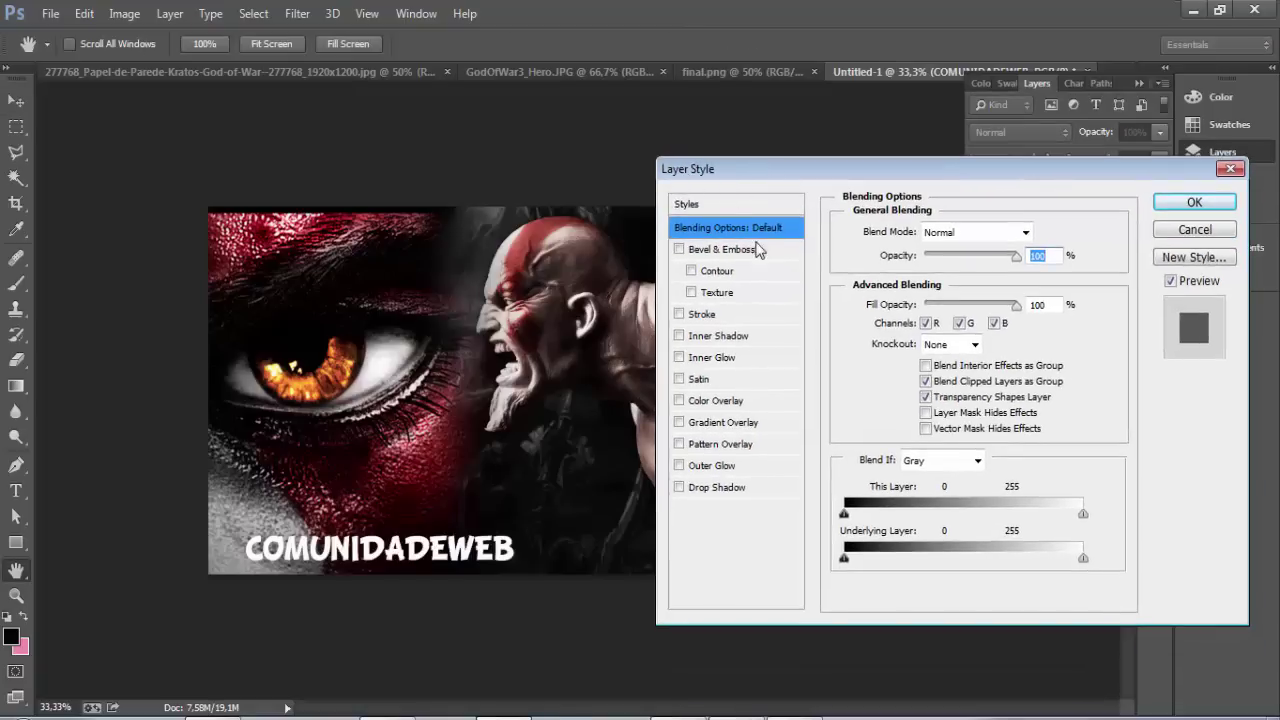
mouse_move(772, 181)
mouse_down()
mouse_move(905, 118)
mouse_move(873, 43)
mouse_up()
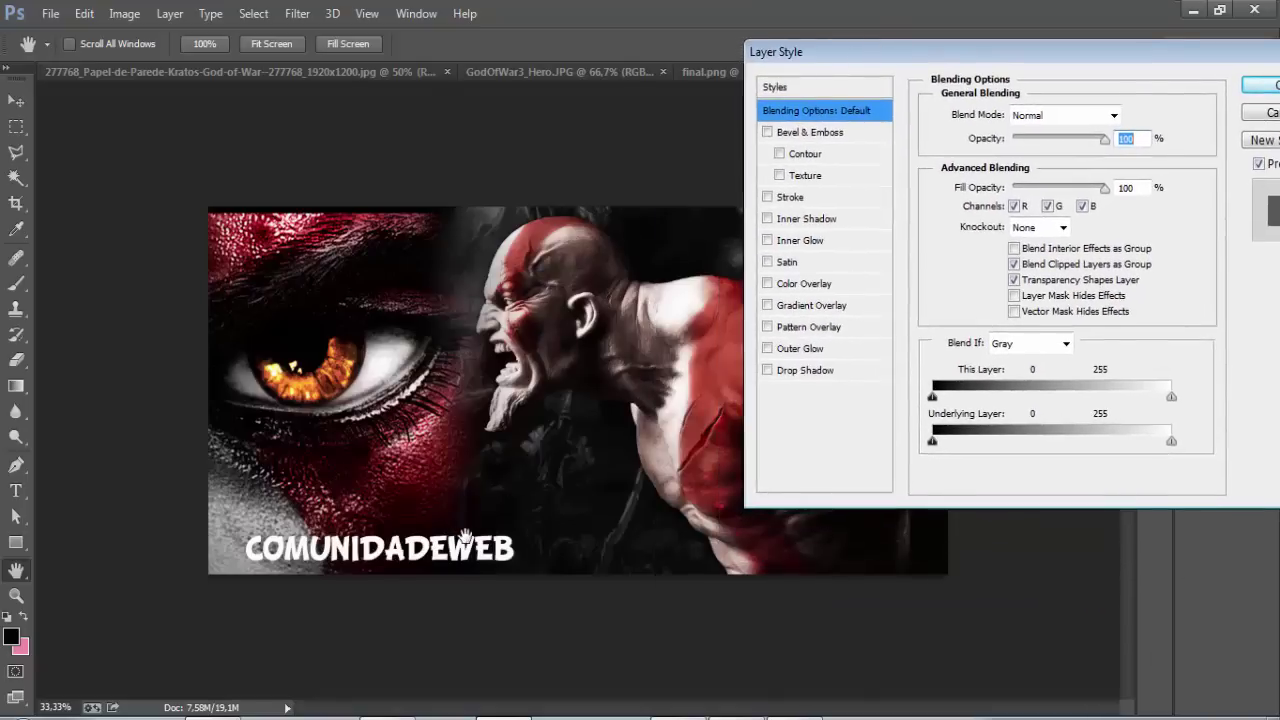
click(850, 138)
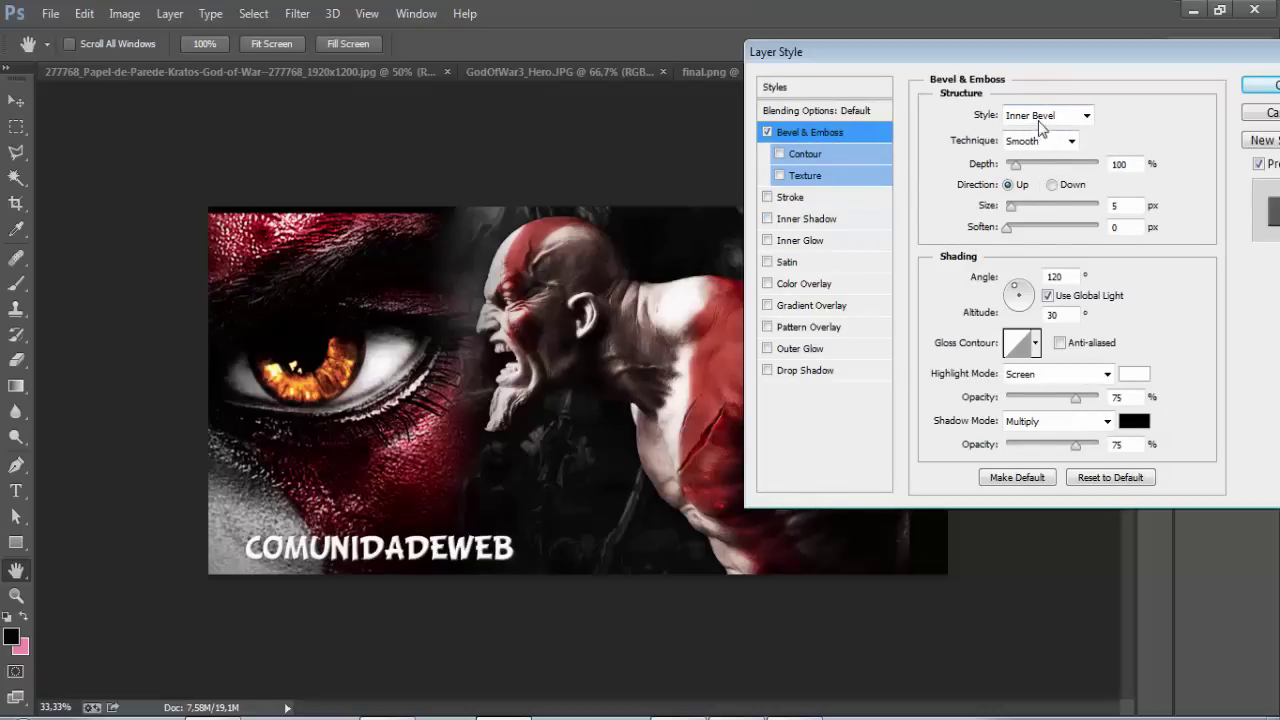
click(1039, 143)
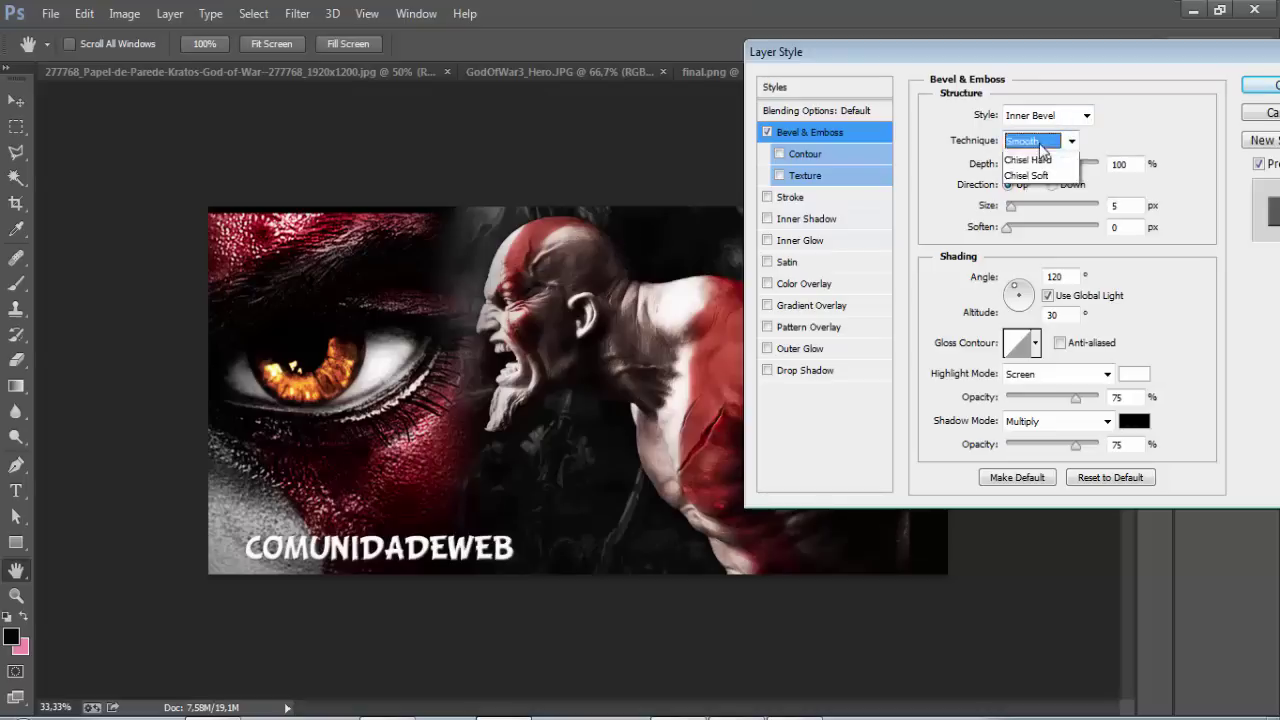
click(1039, 143)
drag(1015, 165, 1032, 167)
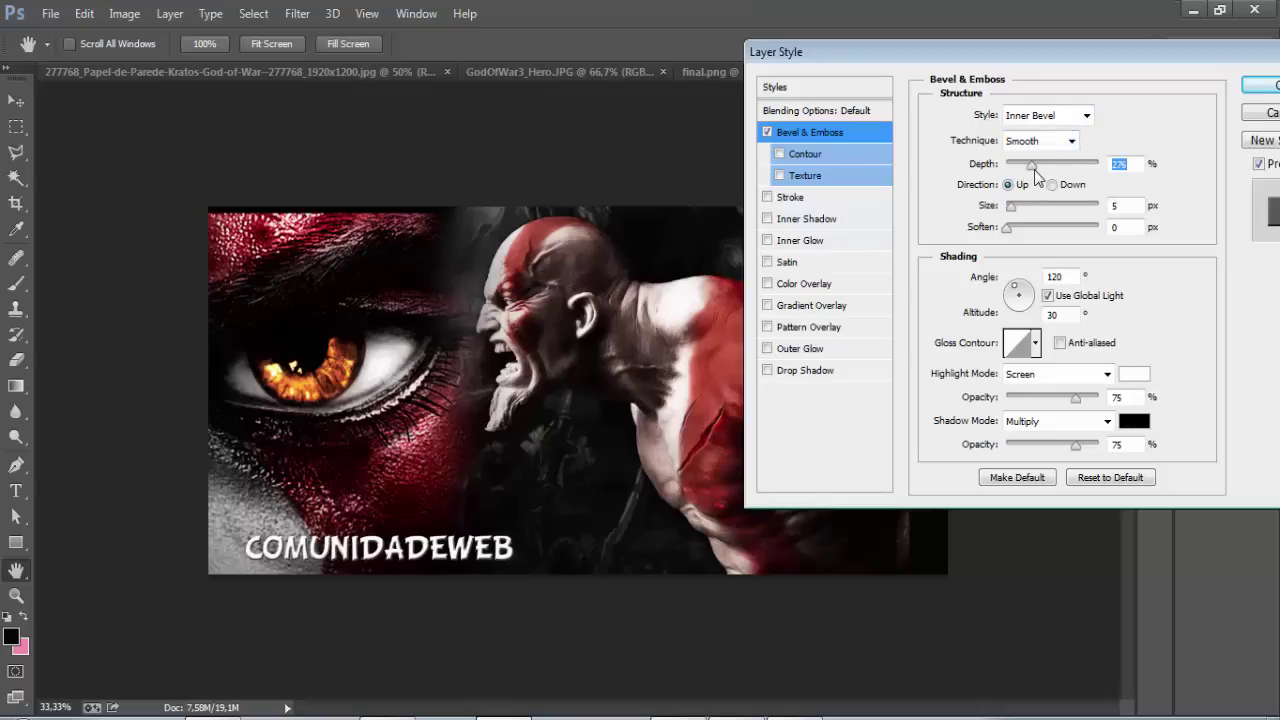
key(ctrl+plus)
key(ctrl+plus)
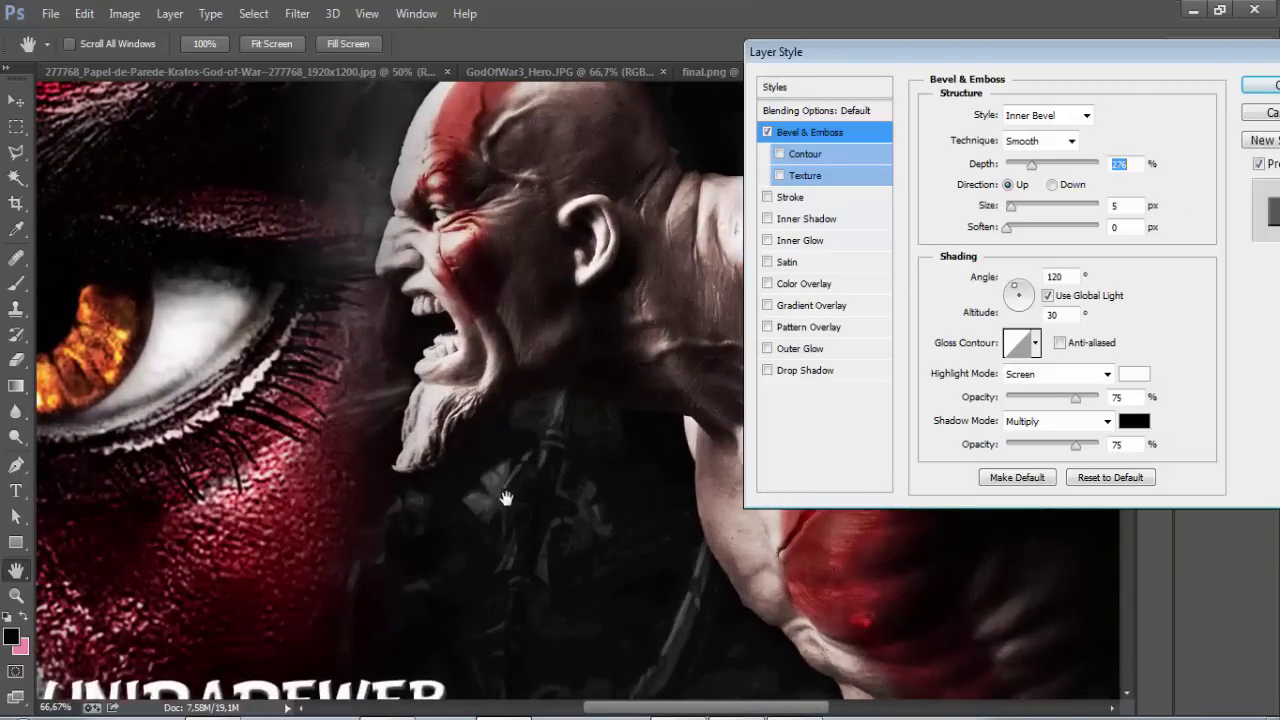
Set the title's Bevel & Emboss to Inner Bevel, Smooth, 174% depth, and adjust its size.
click(1126, 698)
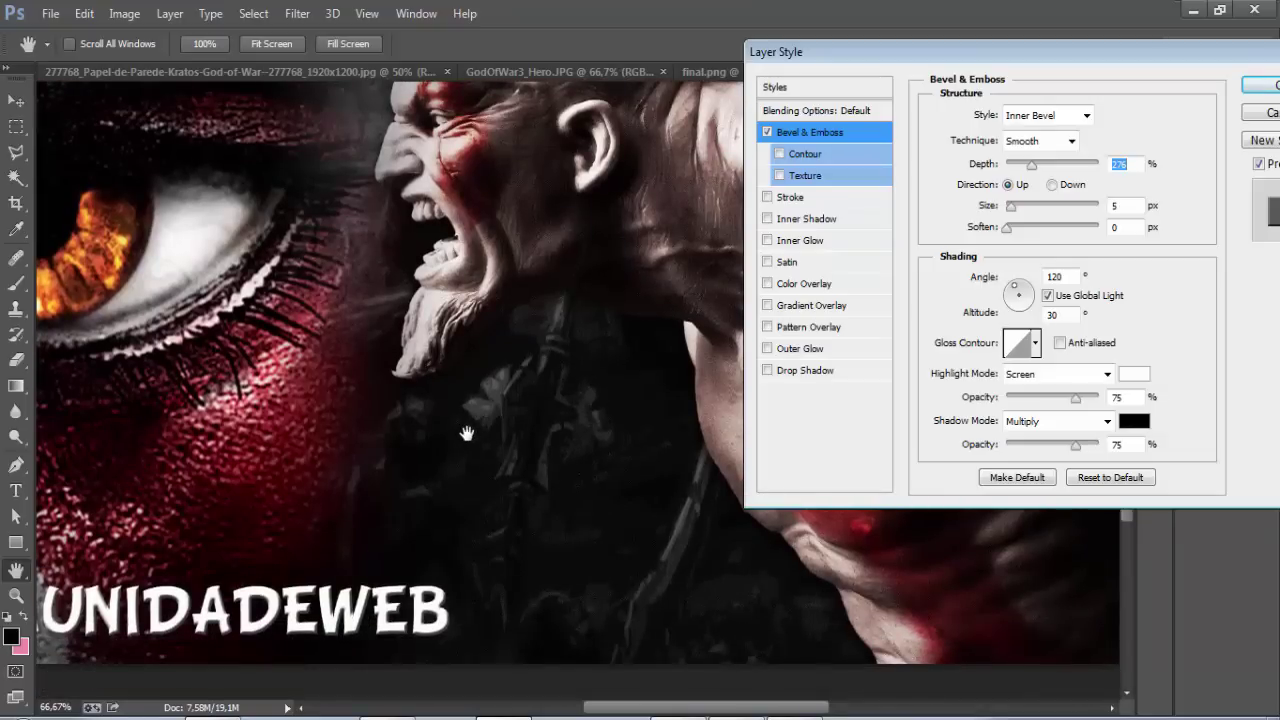
mouse_move(467, 433)
mouse_down()
mouse_move(420, 318)
mouse_move(453, 447)
mouse_move(465, 276)
mouse_move(455, 190)
mouse_up()
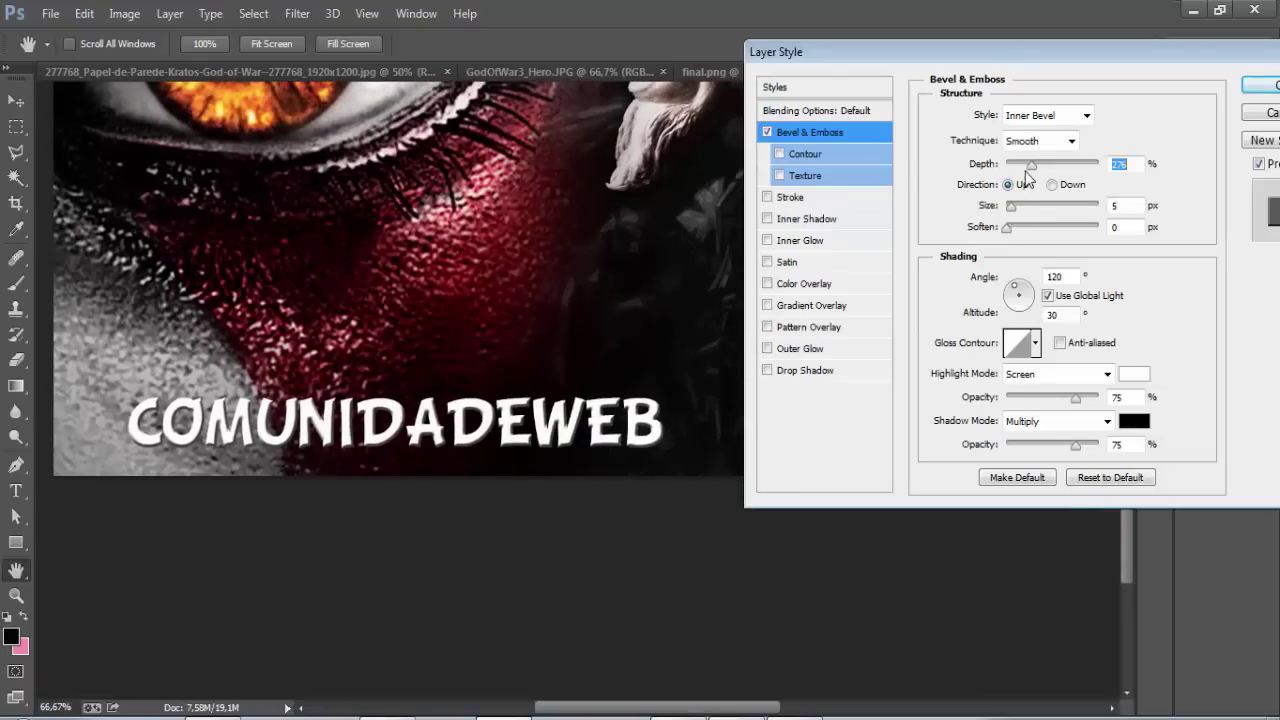
mouse_move(1056, 167)
mouse_down()
mouse_move(1002, 178)
mouse_move(1025, 190)
mouse_up()
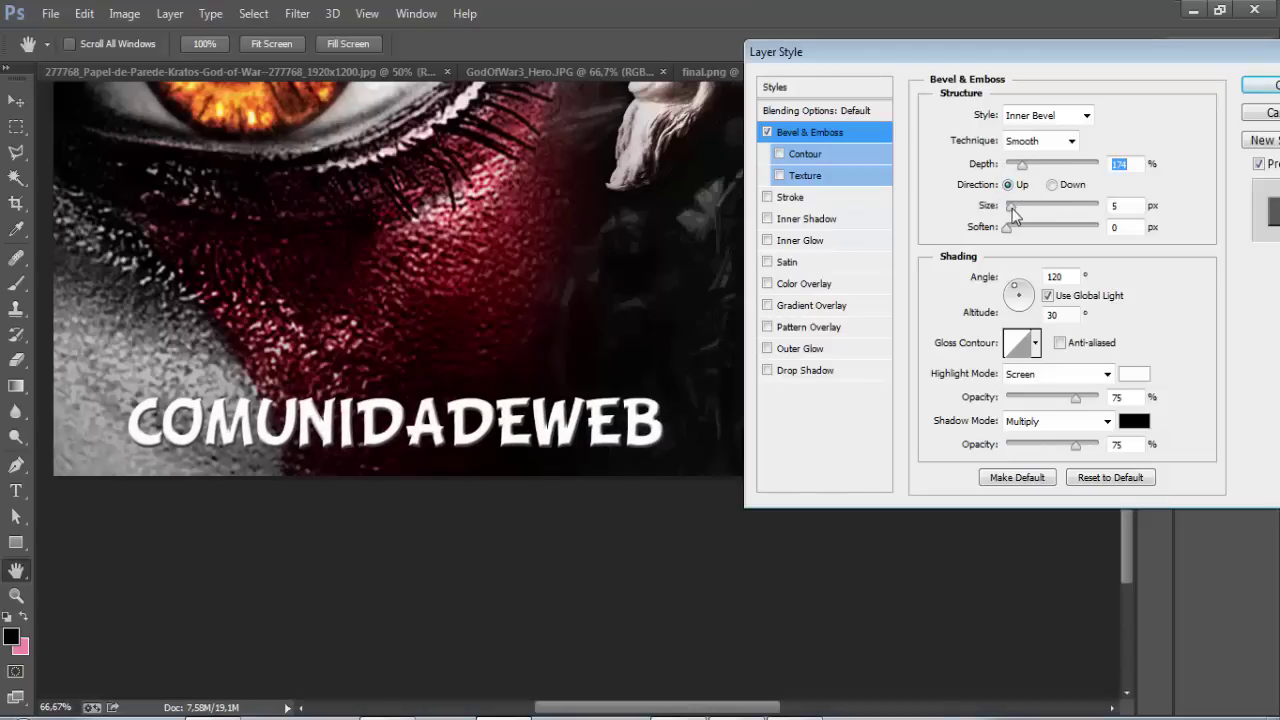
drag(1013, 215, 1033, 217)
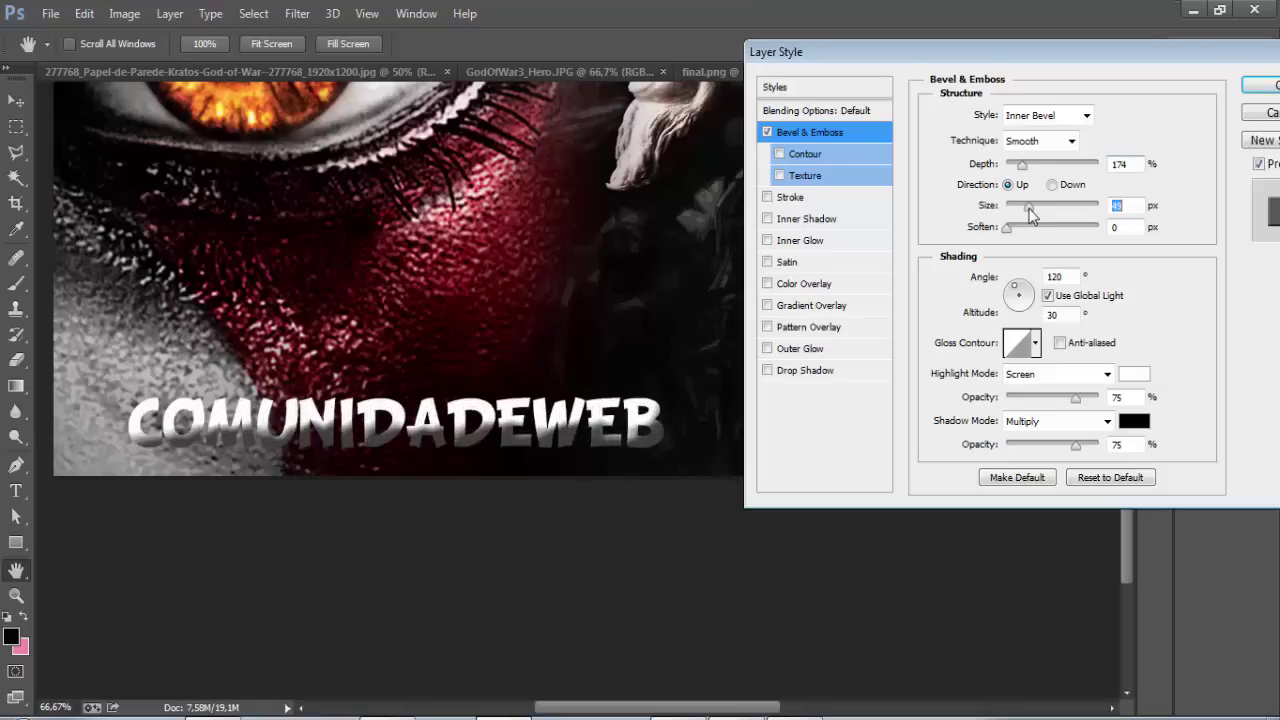
drag(1031, 215, 1012, 213)
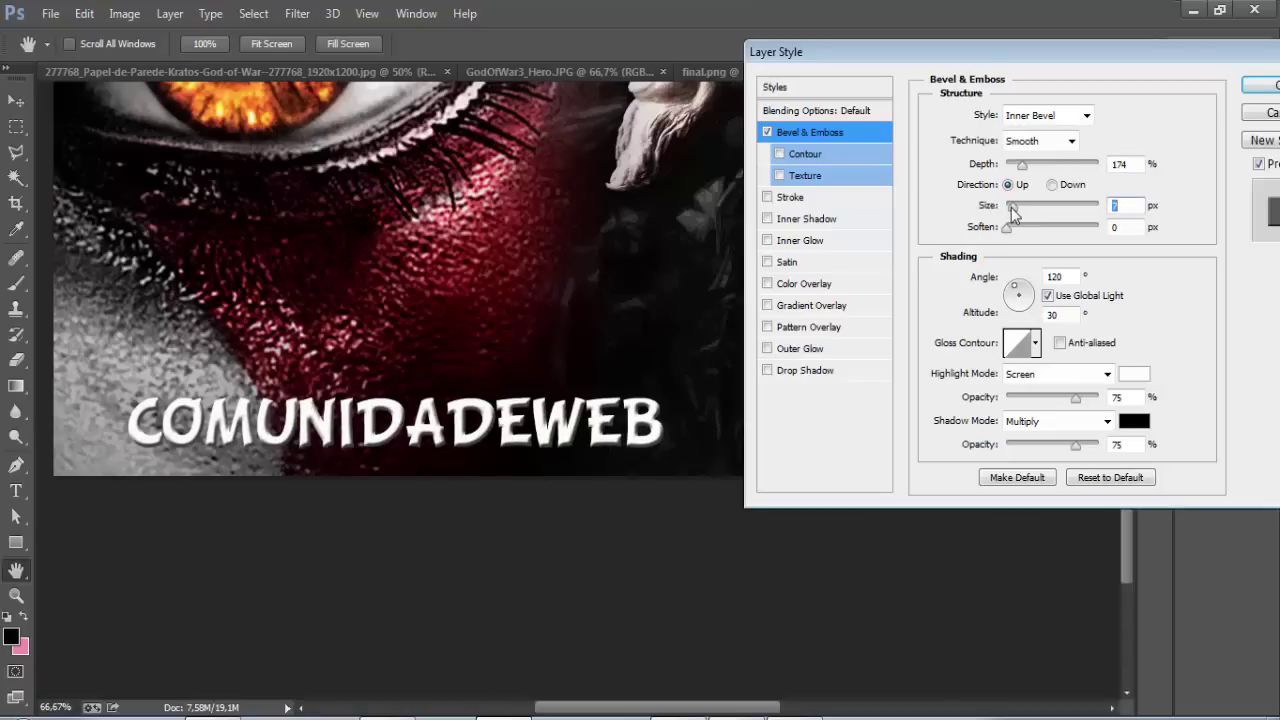
key(ctrl+plus)
drag(488, 289, 514, 257)
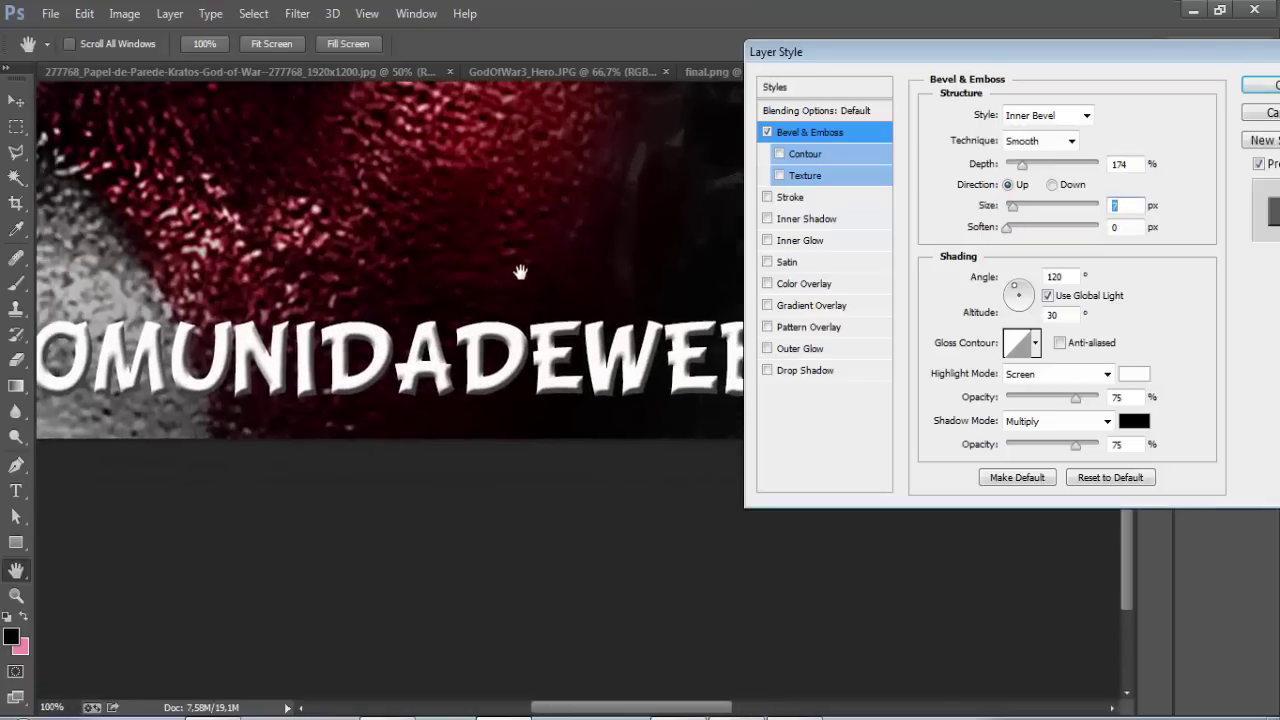
Soften the title bevel to 8 px, lower lighting altitude to 5, and apply the style.
mouse_move(1009, 230)
mouse_down()
mouse_move(1093, 253)
mouse_move(1040, 237)
mouse_move(1058, 245)
mouse_up()
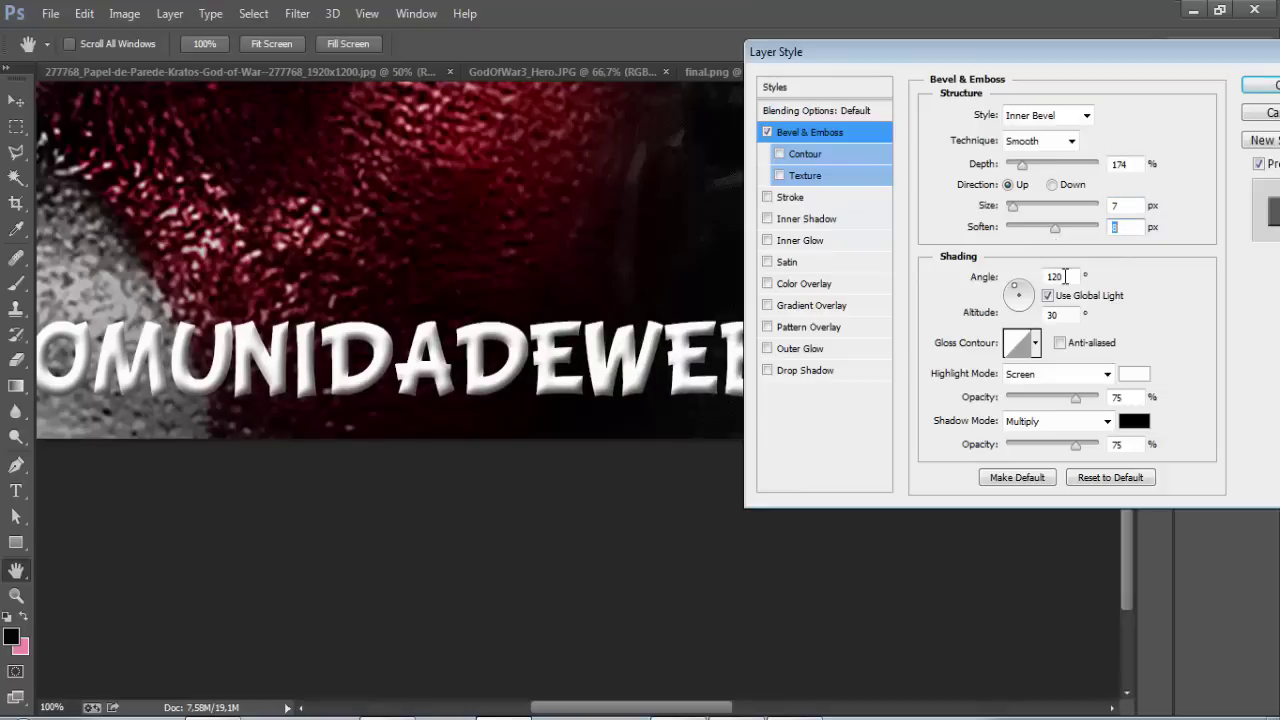
click(1057, 276)
mouse_move(1017, 290)
mouse_down()
mouse_move(1040, 292)
mouse_move(1022, 283)
mouse_up()
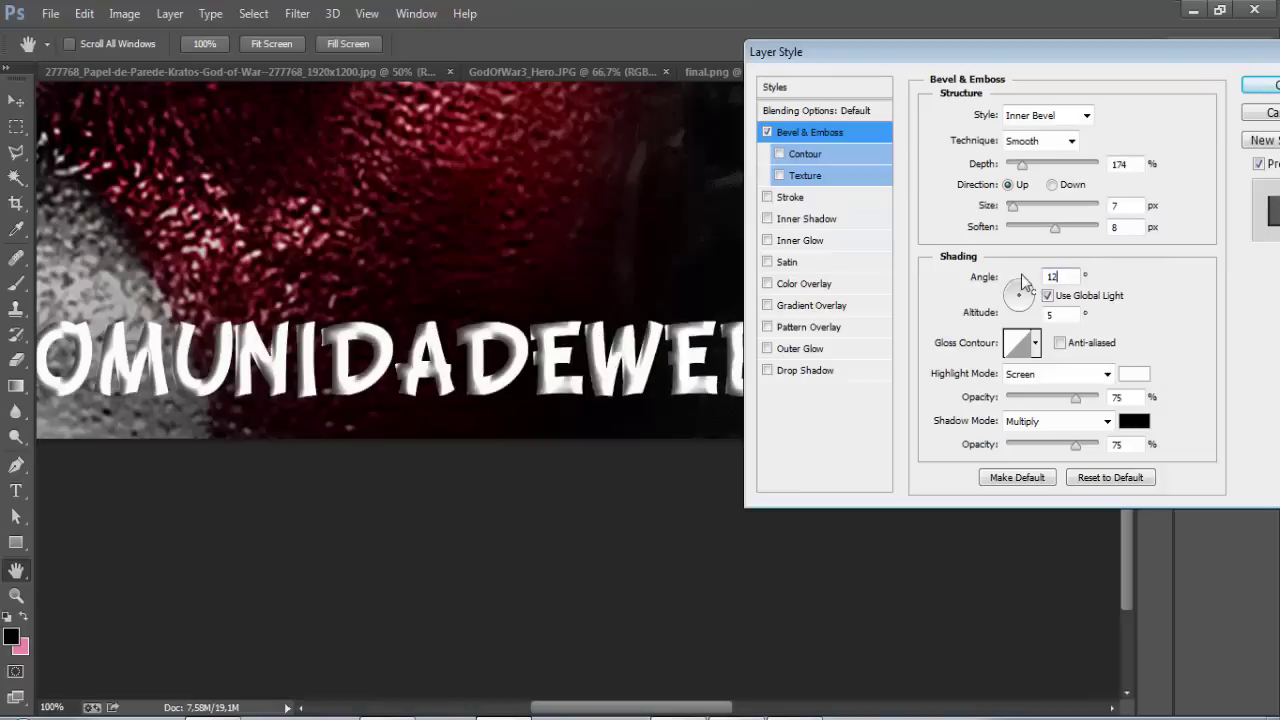
key(Return)
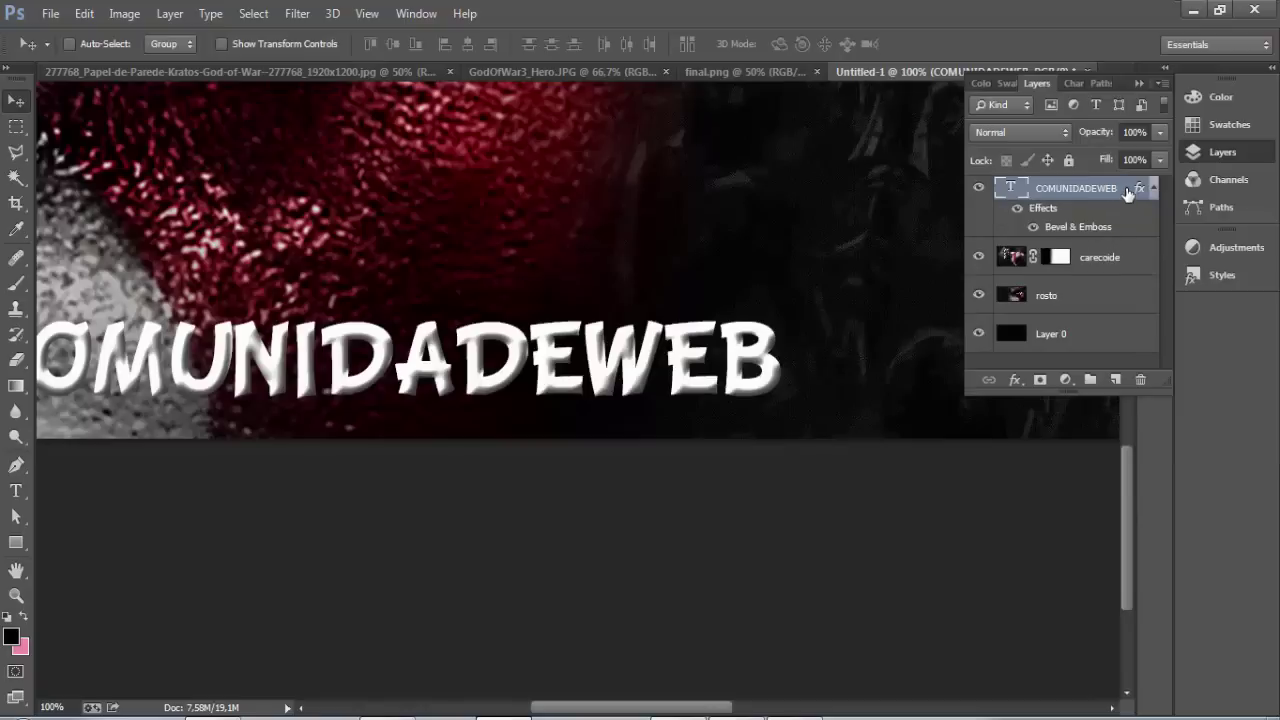
Add a Drop Shadow to the COMUNIDADEWEB title with Normal blend mode.
double_click(1128, 190)
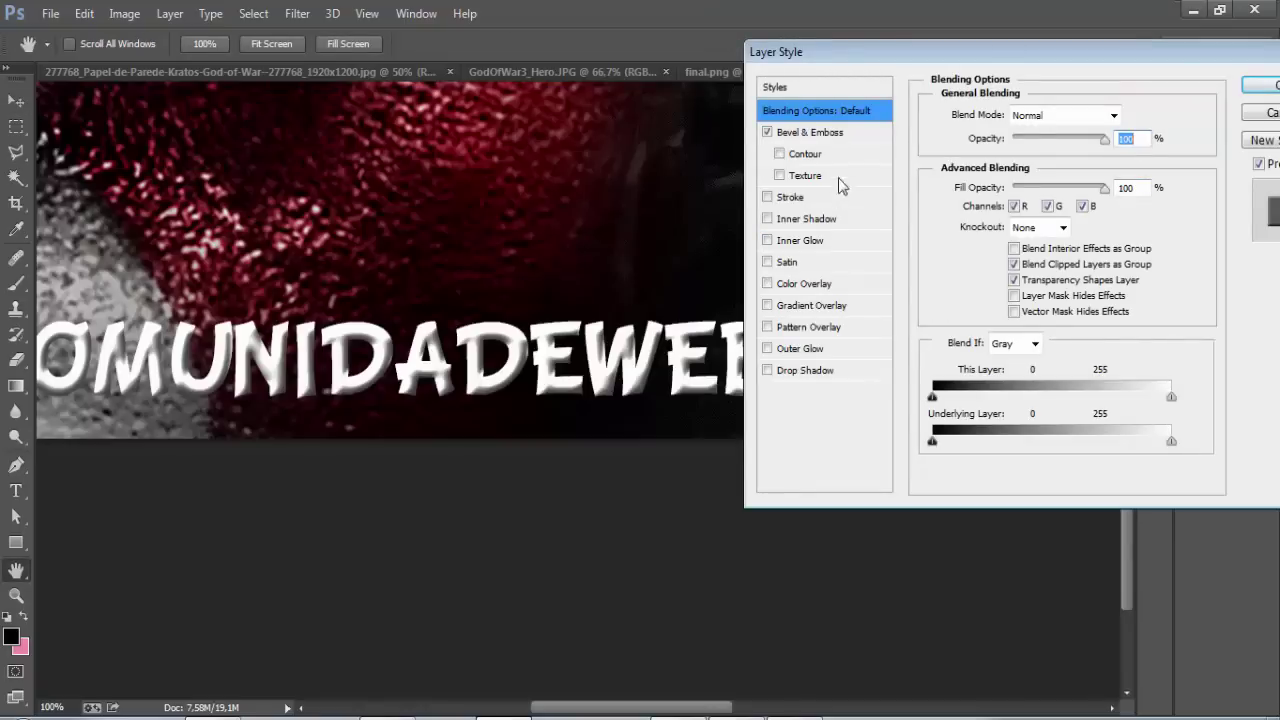
click(865, 134)
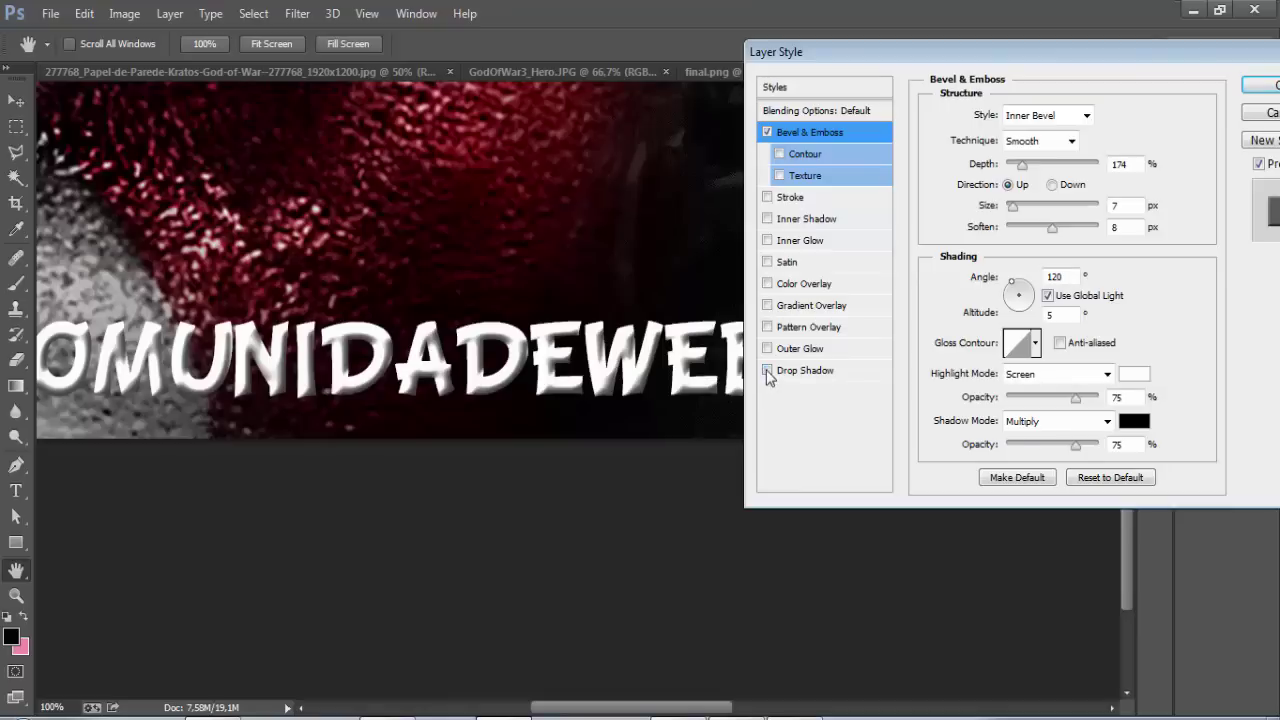
click(862, 380)
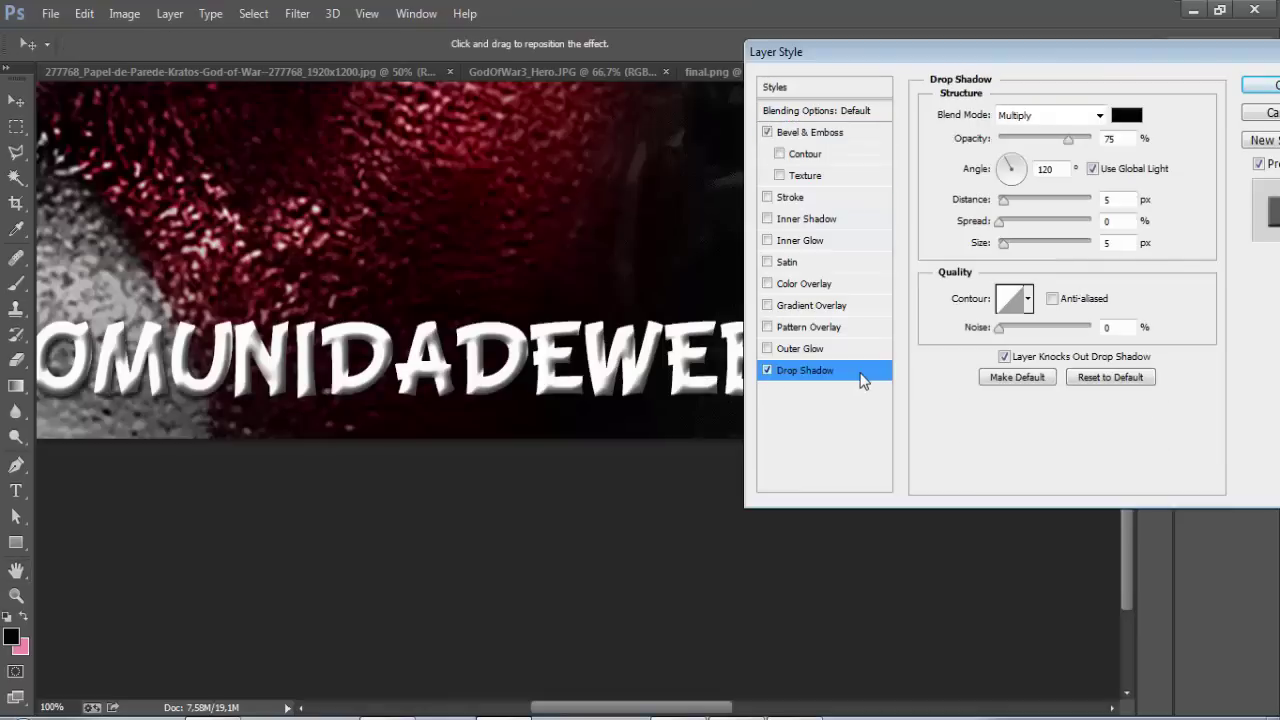
click(1046, 120)
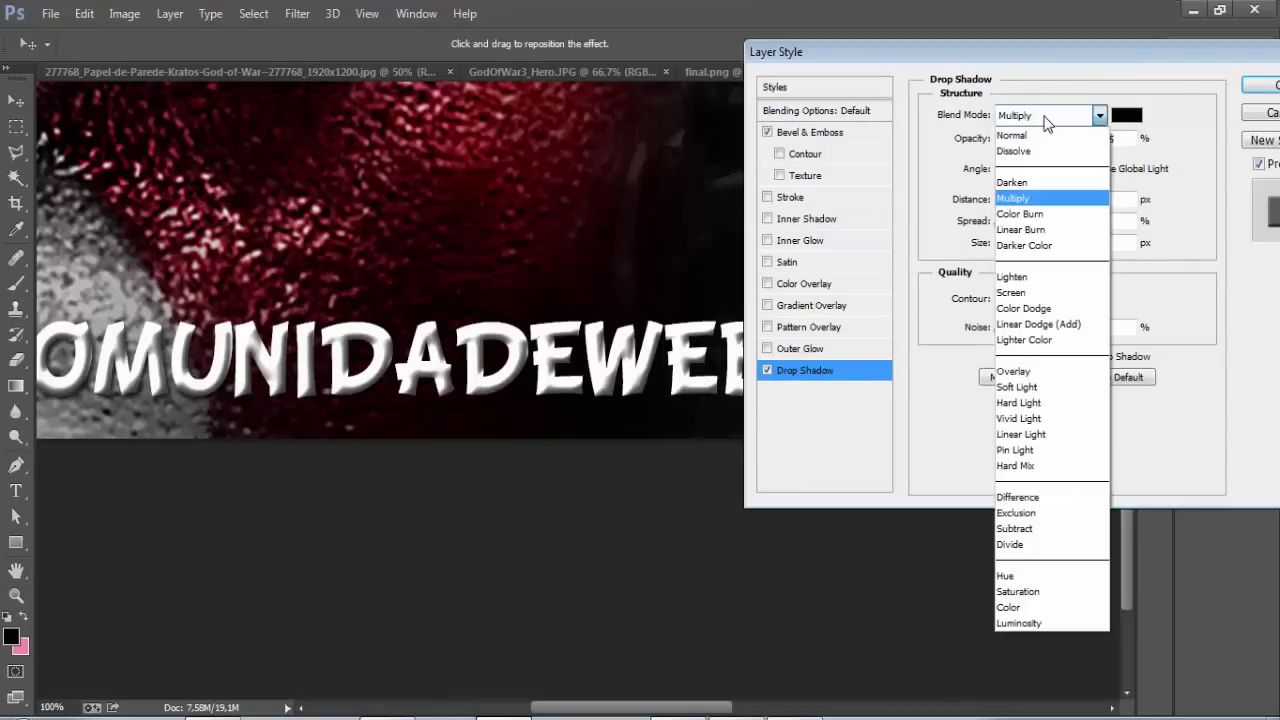
click(1040, 140)
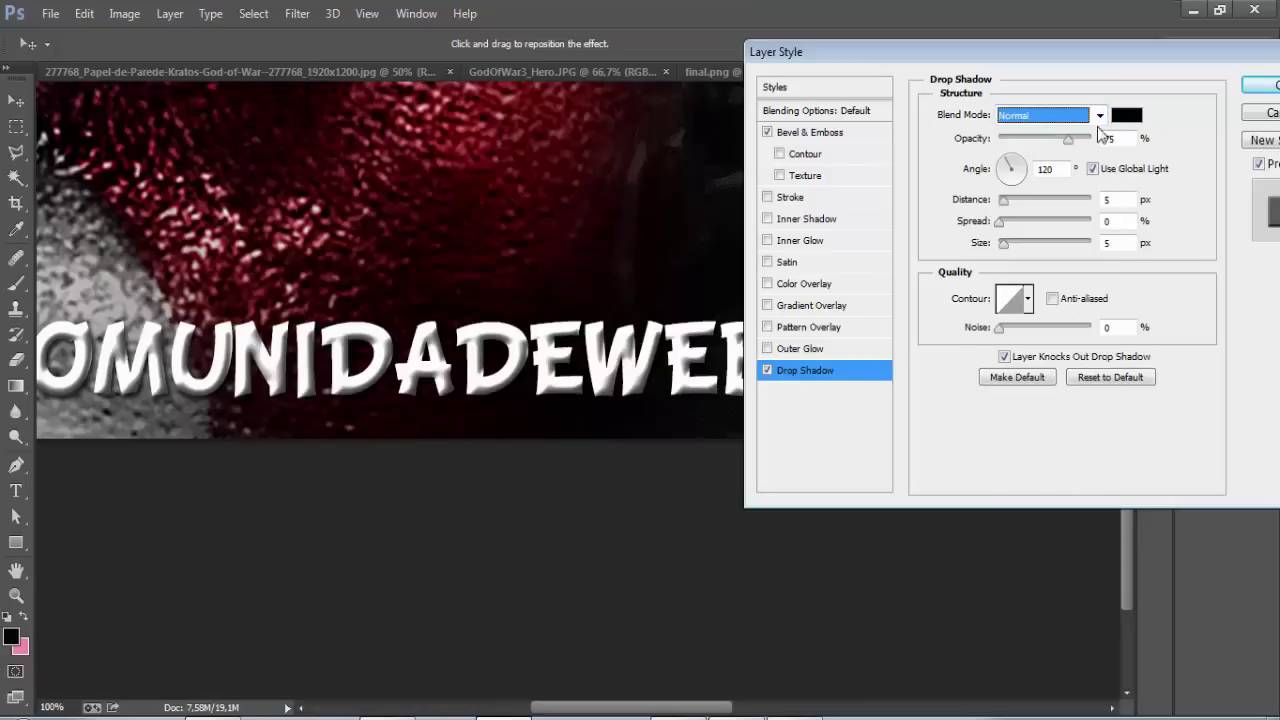
Set the drop shadow colour to magenta #e500a2.
click(1126, 116)
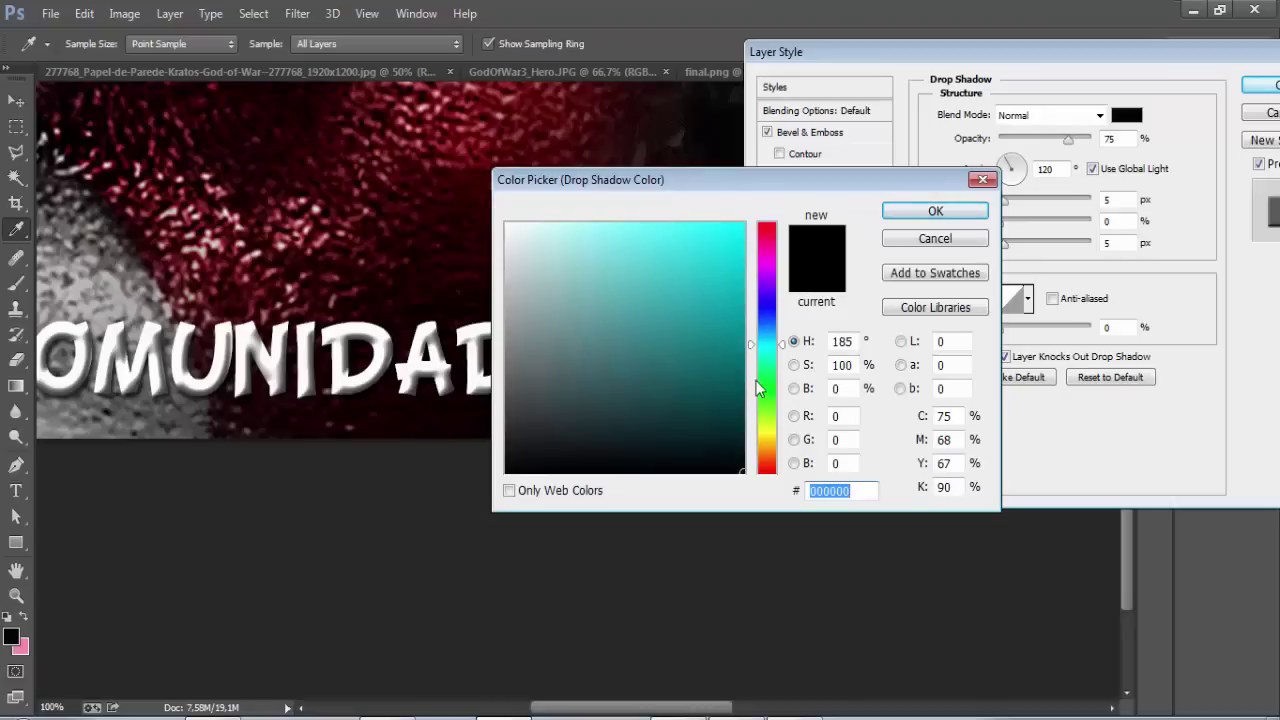
click(765, 262)
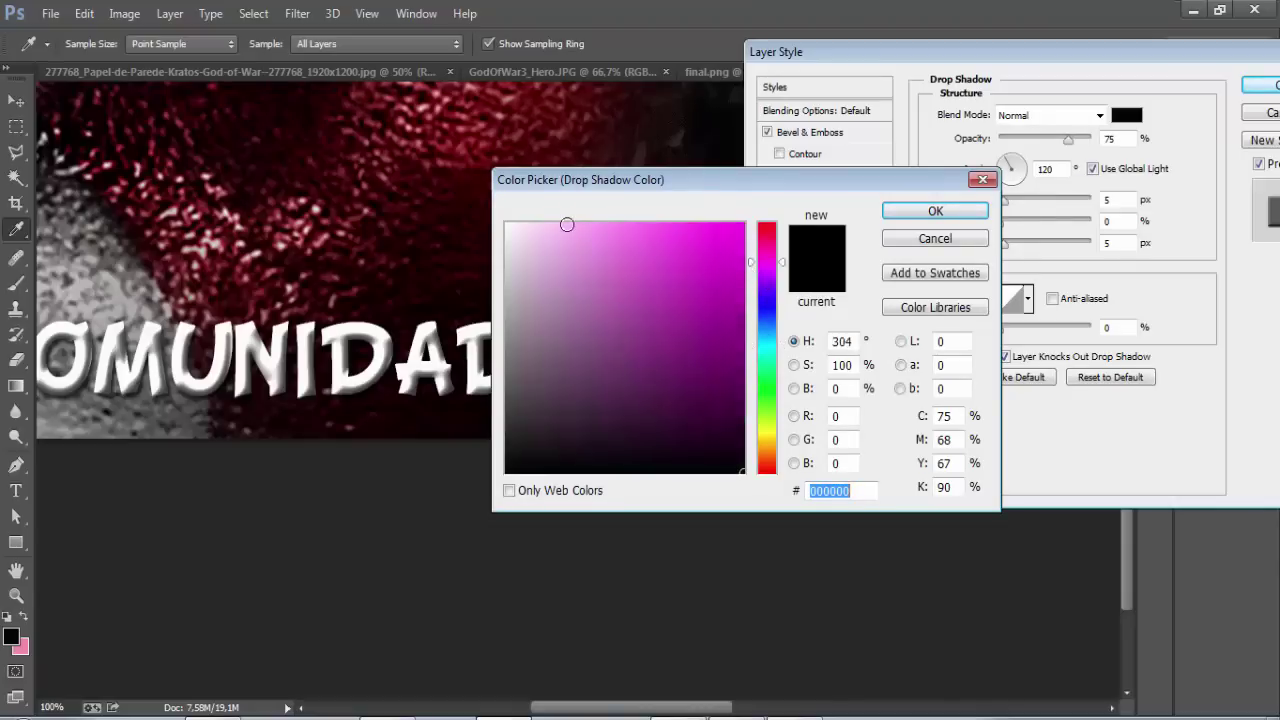
click(572, 229)
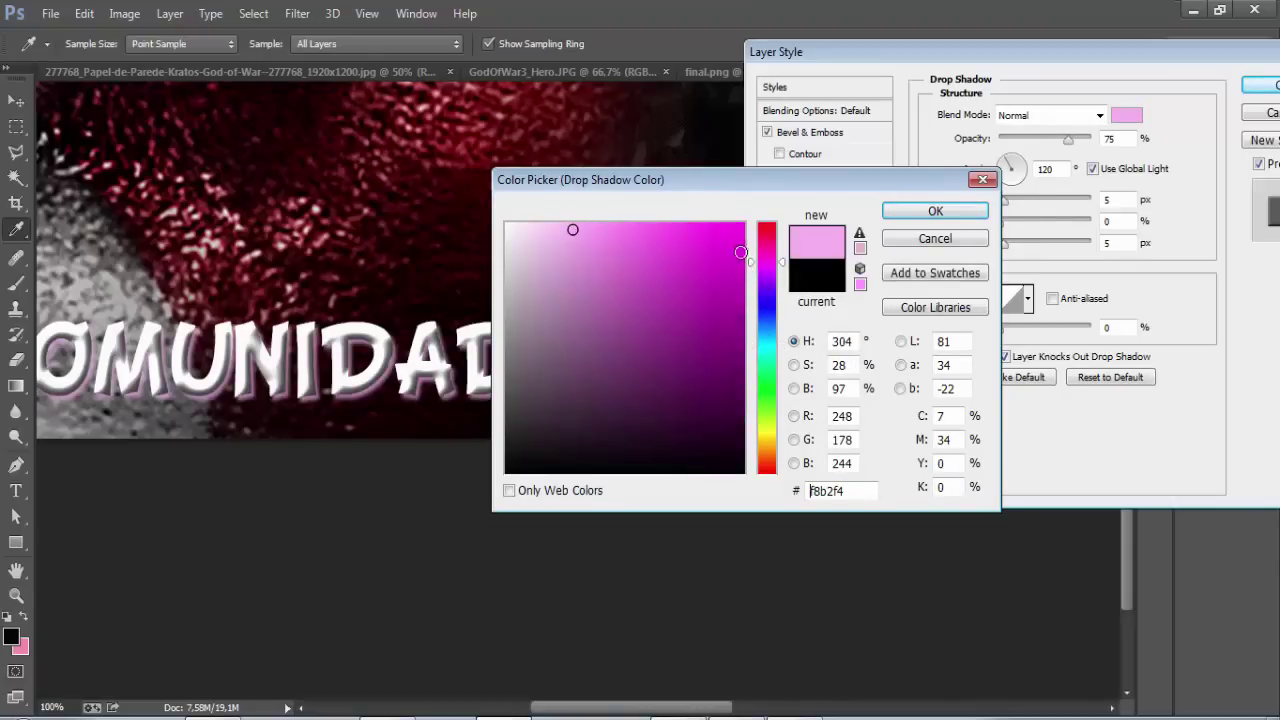
click(760, 251)
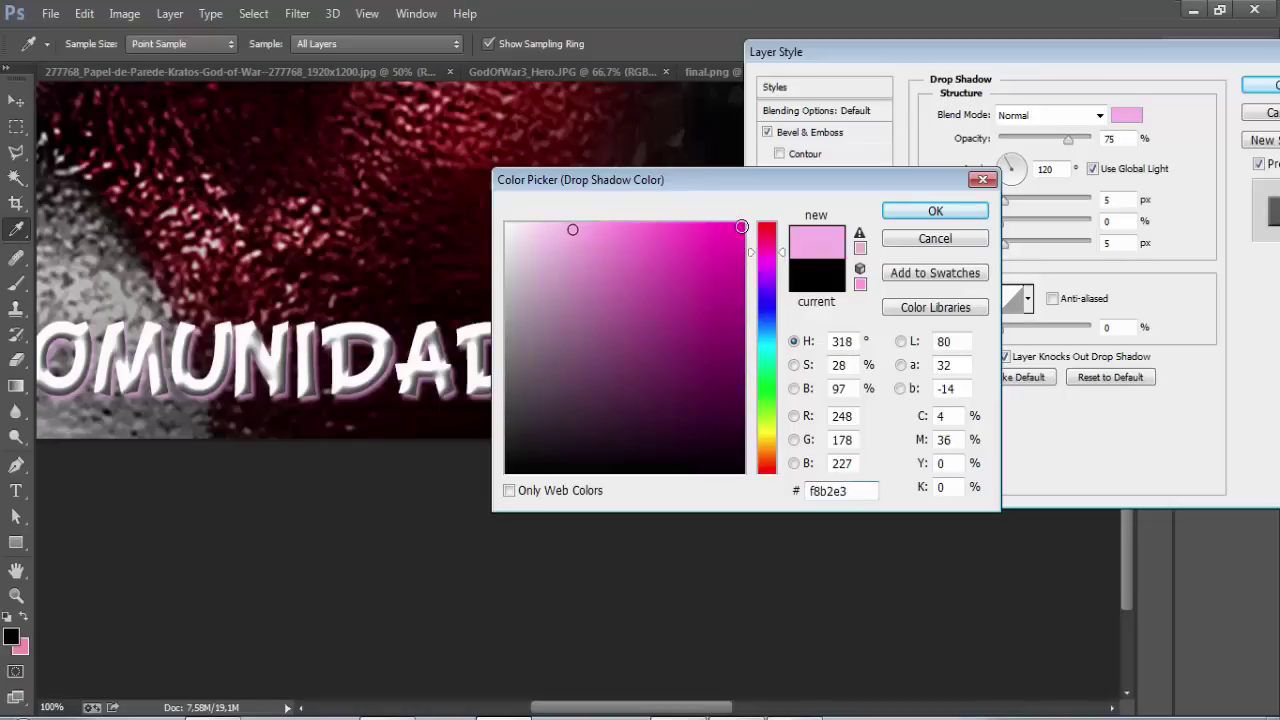
click(741, 227)
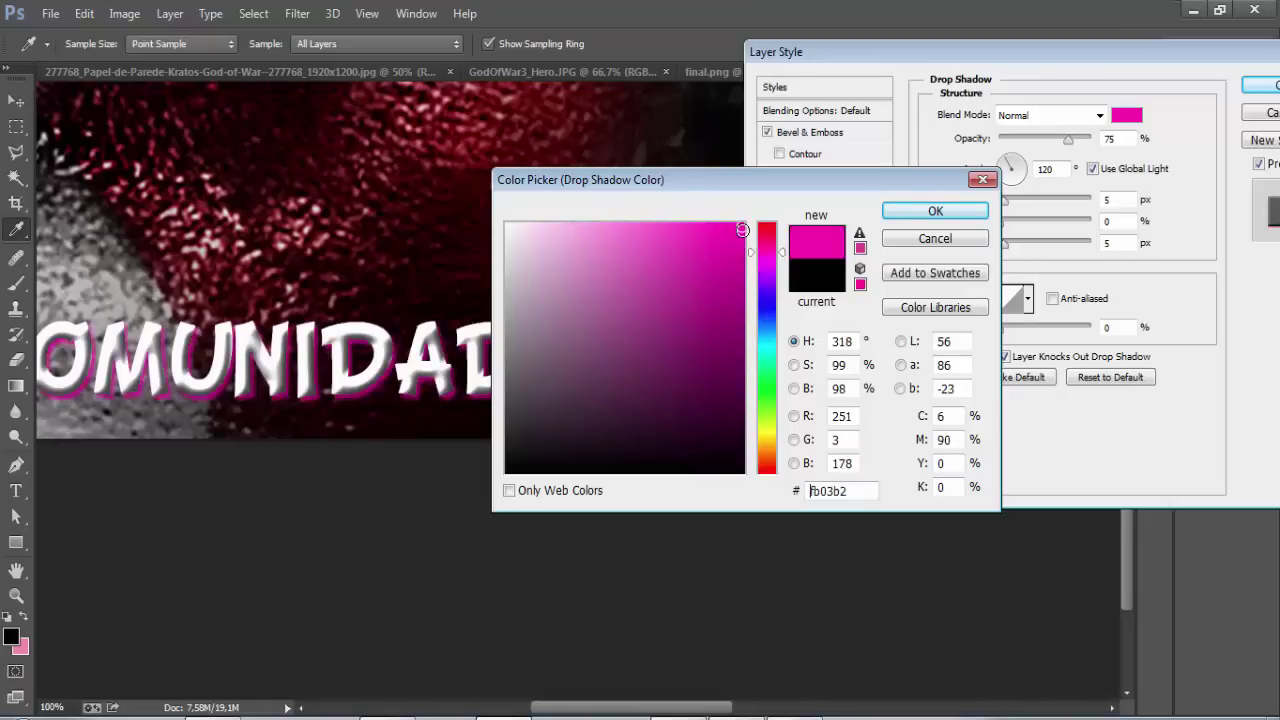
drag(741, 229, 744, 248)
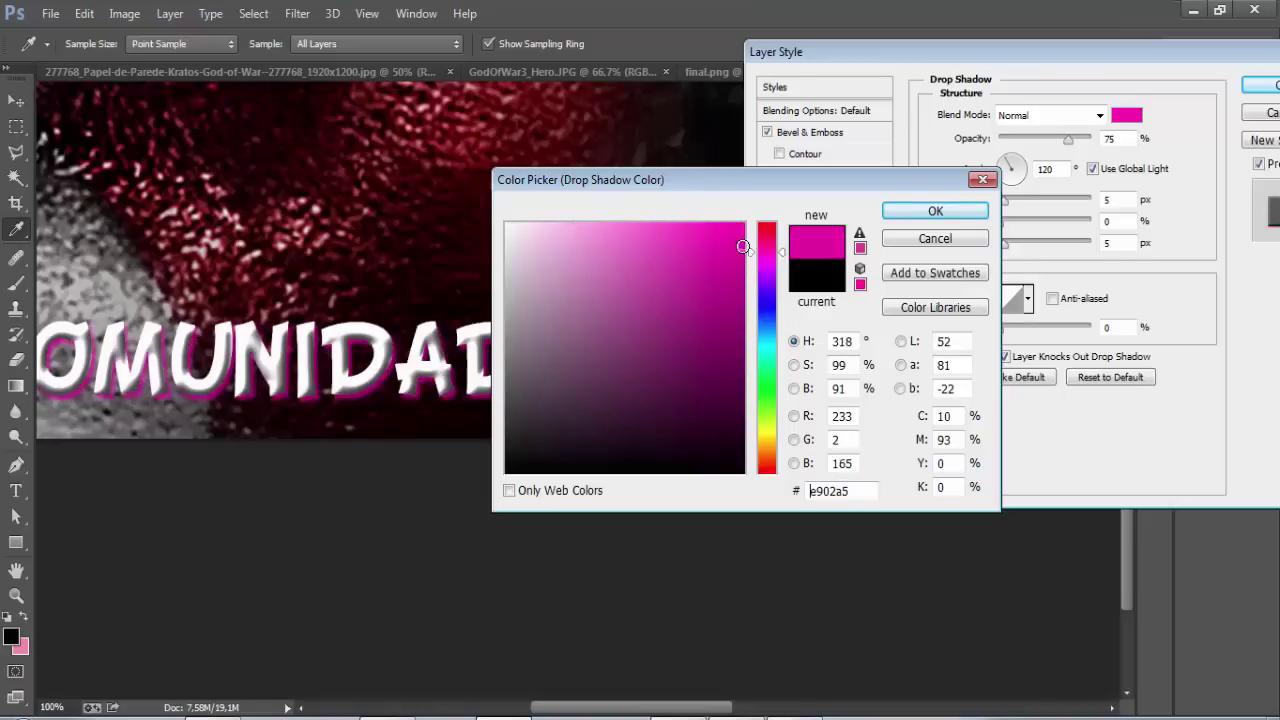
click(935, 212)
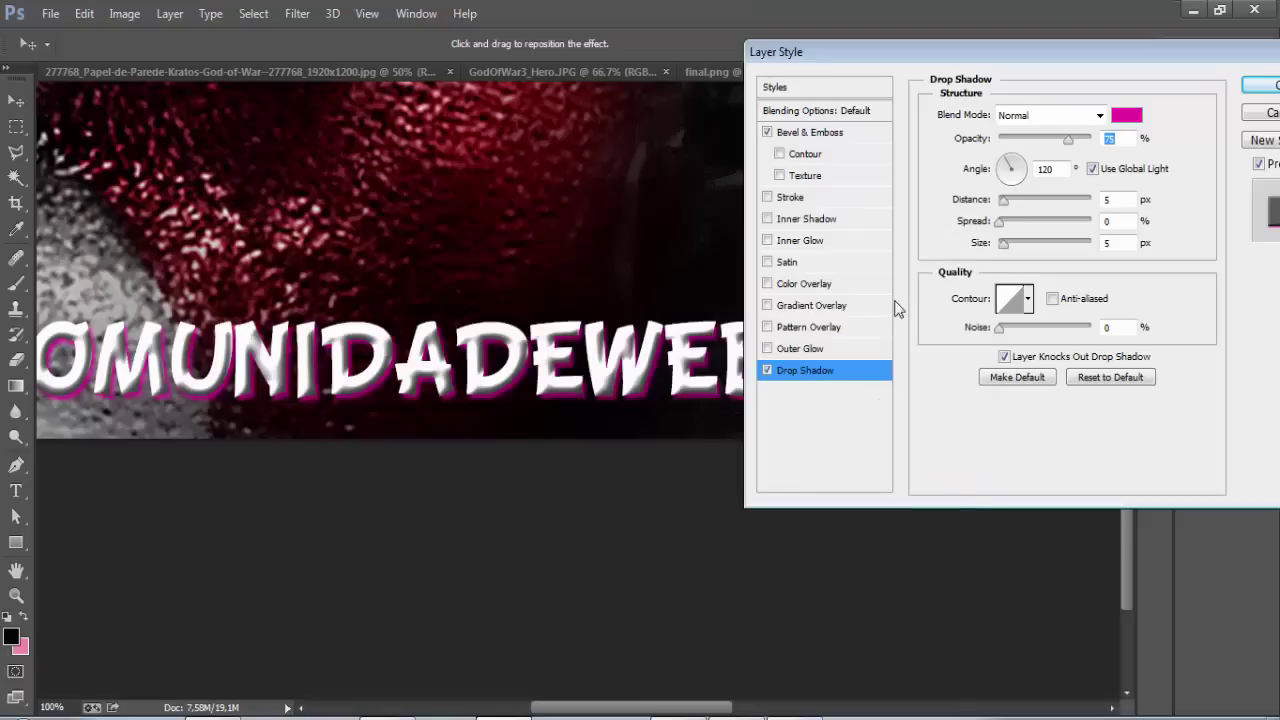
Set the drop shadow to 100% opacity, 4 px distance, 13 px size and 7% spread.
mouse_move(1063, 147)
mouse_down()
mouse_move(1042, 146)
mouse_move(1097, 158)
mouse_up()
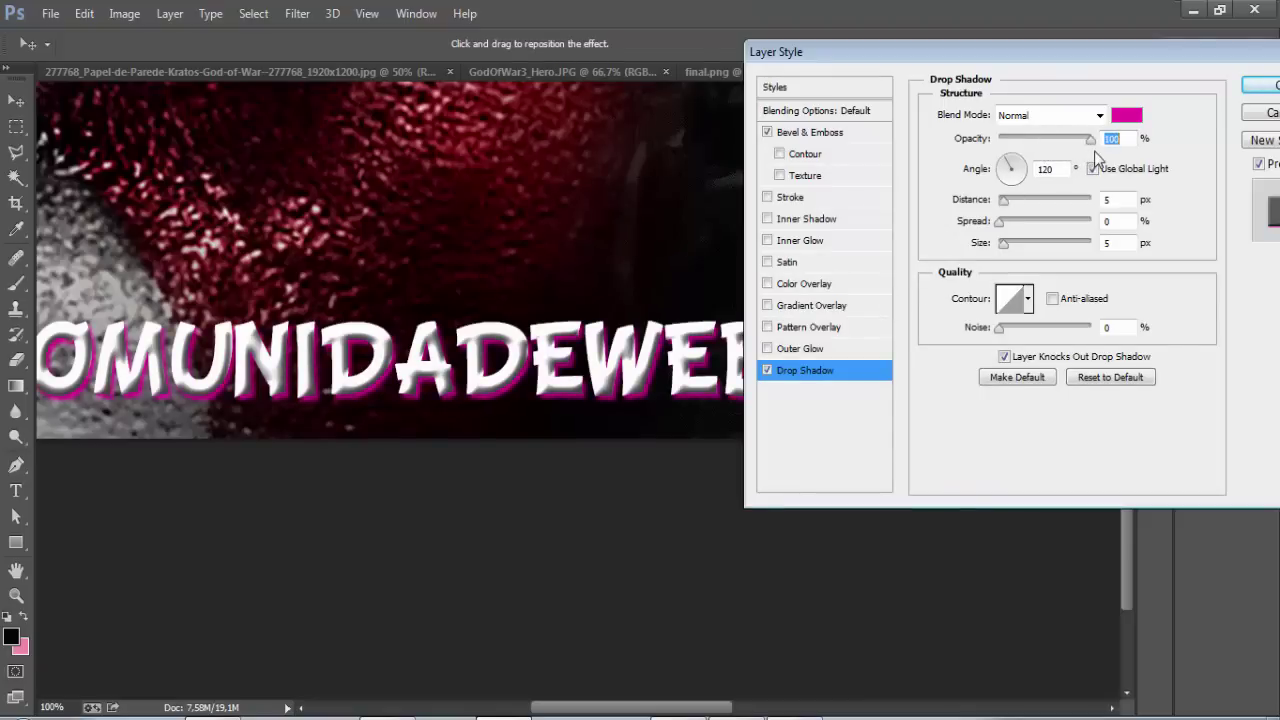
mouse_move(1004, 200)
mouse_down()
mouse_move(1038, 203)
mouse_move(1004, 196)
mouse_move(1013, 229)
mouse_up()
click(1008, 224)
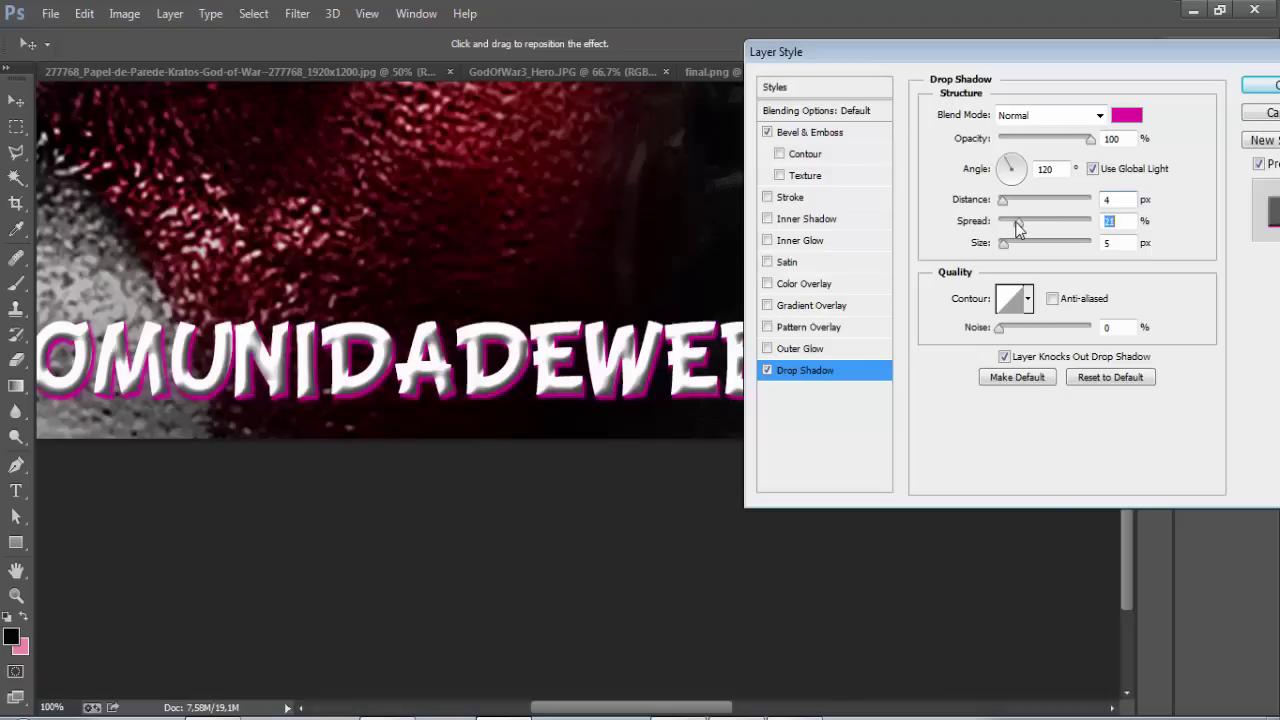
mouse_move(1010, 229)
mouse_down()
mouse_move(1012, 249)
mouse_move(1007, 226)
mouse_up()
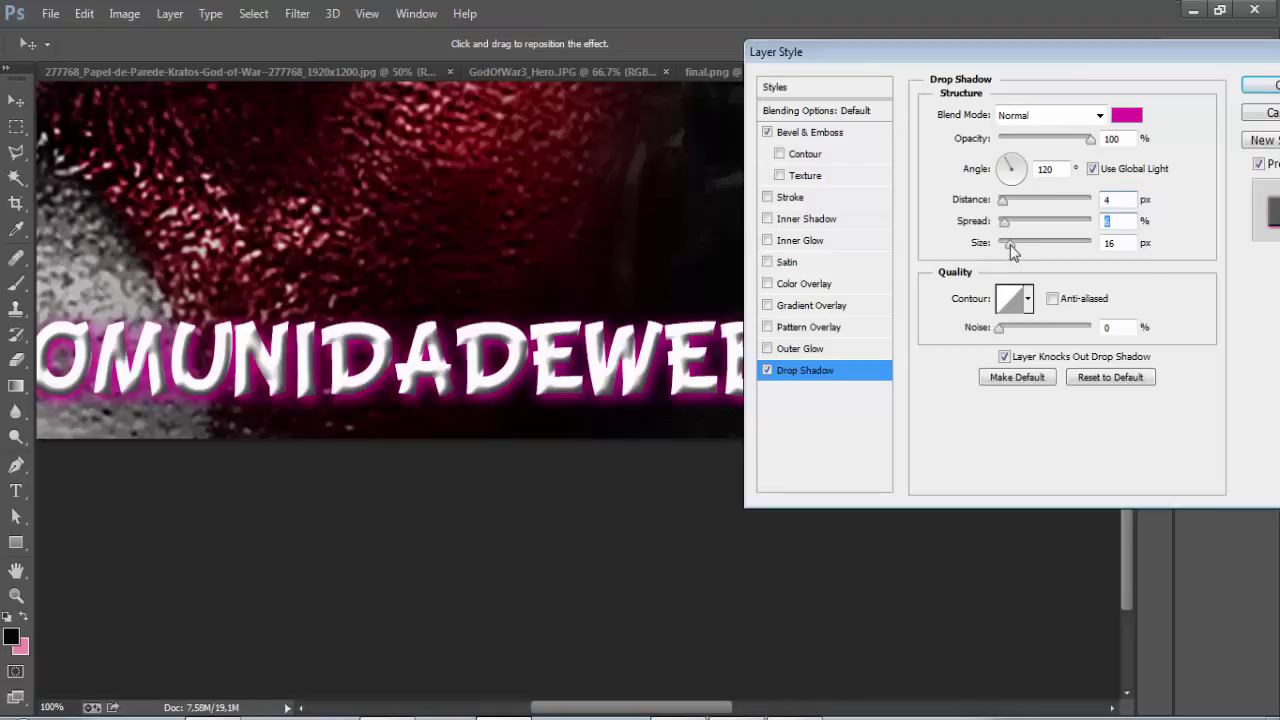
mouse_move(1010, 245)
mouse_down()
mouse_move(1036, 245)
mouse_move(1012, 245)
mouse_up()
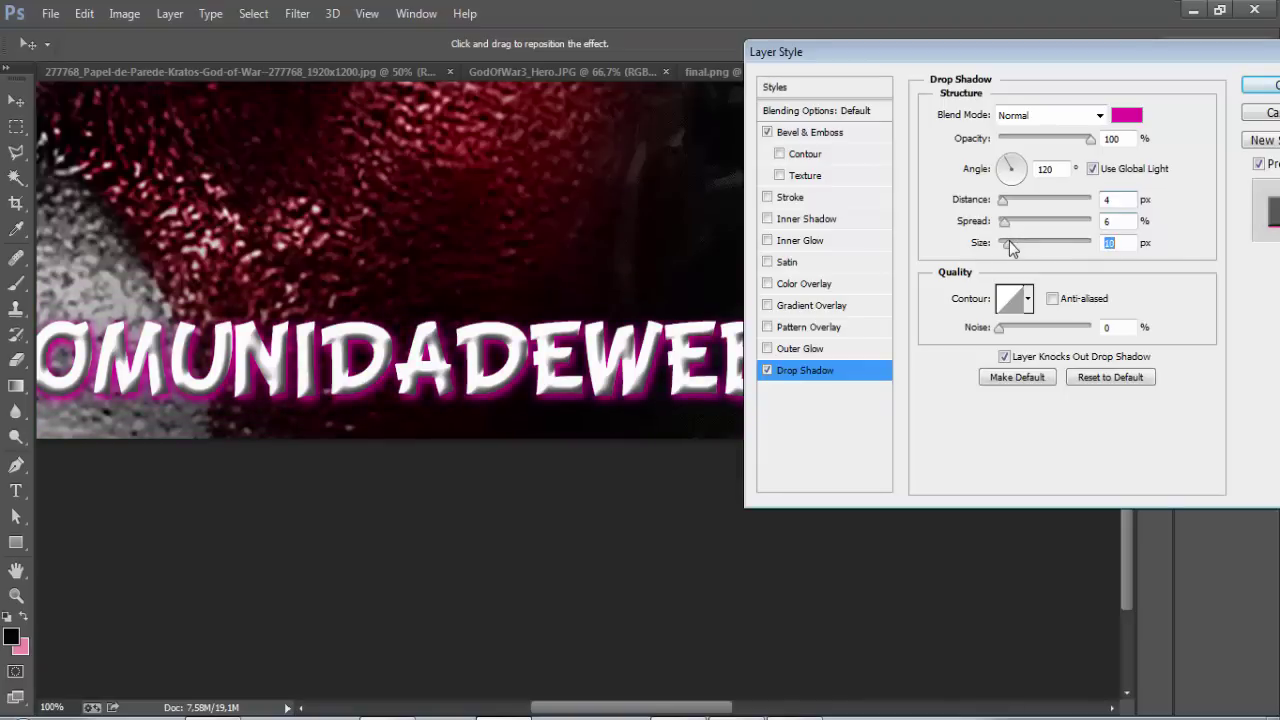
drag(1005, 222, 1023, 168)
Set the shadow angle to 120° and apply the drop shadow.
click(1016, 163)
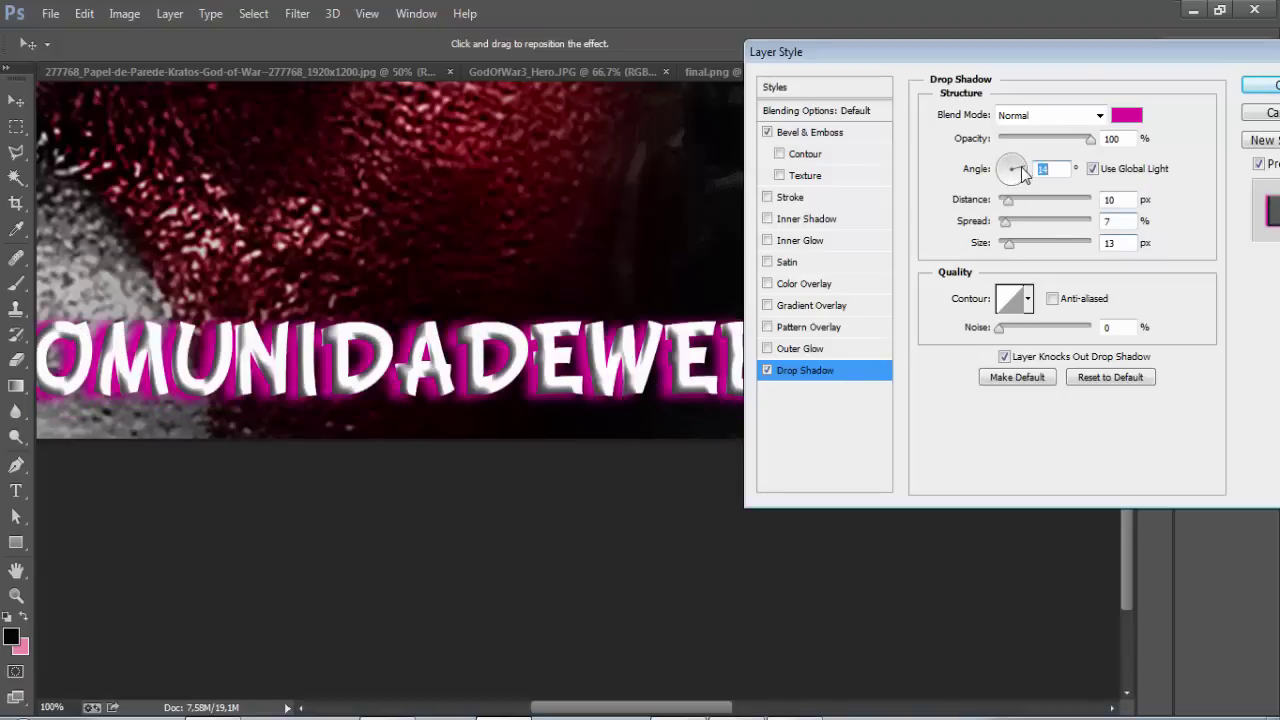
click(1018, 166)
click(1016, 170)
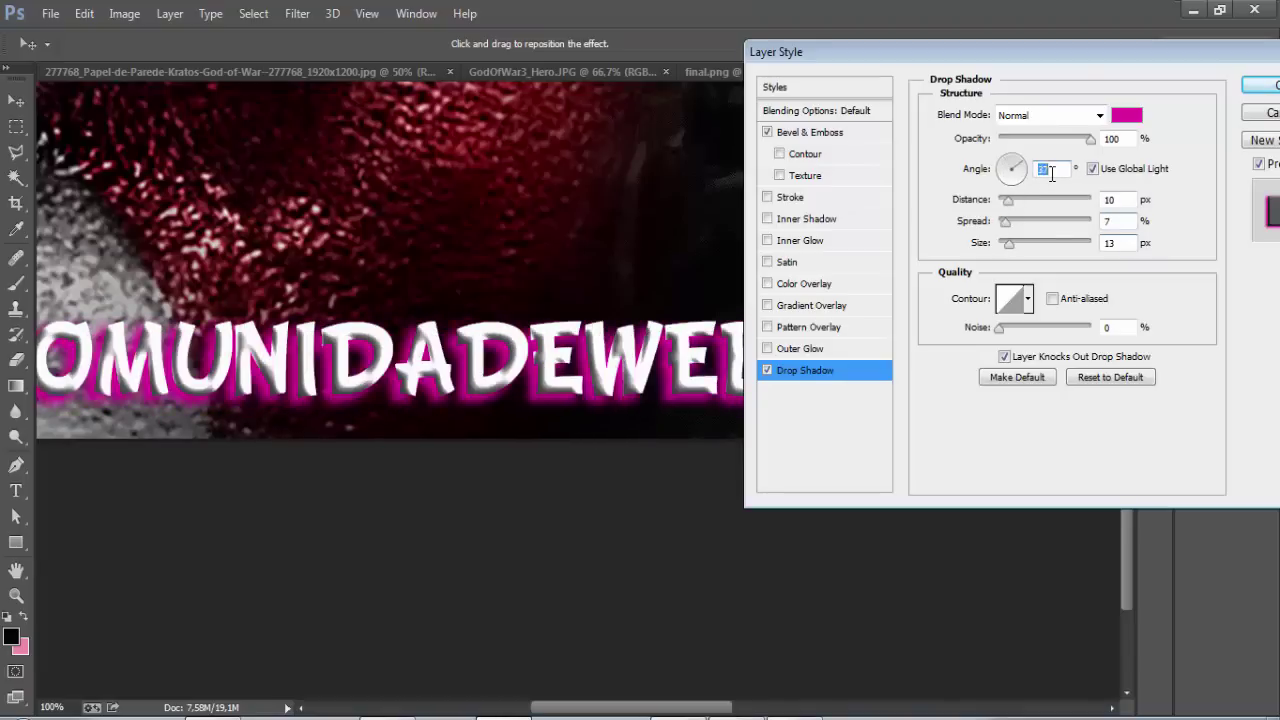
text(120)
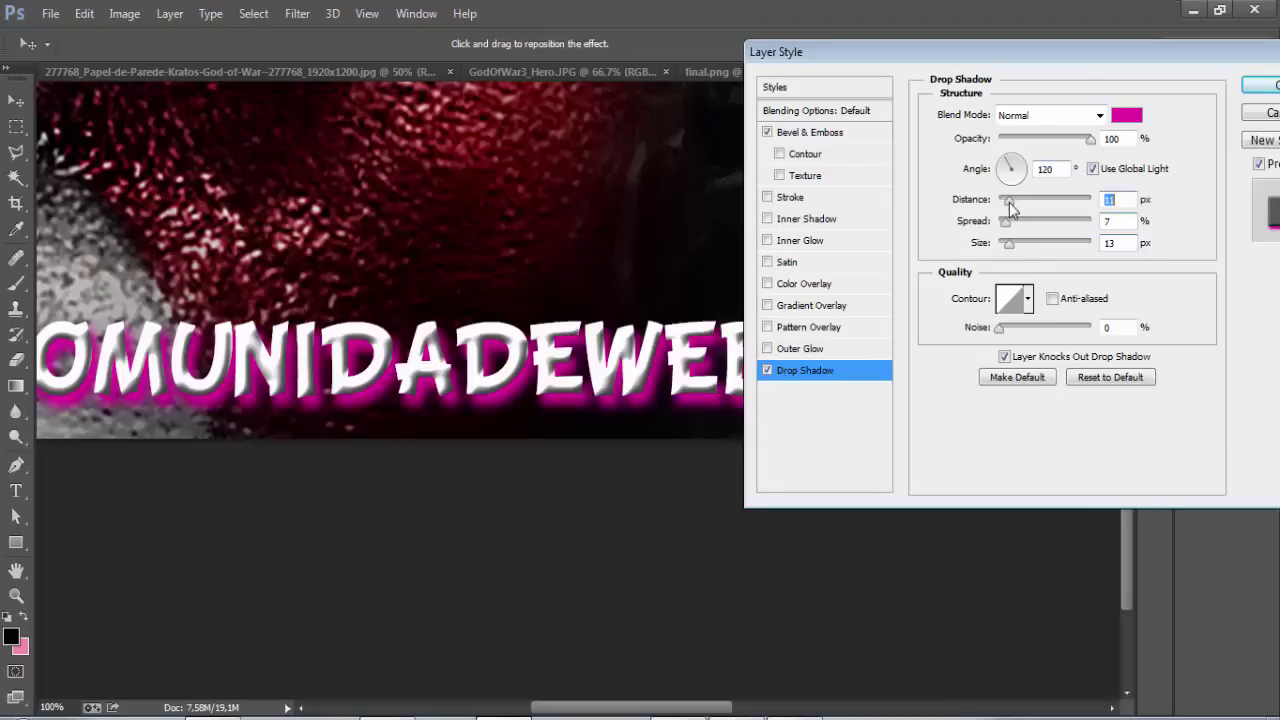
drag(1008, 201, 1005, 203)
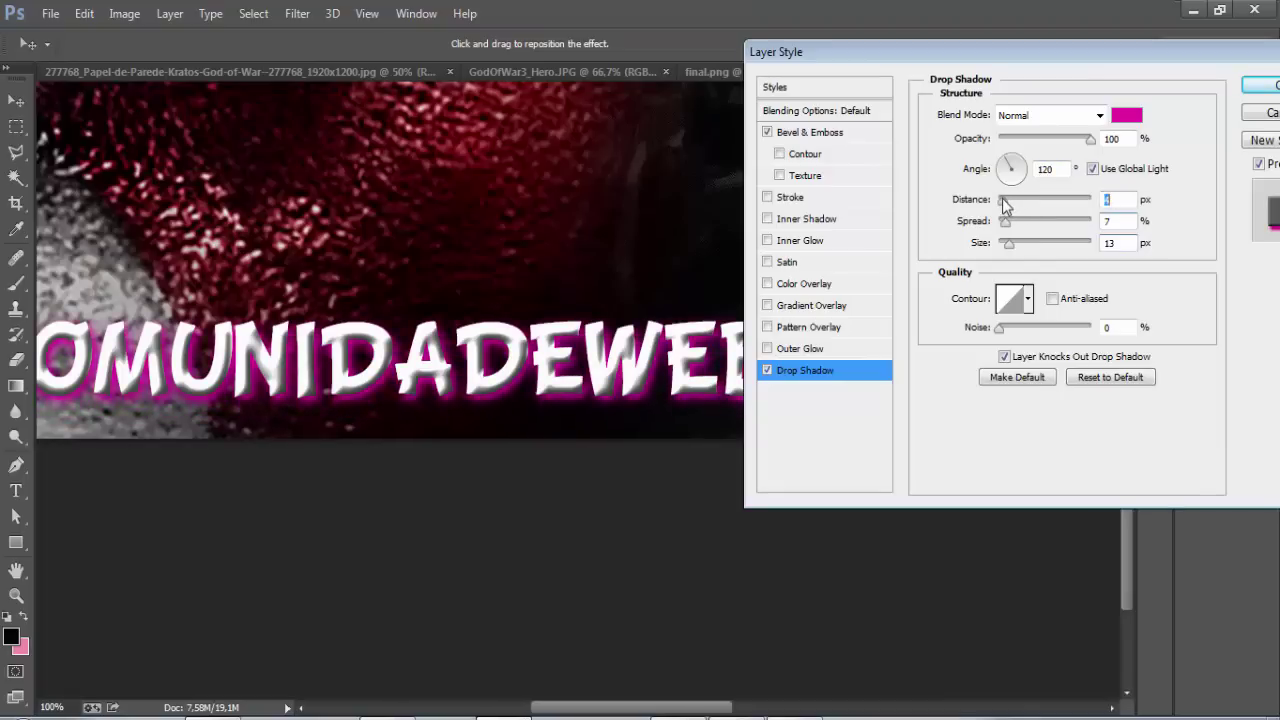
mouse_move(1006, 60)
mouse_down()
mouse_move(1062, 483)
mouse_move(909, 189)
mouse_up()
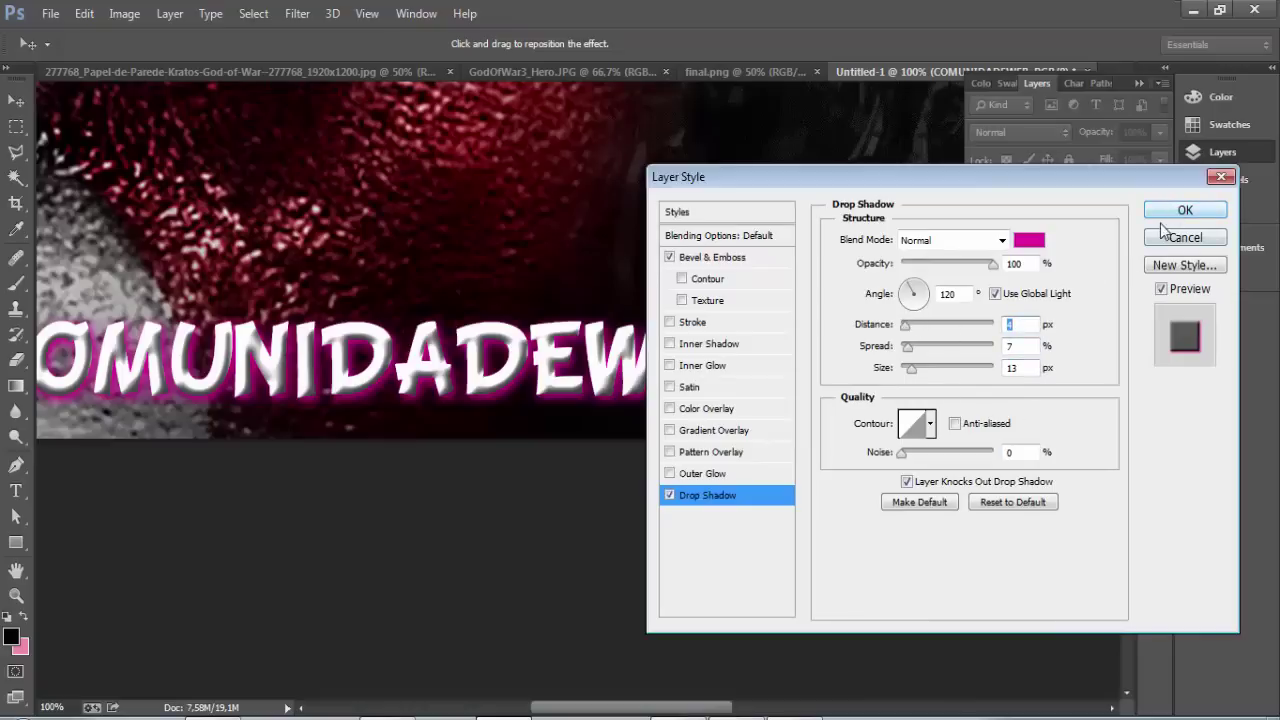
drag(1000, 171, 917, 108)
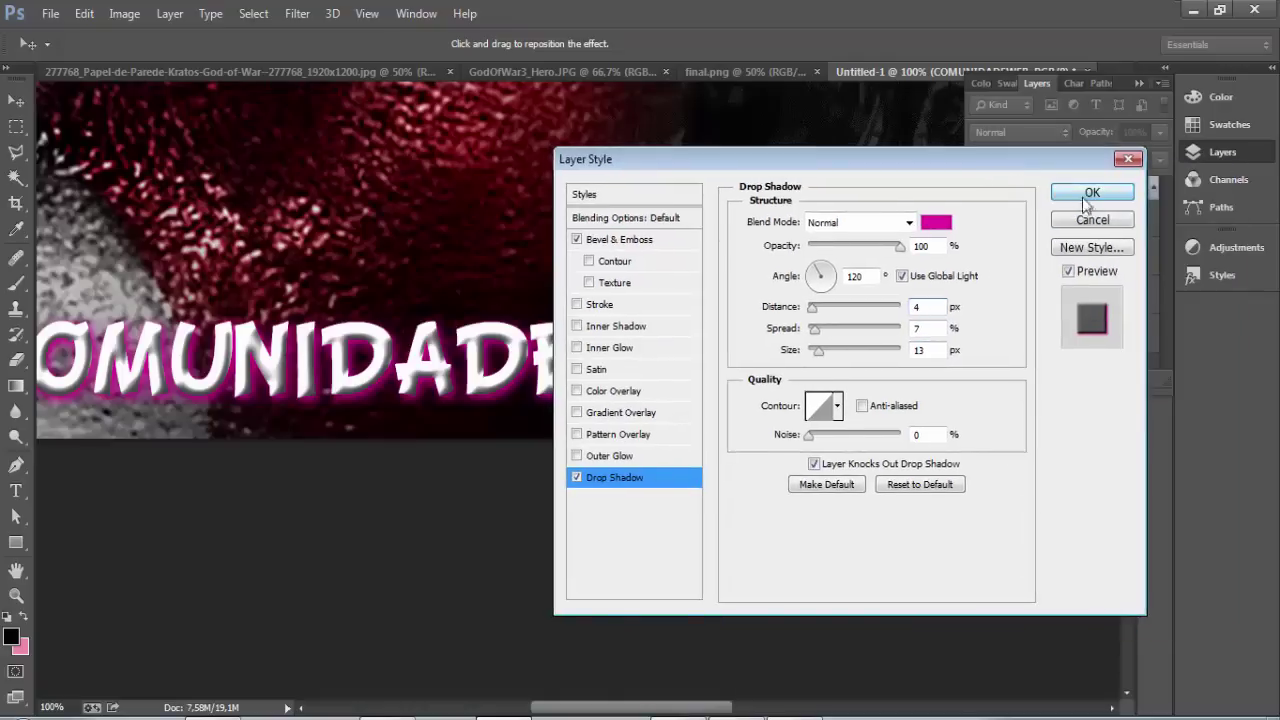
click(1088, 205)
Scale the COMUNIDADEWEB title up across the banner's bottom with Free Transform.
key(ctrl+minus)
key(ctrl+minus)
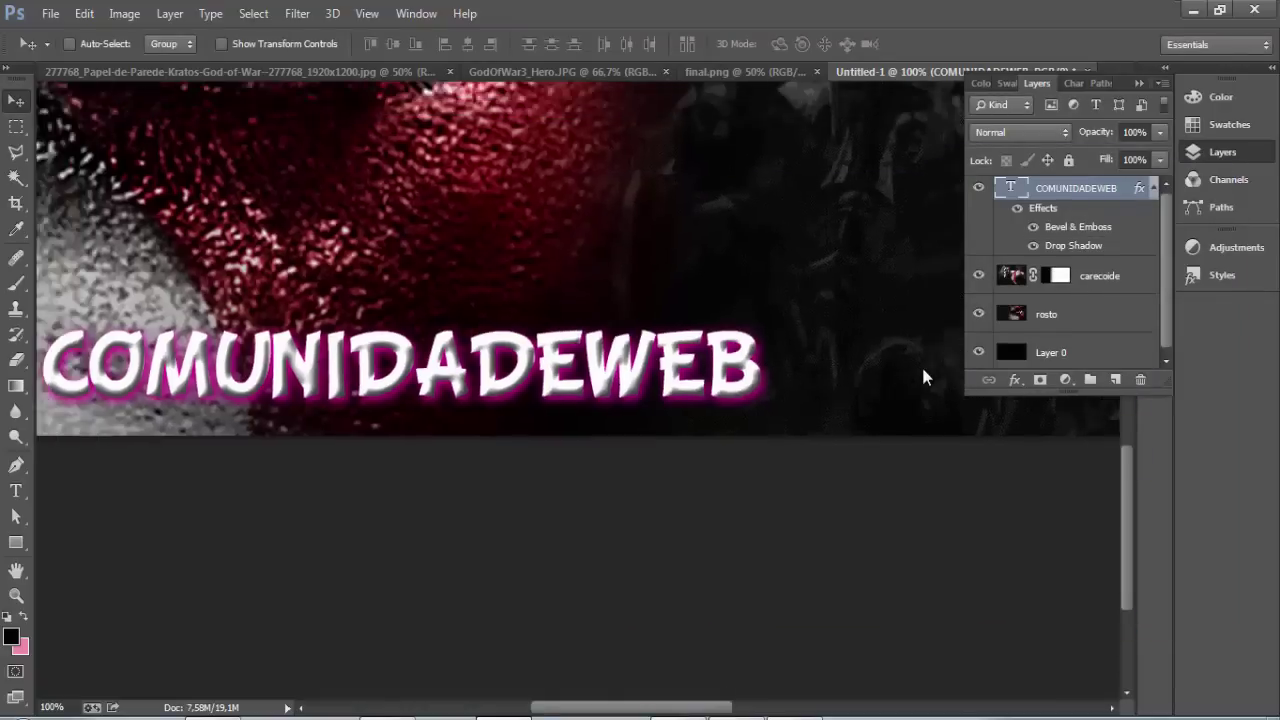
key(ctrl+minus)
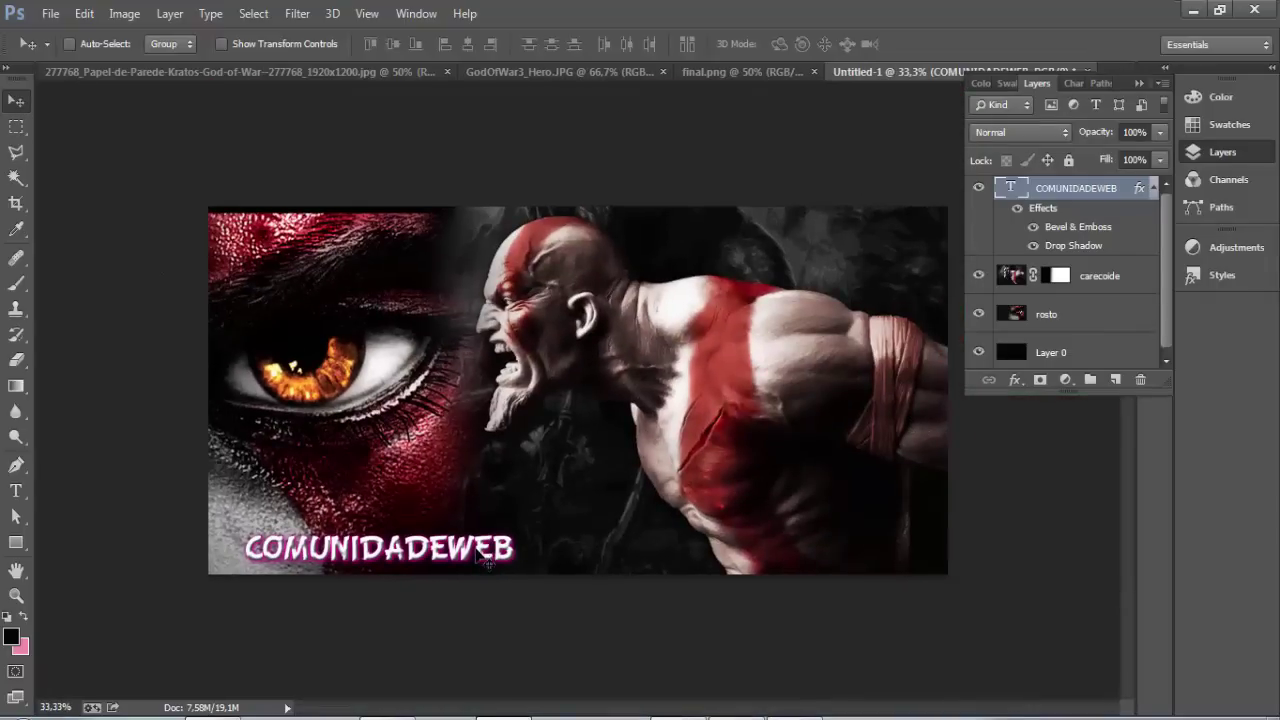
key(ctrl+t)
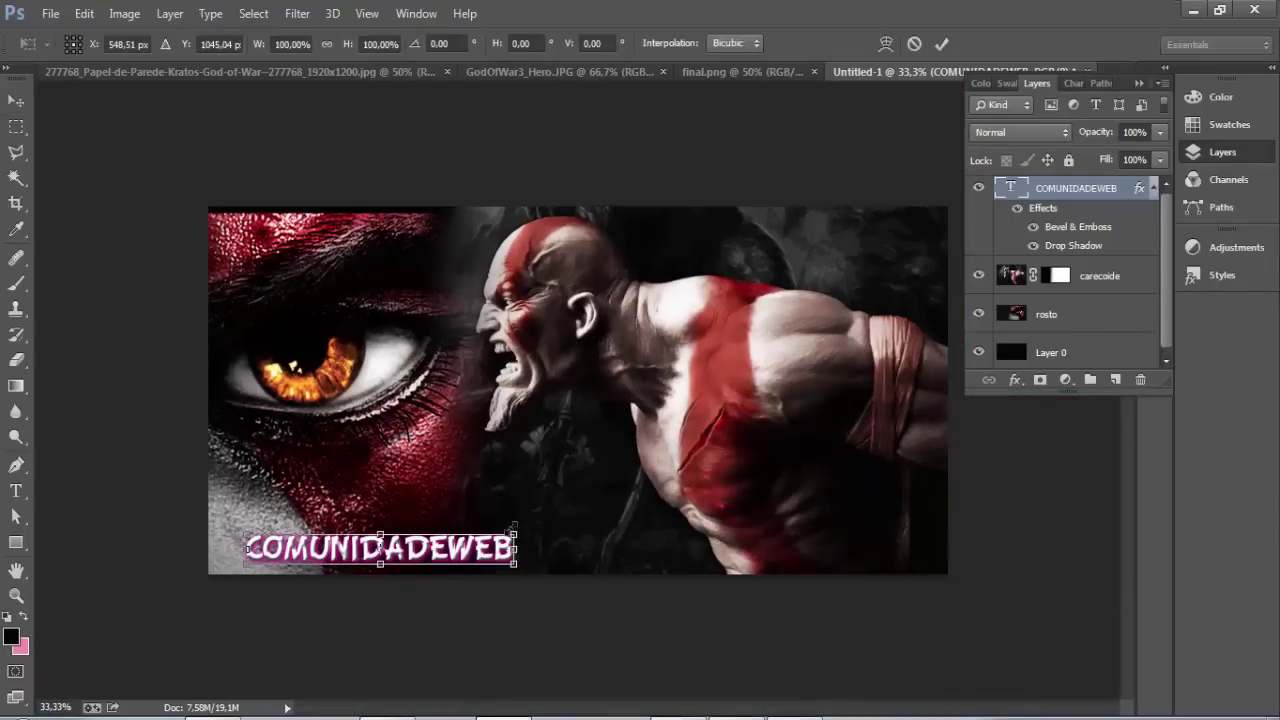
mouse_move(515, 532)
mouse_down()
mouse_move(921, 442)
mouse_move(907, 447)
mouse_up()
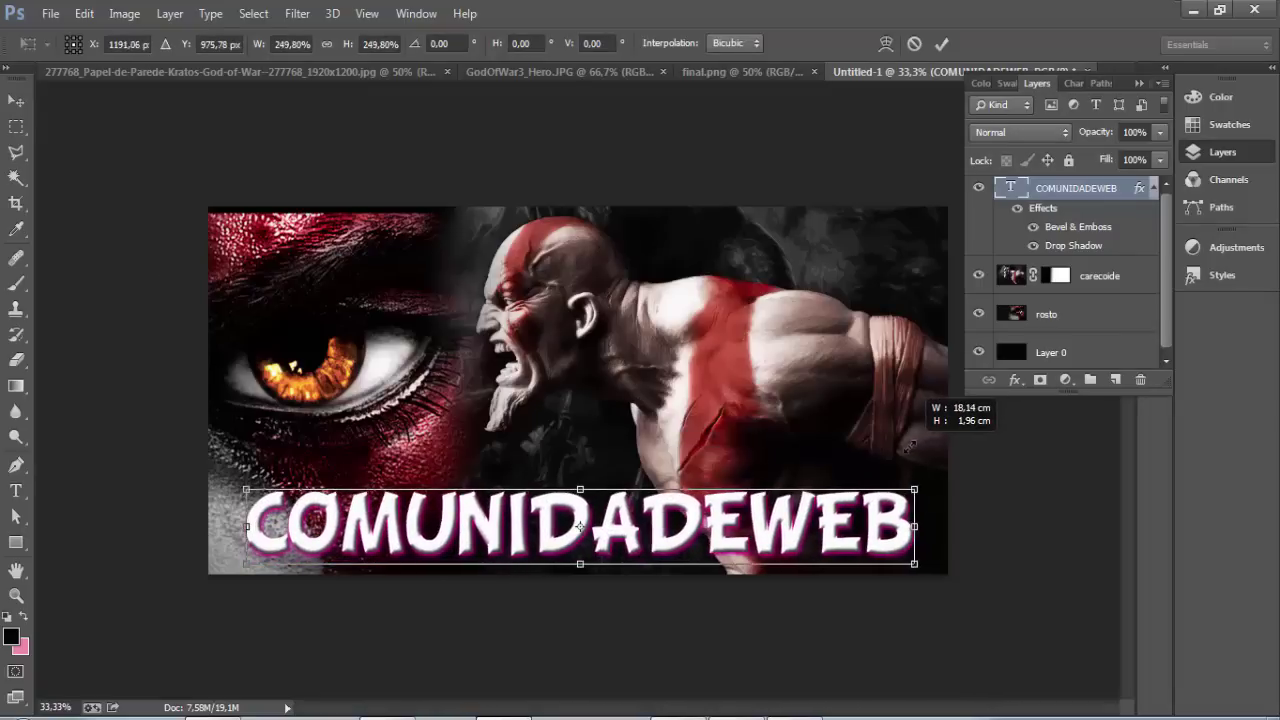
drag(907, 447, 934, 445)
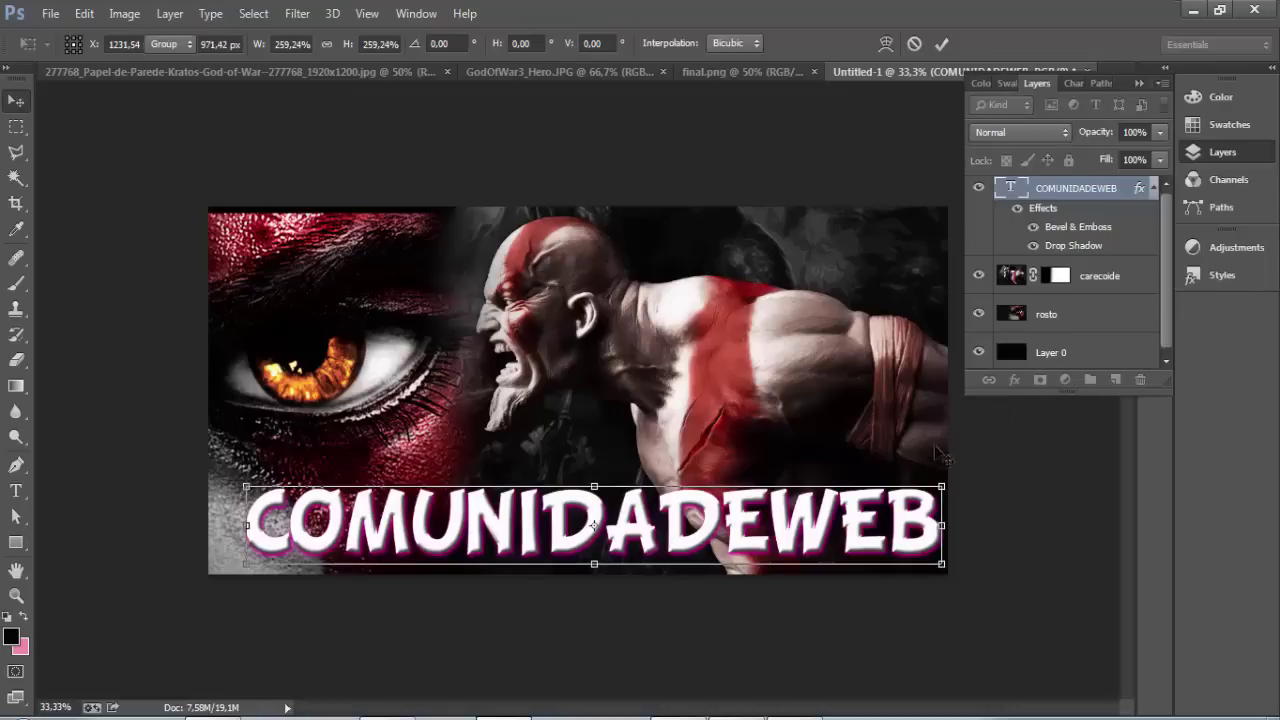
key(Return)
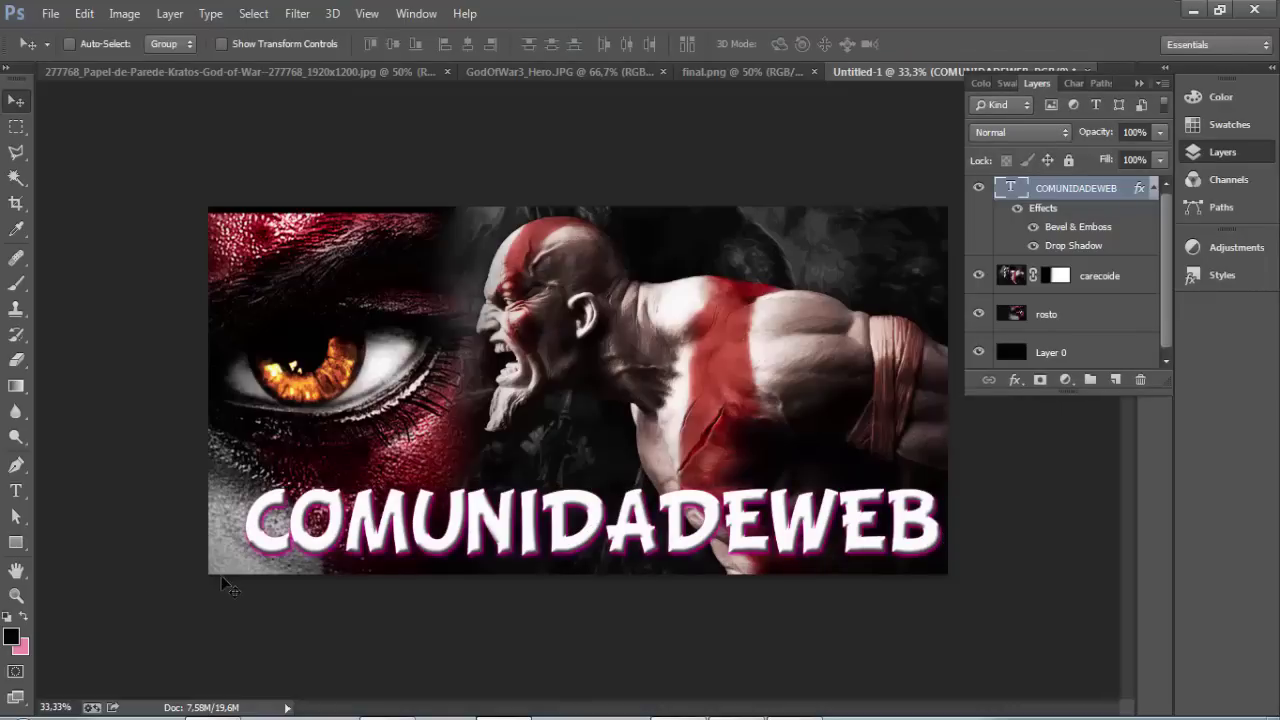
Shrink the title to about 96% and nudge it slightly left.
key(ctrl+t)
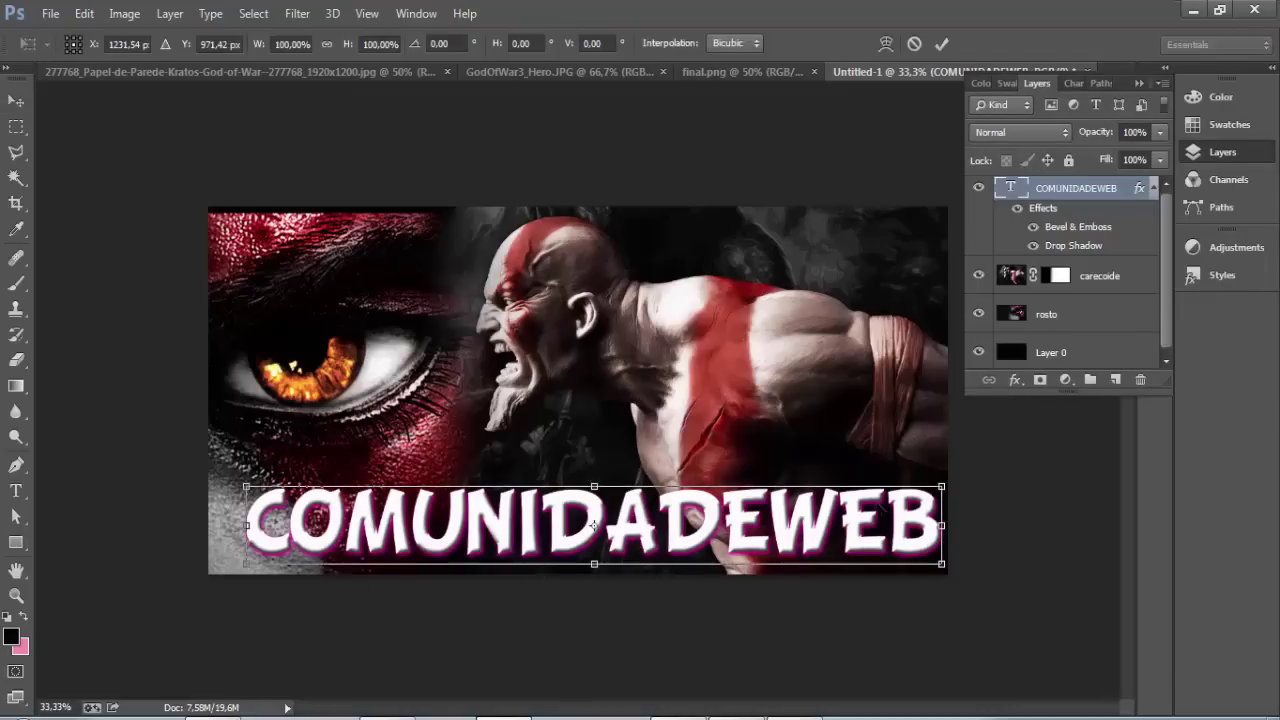
drag(943, 483, 913, 490)
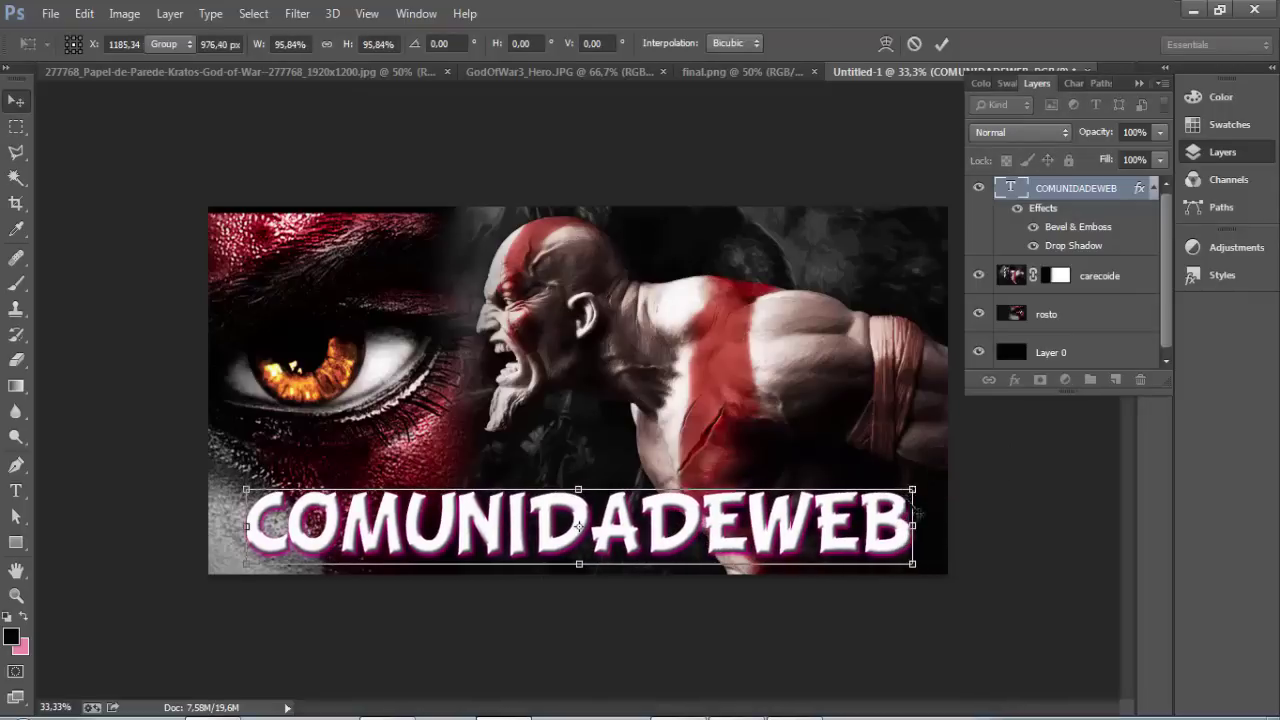
key(Return)
drag(793, 538, 788, 540)
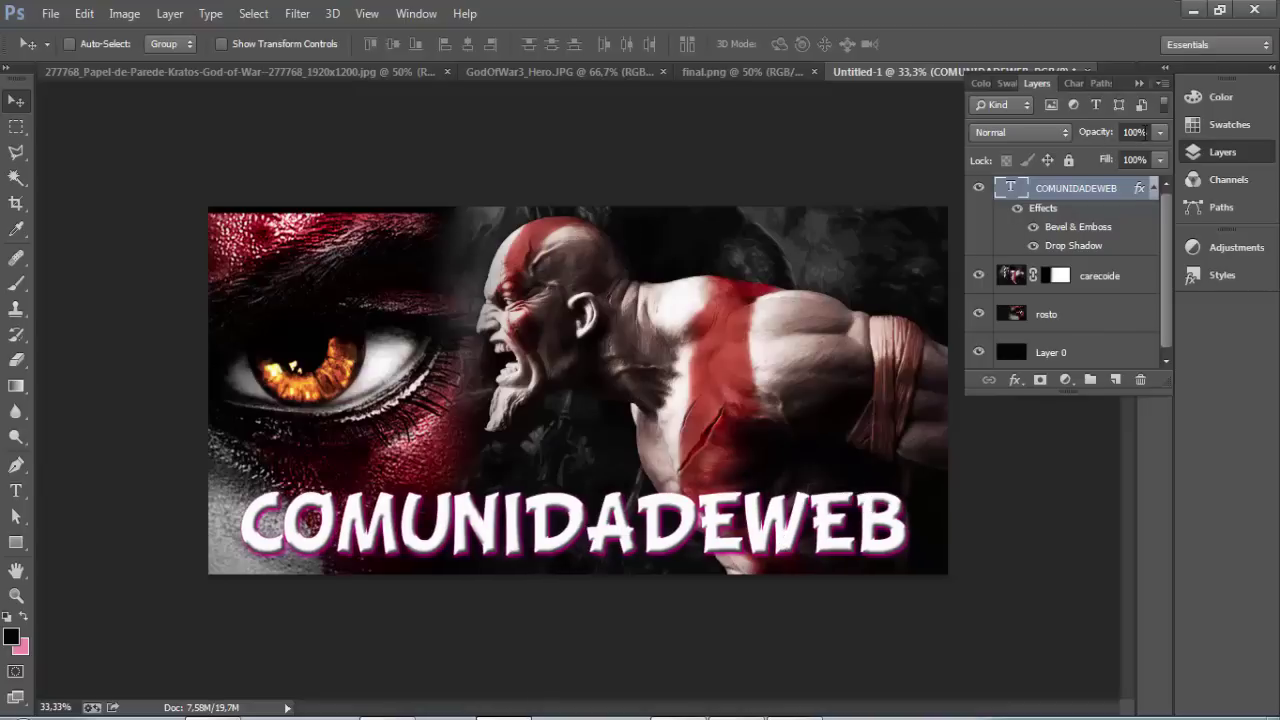
click(1140, 132)
text(40)
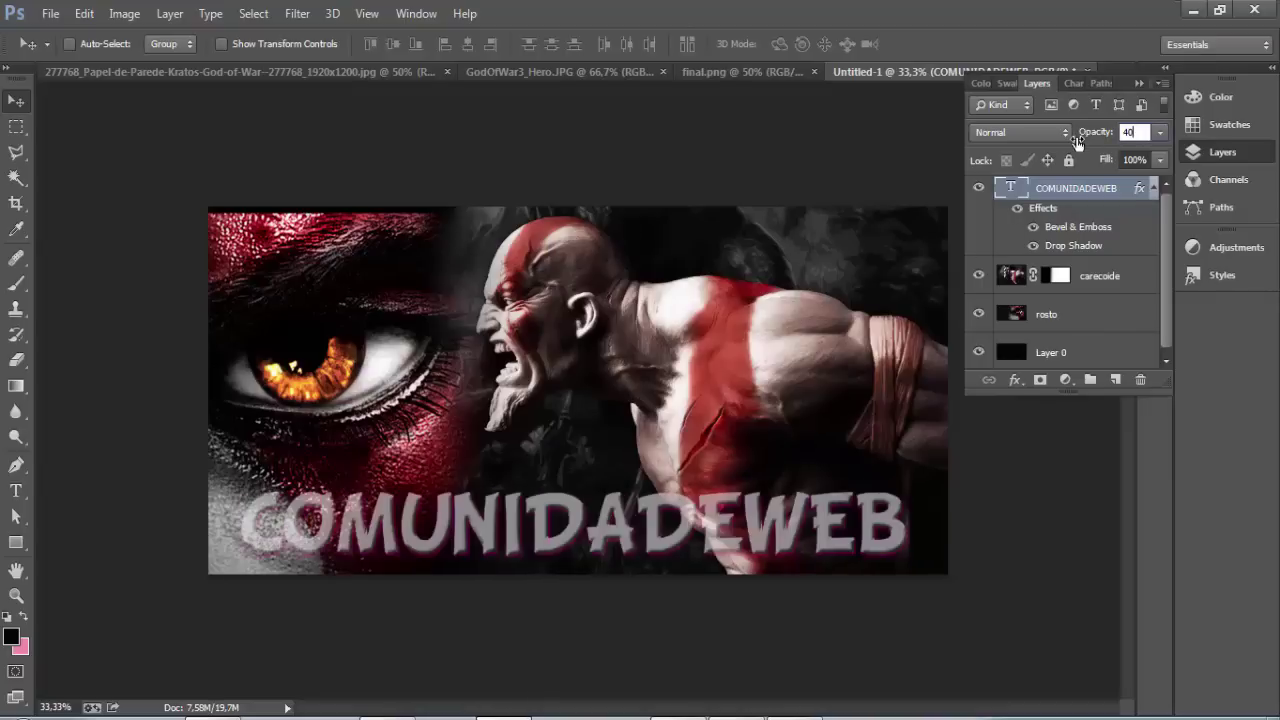
key(Return)
text(0)
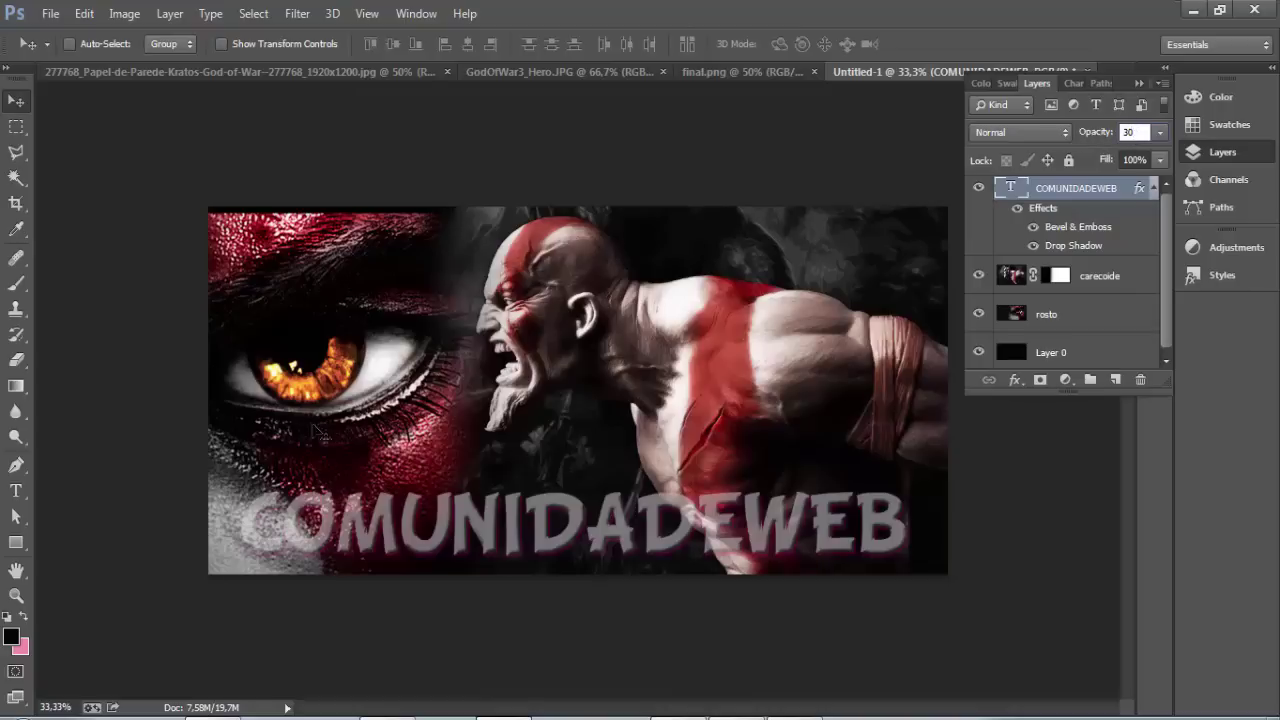
key(Return)
text(8)
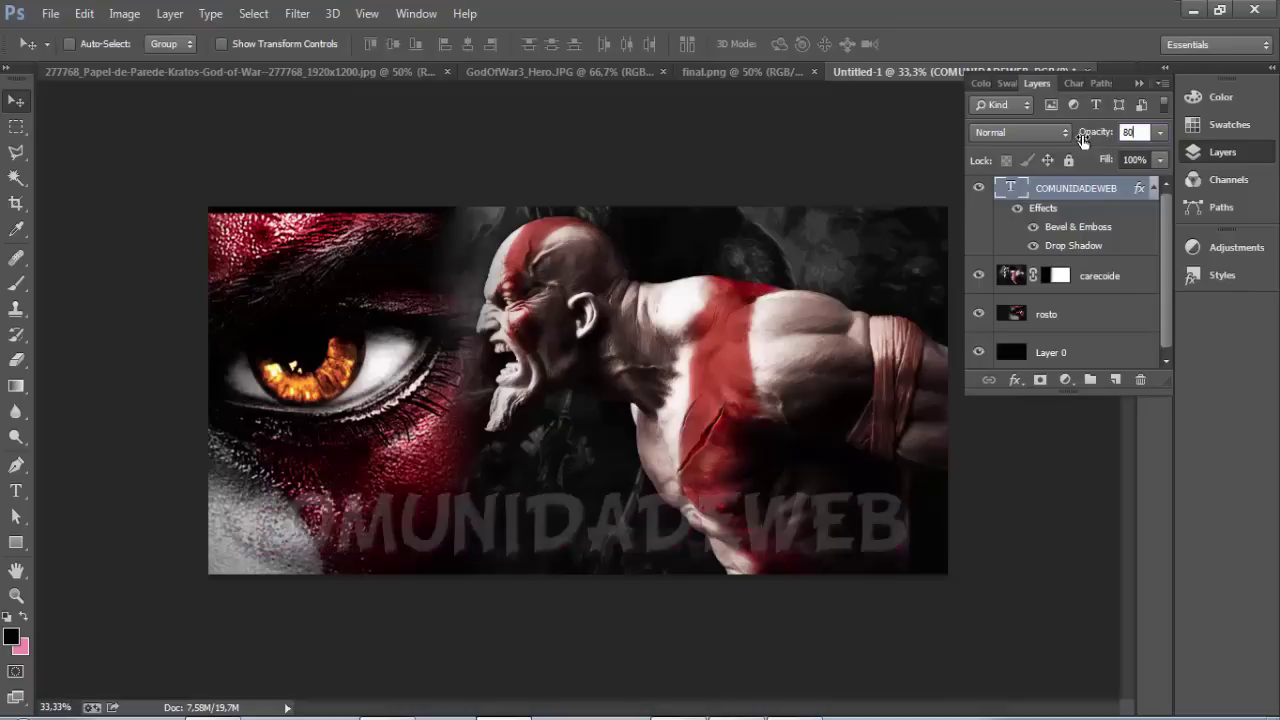
text(0)
key(Return)
text(1)
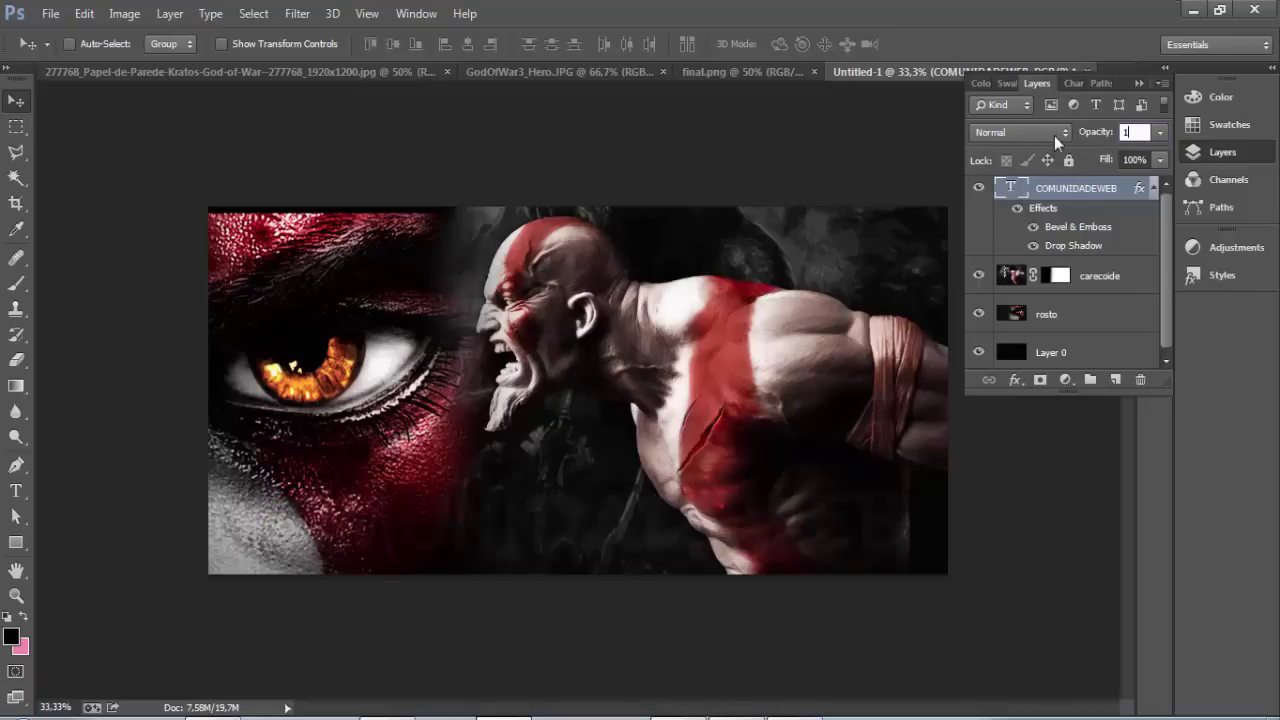
text(00)
key(Return)
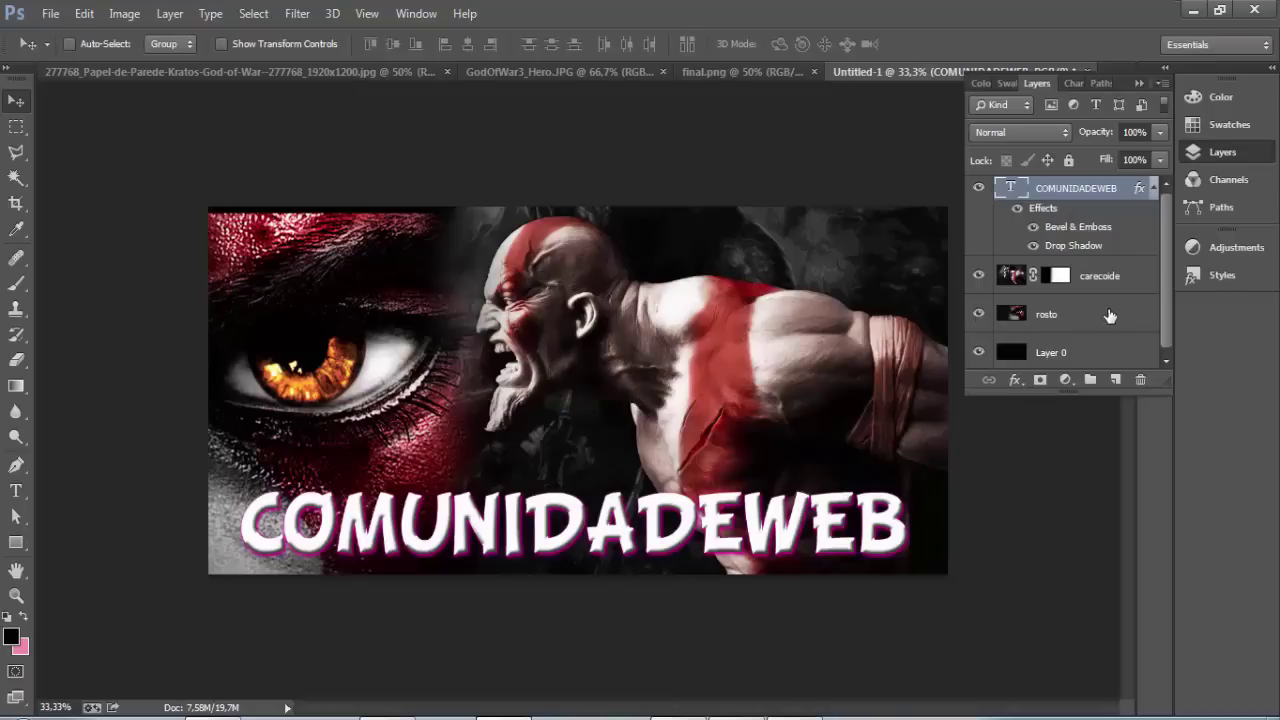
Nudge the rosto eye layer slightly up and left, then check the whole banner.
click(1109, 316)
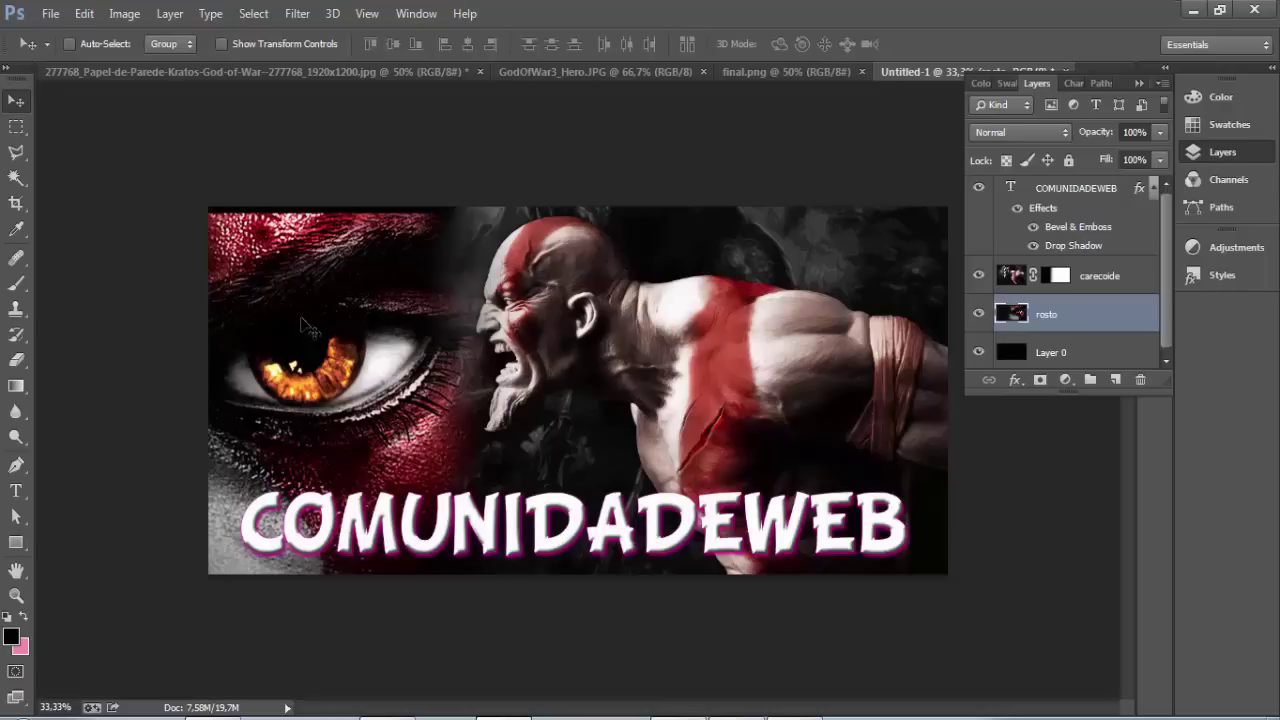
drag(303, 324, 299, 311)
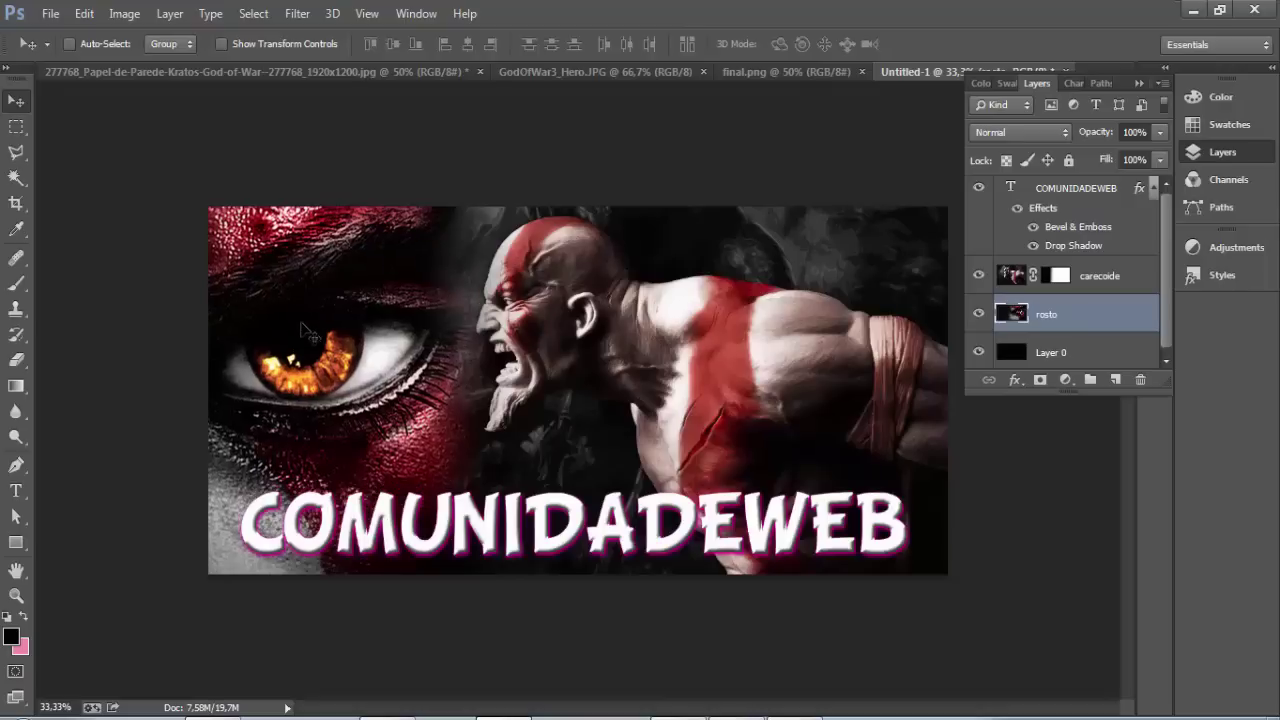
key(ctrl+minus)
key(ctrl+plus)
Export the banner via Save for Web as a PNG-24 named 'fusl' on the desktop.
click(50, 14)
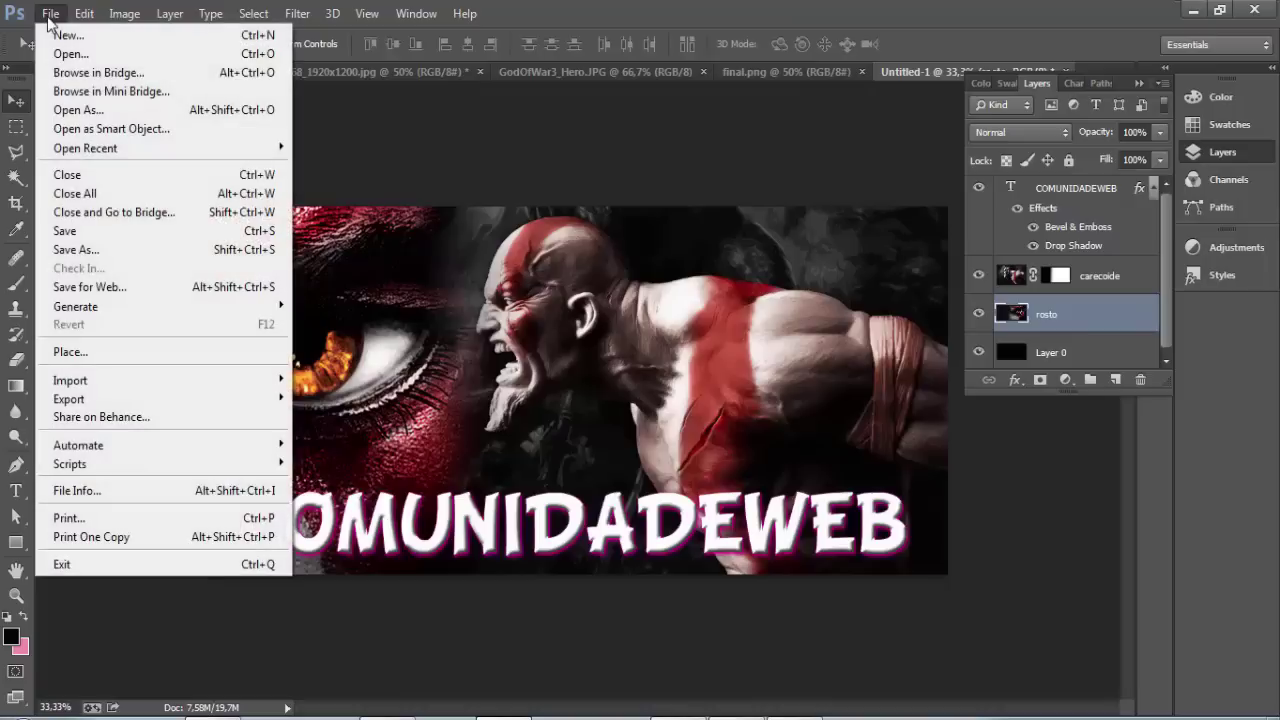
click(90, 287)
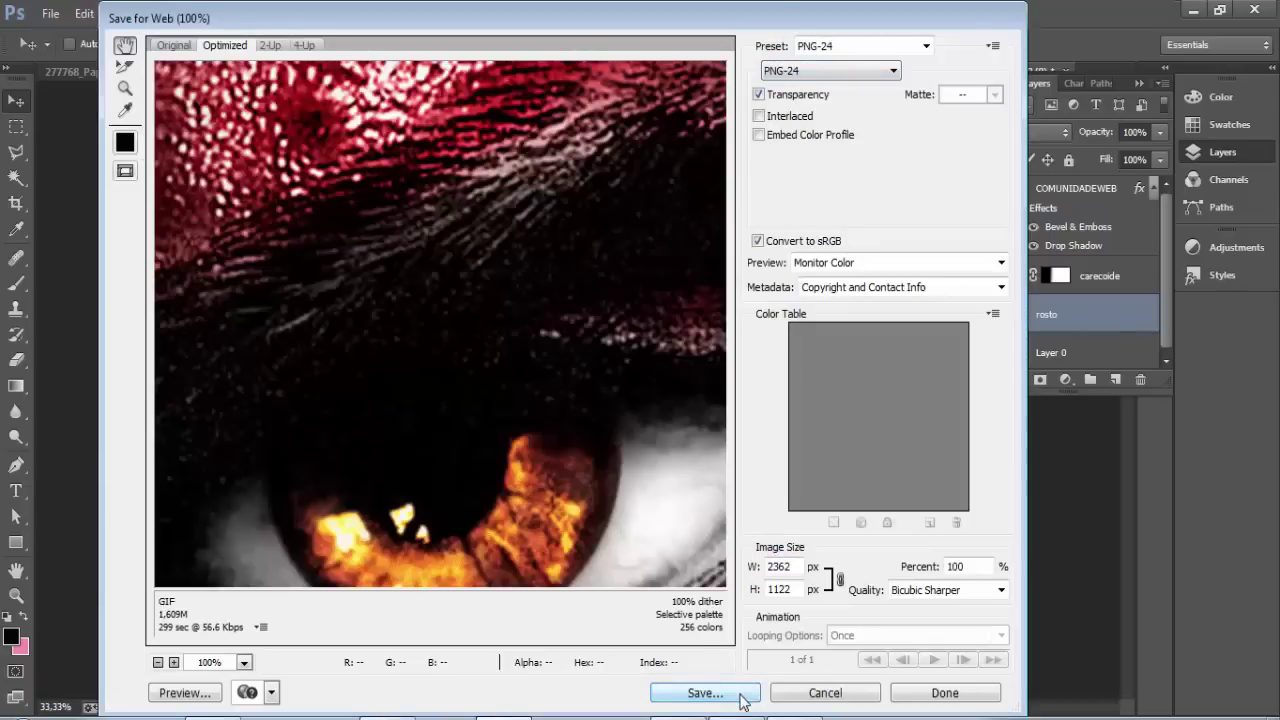
click(739, 693)
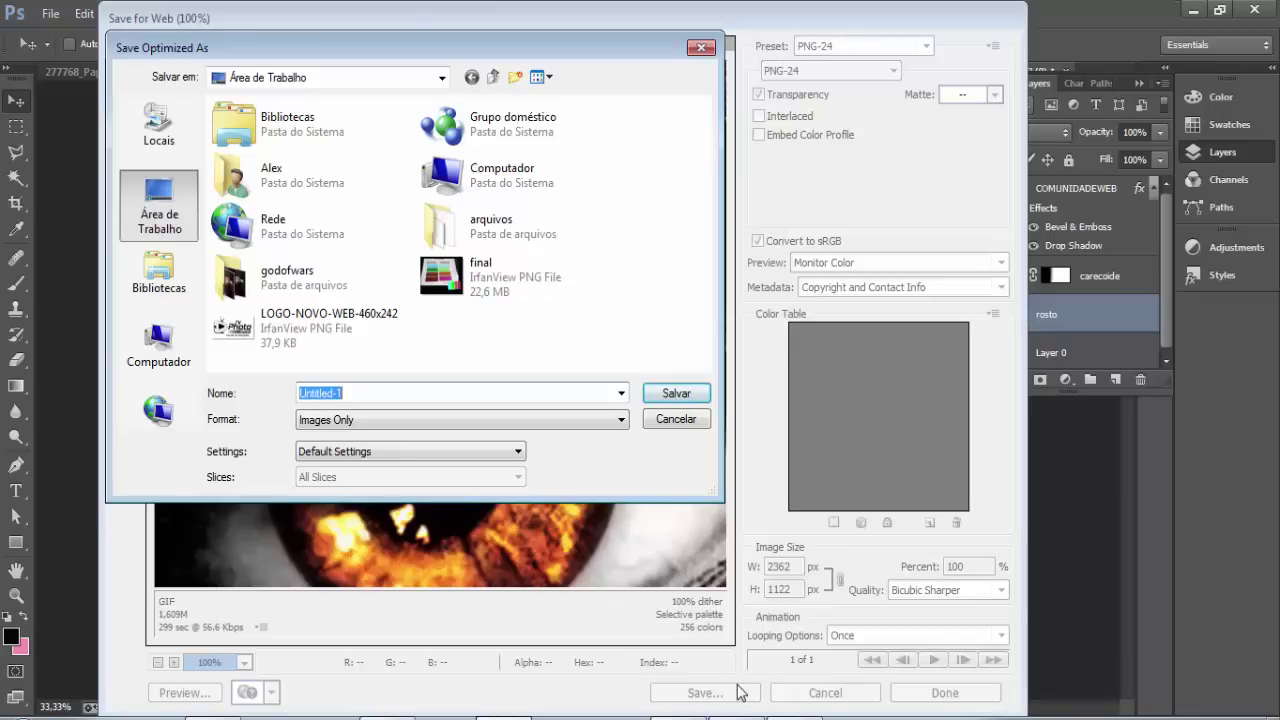
text(fus)
text(l)
key(Return)
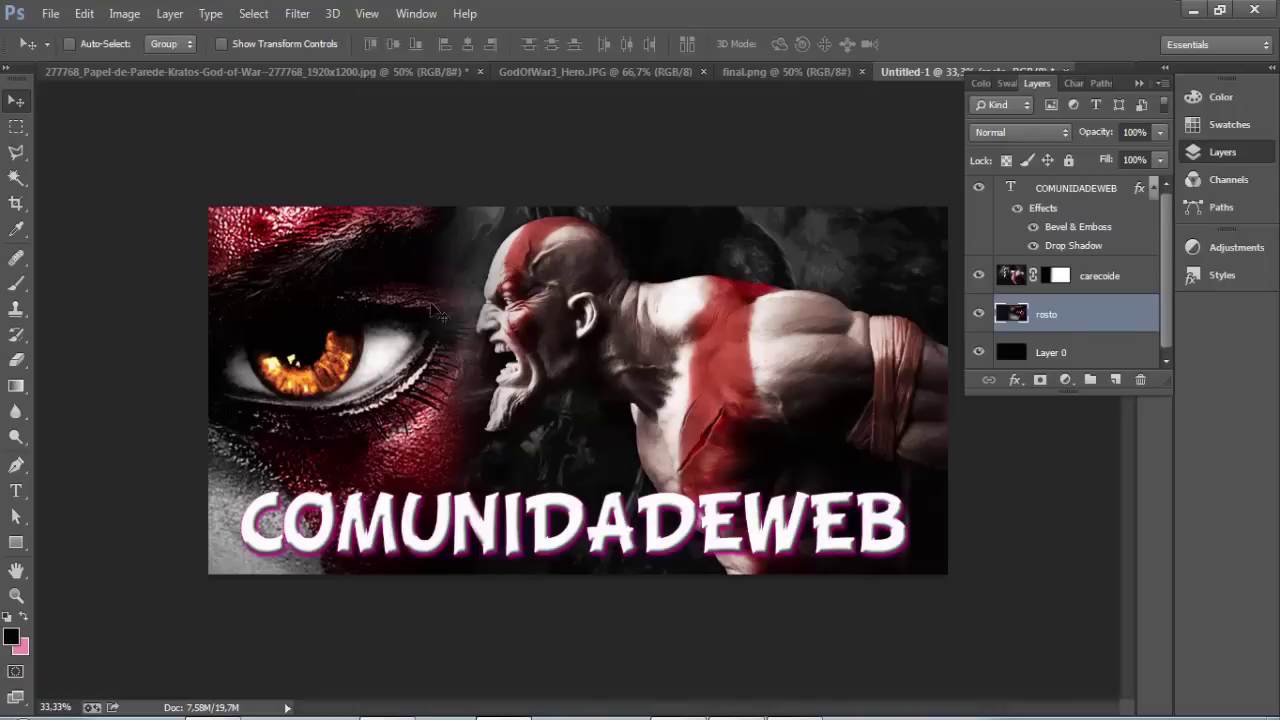
click(48, 15)
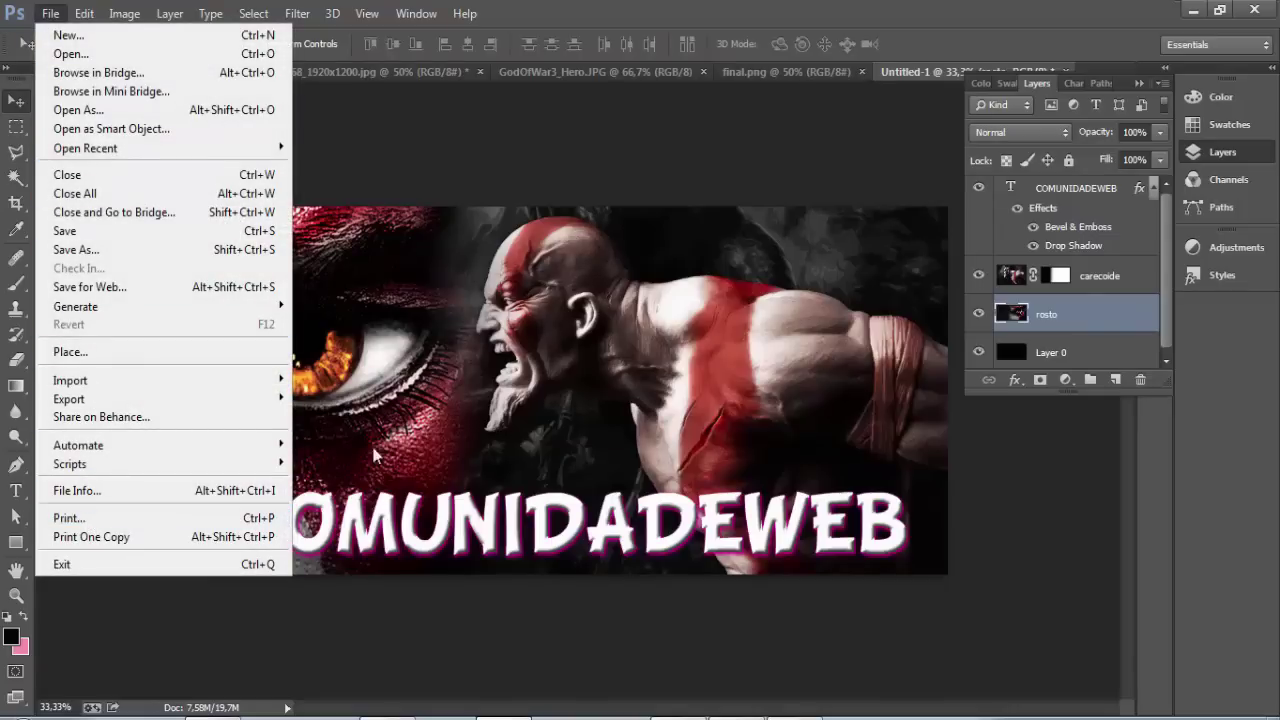
key(ctrl+p)
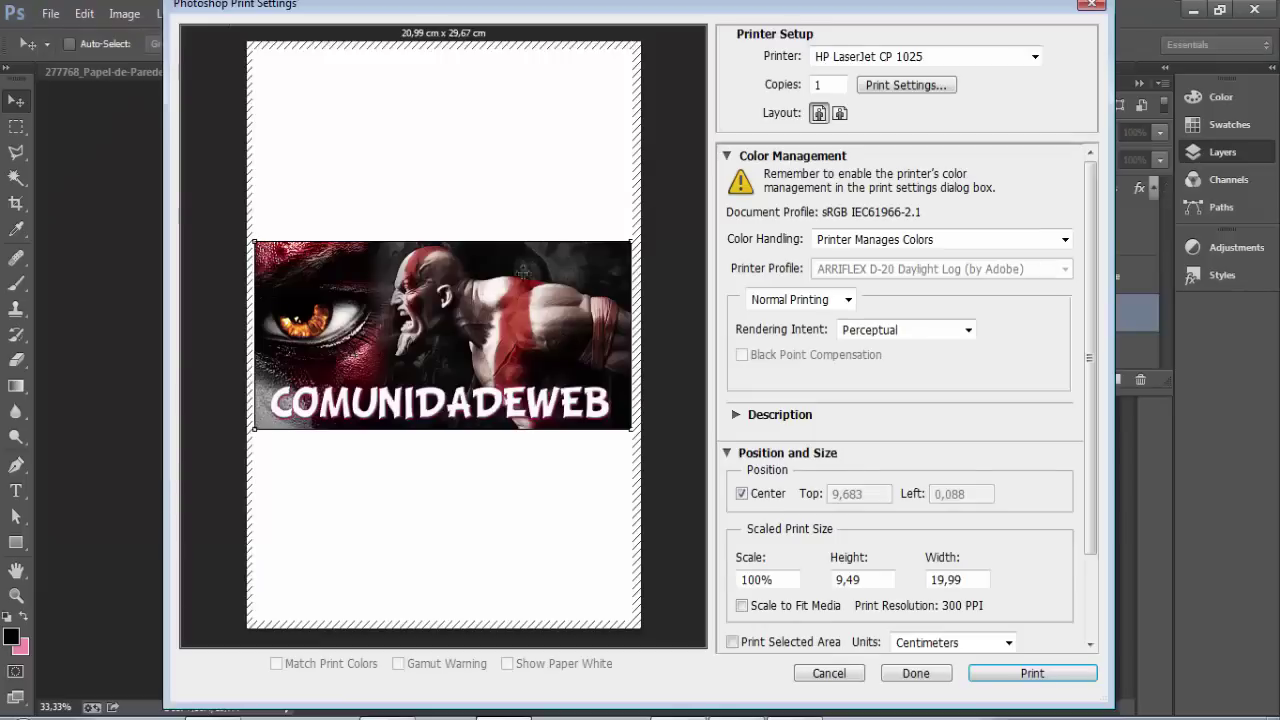
click(1092, 5)
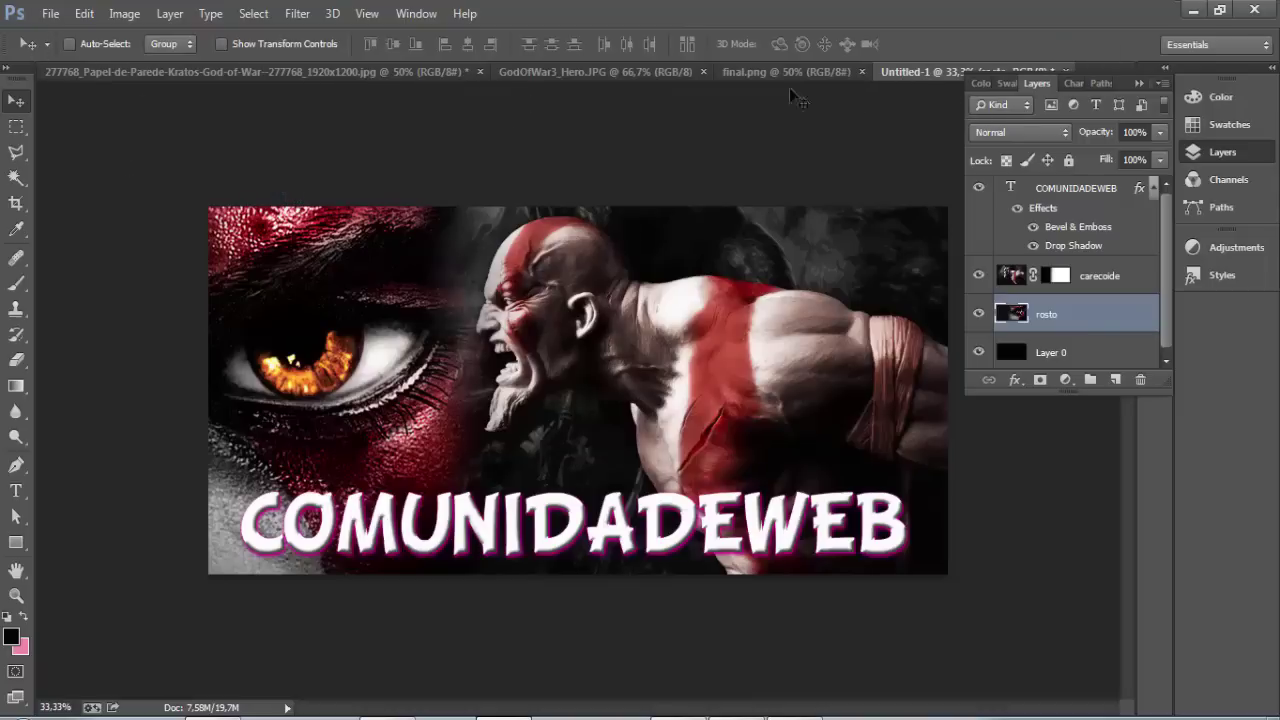
click(50, 13)
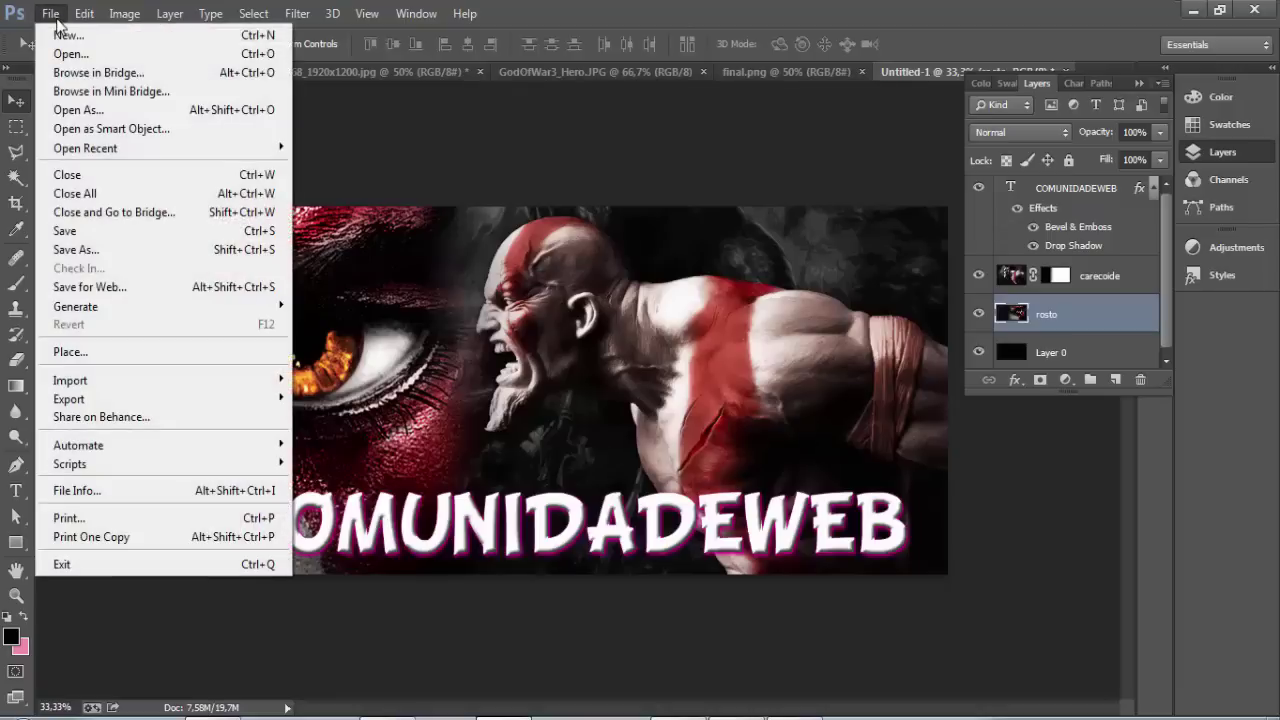
Save the layered banner as fusaoorginal.psd in godofwars, keeping Maximize Compatibility on.
click(110, 230)
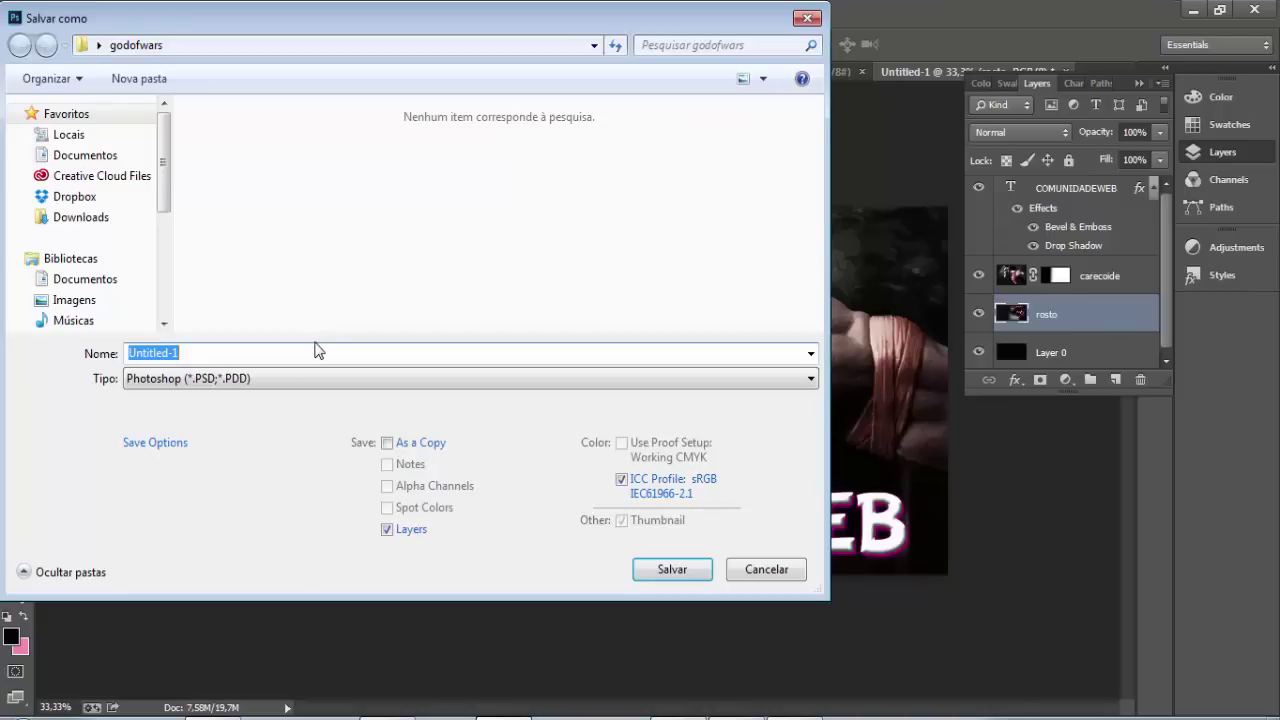
text(fusao)
text(orginal)
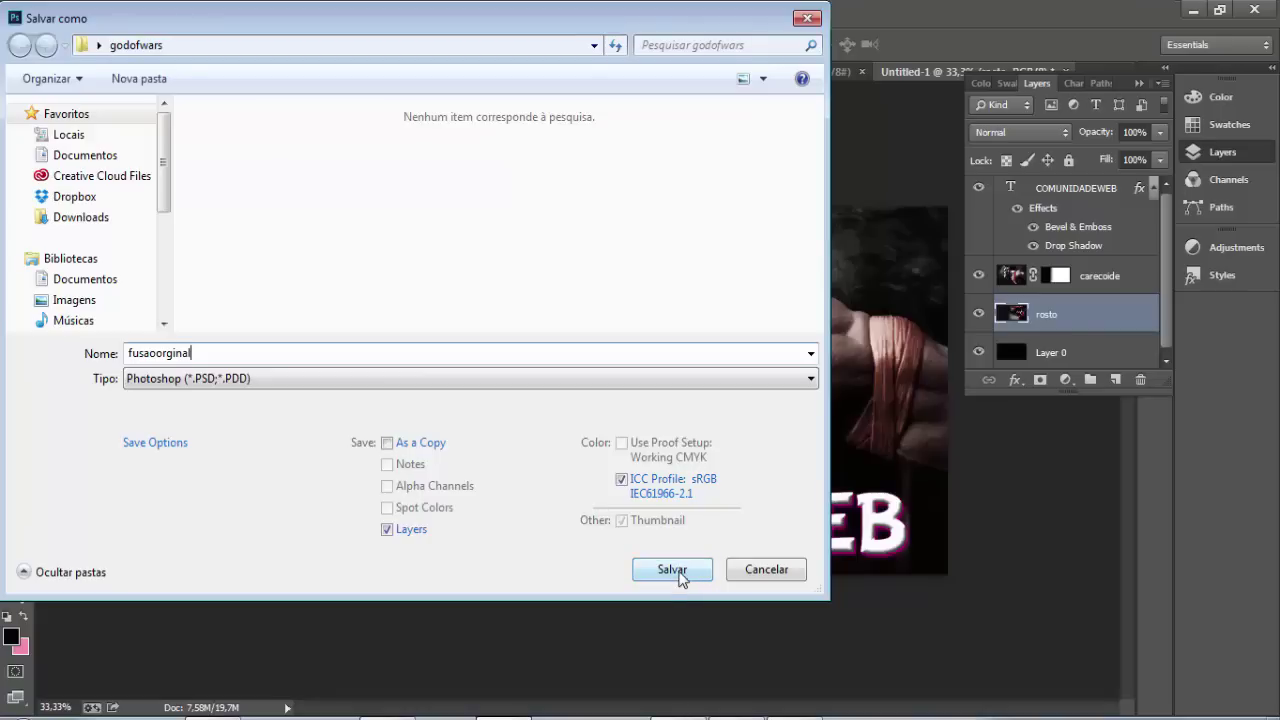
click(672, 569)
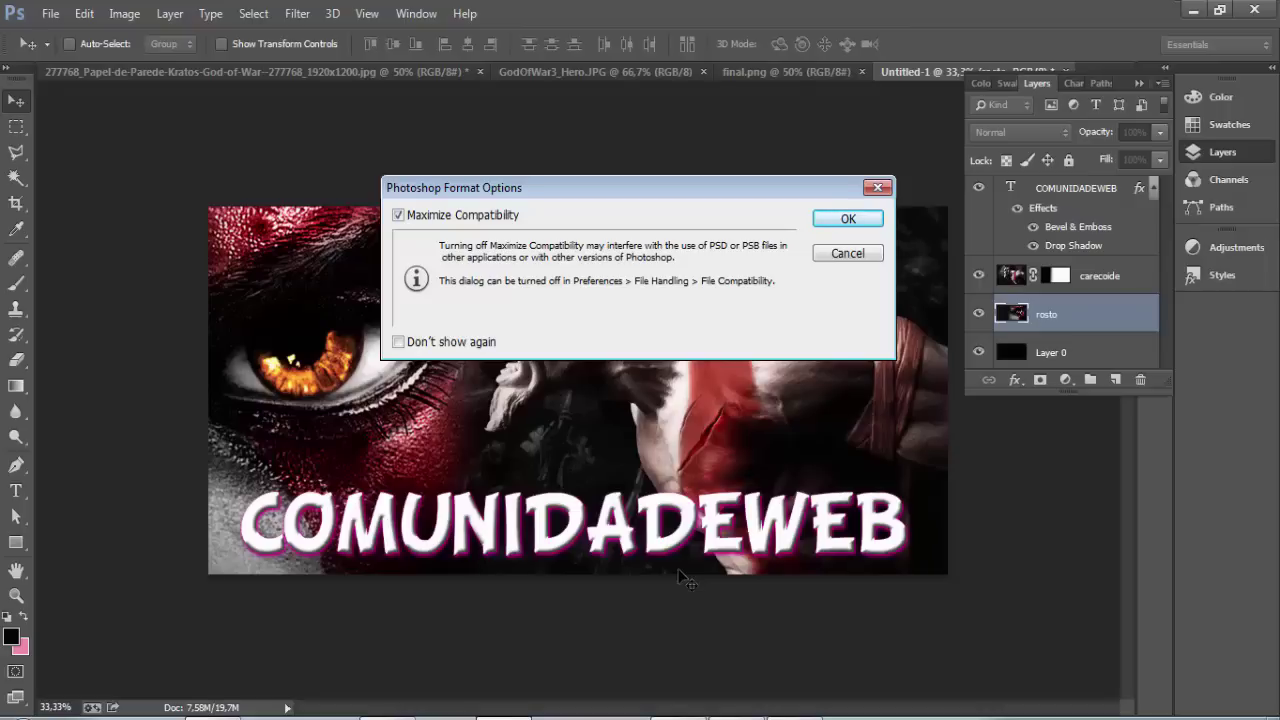
click(835, 222)
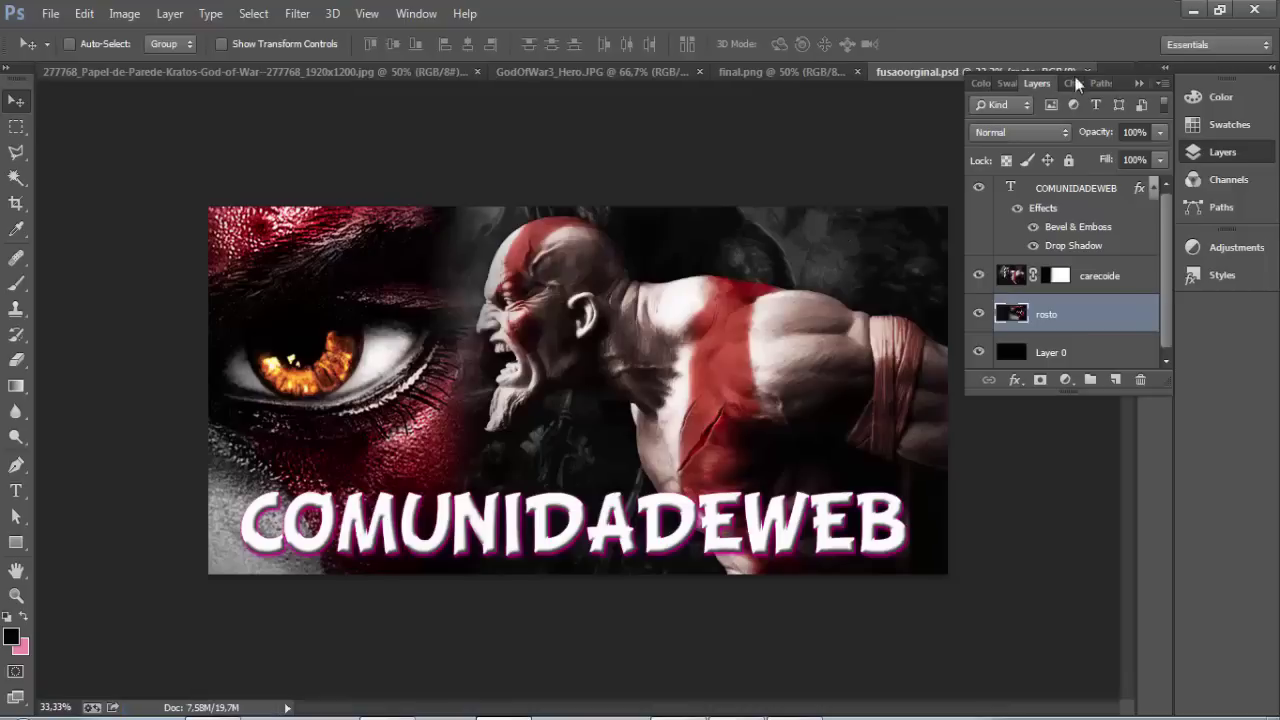
Close fusaoorginal.psd, final.png, GodOfWar3_Hero.JPG and the Kratos wallpaper, discarding the wallpaper's changes.
click(1139, 83)
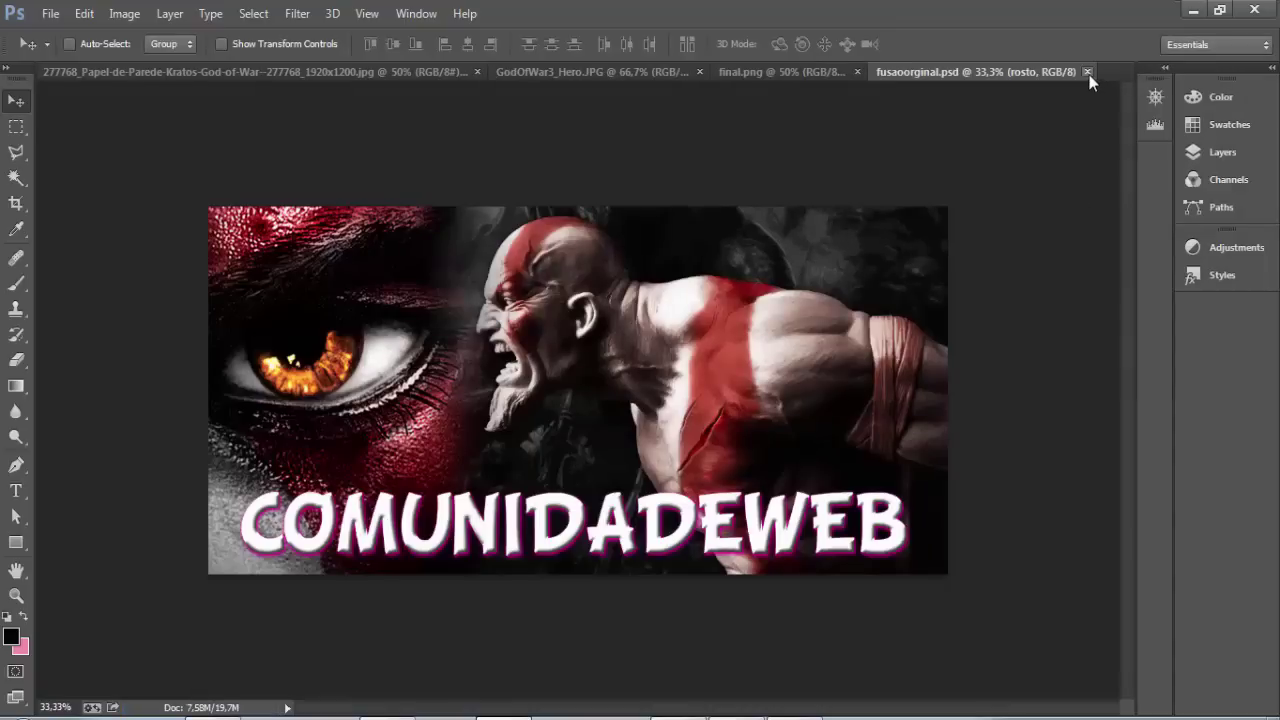
click(1087, 72)
click(857, 72)
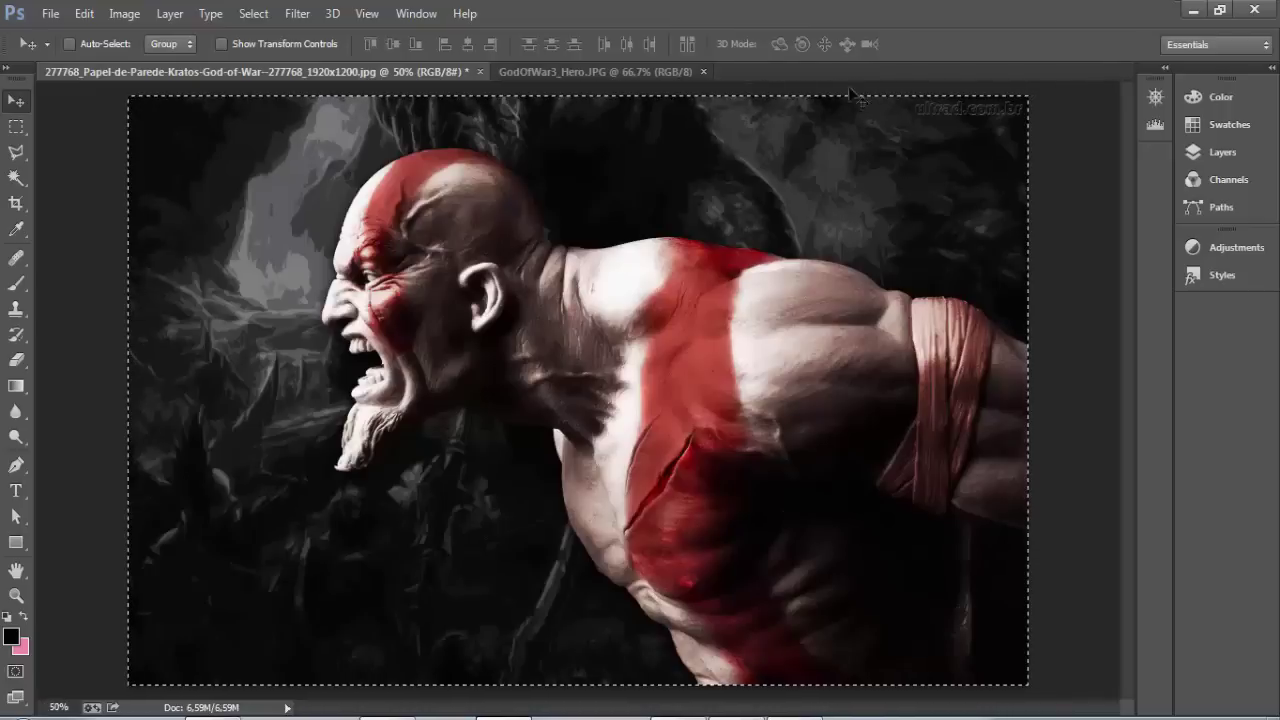
click(703, 72)
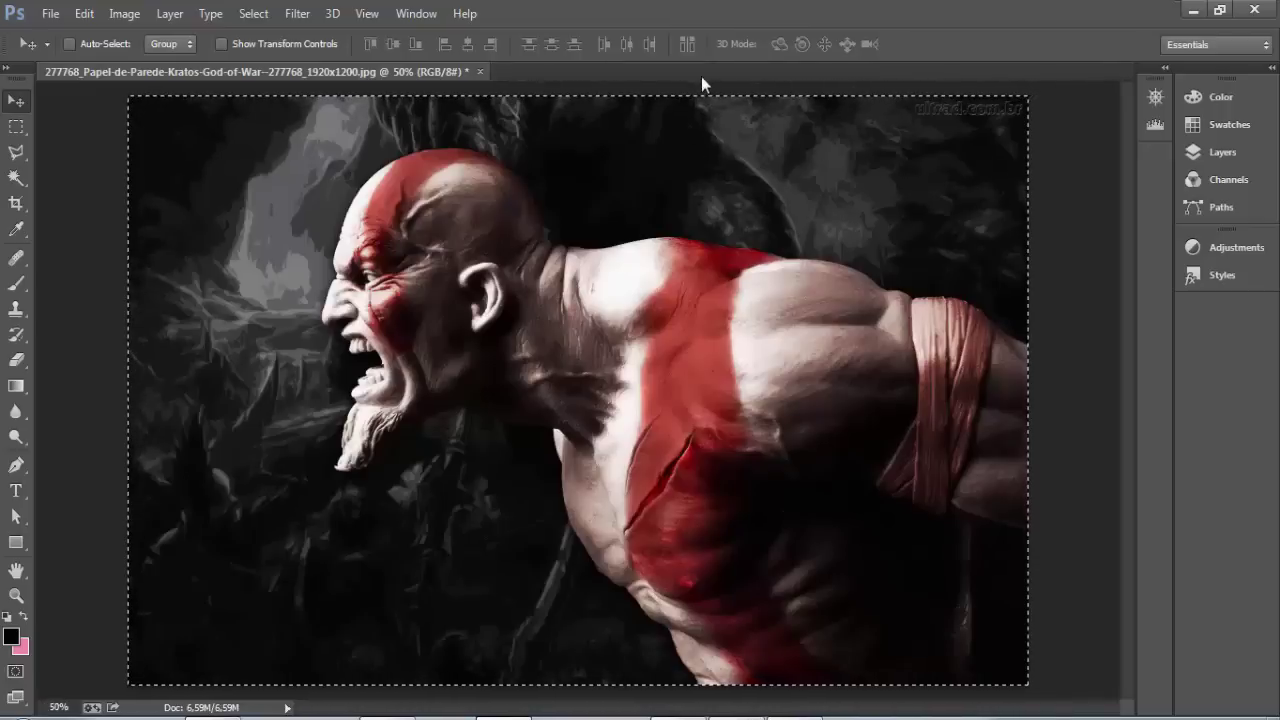
click(480, 72)
click(640, 282)
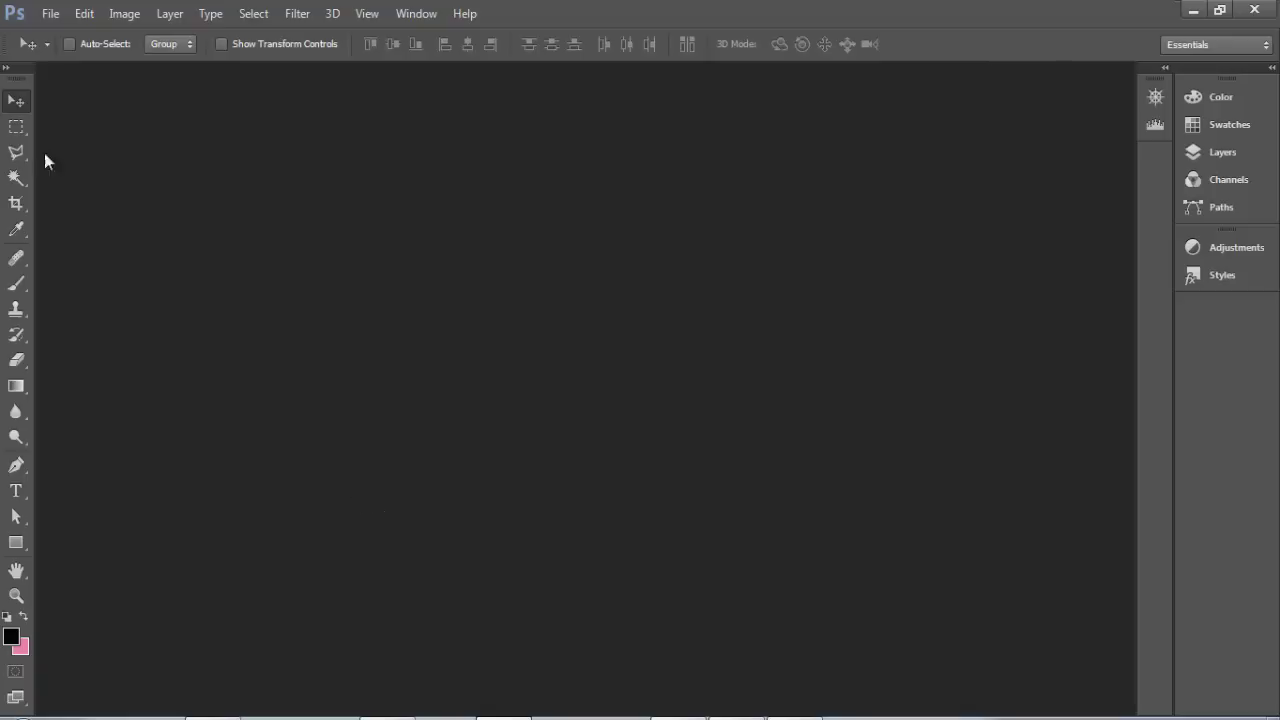
Reopen fusaoorginal.psd from the godofwars folder.
click(50, 13)
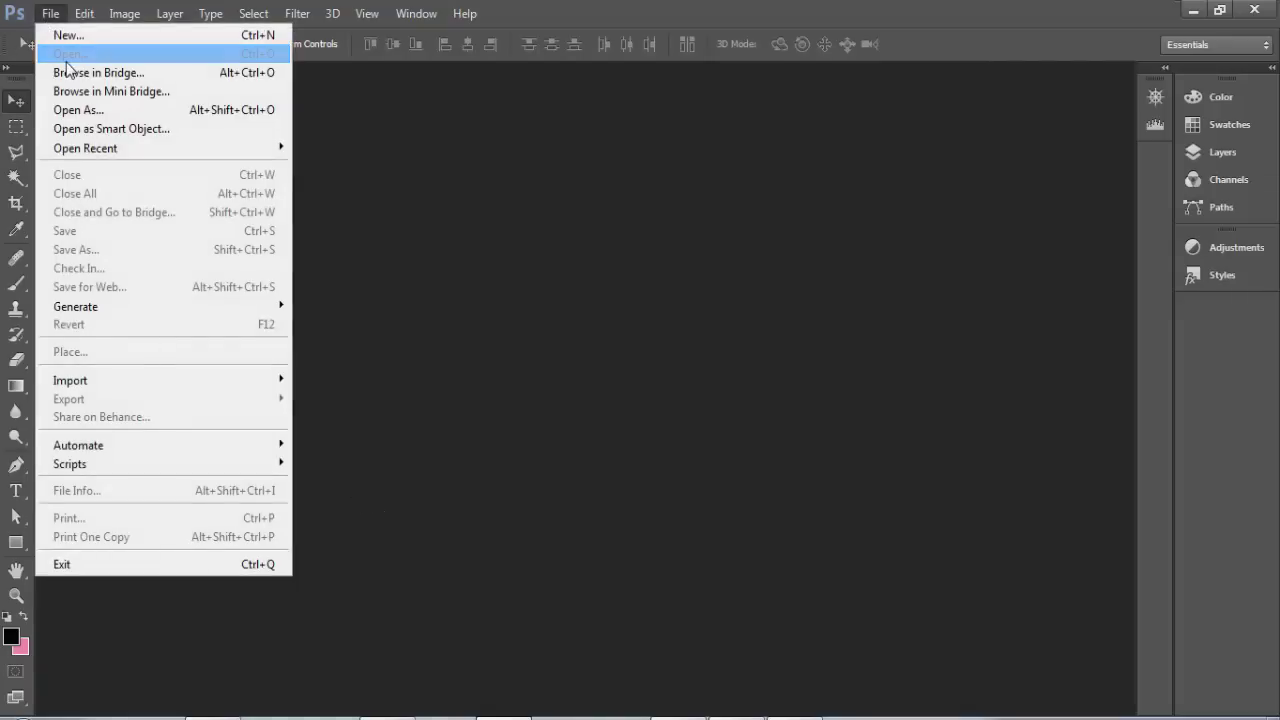
click(60, 53)
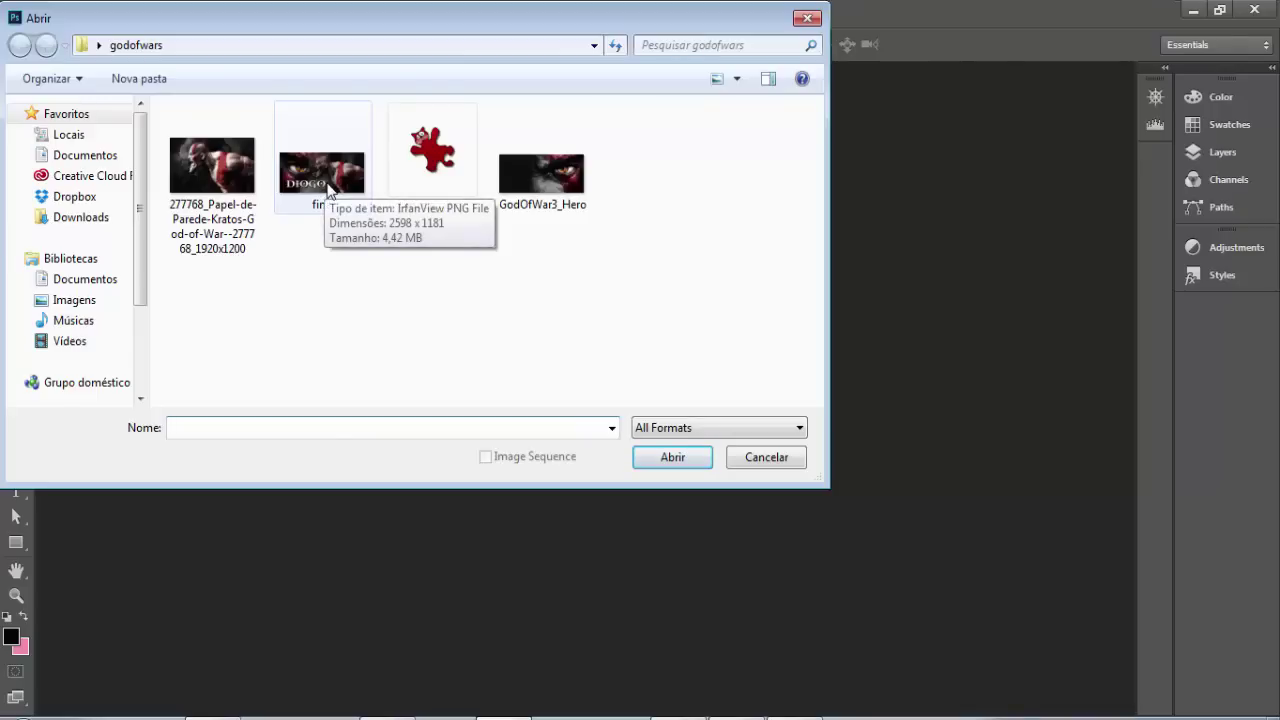
click(342, 262)
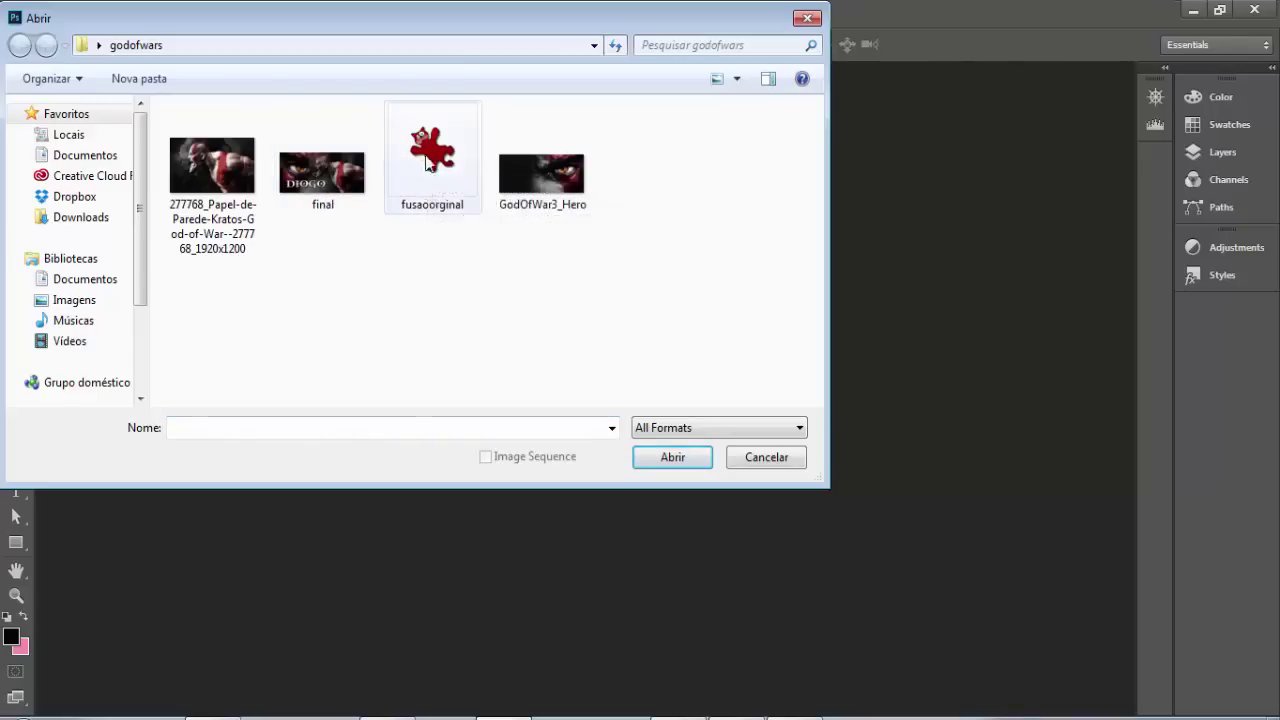
click(433, 167)
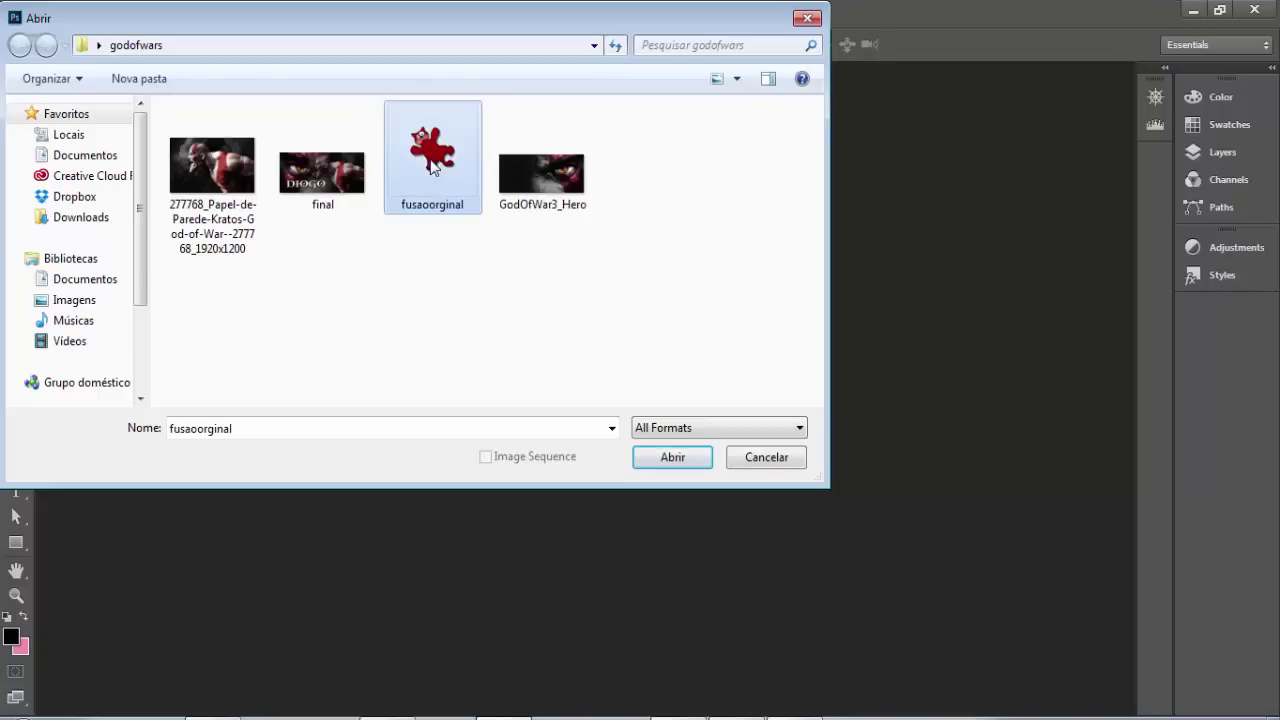
click(669, 462)
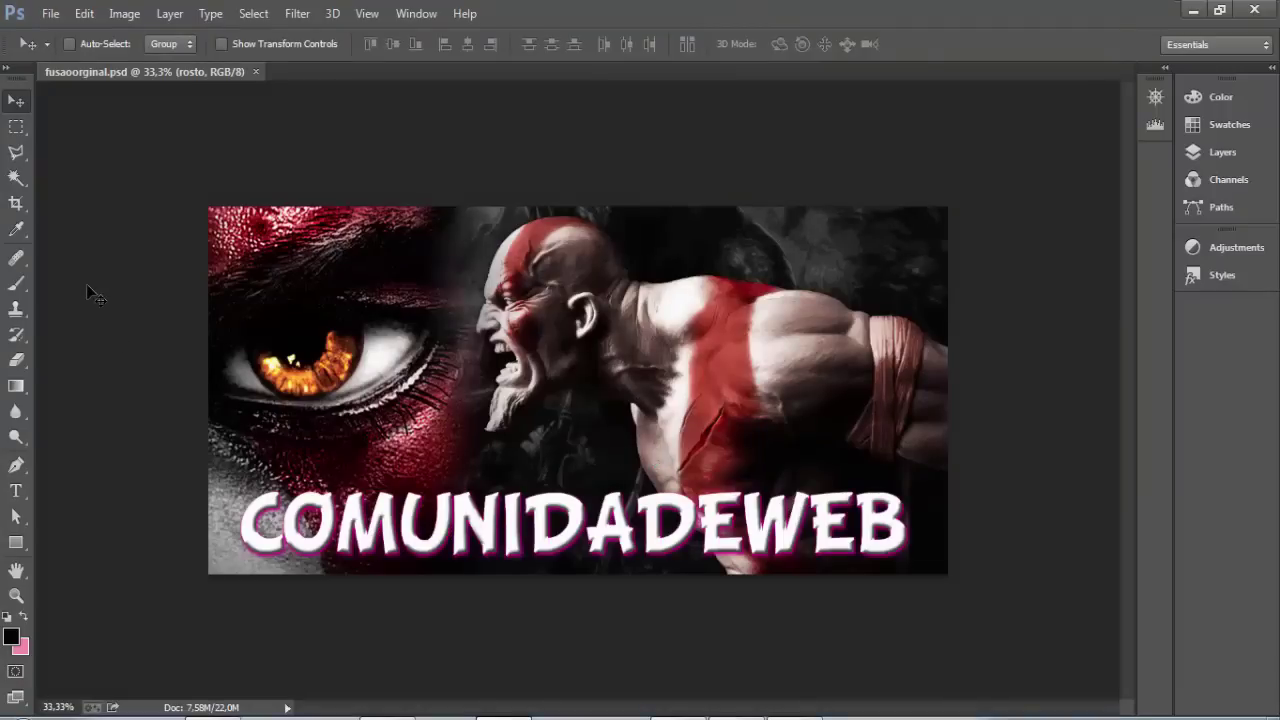
Retype the COMUNIDADEWEB title as a first name and commit it.
click(16, 491)
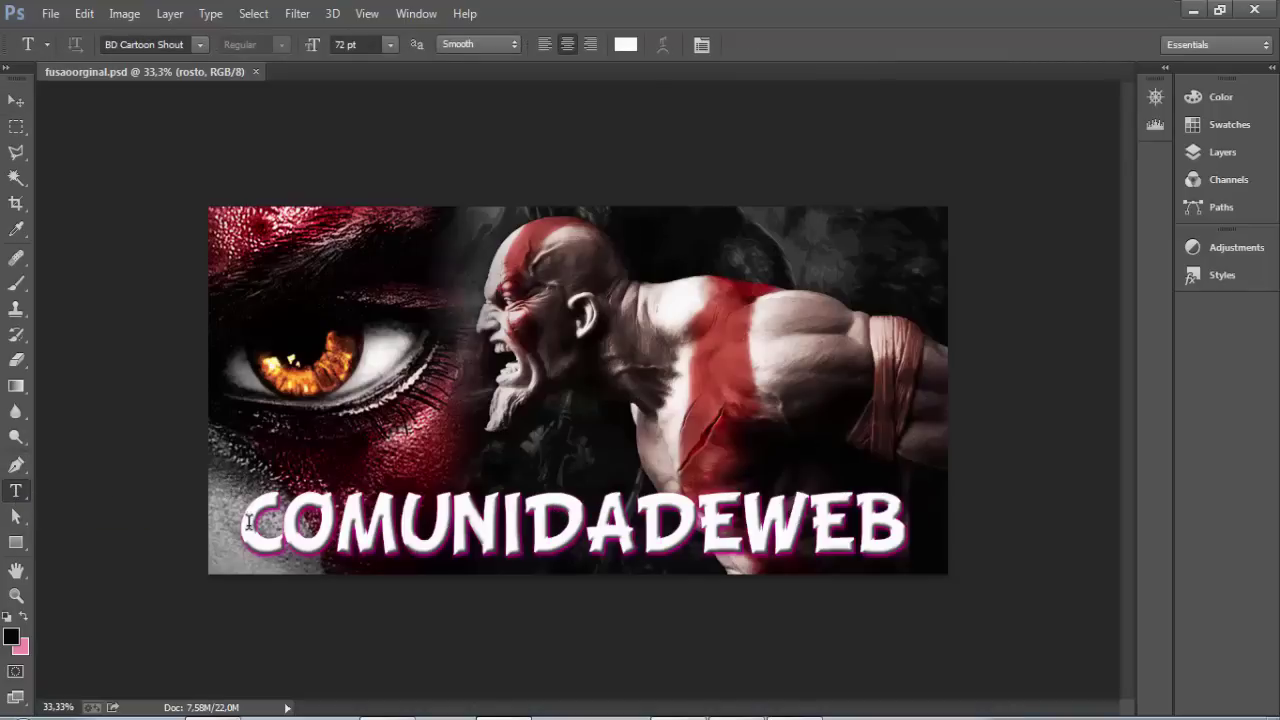
drag(248, 521, 946, 517)
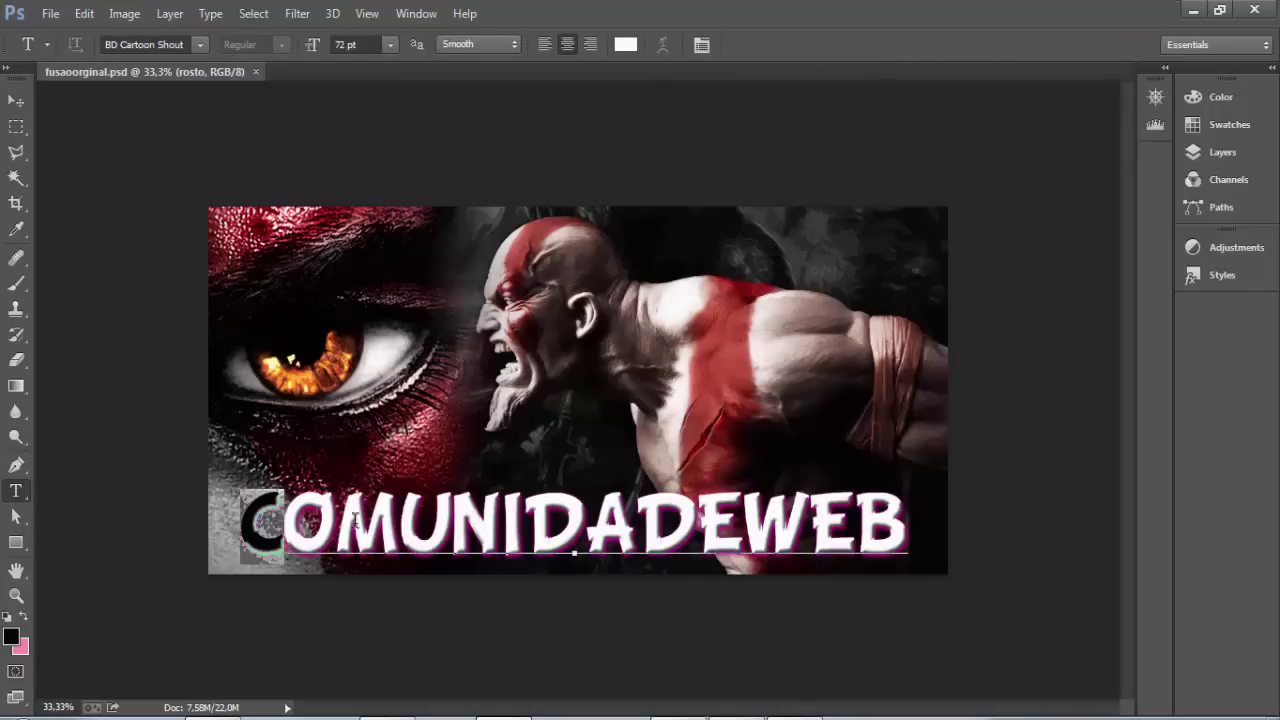
click(946, 517)
text(M)
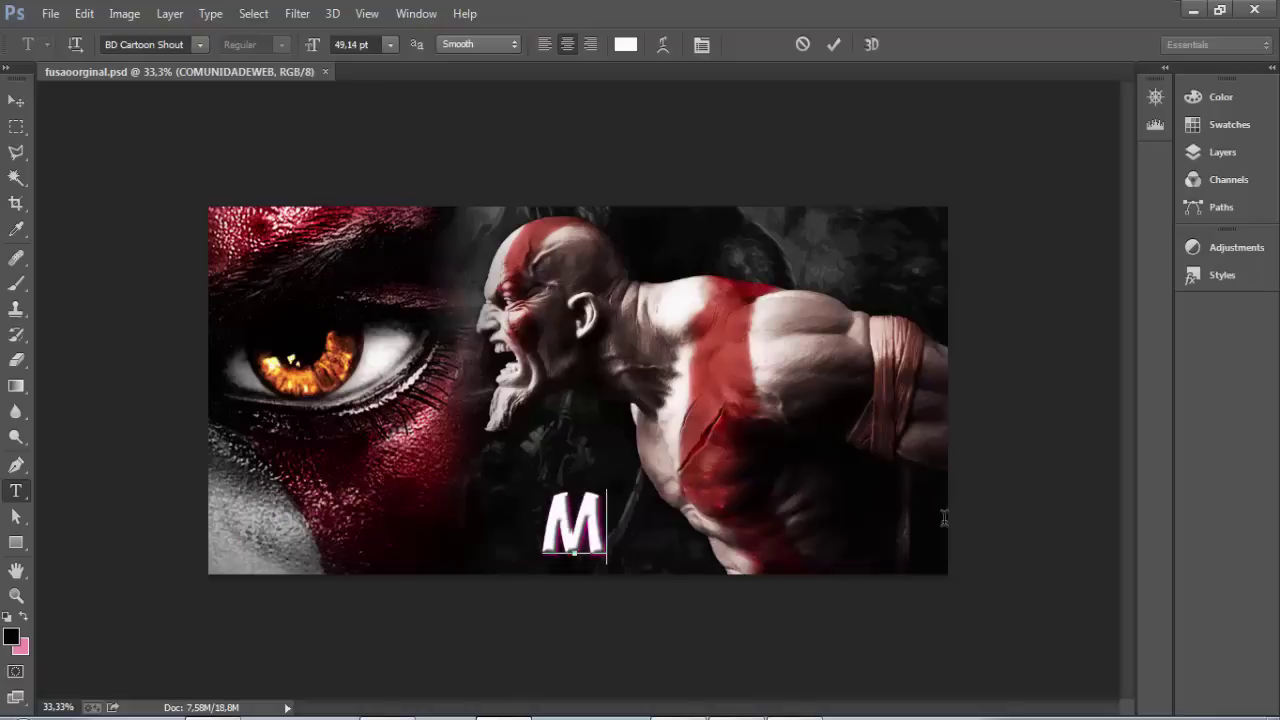
text(OISS)
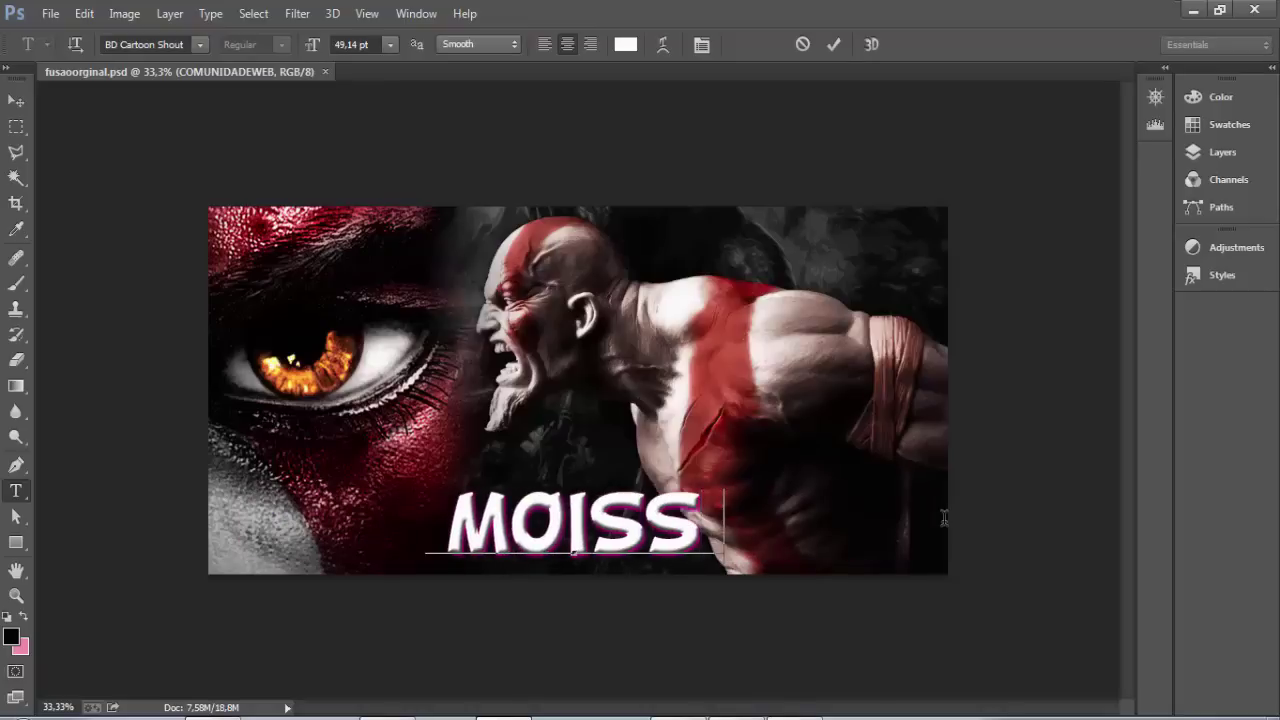
text(ES)
click(16, 101)
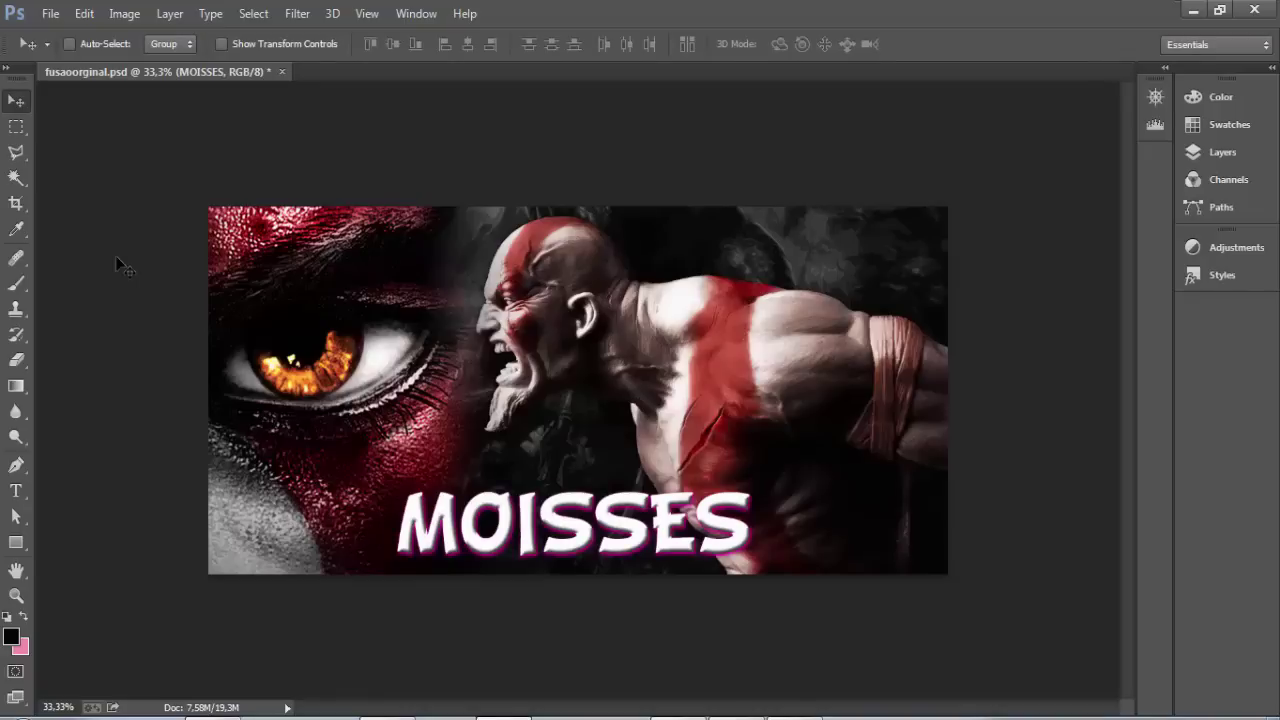
Replace that title text with a person's full name and commit it.
click(16, 490)
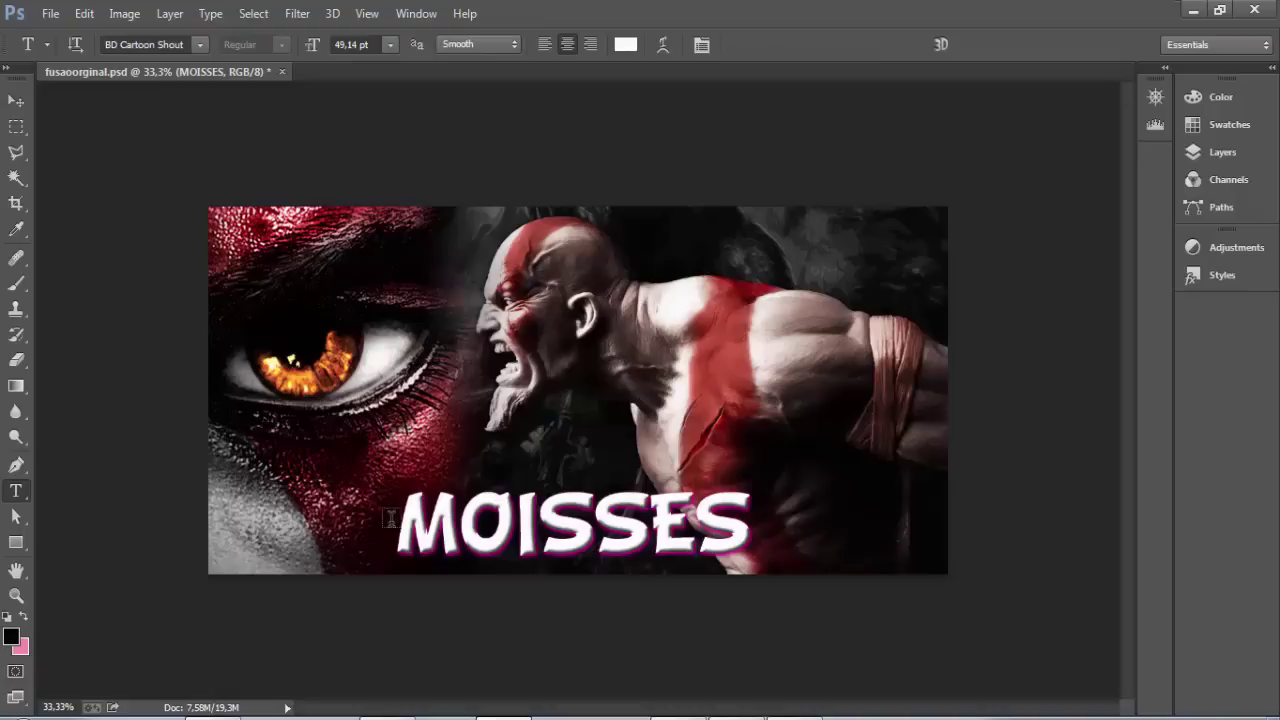
drag(390, 518, 815, 478)
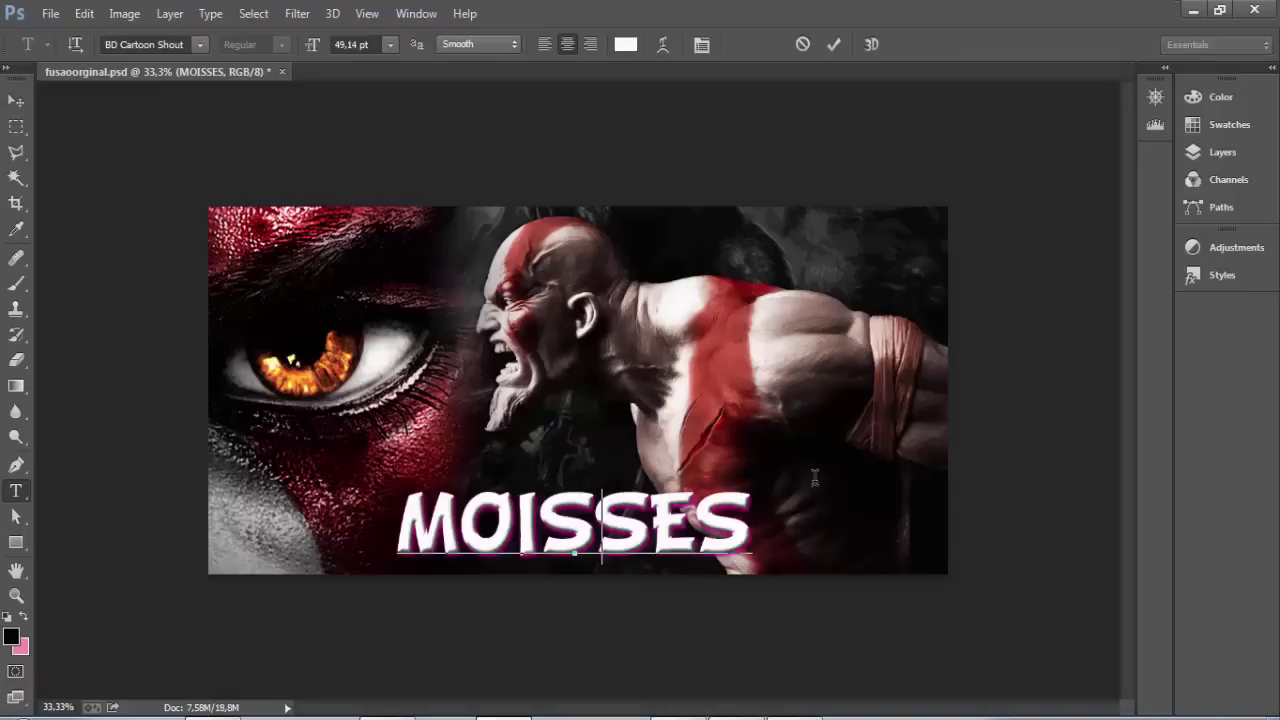
key(ctrl+a)
text(GISLEN)
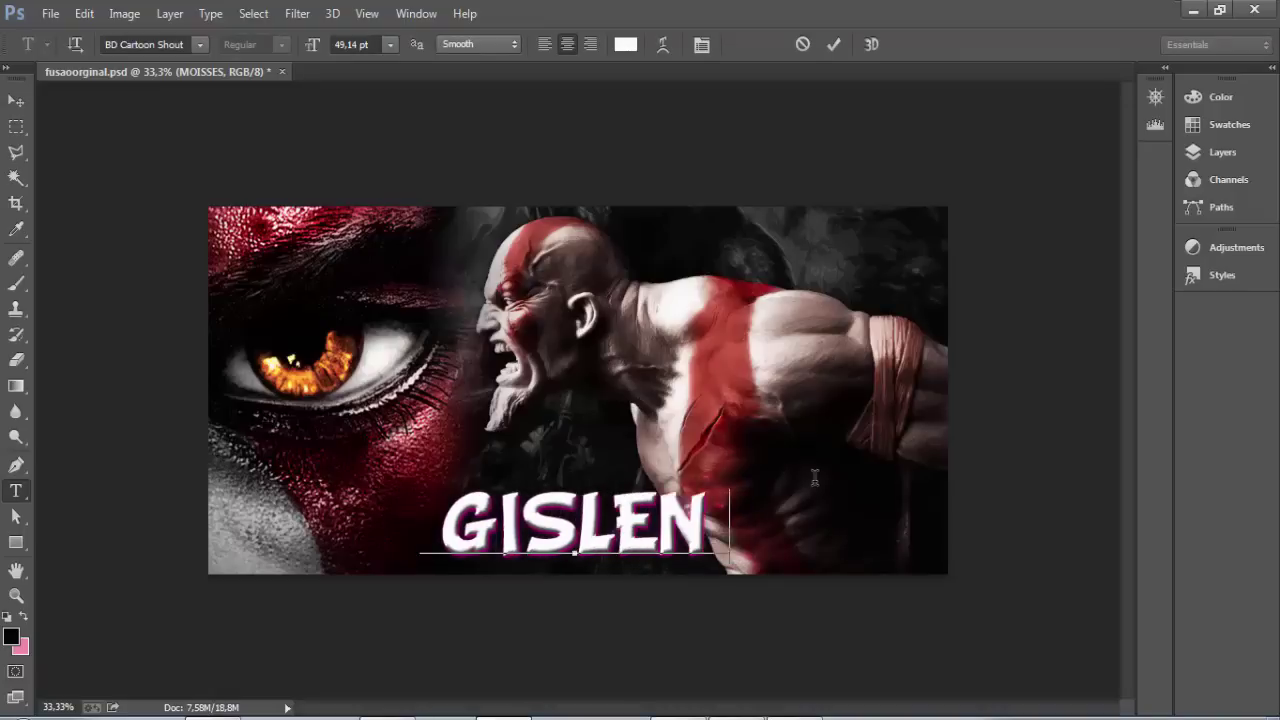
text(E MARQUES)
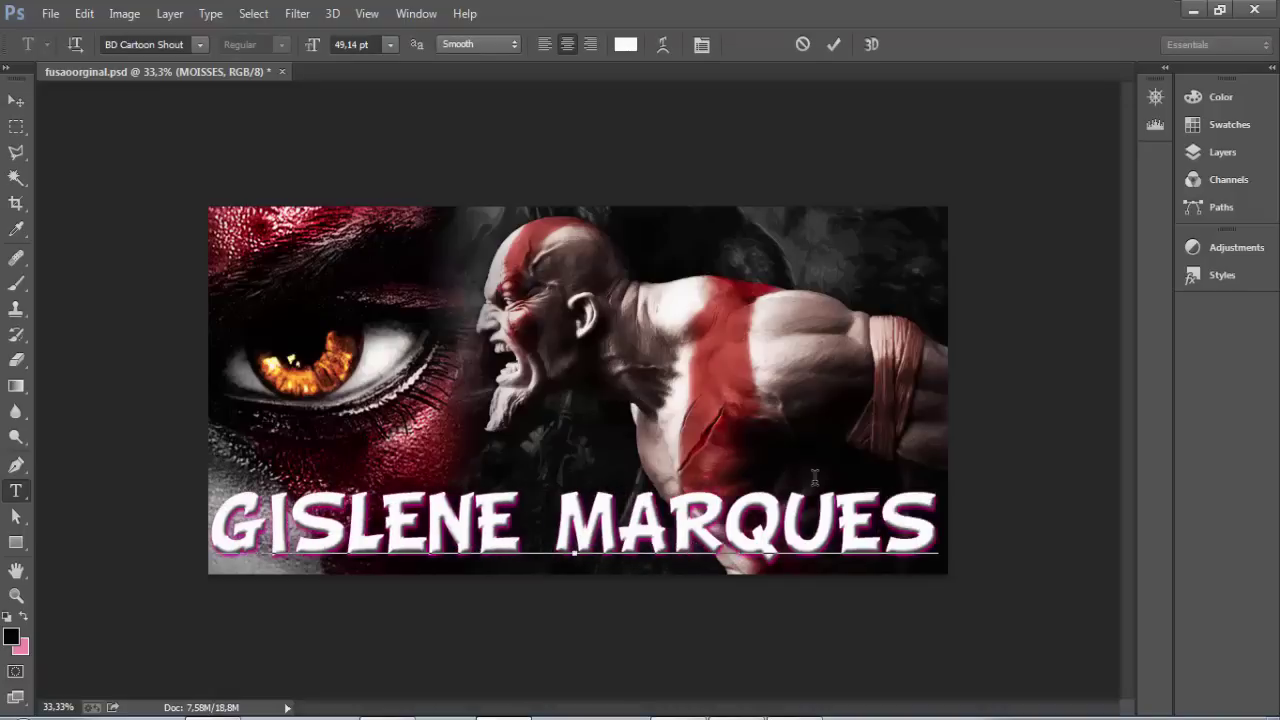
click(16, 101)
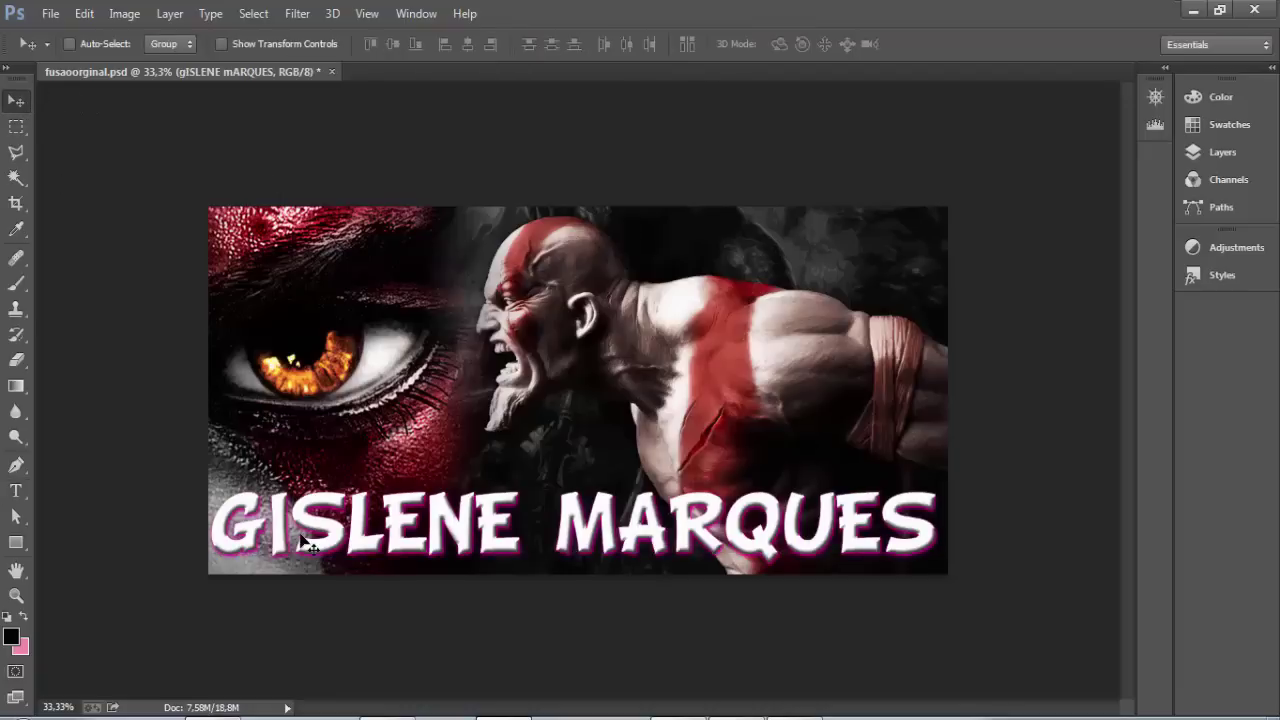
Show rulers, scale the name title to about 96%, and shift it about 17 px left.
key(ctrl+r)
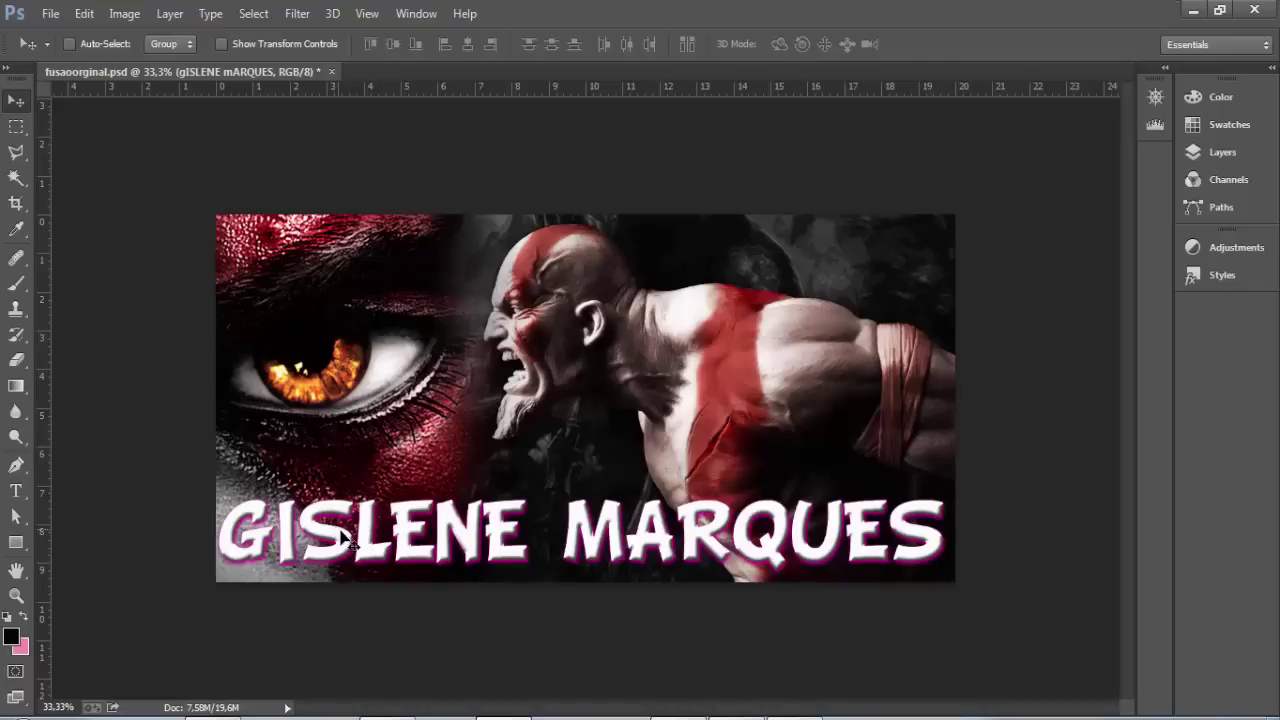
key(ctrl+t)
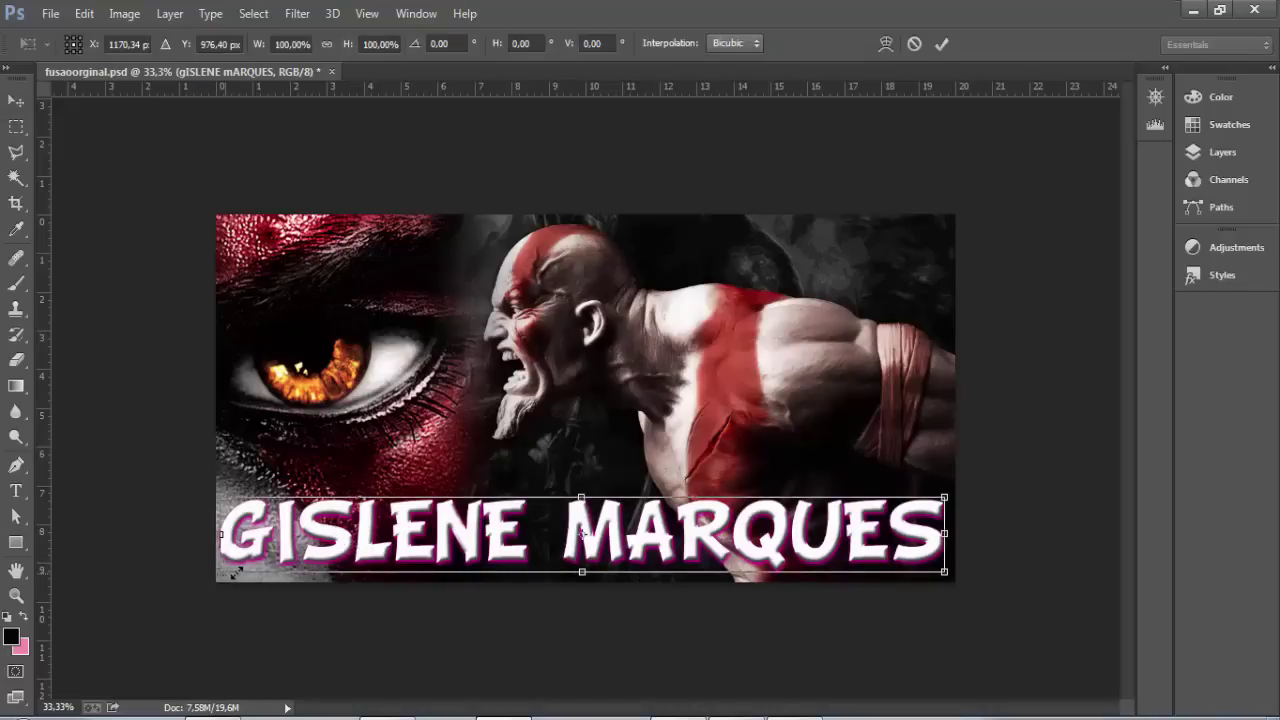
drag(224, 573, 266, 570)
key(Return)
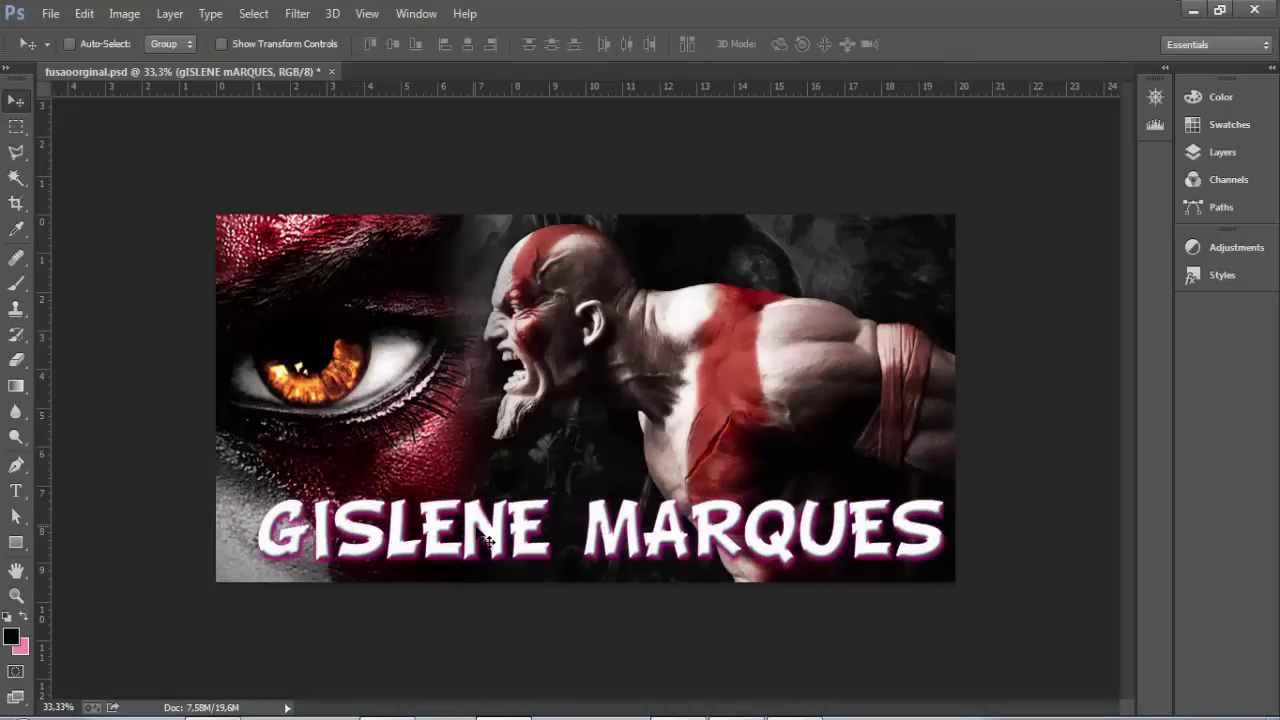
drag(487, 538, 466, 536)
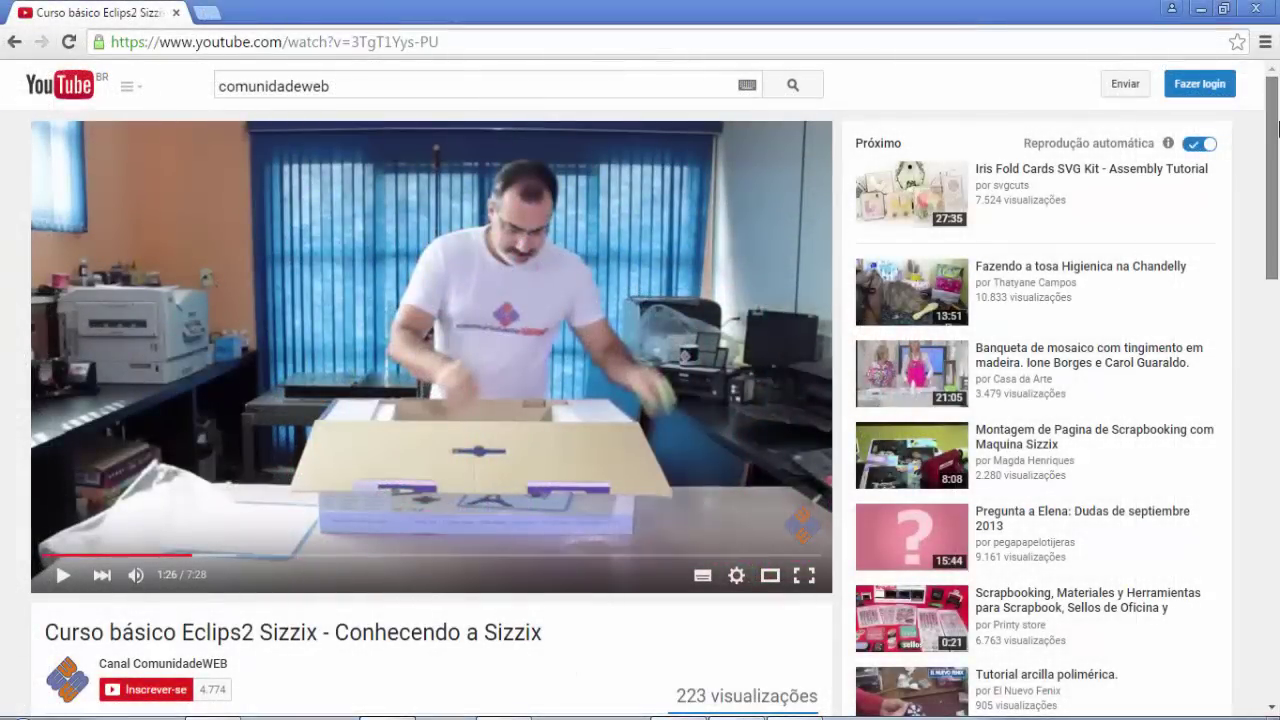
Go from the Eclips2 Sizzix watch page to the Canal ComunidadeWEB channel.
drag(1273, 145, 1273, 195)
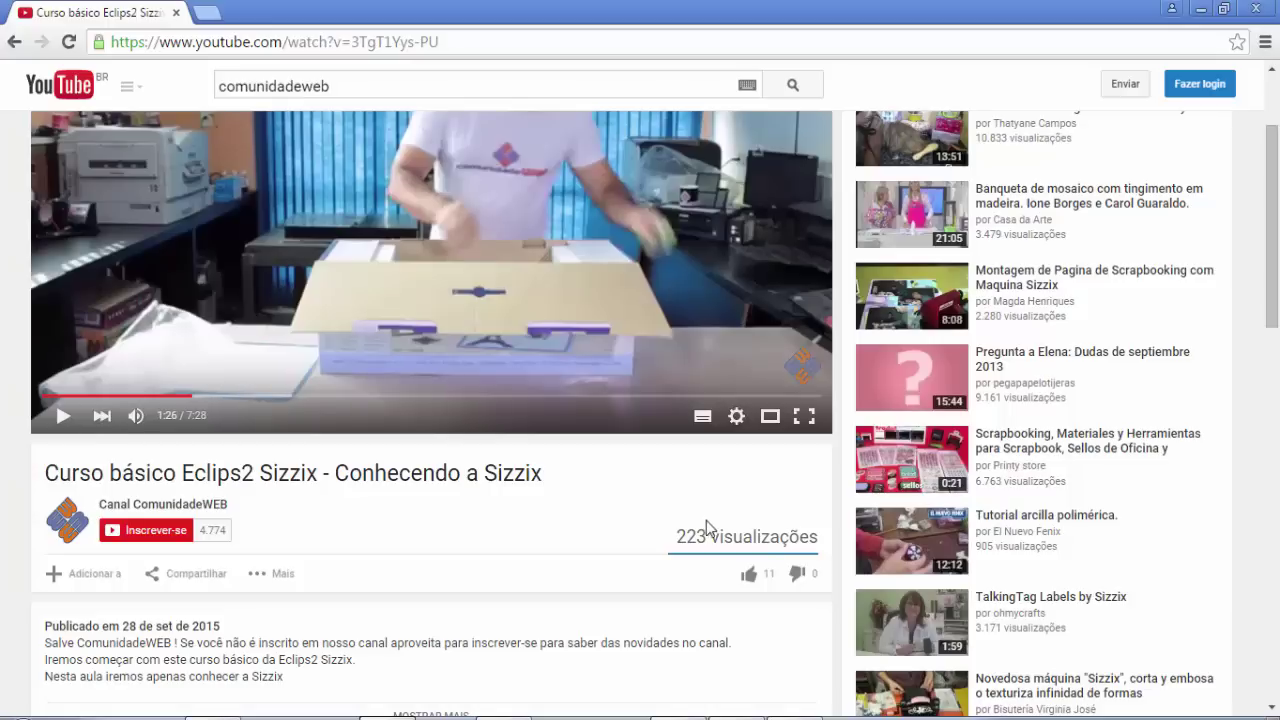
scroll(1276, 218, up, 3)
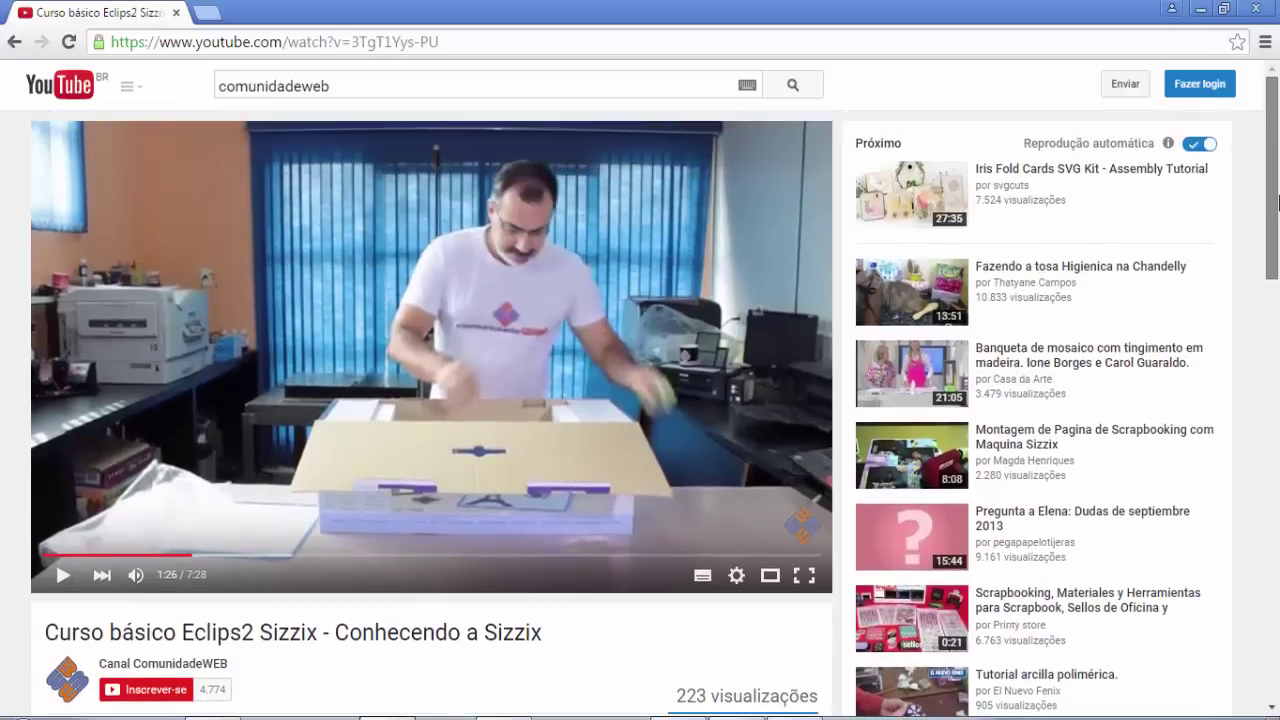
scroll(1277, 203, down, 3)
scroll(1277, 203, up, 3)
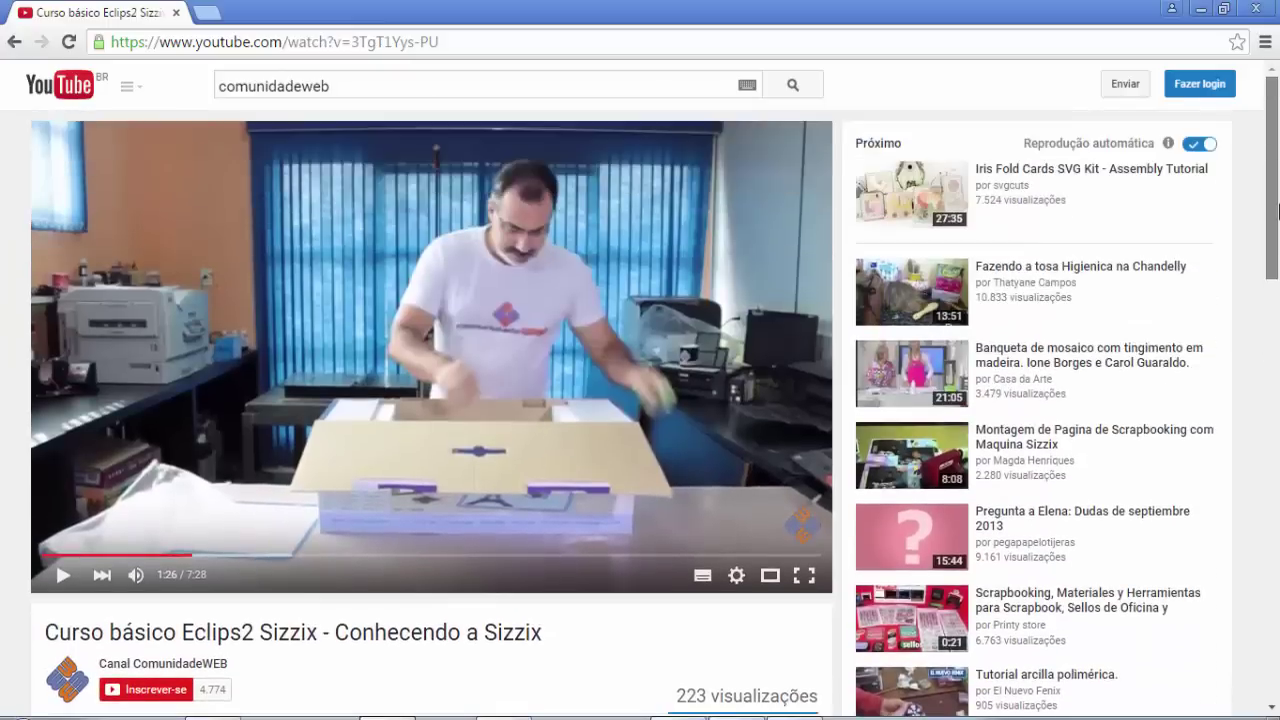
click(190, 666)
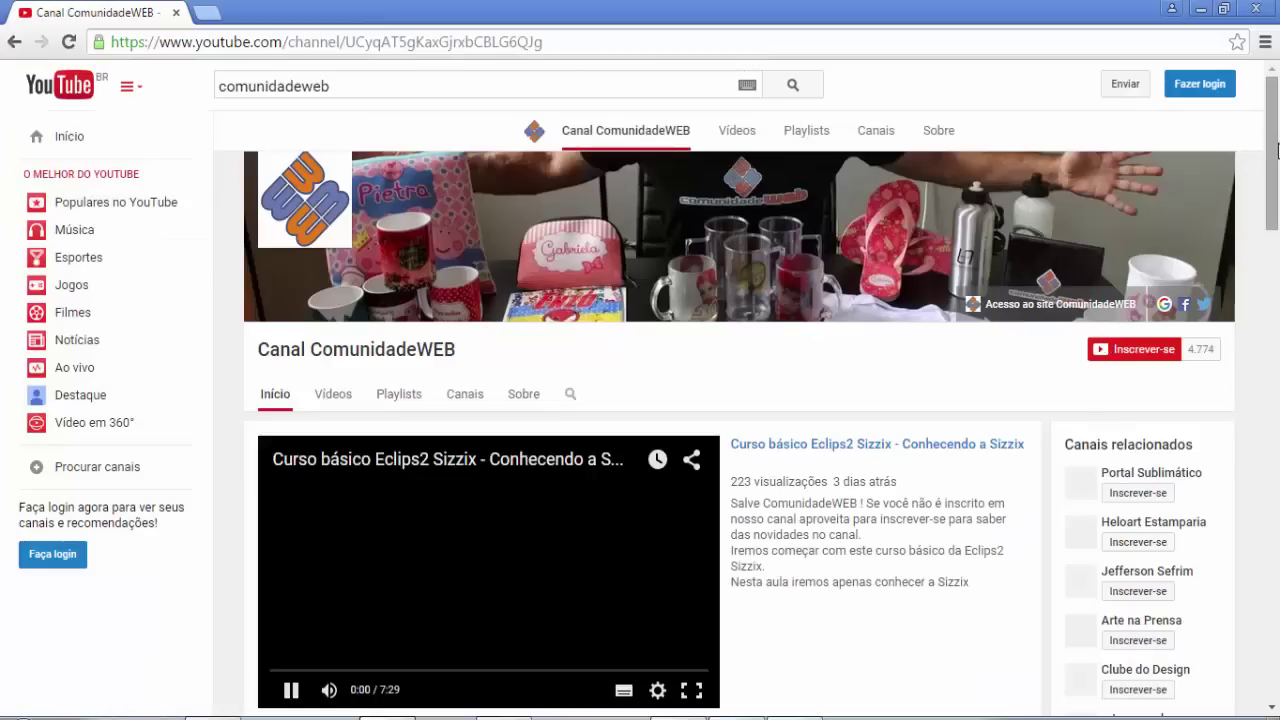
Pause the featured video, scroll through the channel's video rows, and return to the top.
scroll(1277, 150, down, 1)
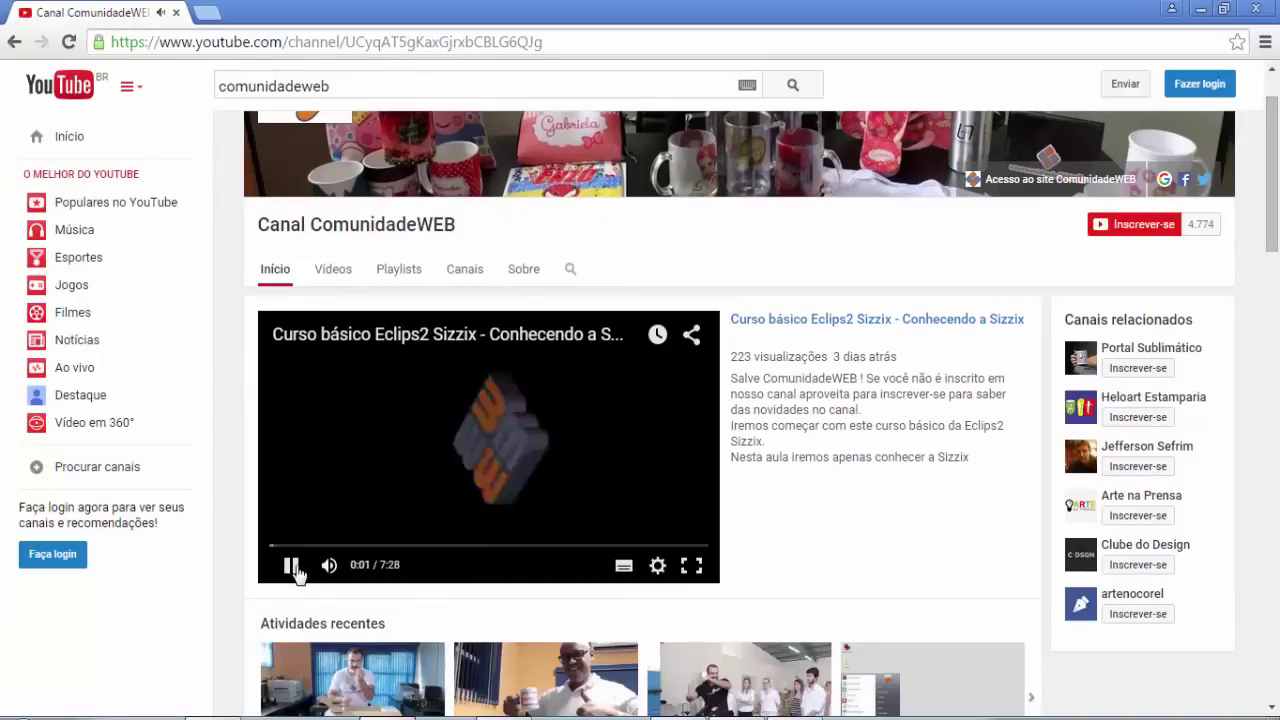
click(293, 566)
scroll(1274, 170, down, 3)
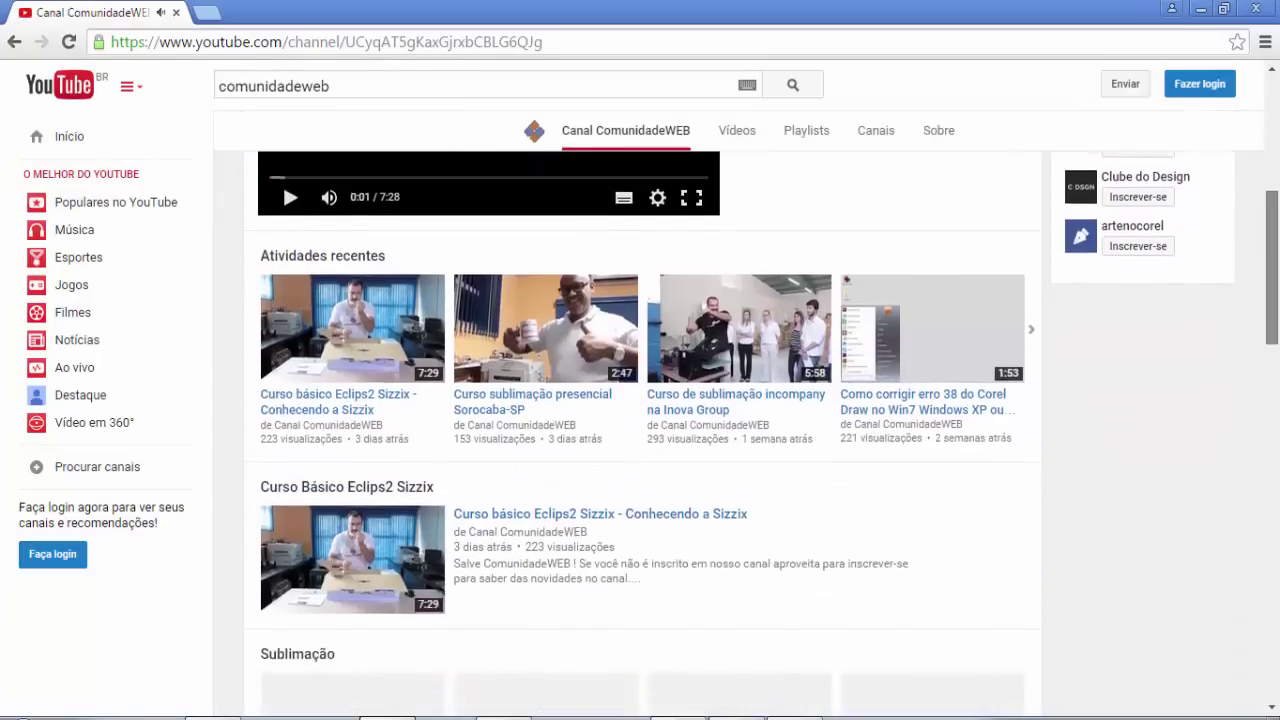
scroll(1278, 398, down, 4)
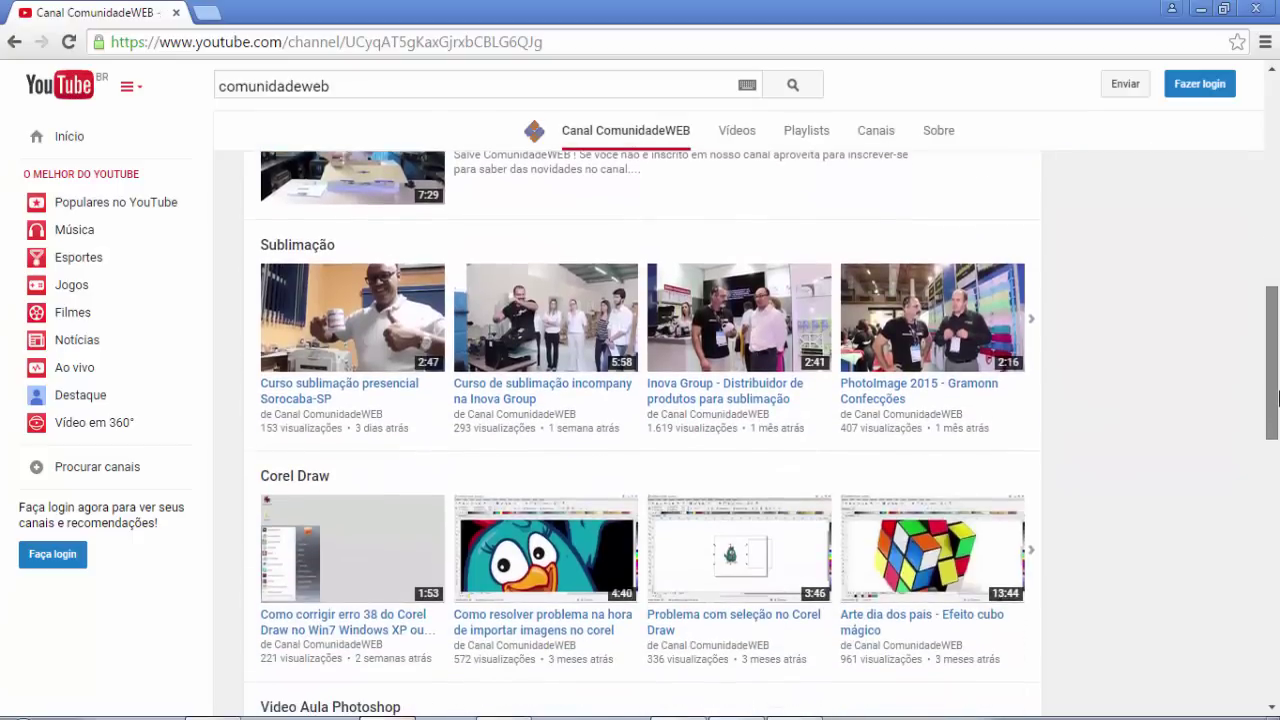
scroll(1278, 398, down, 4)
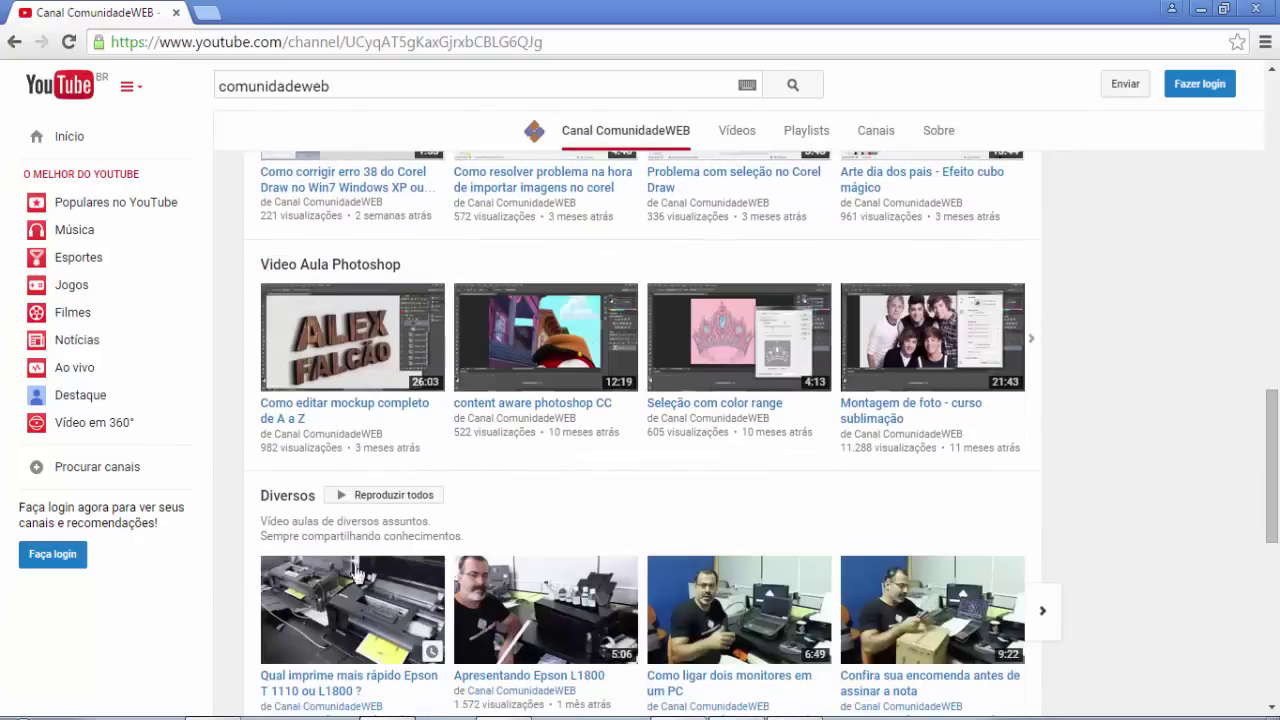
scroll(1275, 472, down, 1)
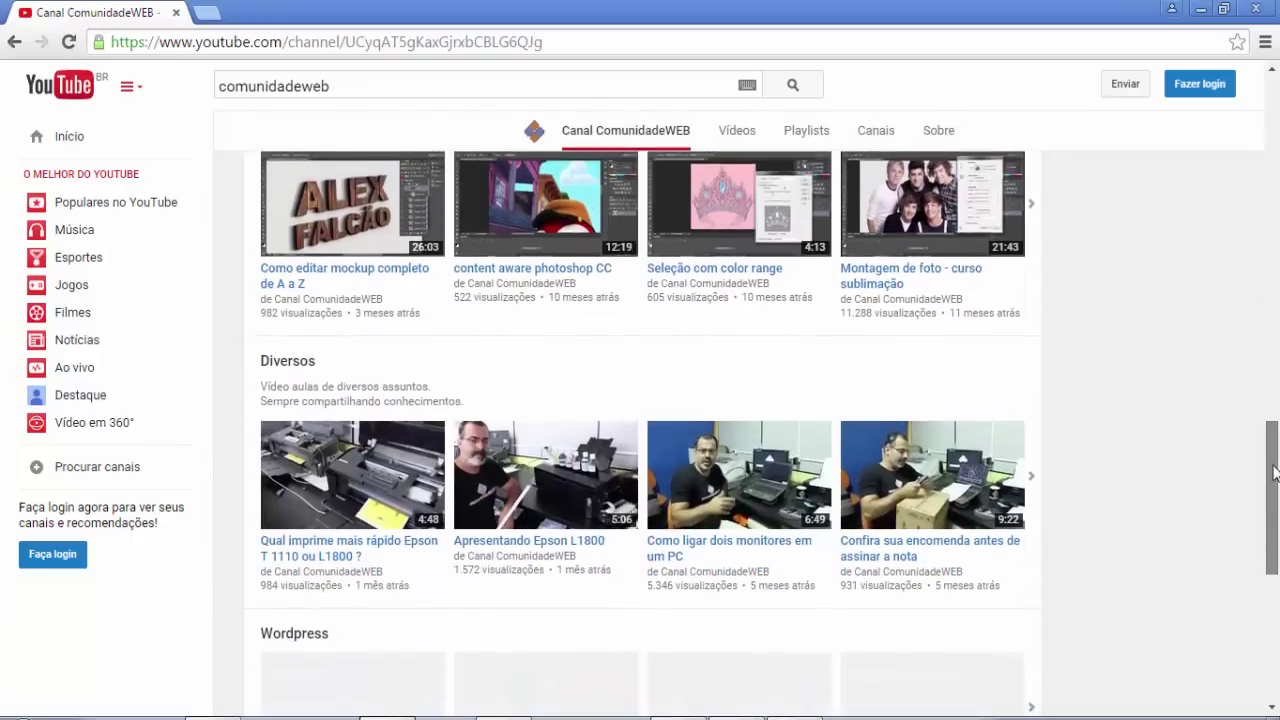
scroll(1275, 472, down, 2)
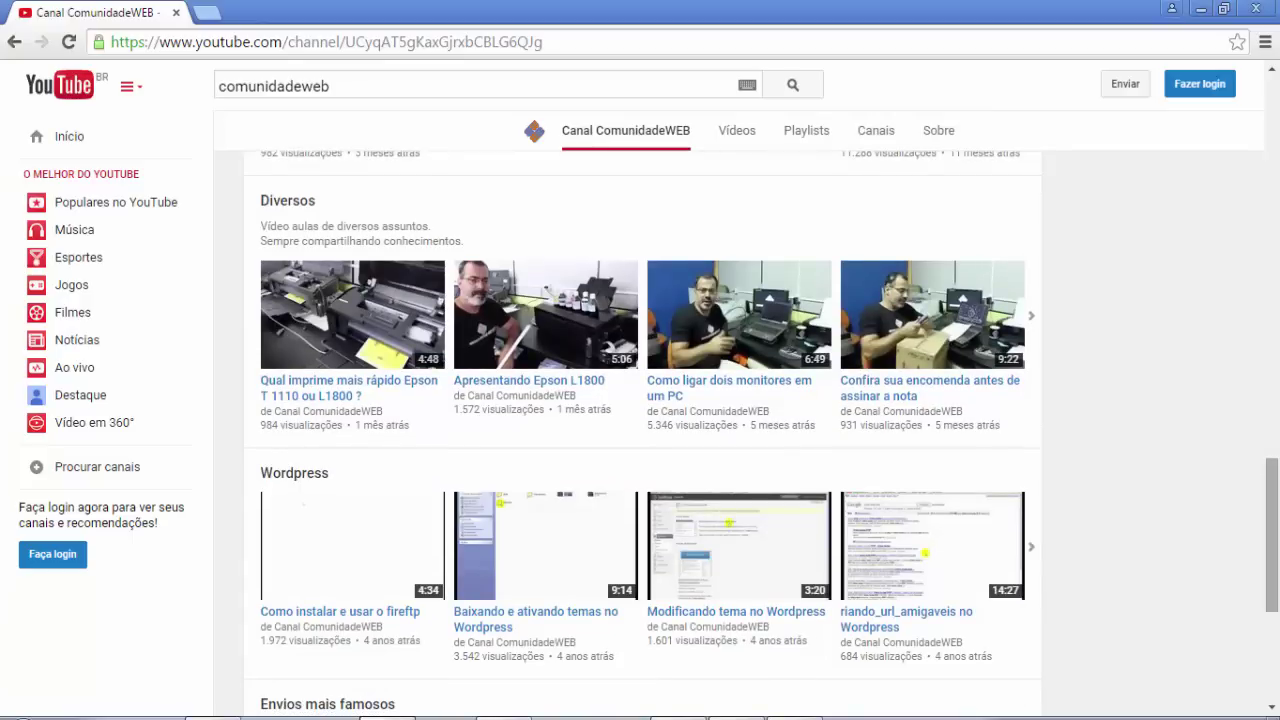
drag(1275, 497, 1275, 95)
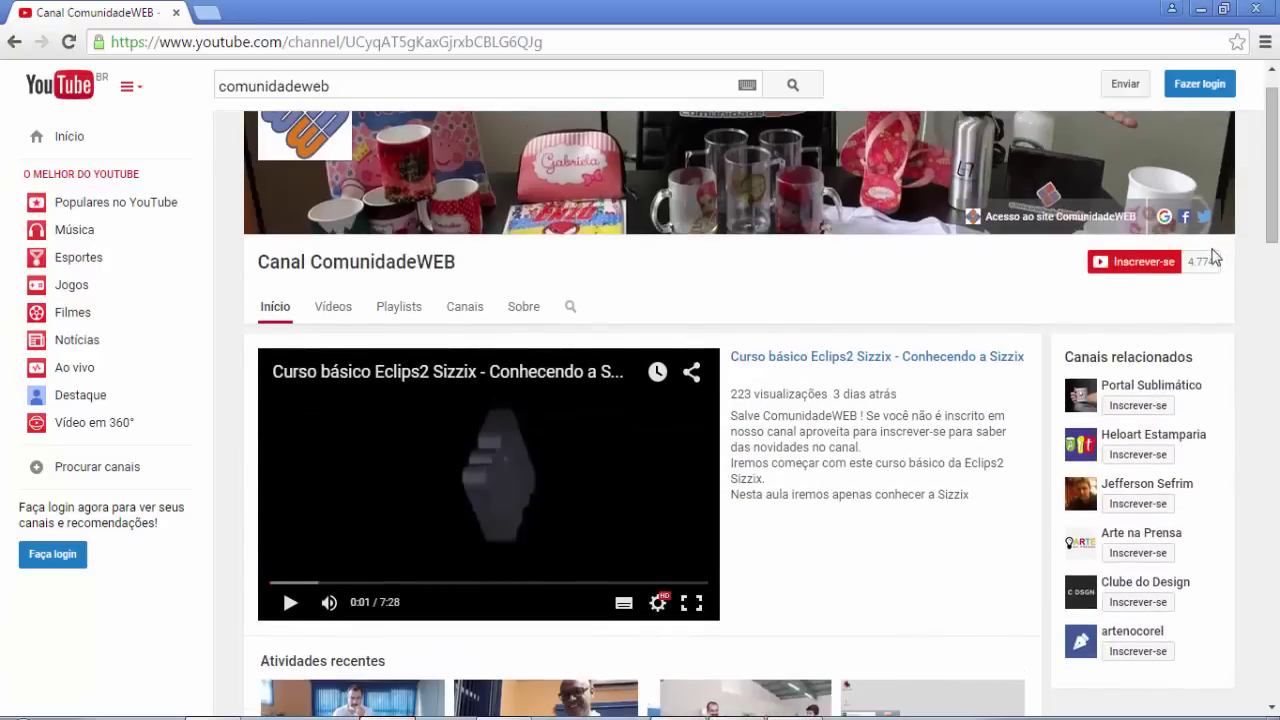